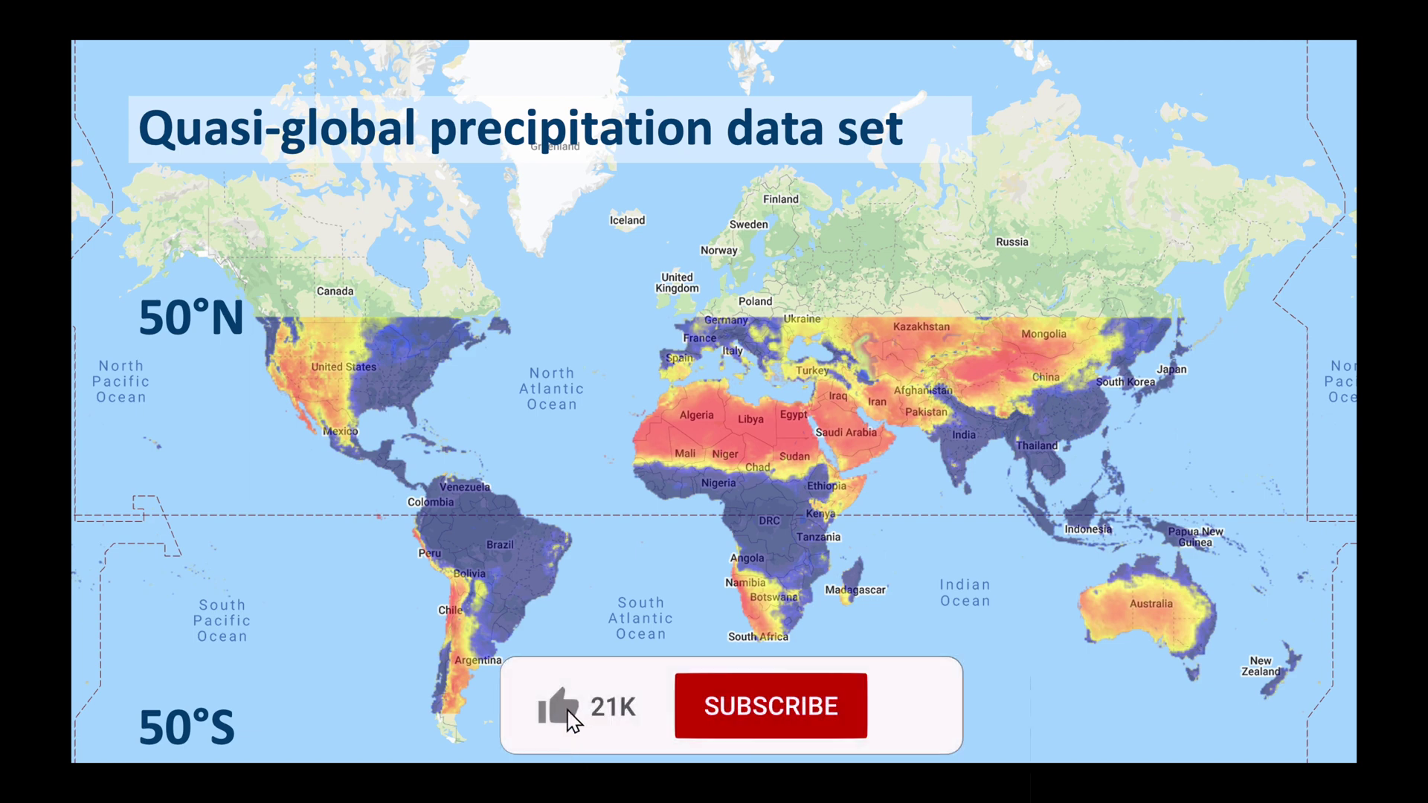
# Advance from the CHIRPS quasi-global precipitation map slide to the Salma Dam satellite slide
pyautogui.press('Right')
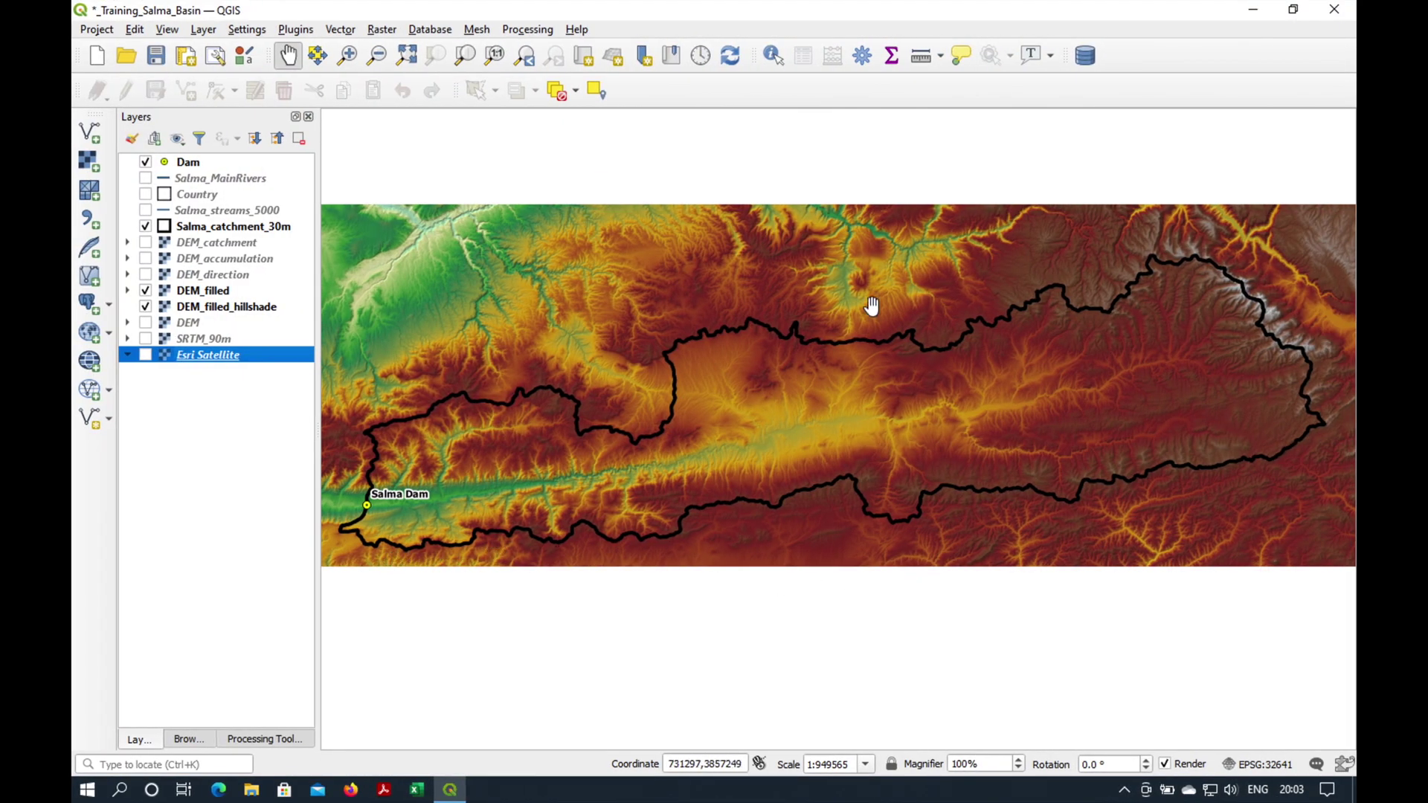
# Hide DEM_filled and DEM_filled_hillshade, then review Salma_catchment_30m's Information page and cancel
pyautogui.click(145, 290)
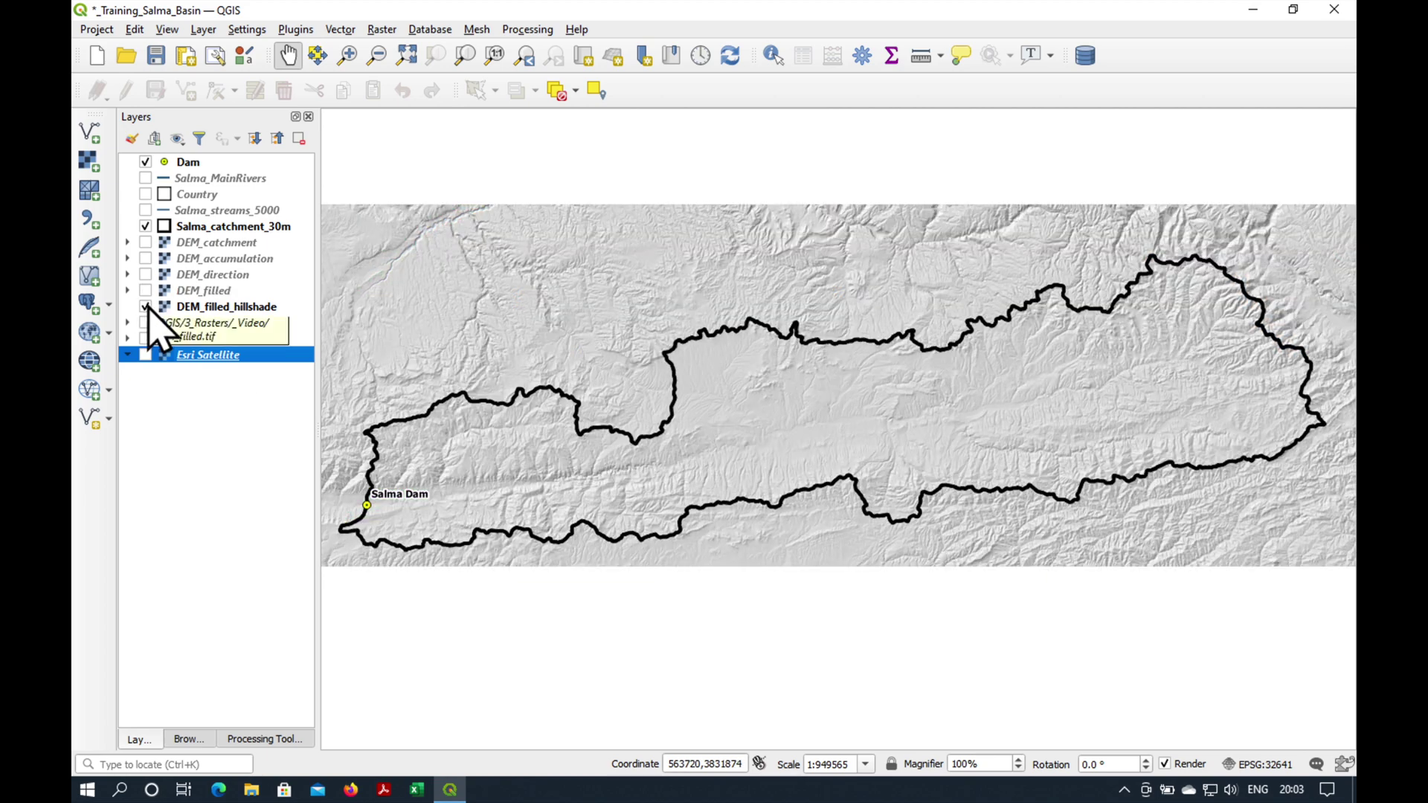
pyautogui.click(146, 307)
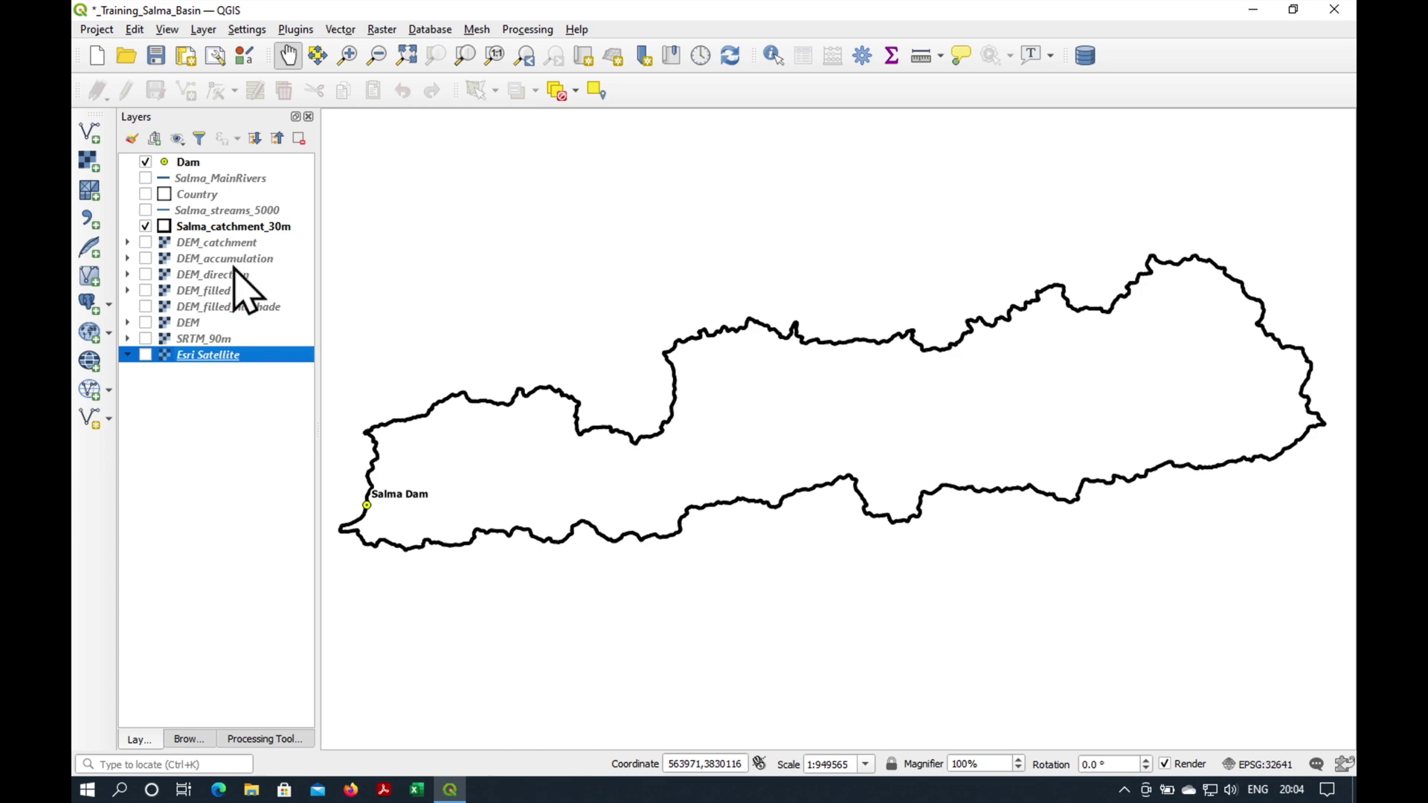
pyautogui.rightClick(226, 228)
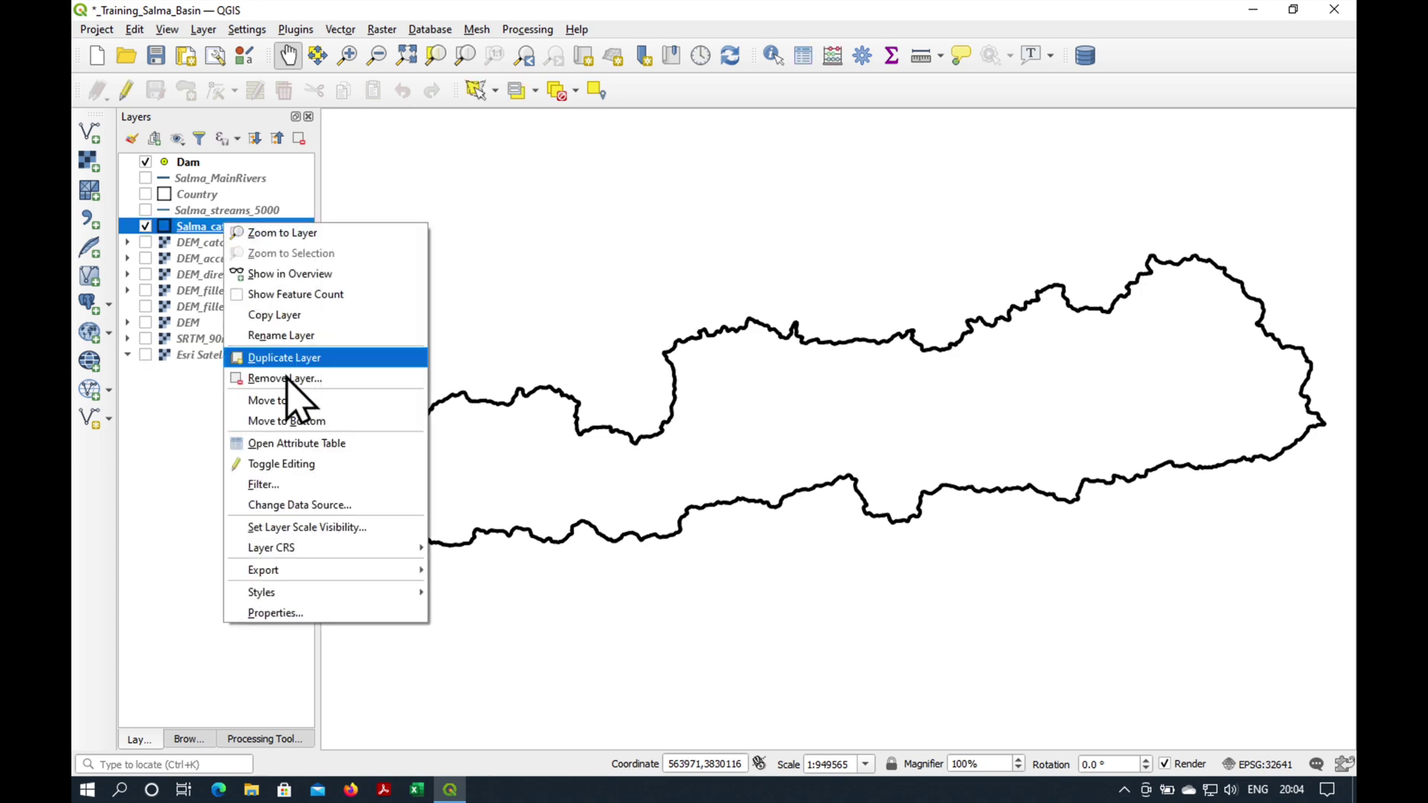
pyautogui.click(295, 612)
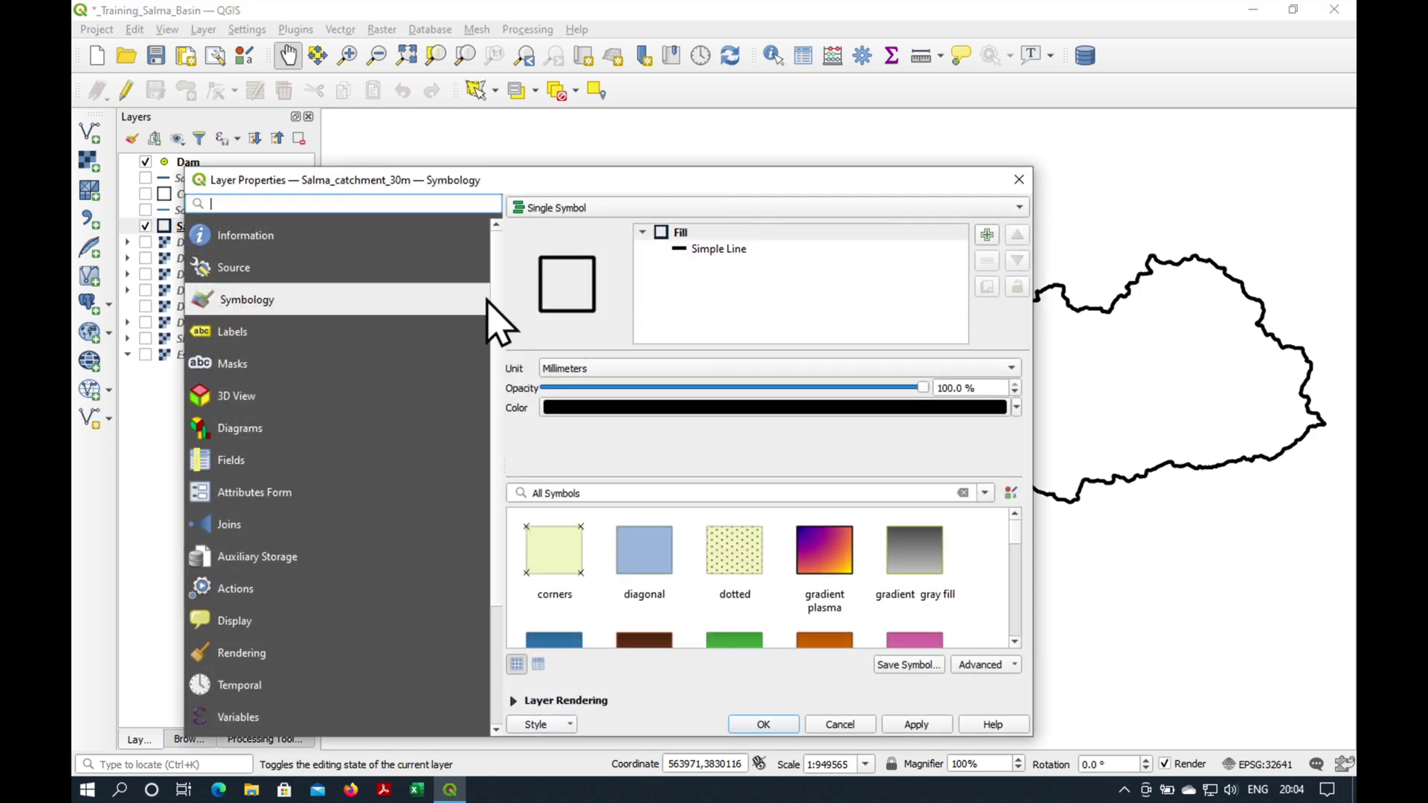
pyautogui.click(277, 235)
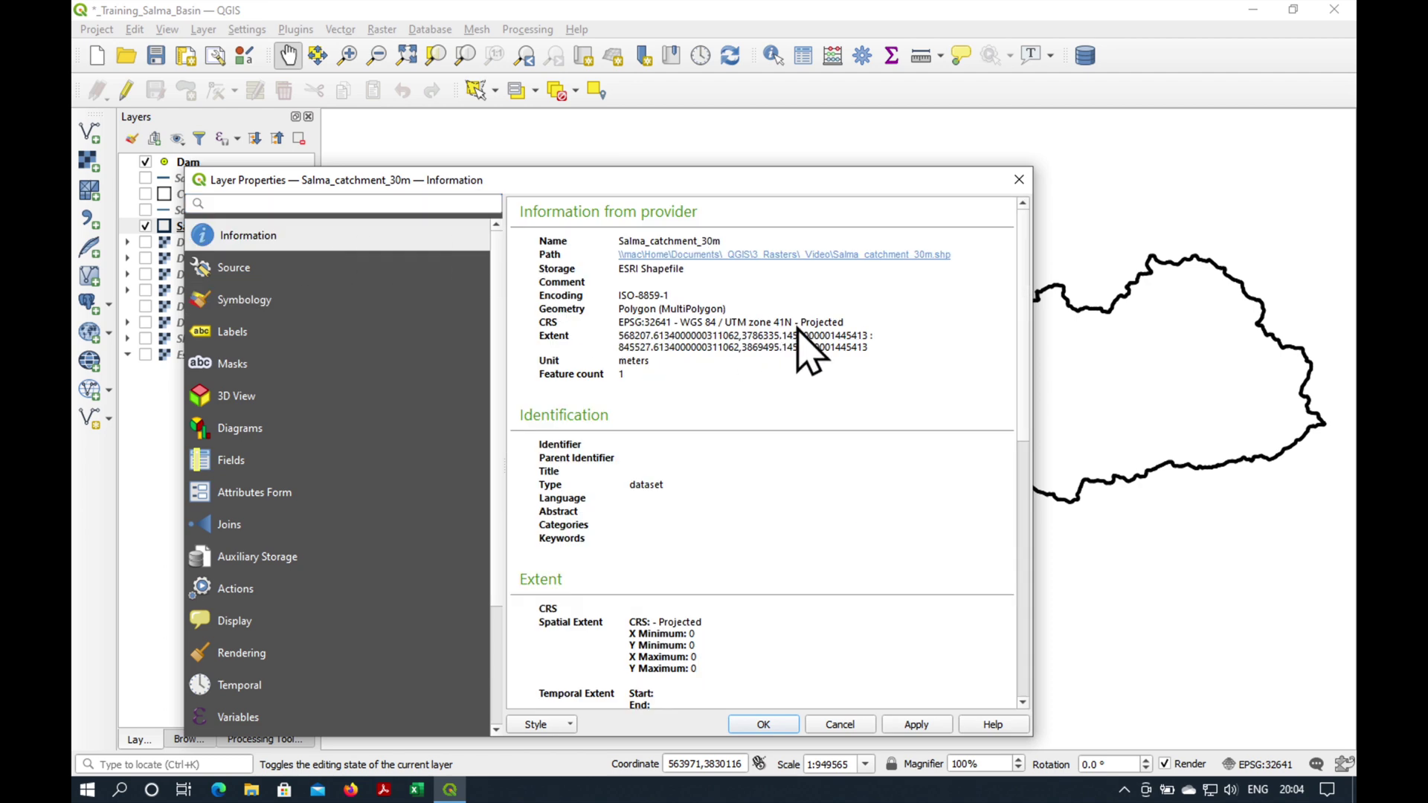
pyautogui.click(839, 725)
# Save the catchment features to the file Salma_catchment_30m_GEE.shp
pyautogui.rightClick(232, 230)
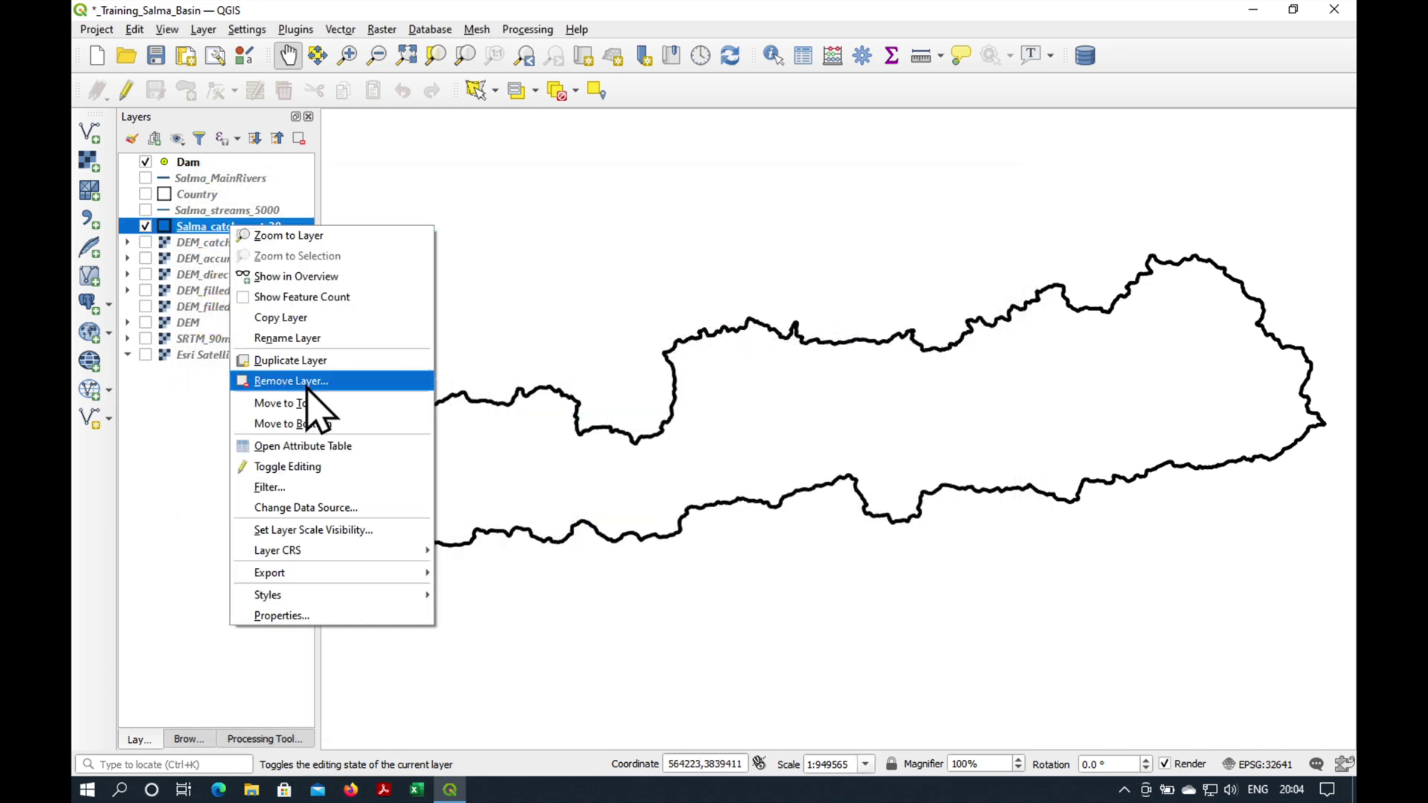
pyautogui.moveTo(334, 571)
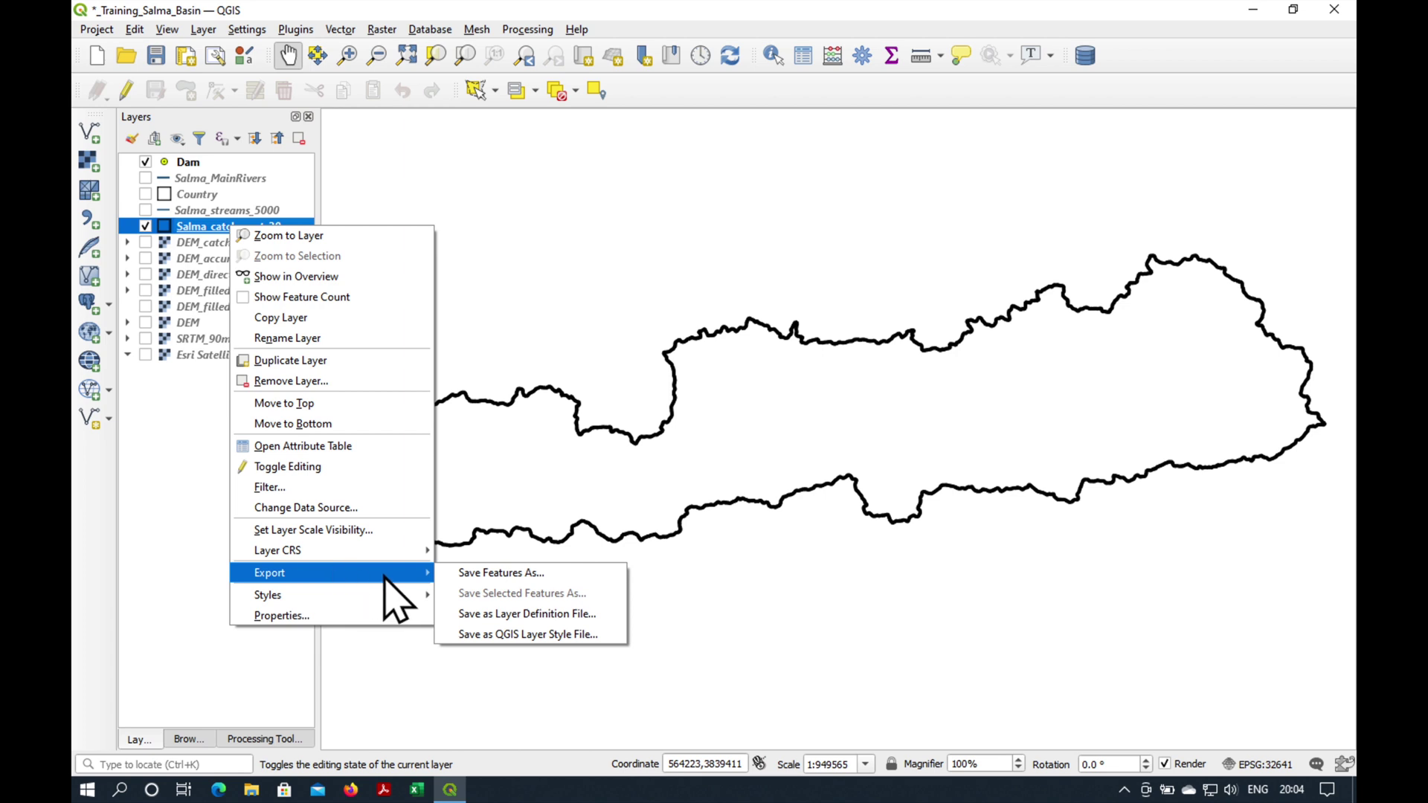
pyautogui.click(483, 575)
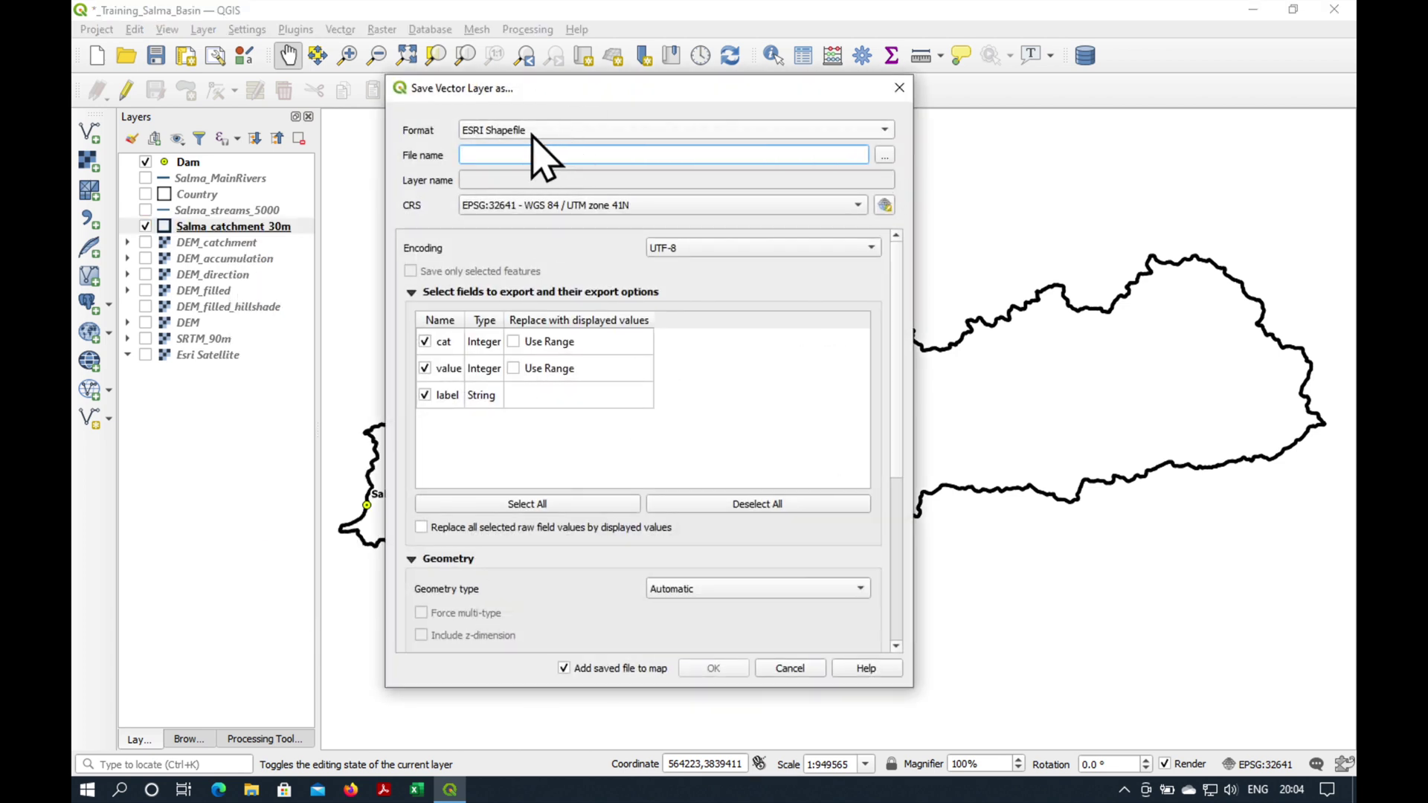
pyautogui.click(884, 155)
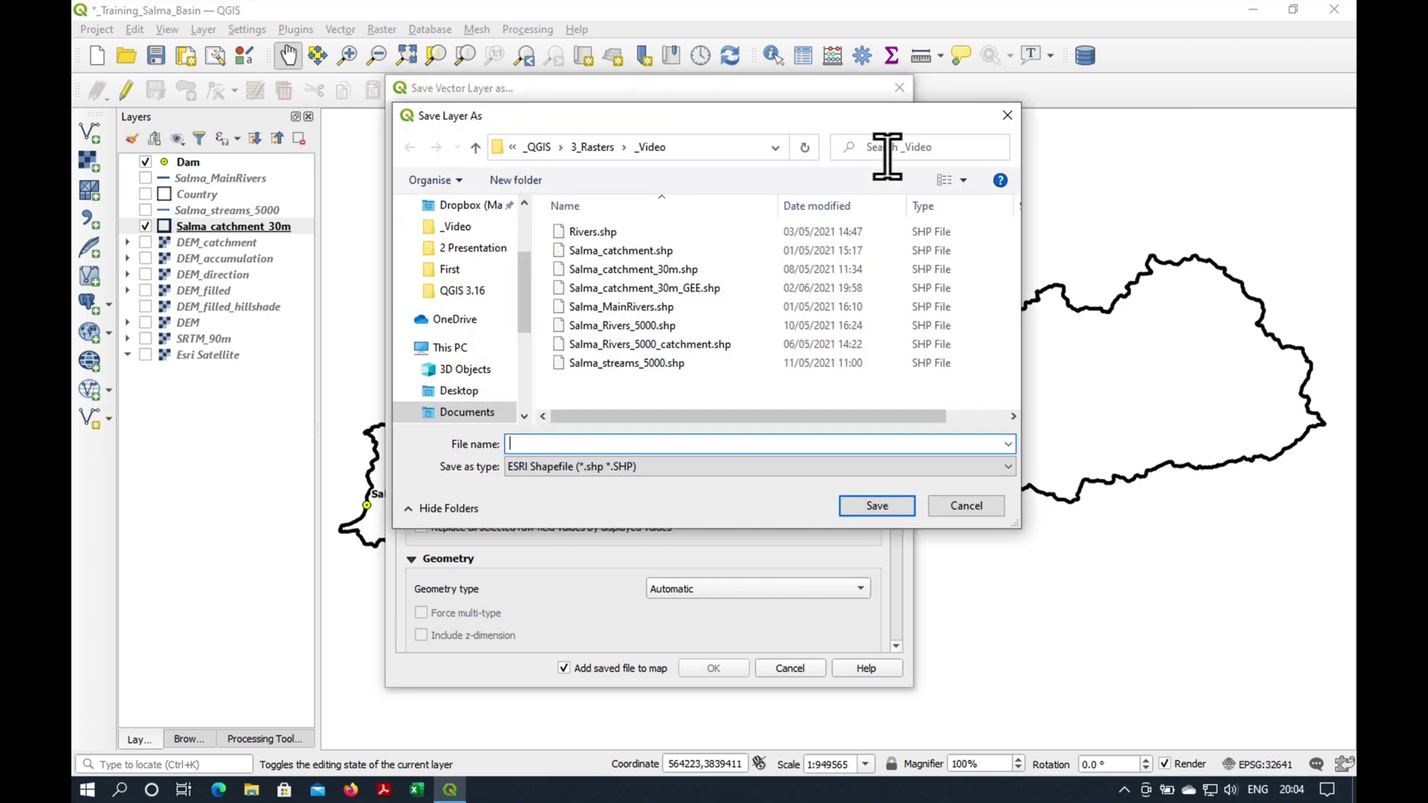
pyautogui.click(701, 288)
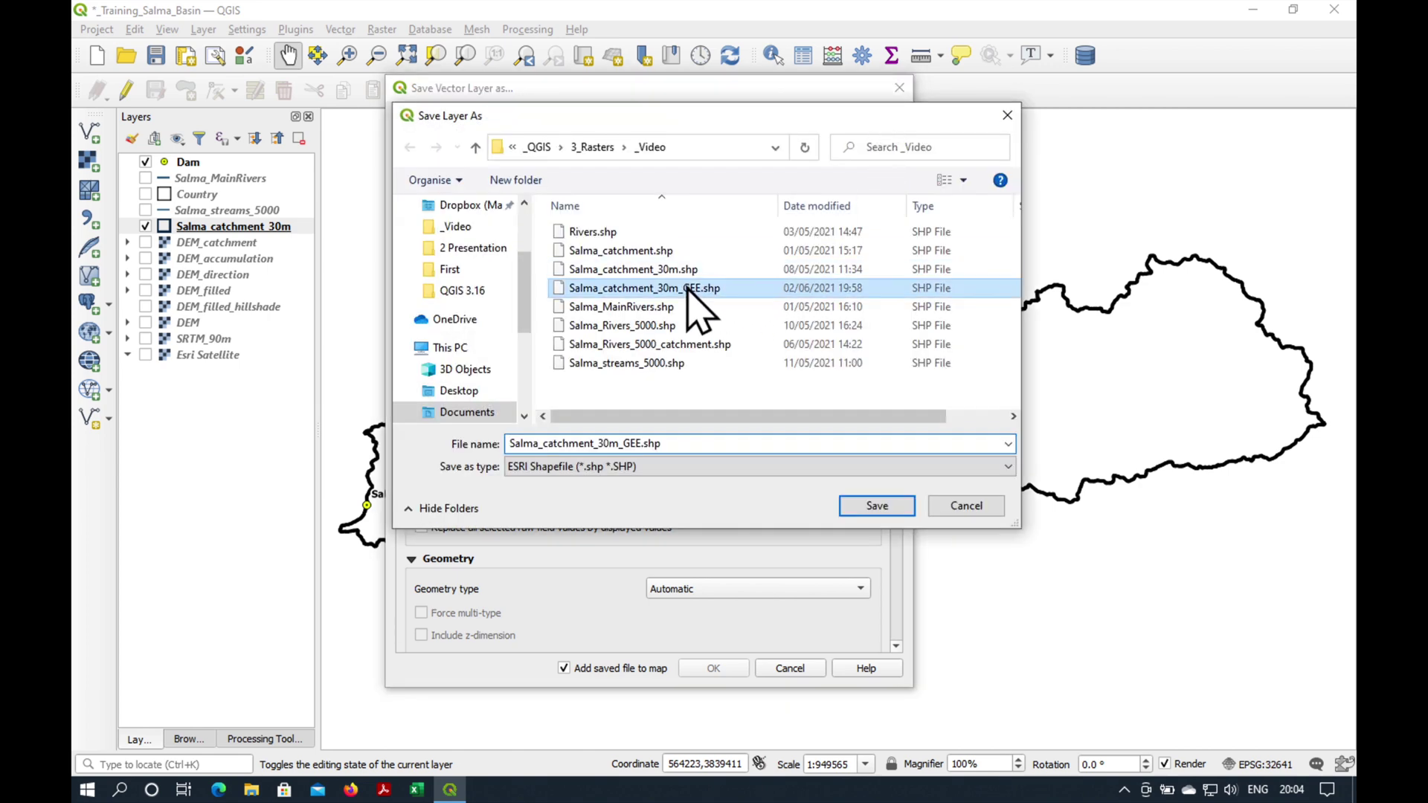
pyautogui.click(885, 508)
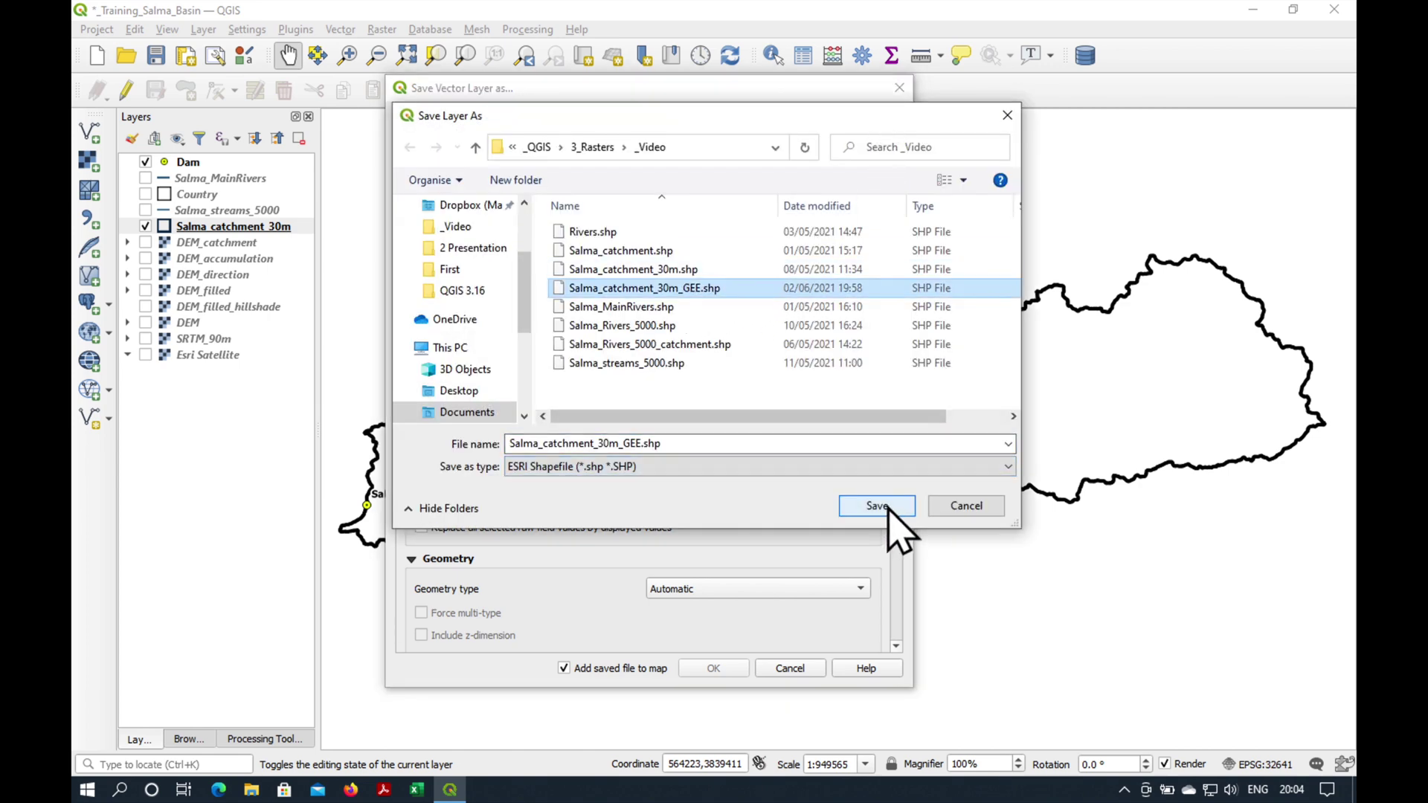
pyautogui.click(886, 508)
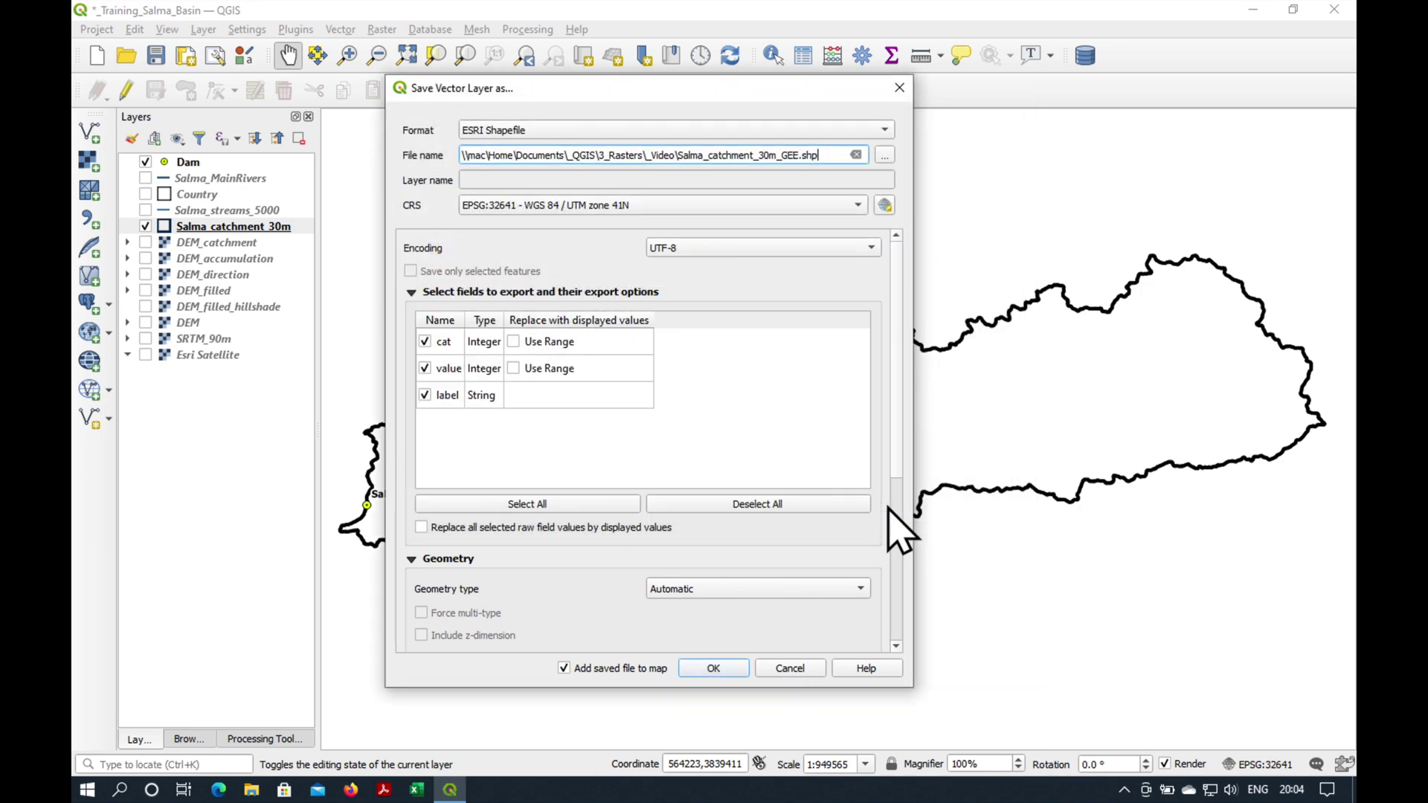
# Export in EPSG:4326 WGS 84, overwrite the existing file, and hide the original Salma_catchment_30m layer
pyautogui.click(599, 207)
pyautogui.click(644, 243)
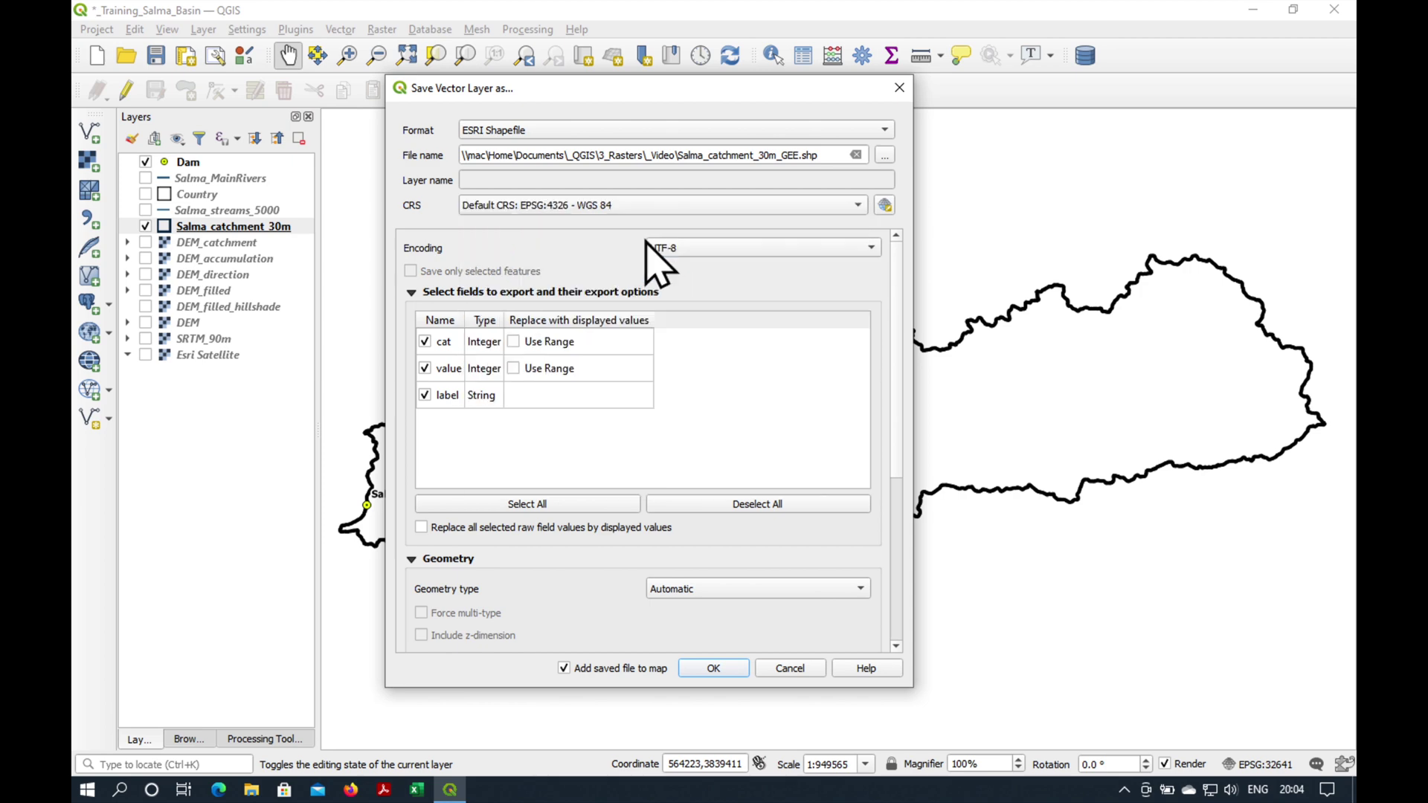
pyautogui.click(738, 669)
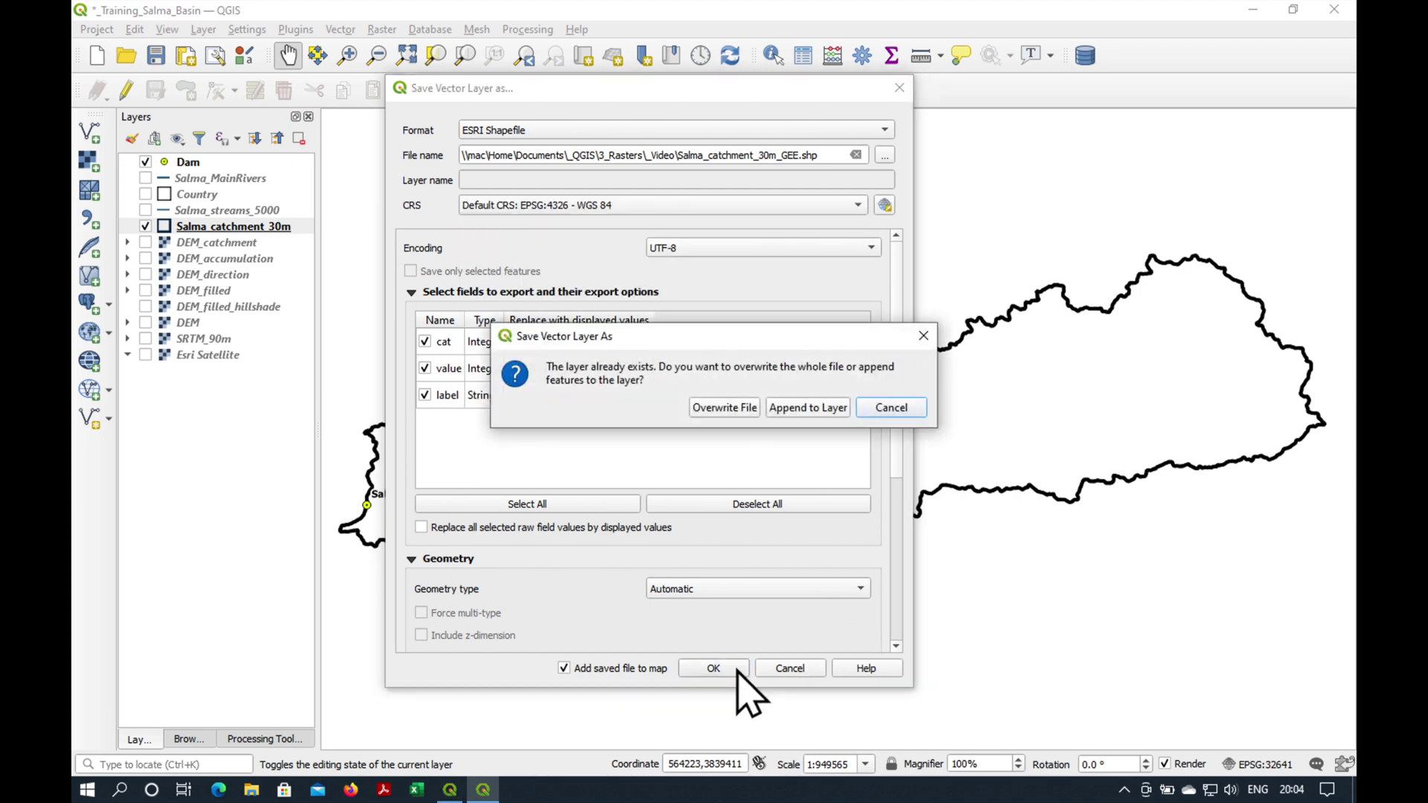
pyautogui.click(720, 408)
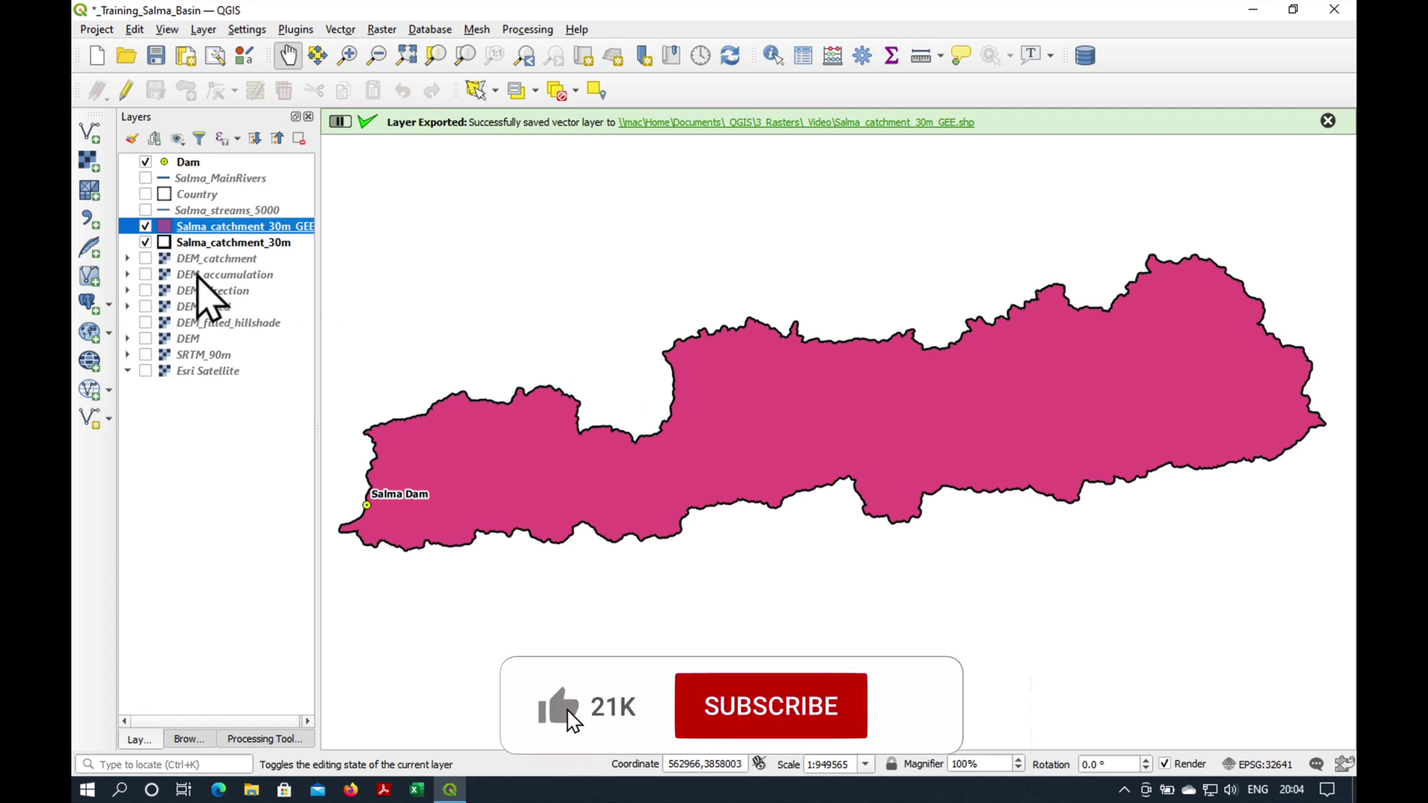
pyautogui.click(145, 243)
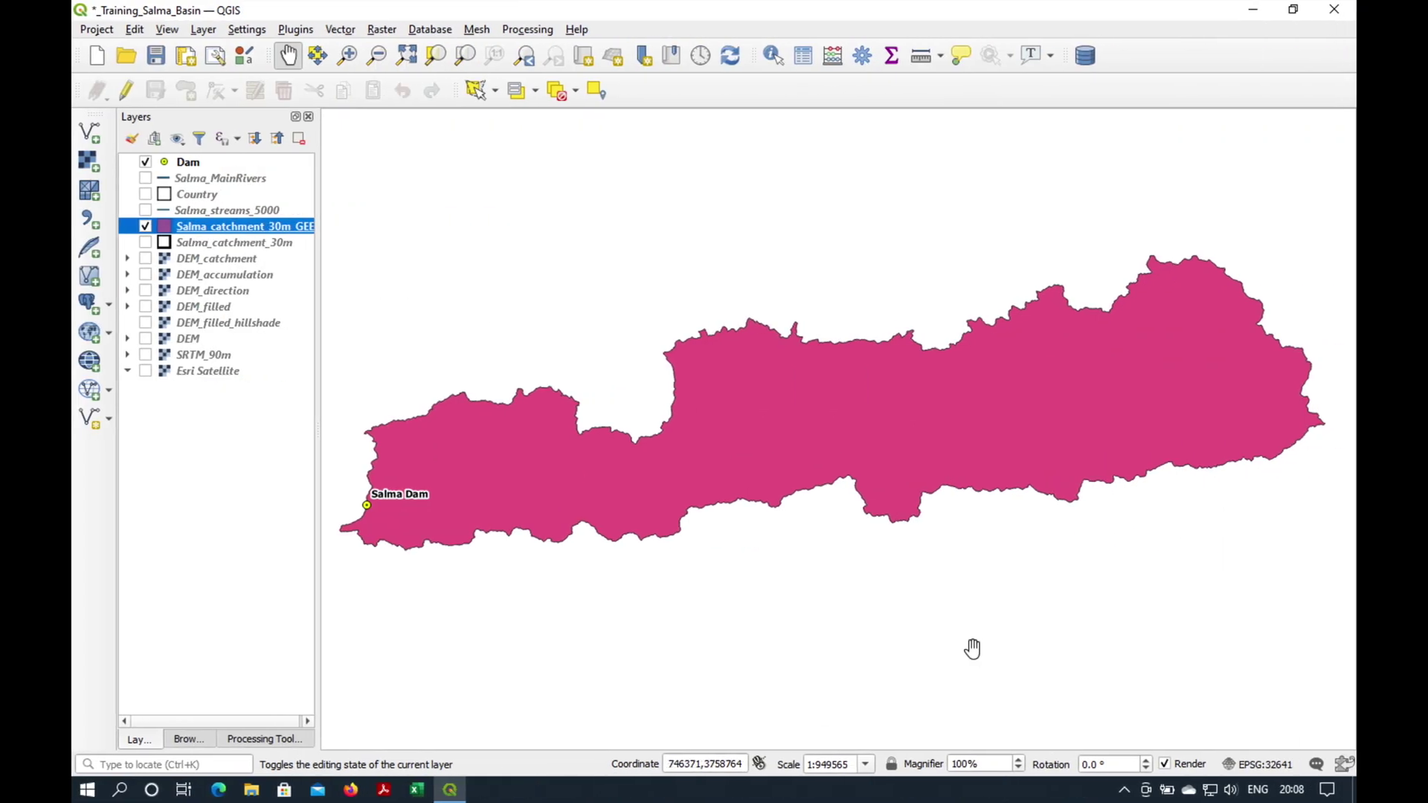
# Run Check Validity on Salma_catchment_30m_GEE to produce Valid, Invalid and Error output layers
pyautogui.click(340, 31)
pyautogui.moveTo(401, 74)
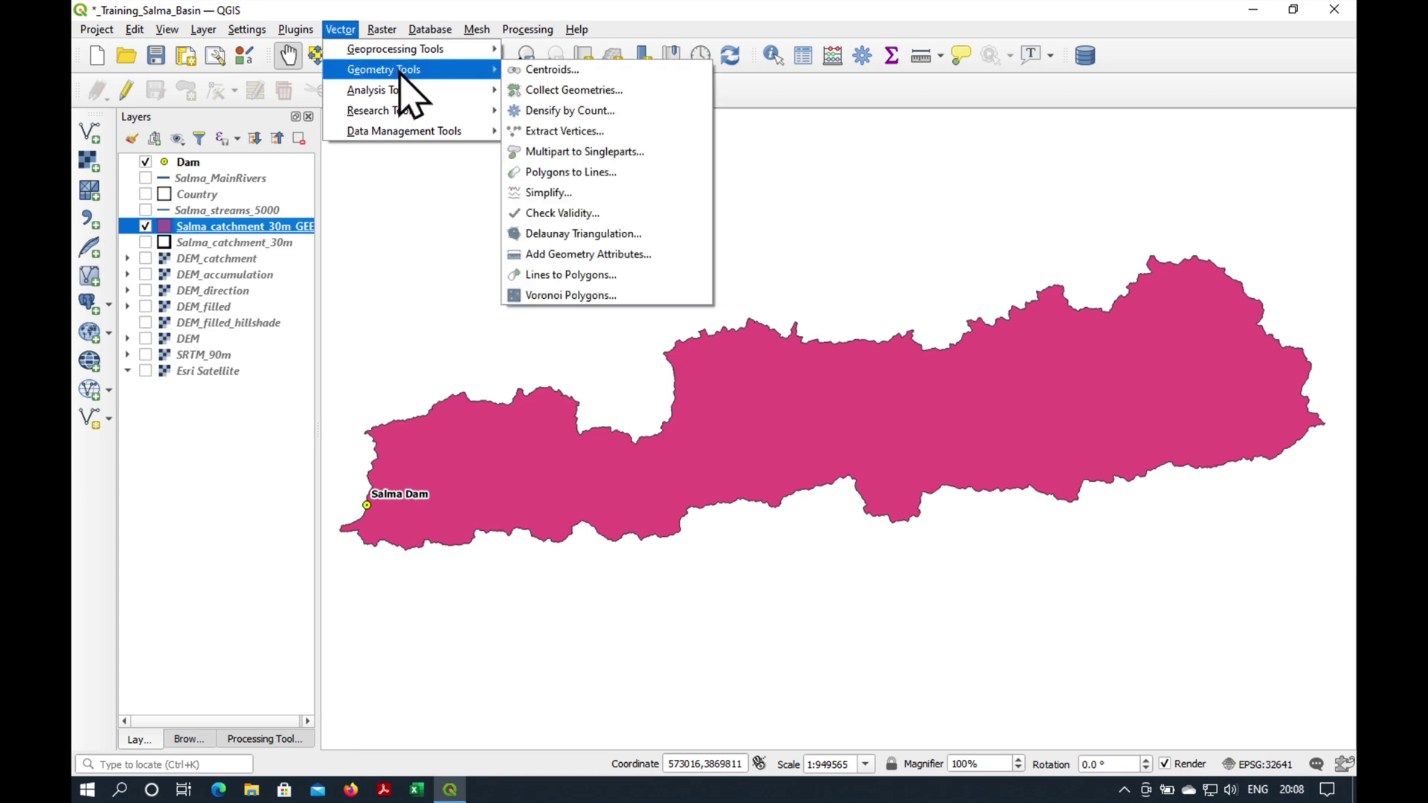
pyautogui.click(621, 237)
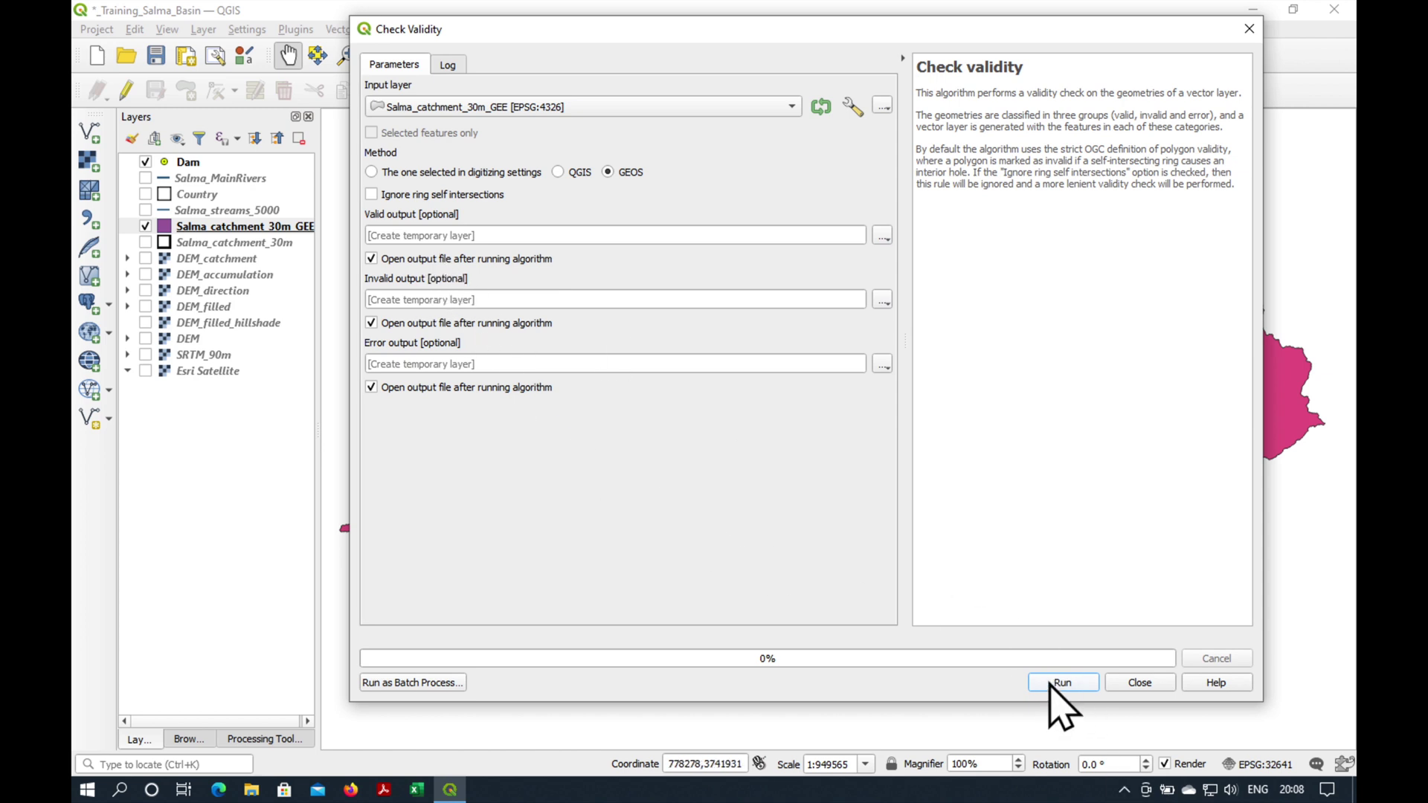
pyautogui.click(1053, 682)
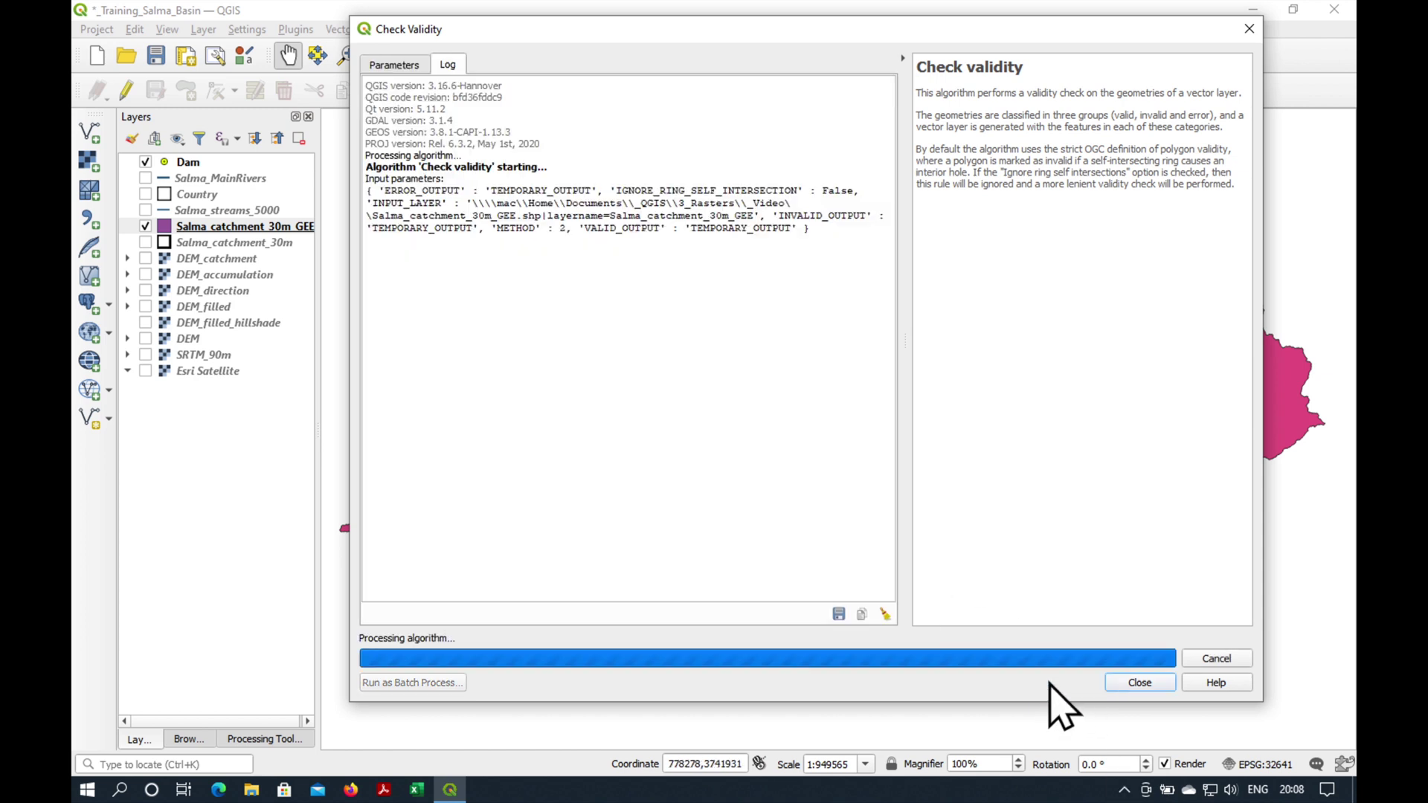
pyautogui.click(1128, 679)
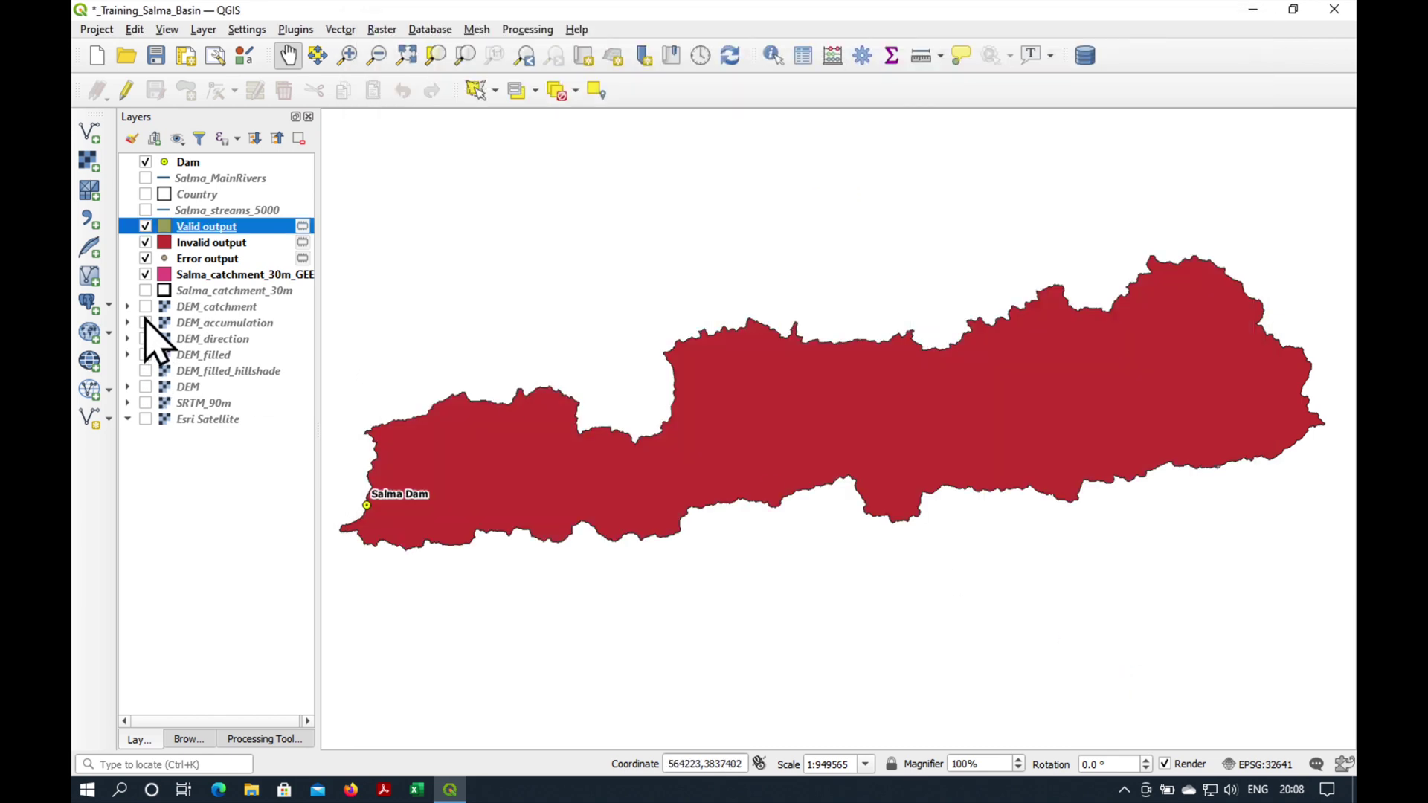
# Move Error output to the top and hide the catchment and Valid output layers, keeping Invalid output visible
pyautogui.click(192, 260)
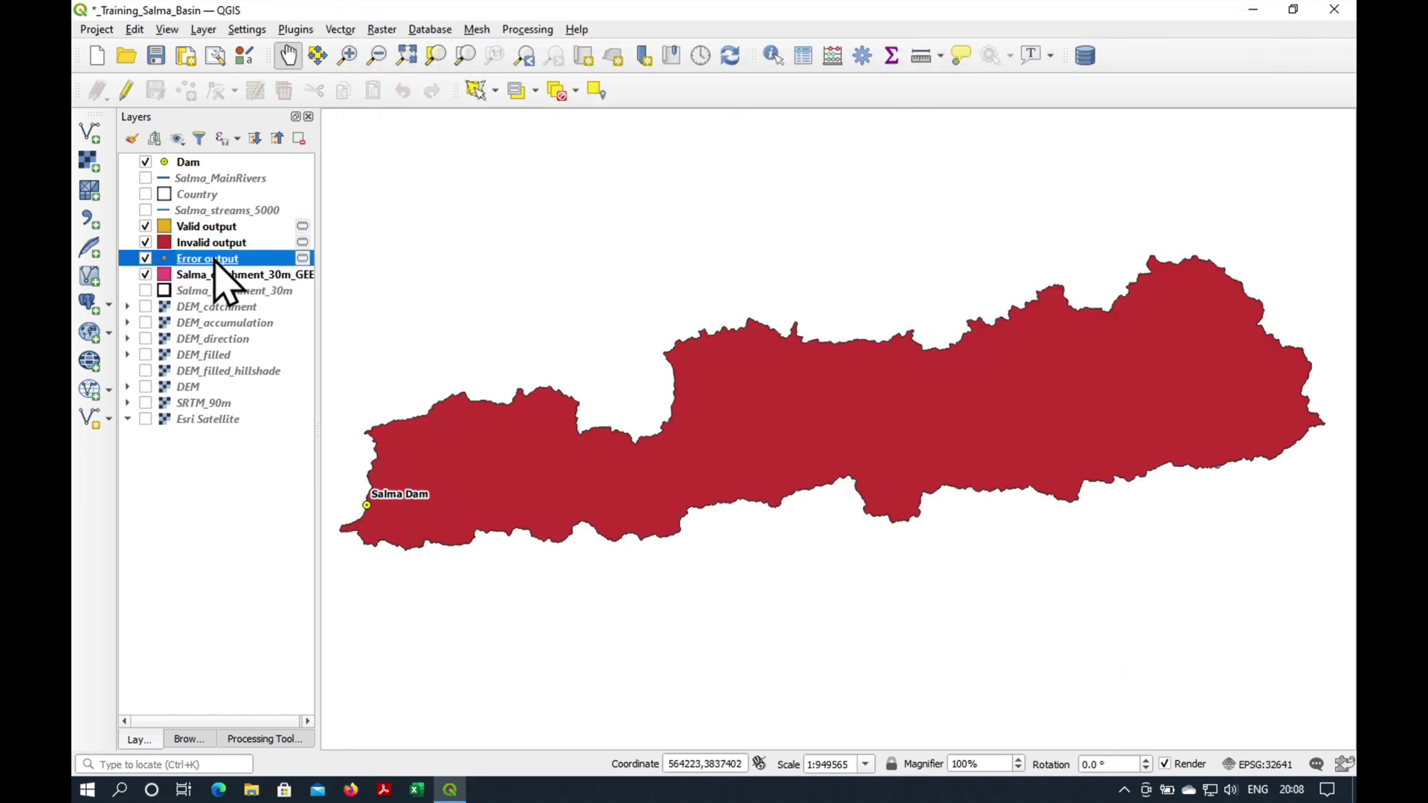
pyautogui.moveTo(199, 262); pyautogui.dragTo(201, 223)
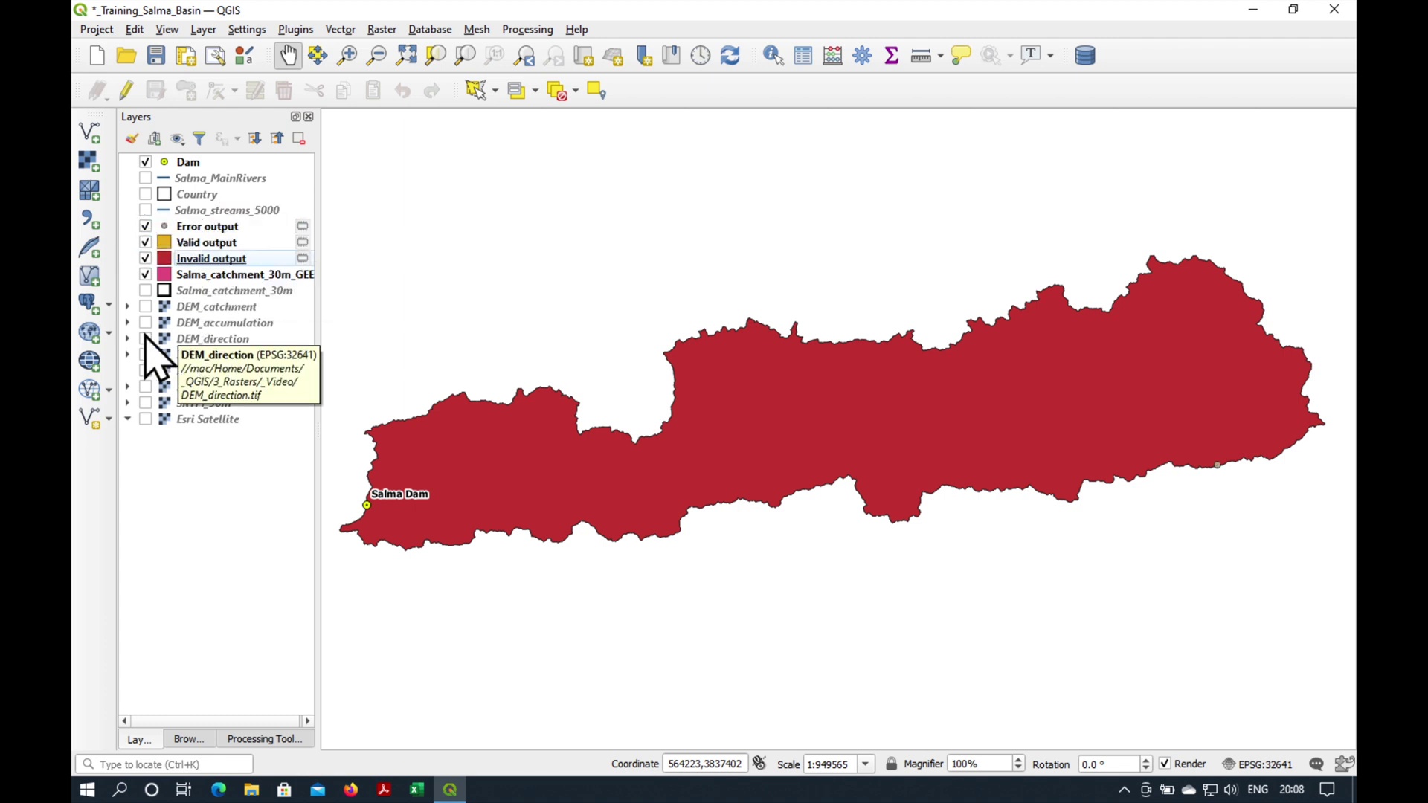
pyautogui.click(145, 274)
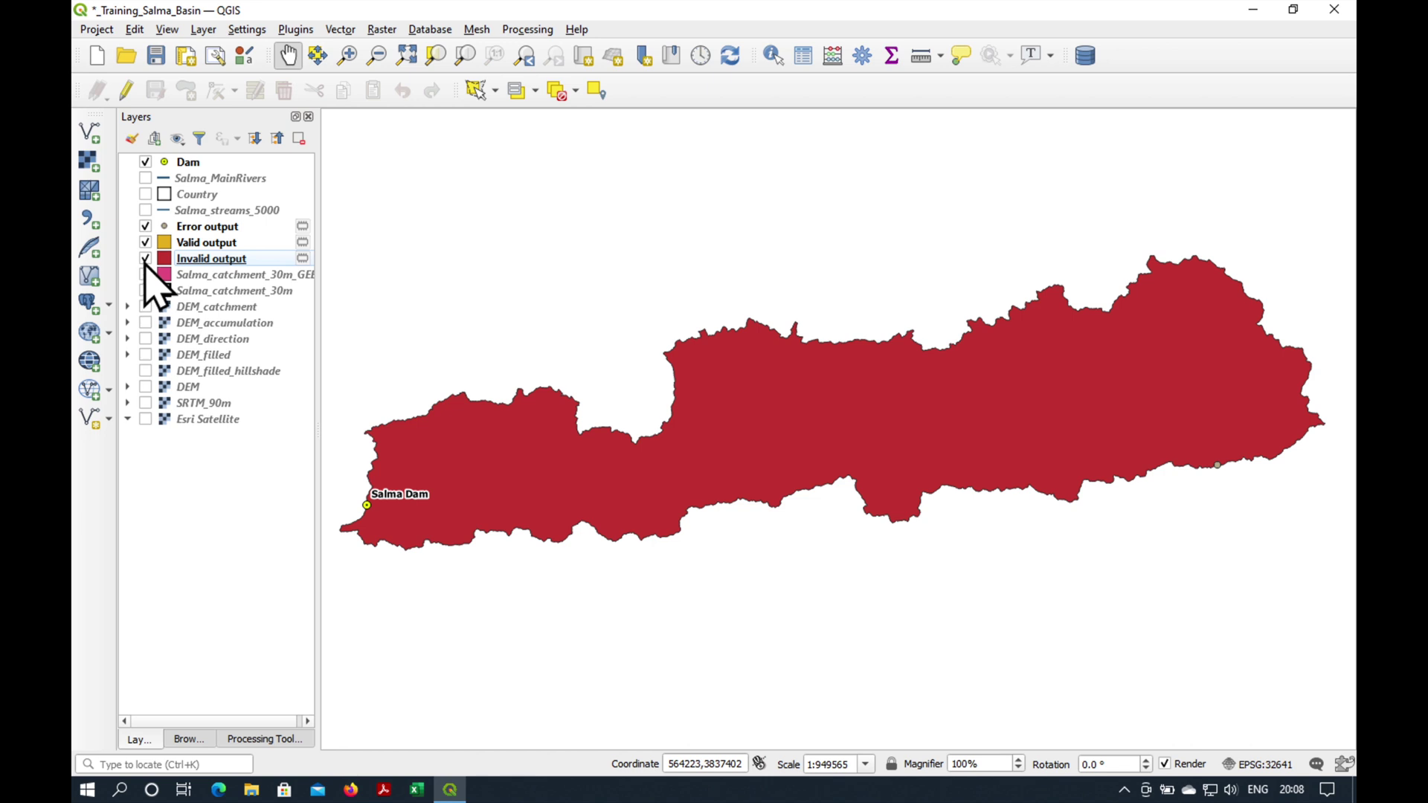
pyautogui.click(145, 258)
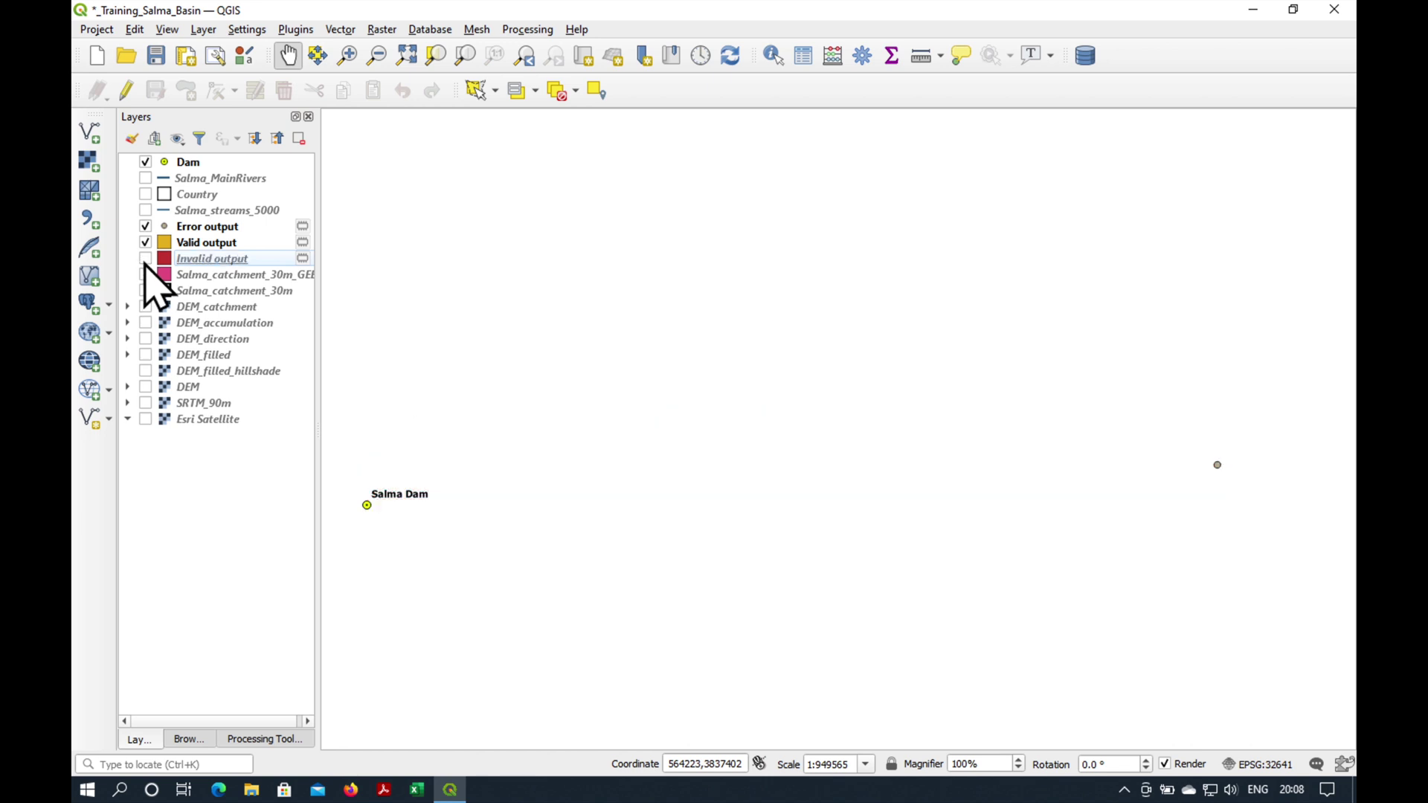
pyautogui.click(145, 258)
pyautogui.click(145, 241)
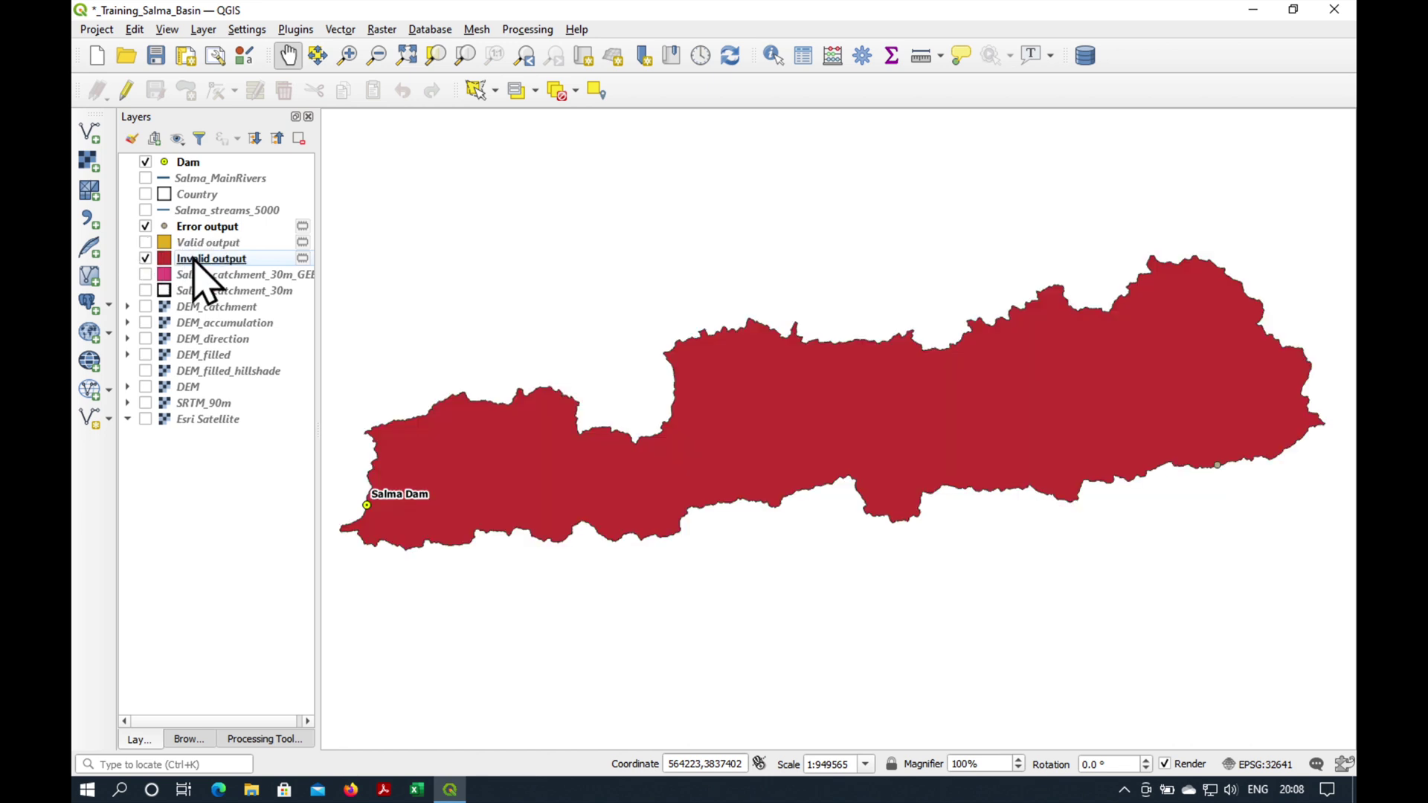
pyautogui.click(205, 260)
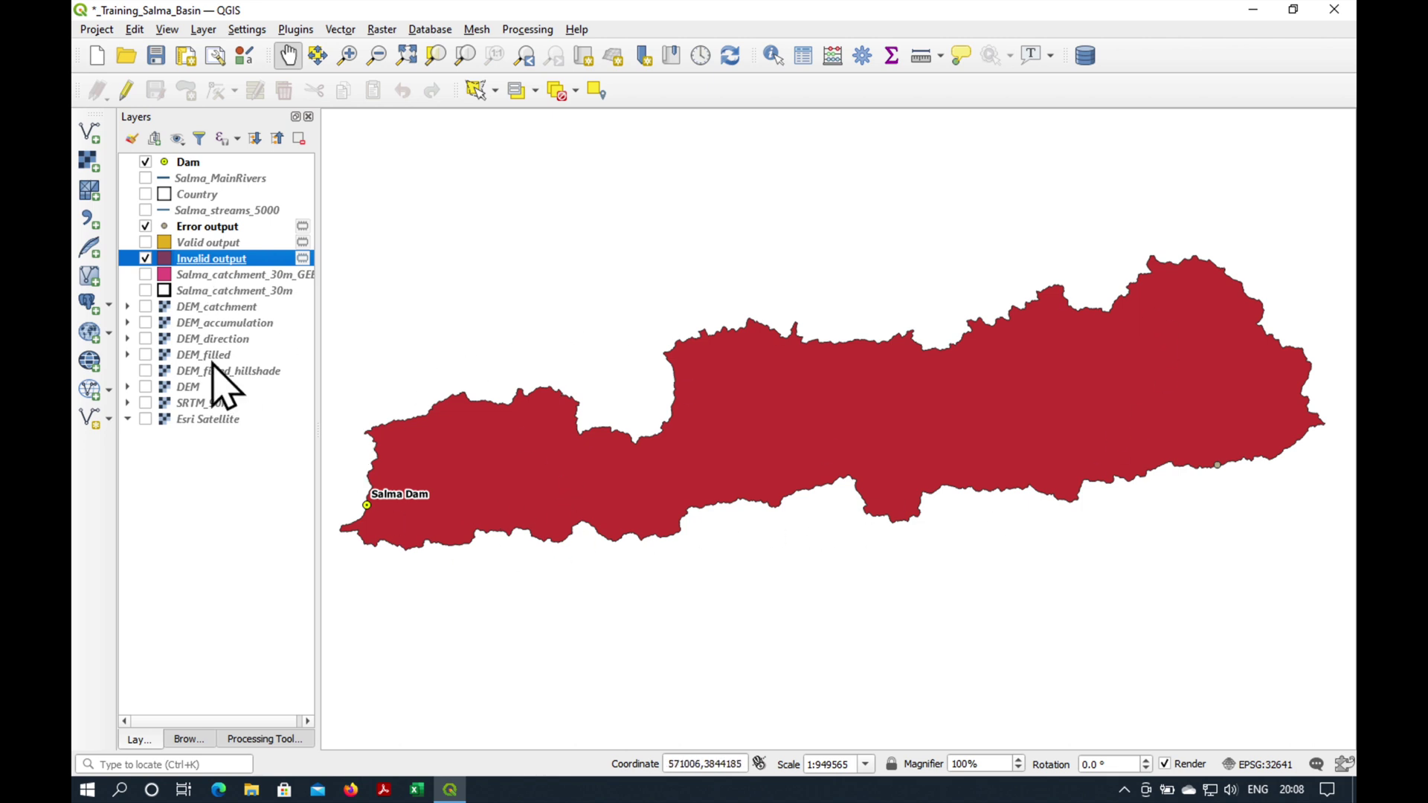
pyautogui.click(146, 258)
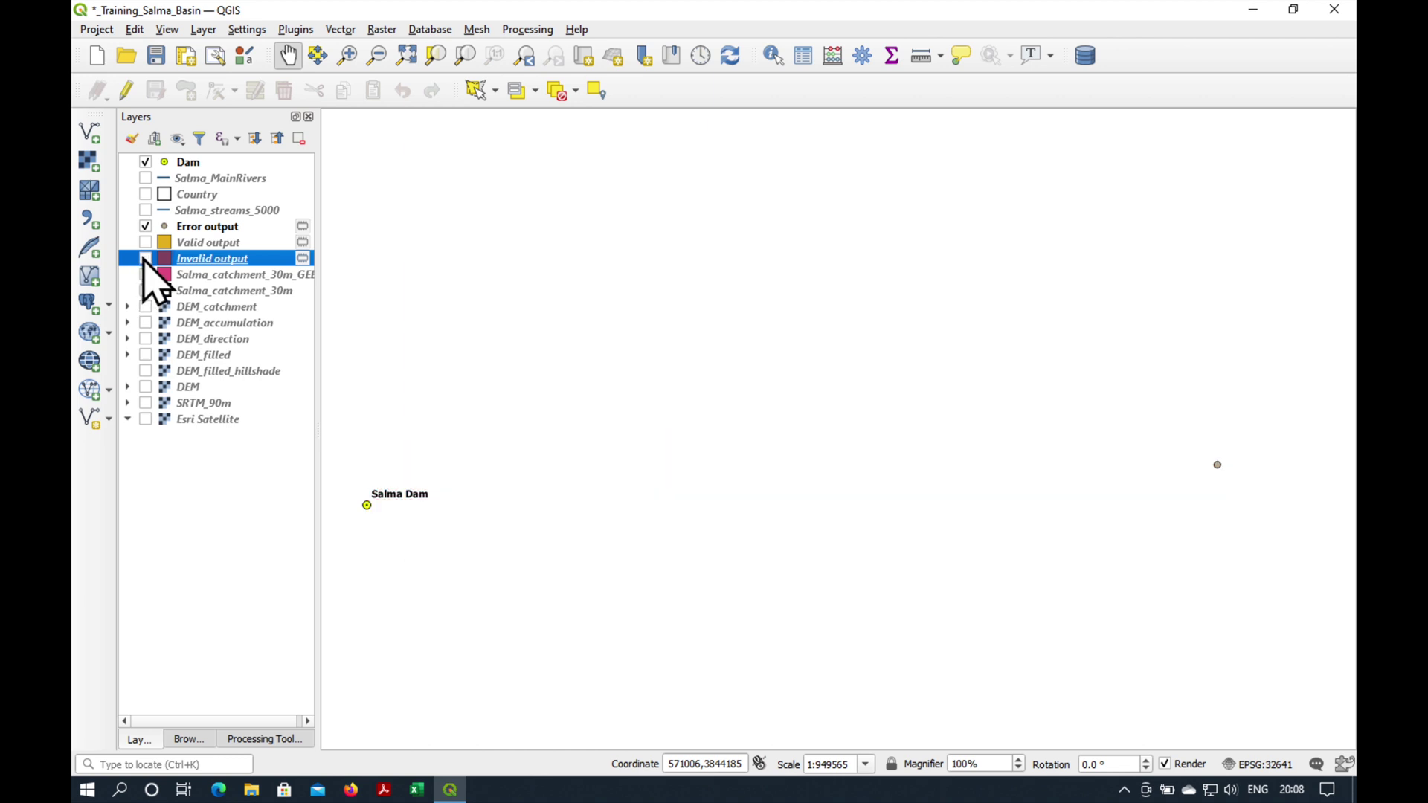
pyautogui.click(146, 259)
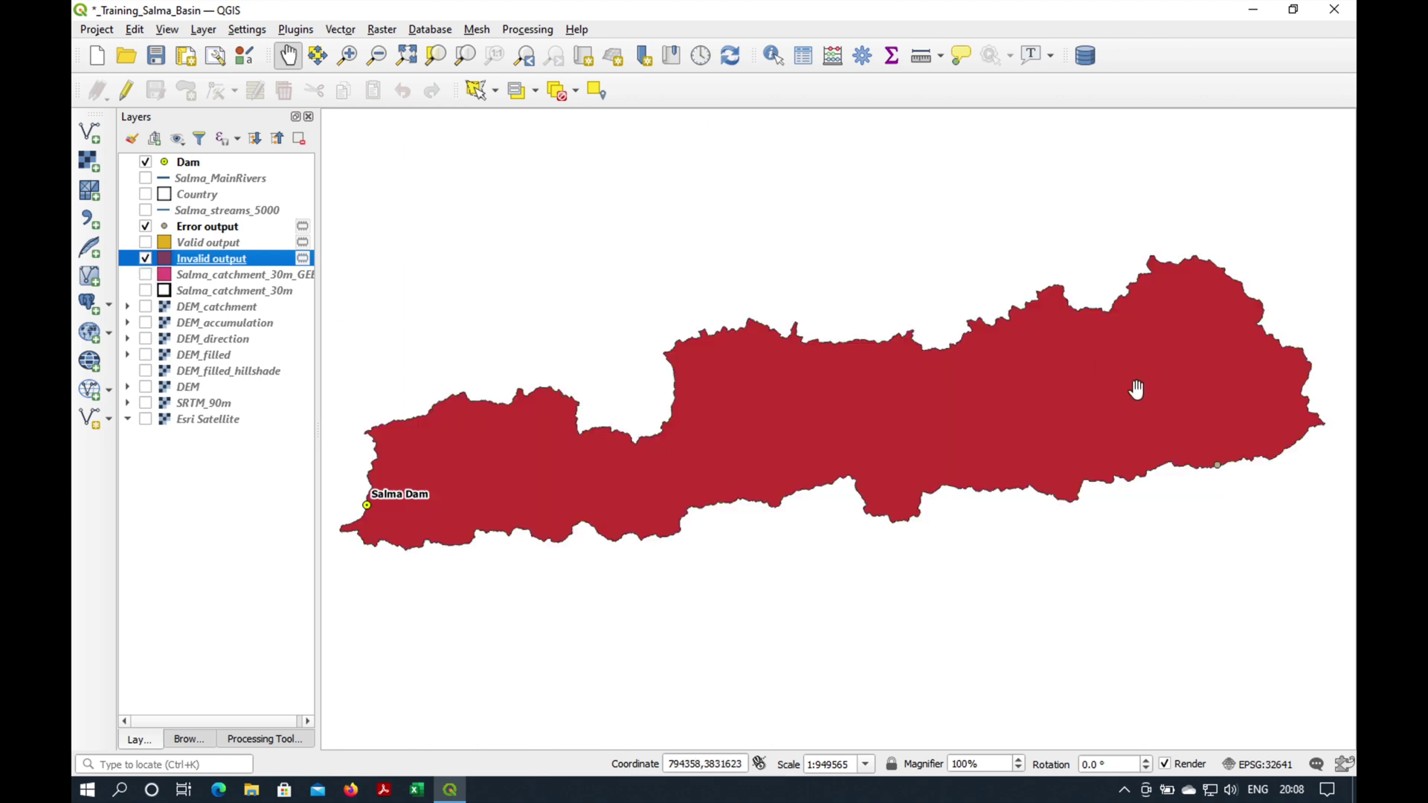
# Zoom to about 1:464 on the notch where the invalid polygon touches itself
pyautogui.scroll(5, 1240, 455)
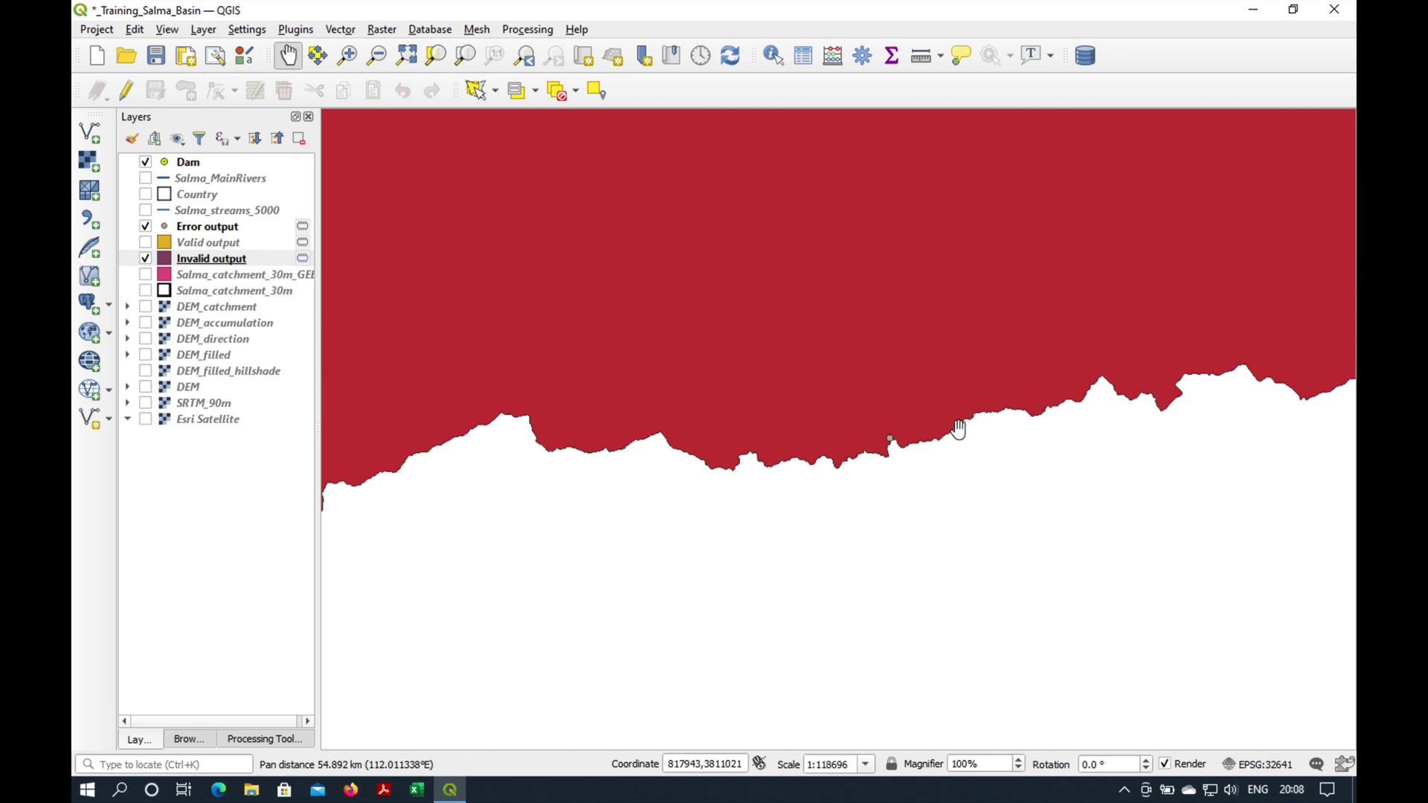
pyautogui.scroll(5, 902, 451)
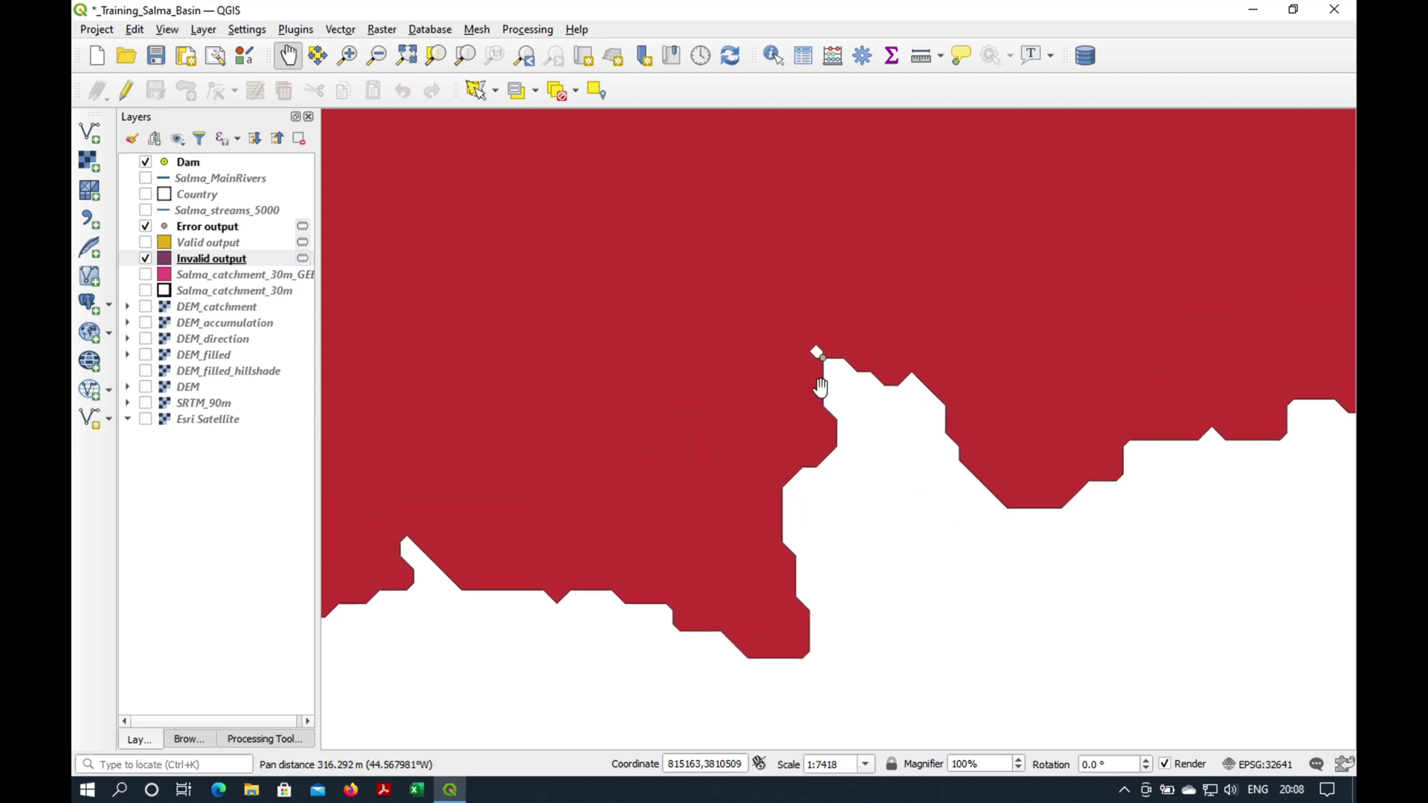
pyautogui.moveTo(820, 388); pyautogui.dragTo(793, 668)
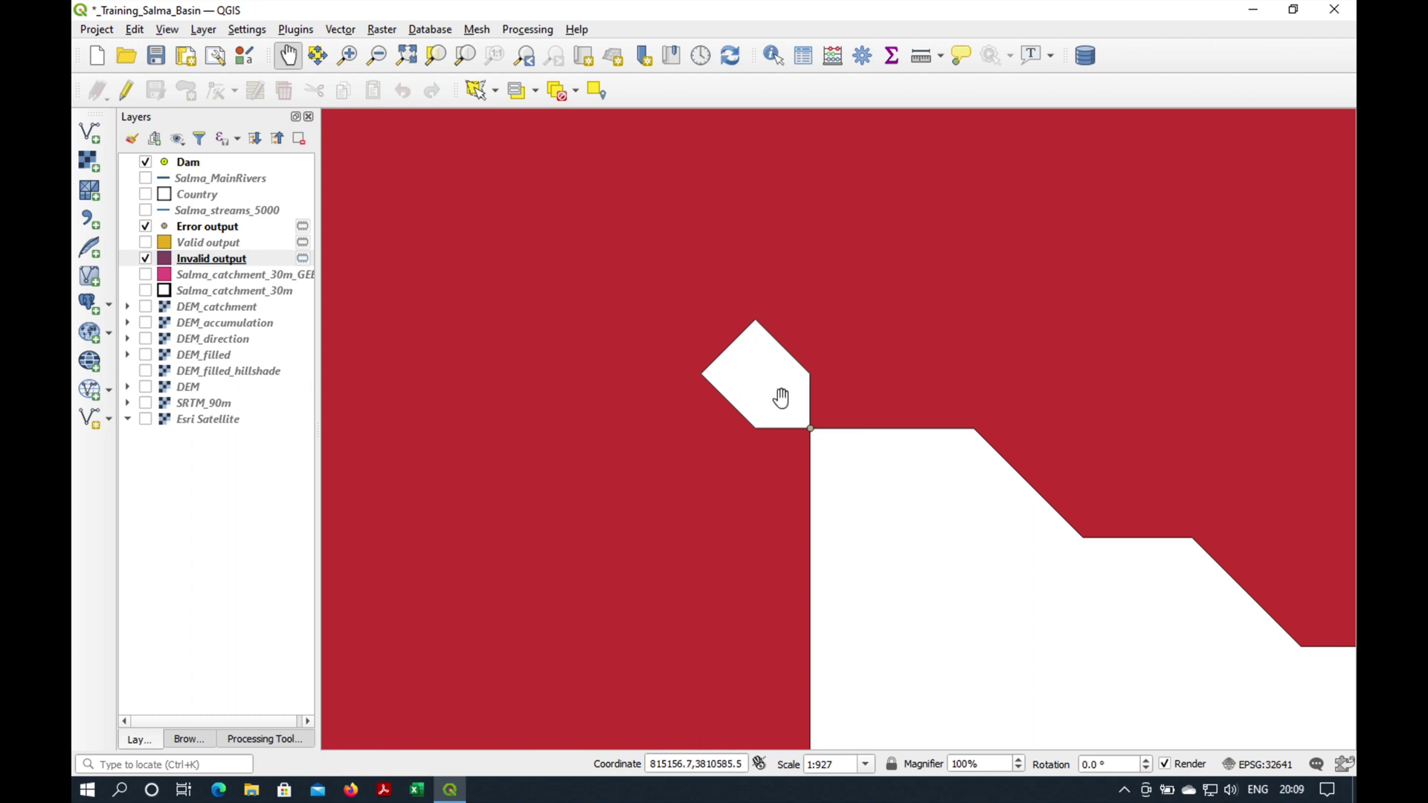
pyautogui.moveTo(781, 398); pyautogui.dragTo(762, 418)
pyautogui.scroll(1, 760, 419)
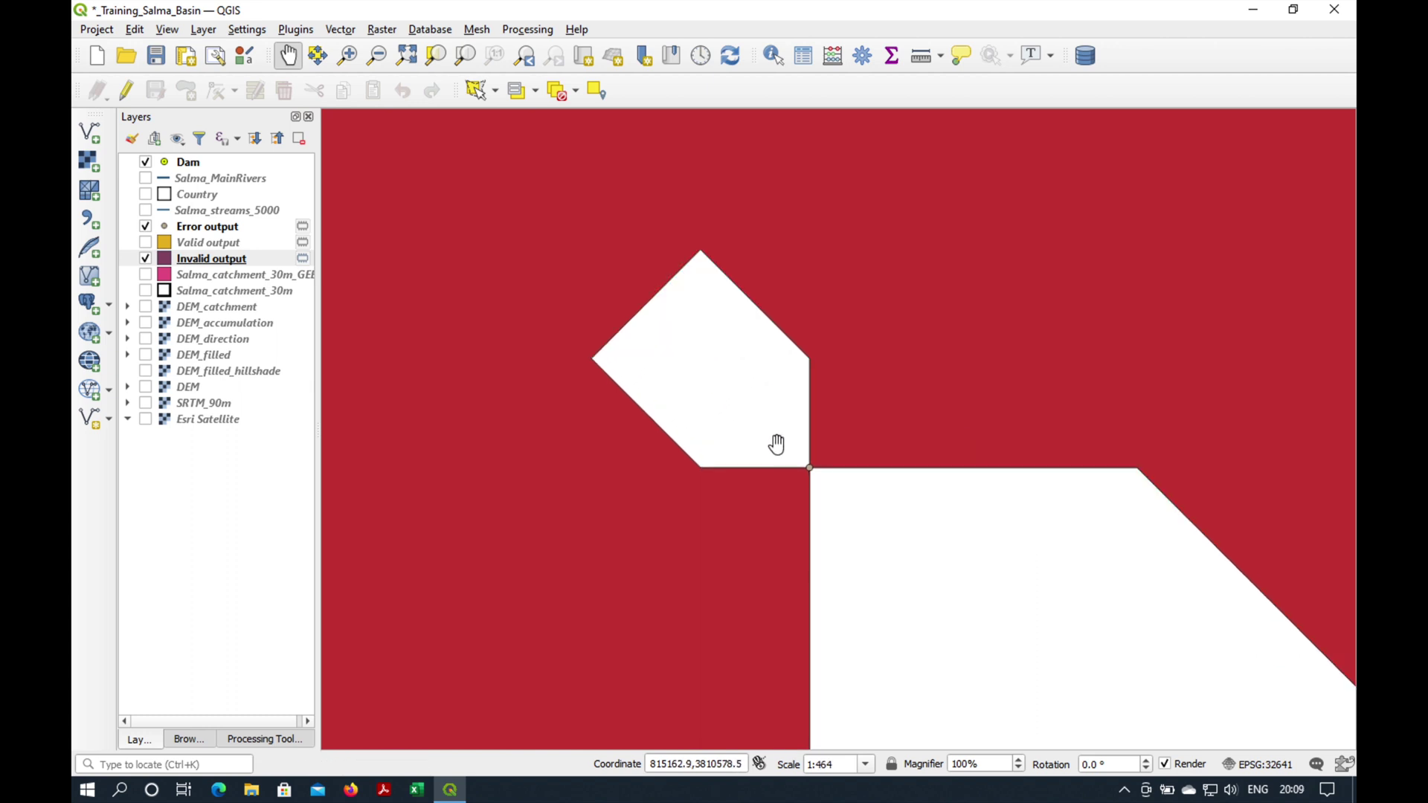
pyautogui.click(197, 275)
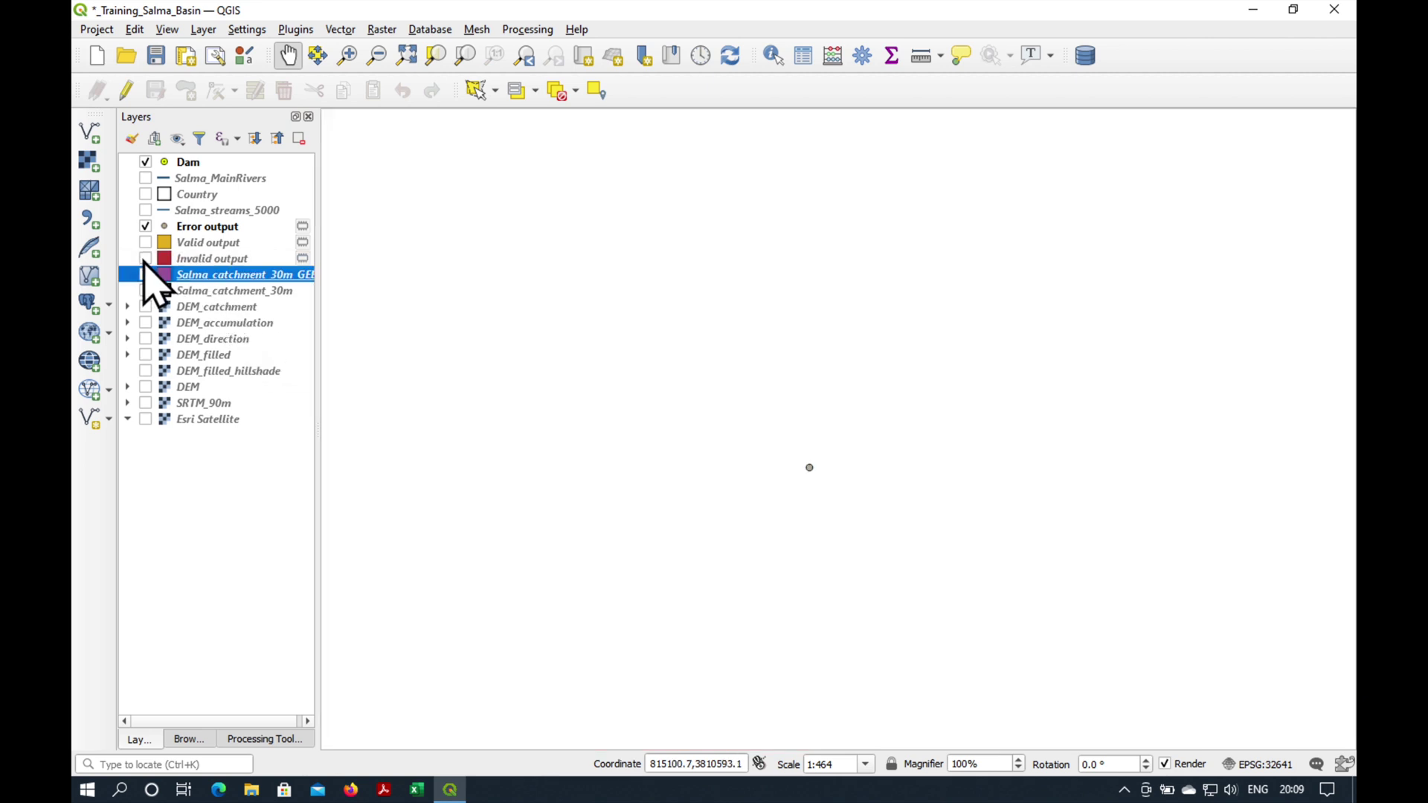
# Show Salma_catchment_30m_GEE again and change its symbology fill from magenta to grey
pyautogui.click(145, 274)
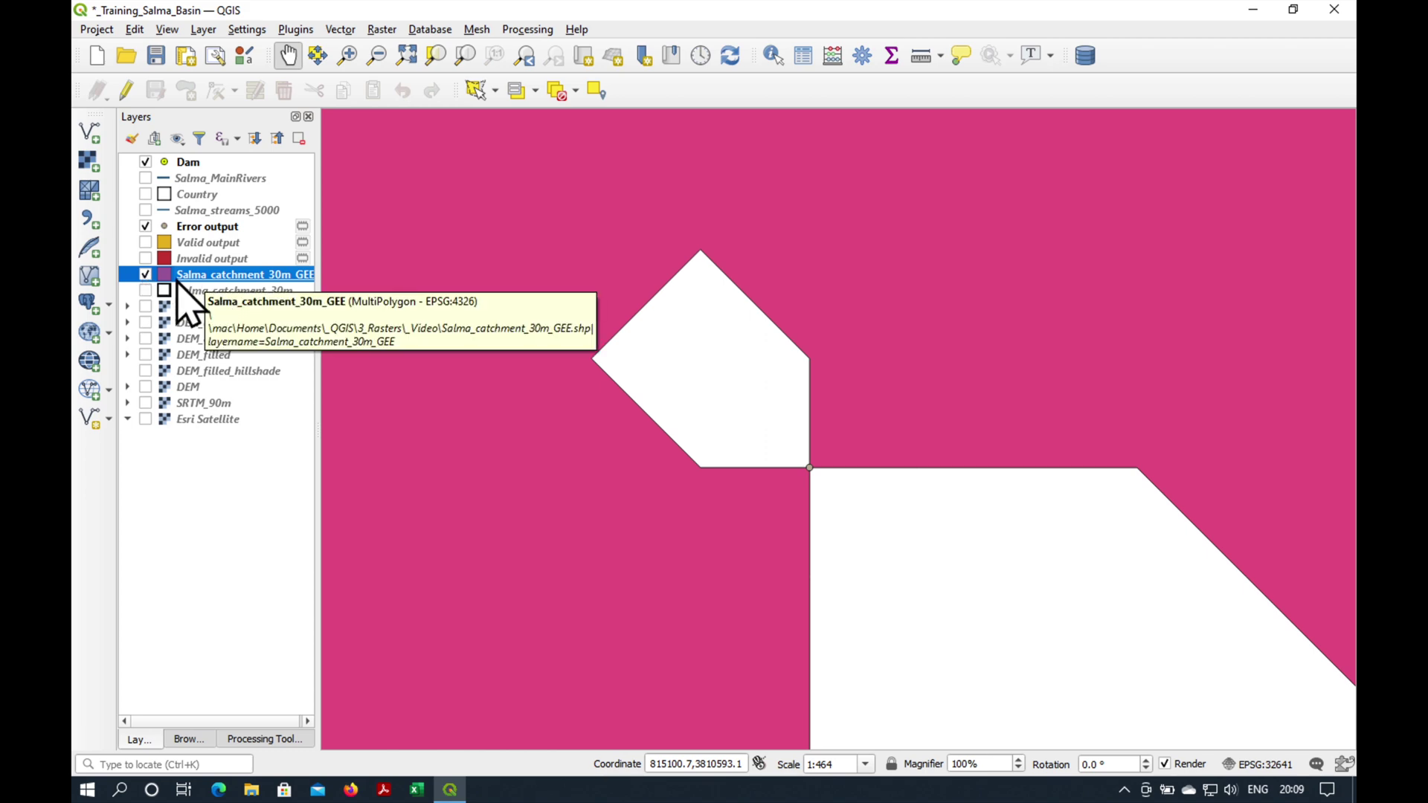
pyautogui.doubleClick(169, 277)
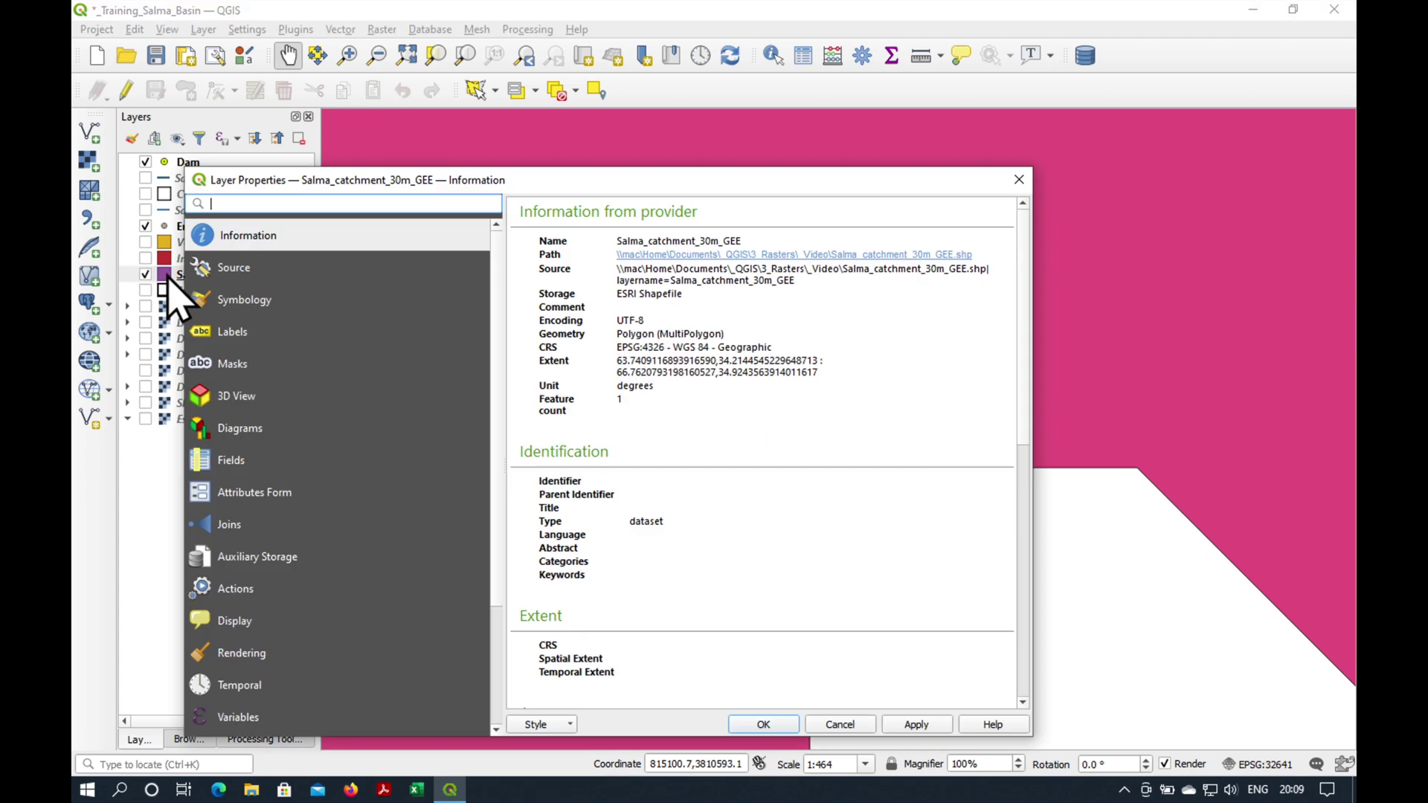
pyautogui.click(248, 308)
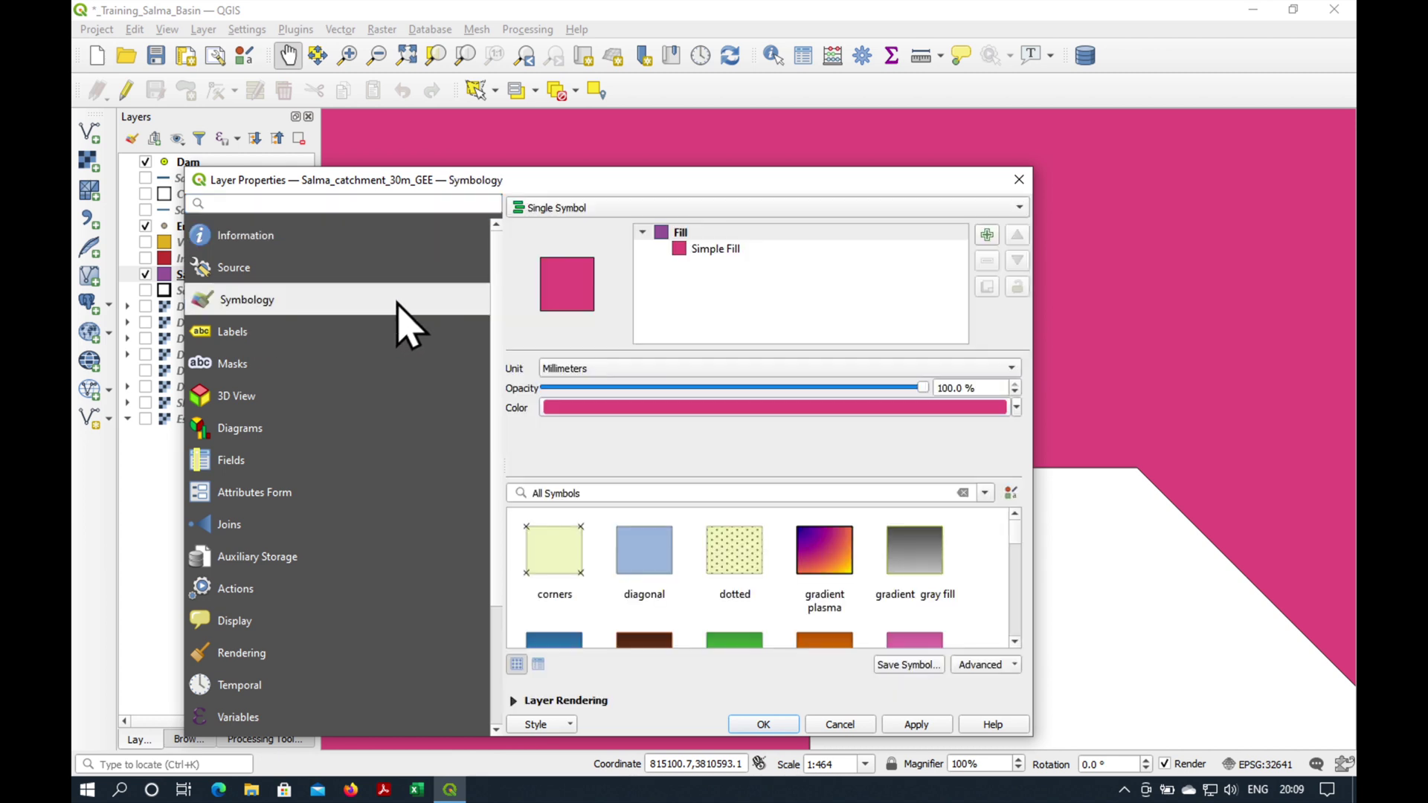
pyautogui.click(1014, 407)
pyautogui.click(614, 659)
pyautogui.click(763, 724)
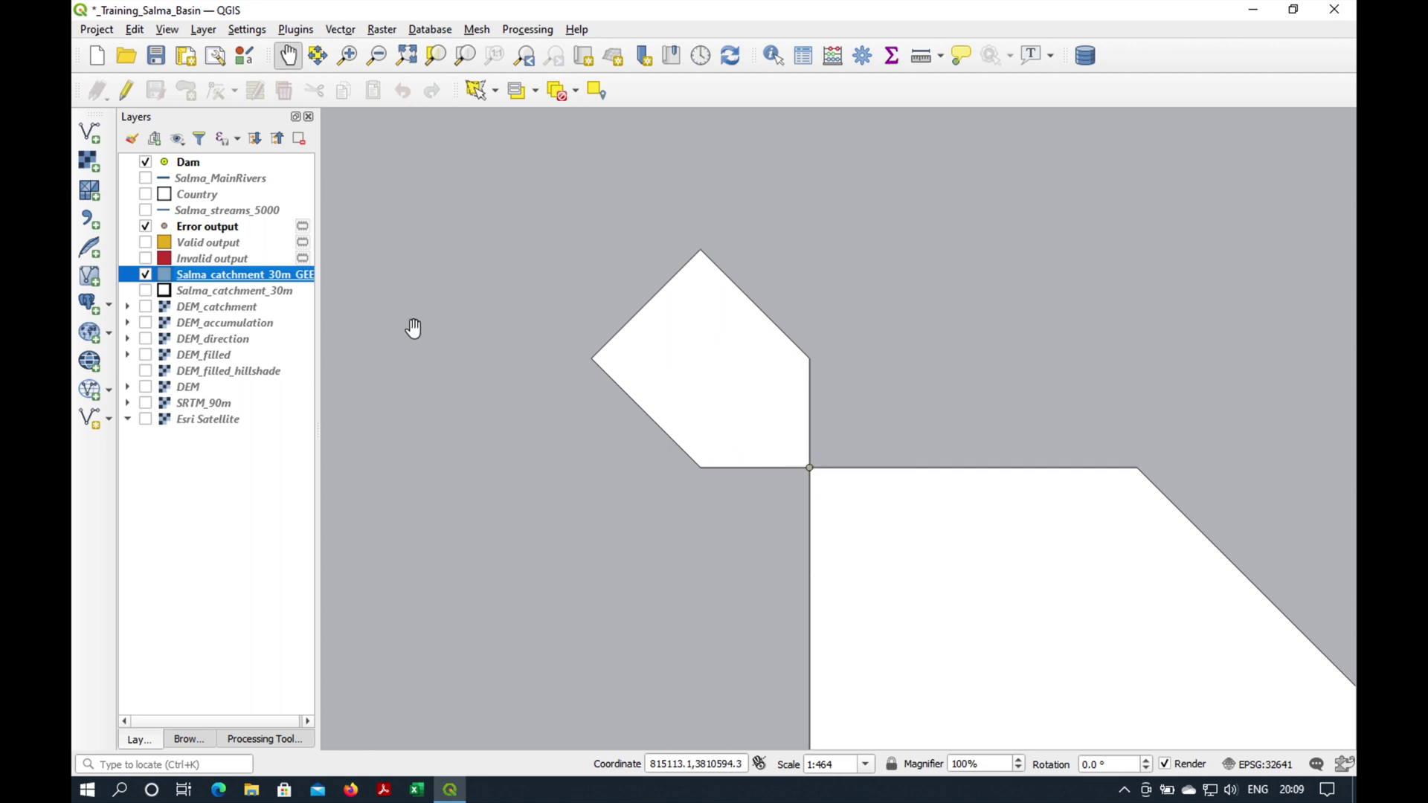
# In edit mode, use the current-layer Vertex Tool to pull the shared pinch vertices apart, widening the neck
pyautogui.click(127, 91)
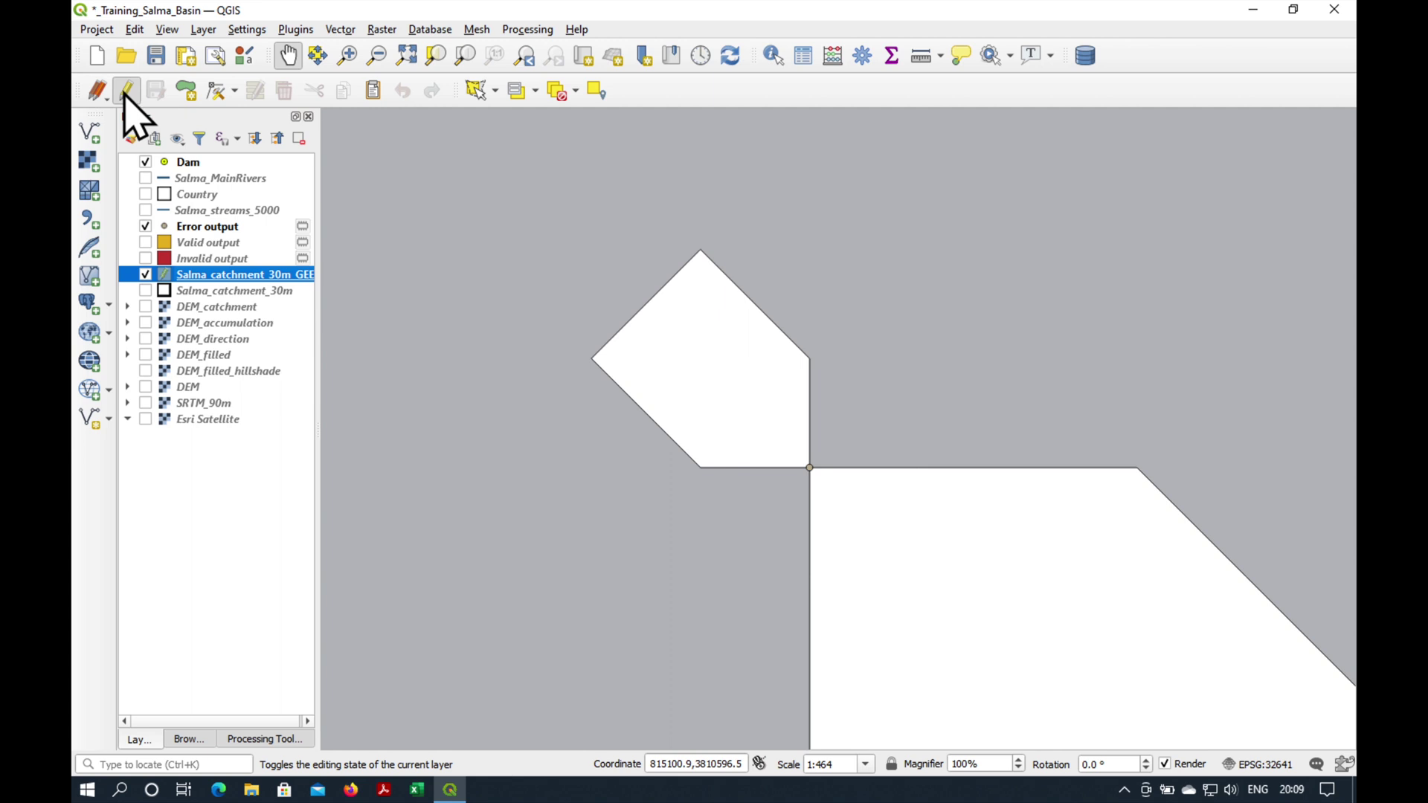
pyautogui.click(234, 92)
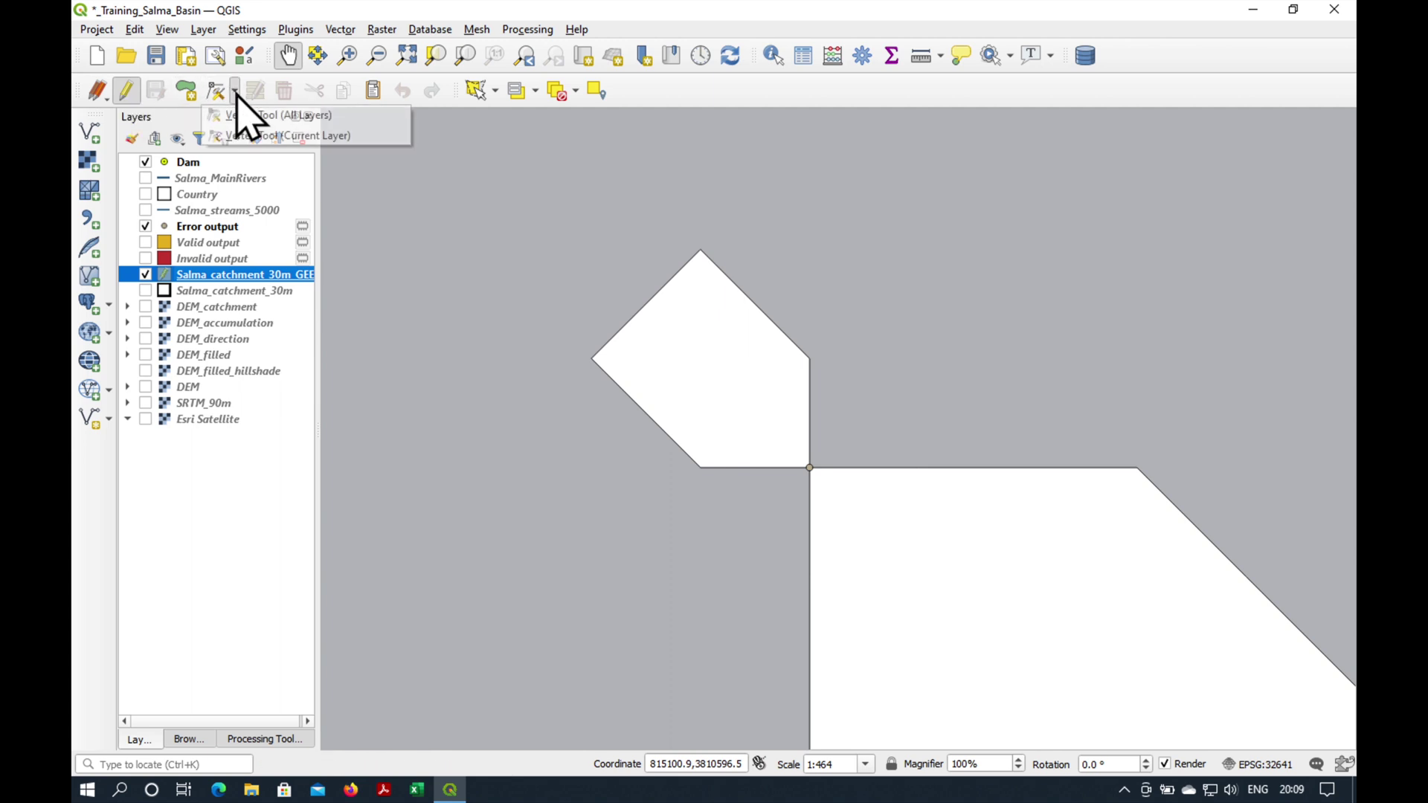
pyautogui.click(362, 136)
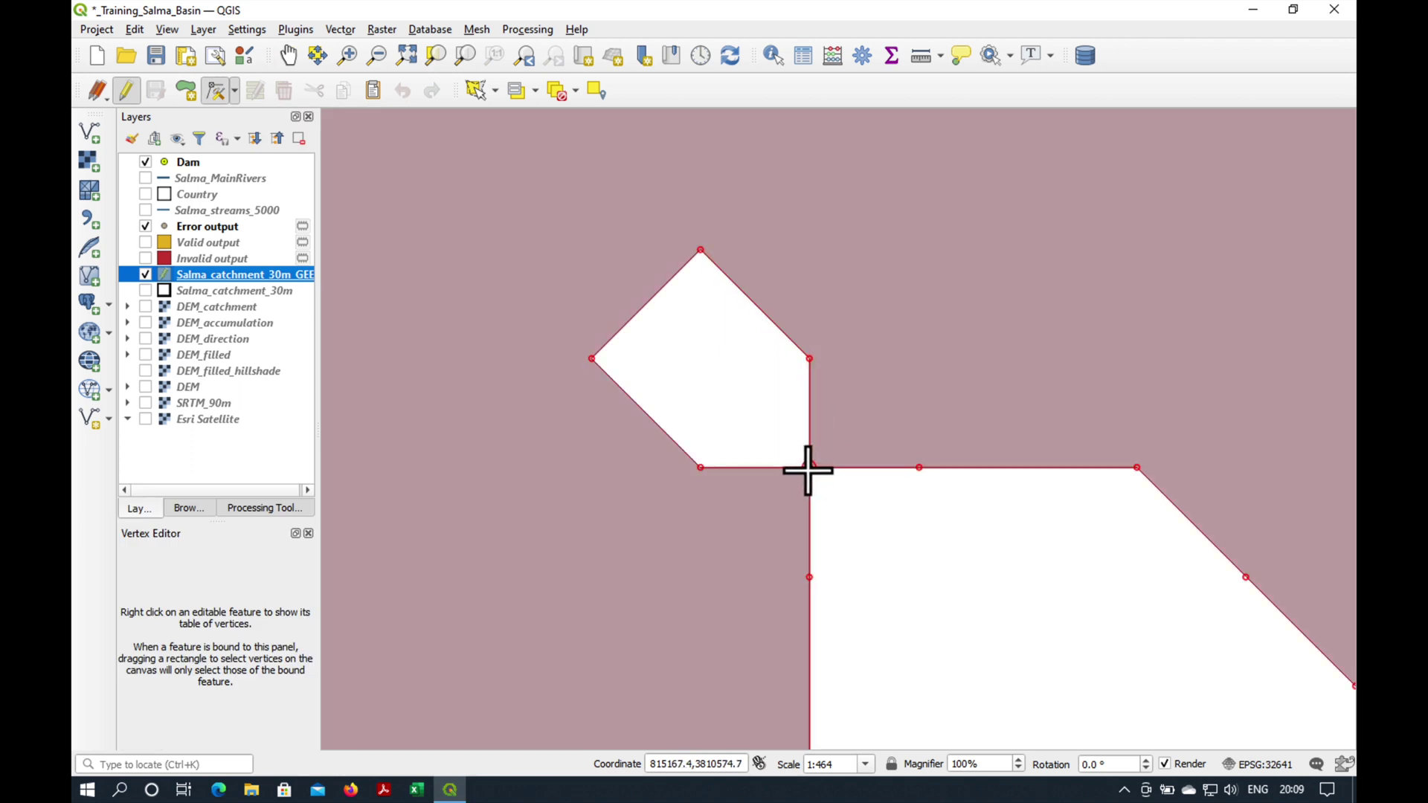
pyautogui.click(810, 468)
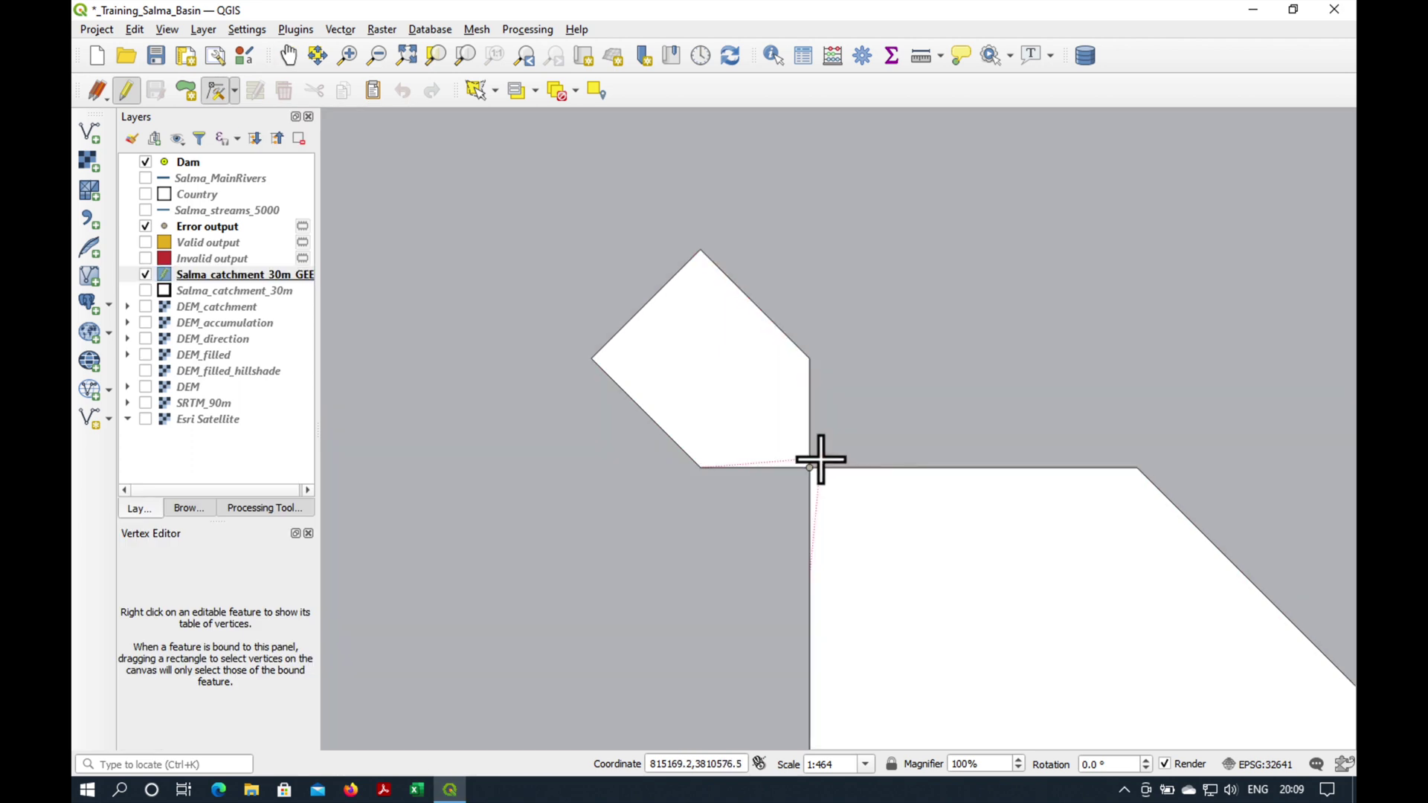
pyautogui.click(779, 501)
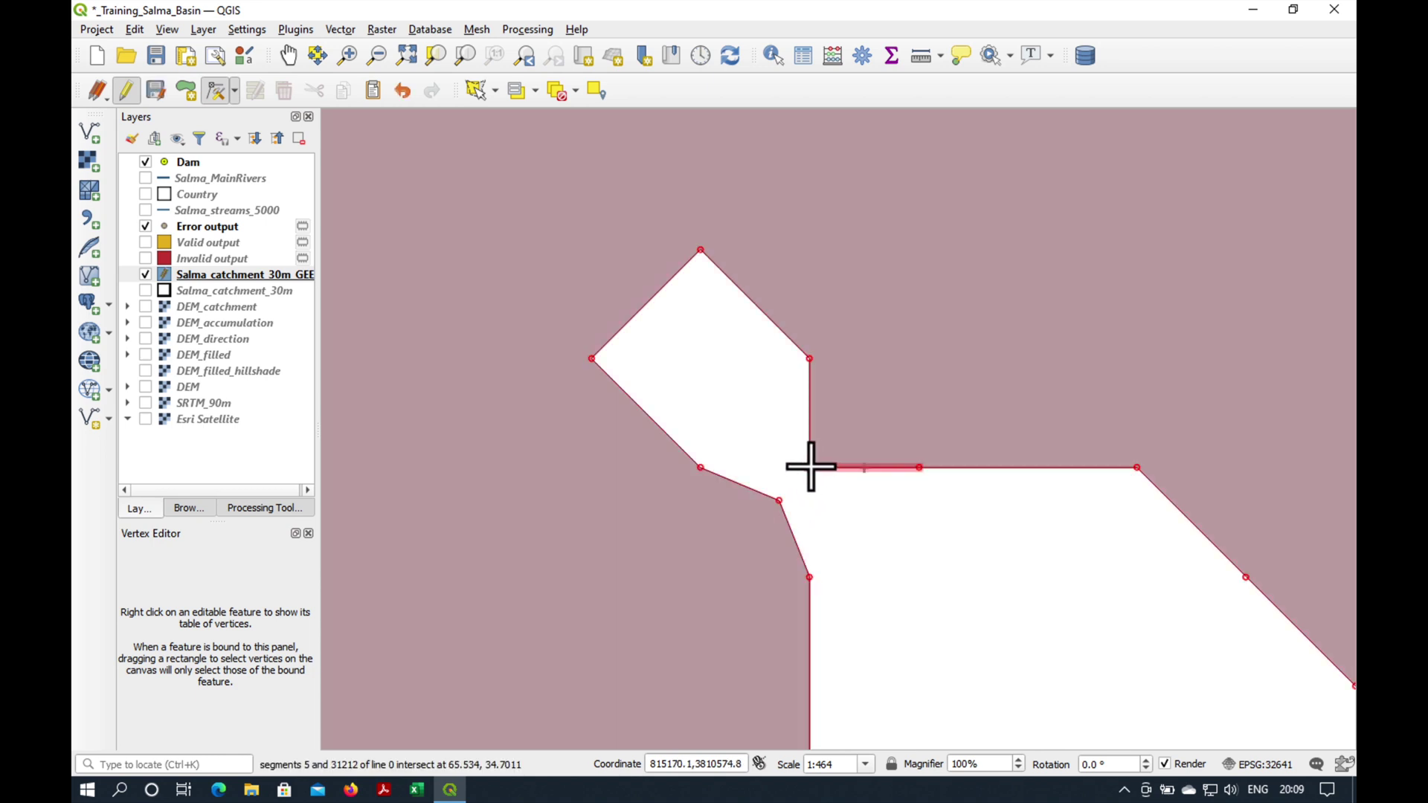
pyautogui.click(810, 469)
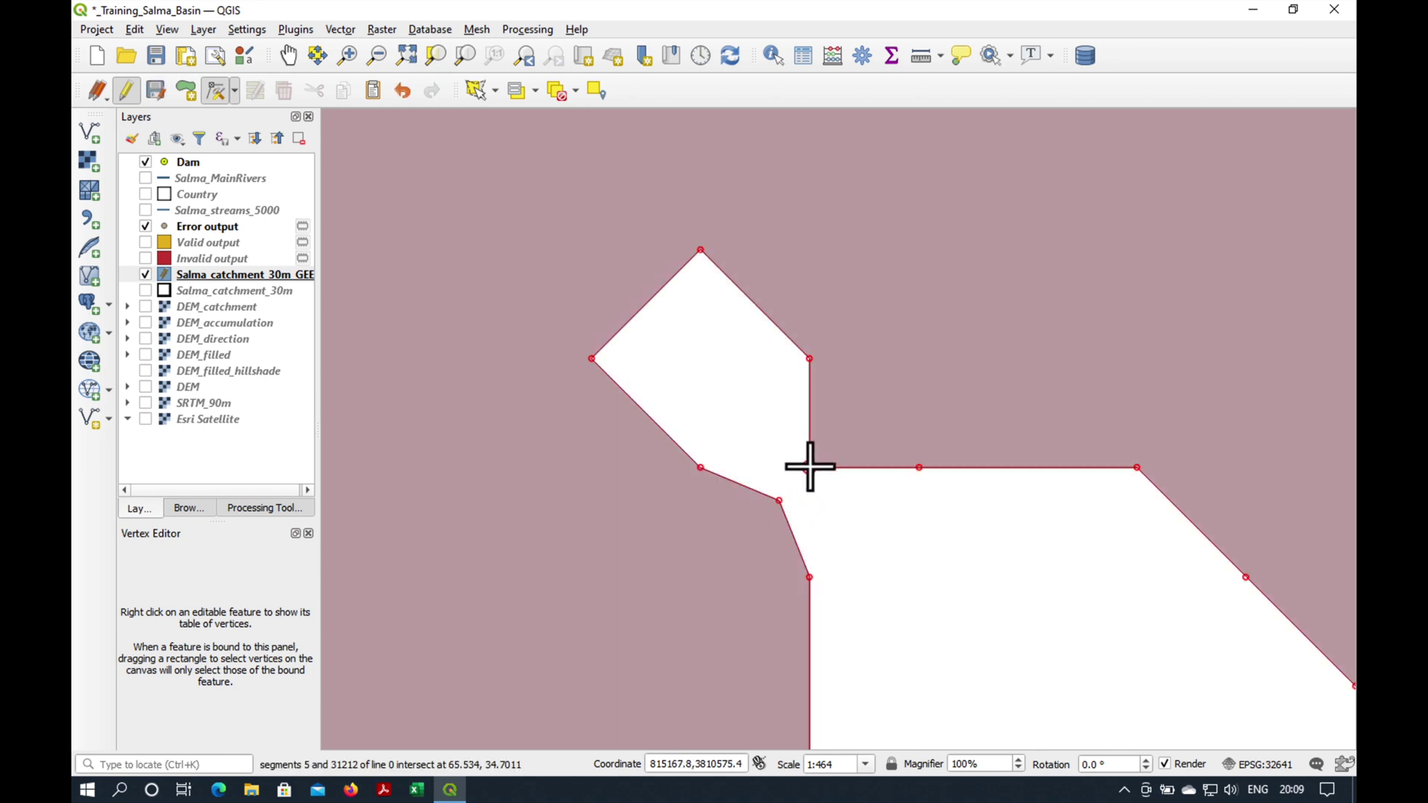
pyautogui.click(839, 432)
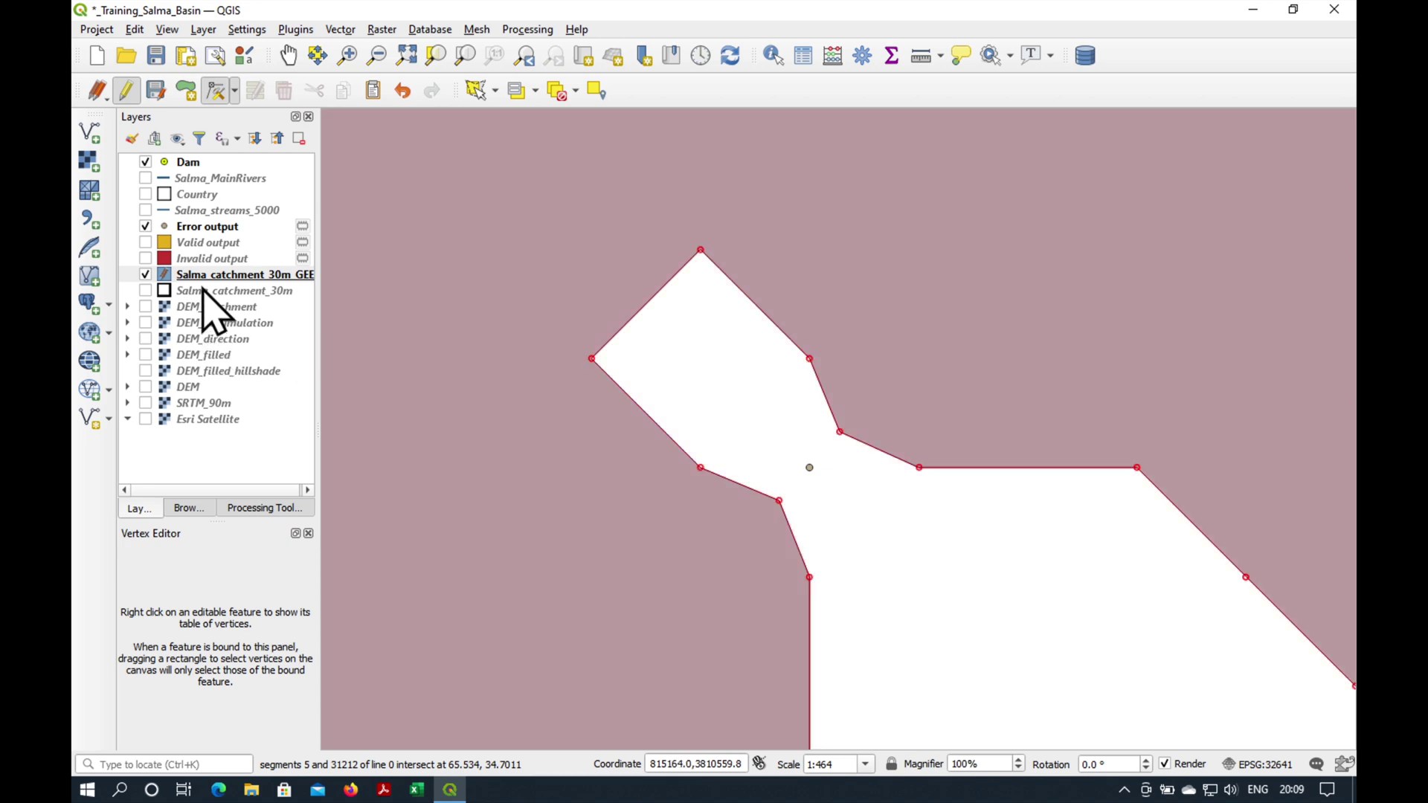
# Set the catchment feature's label to Salma in the attribute table, then stop editing and save
pyautogui.rightClick(211, 277)
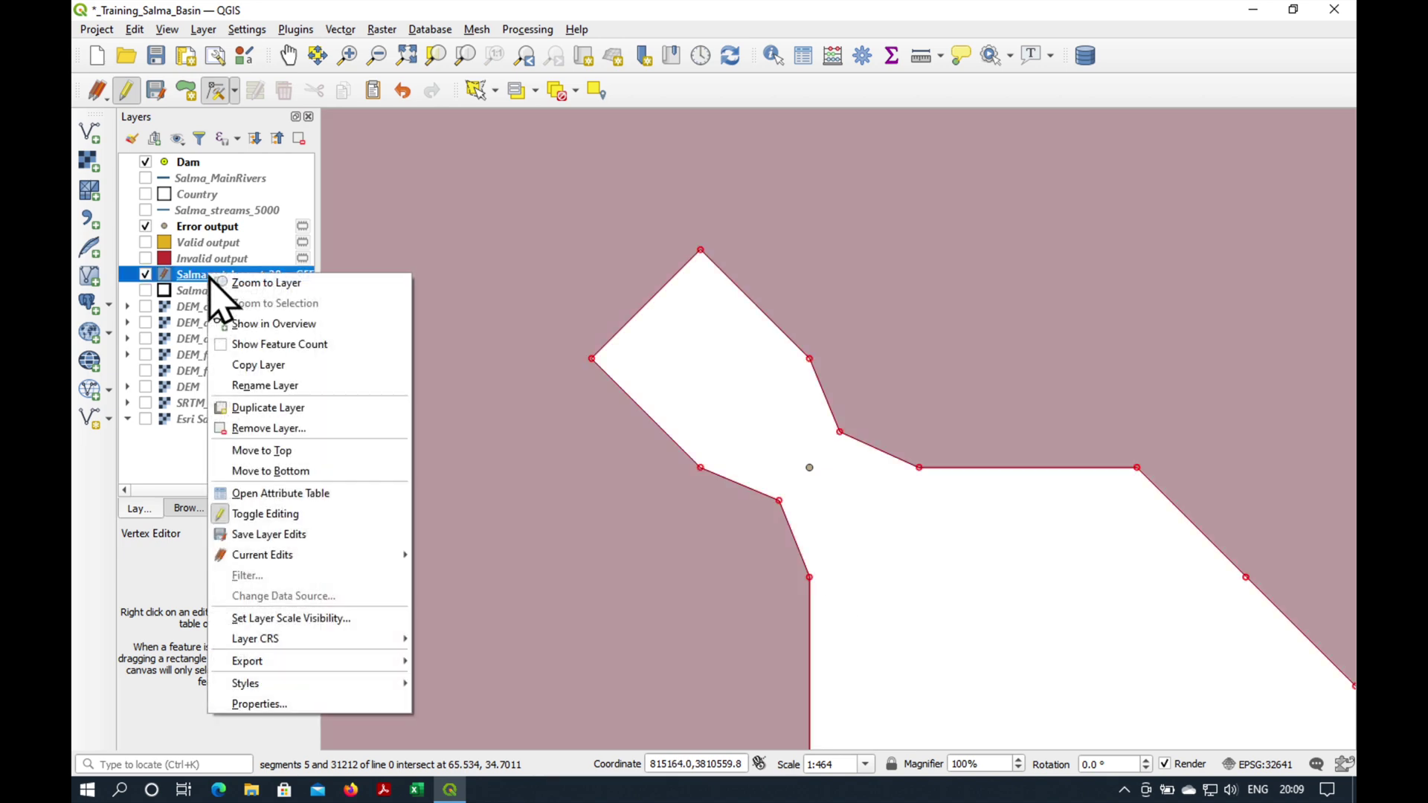
pyautogui.click(278, 493)
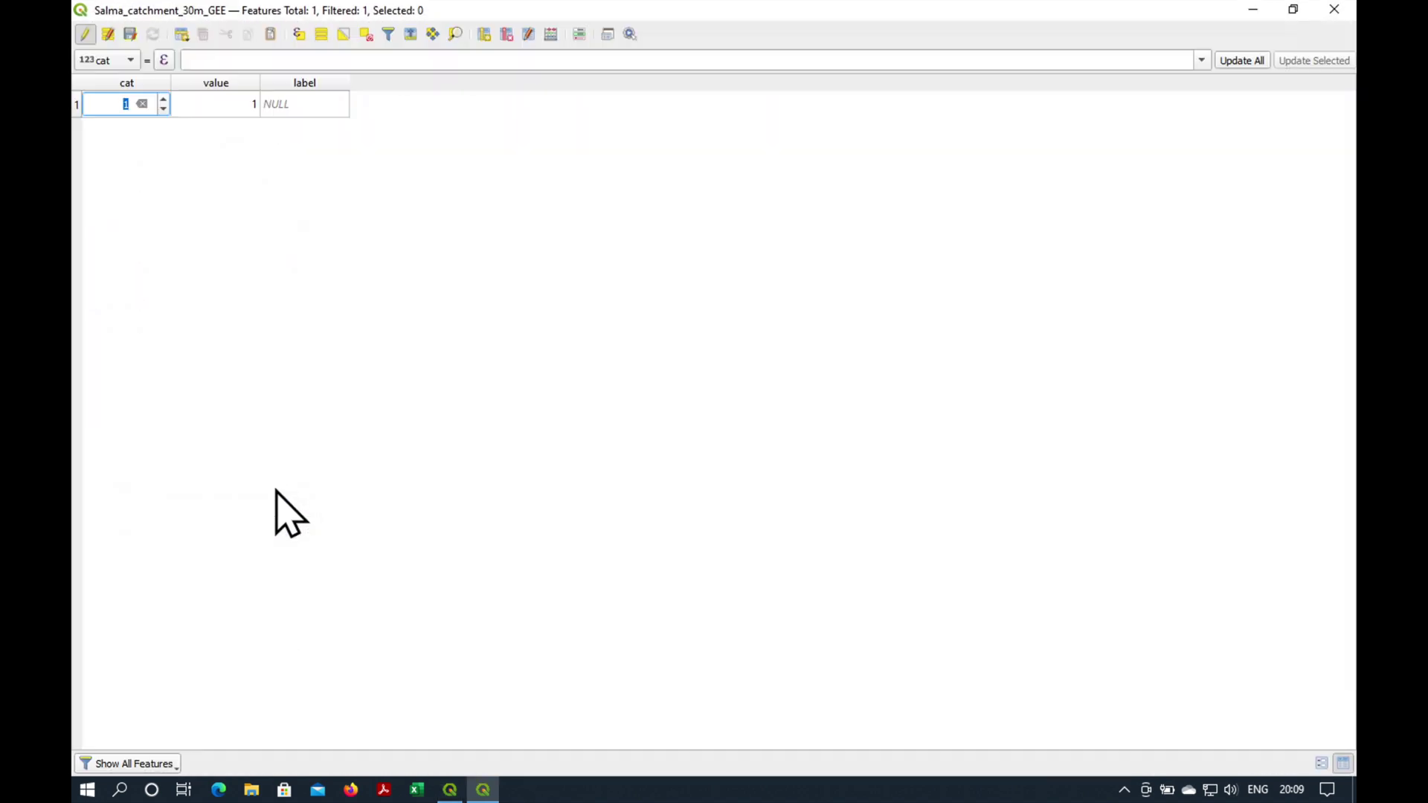
pyautogui.doubleClick(308, 104)
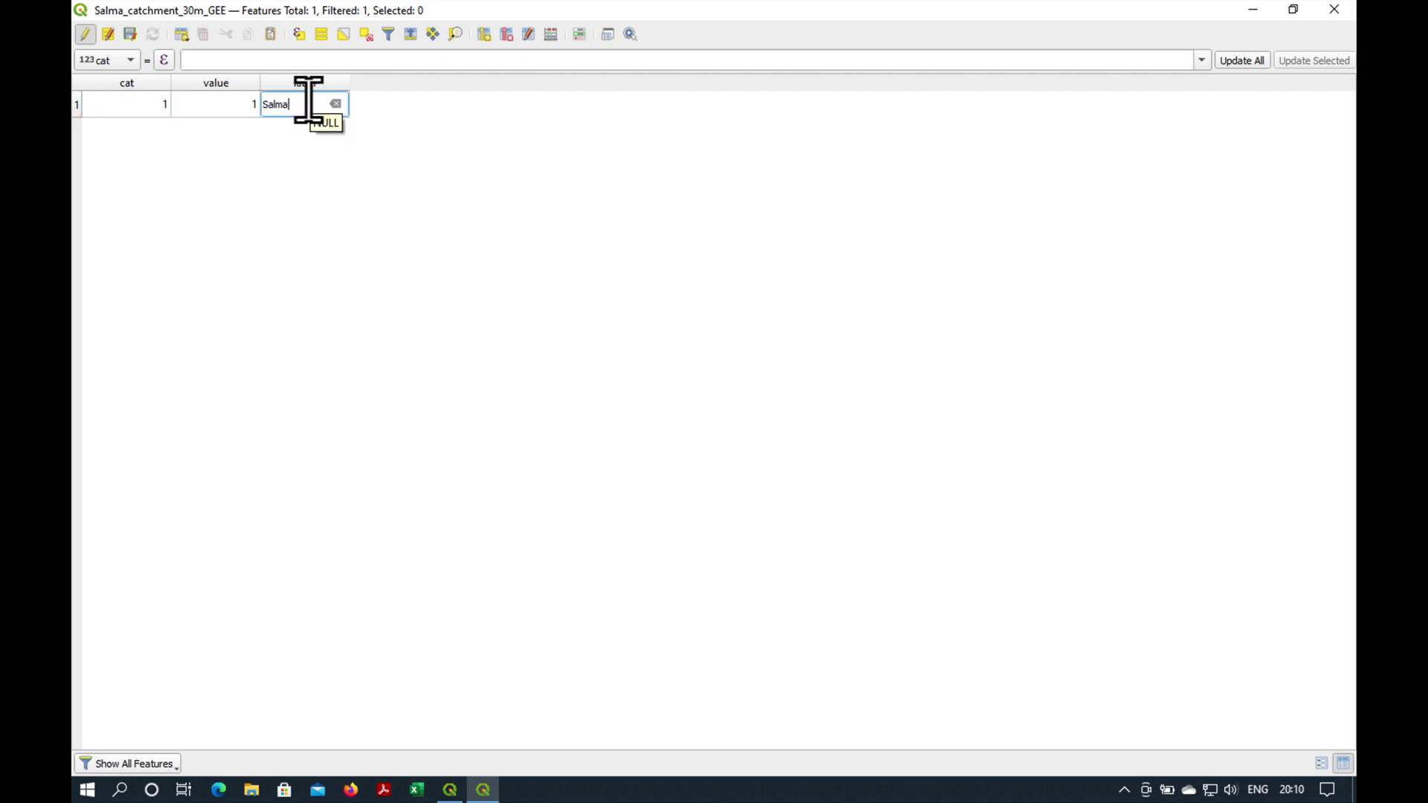
pyautogui.click(84, 35)
pyautogui.click(702, 406)
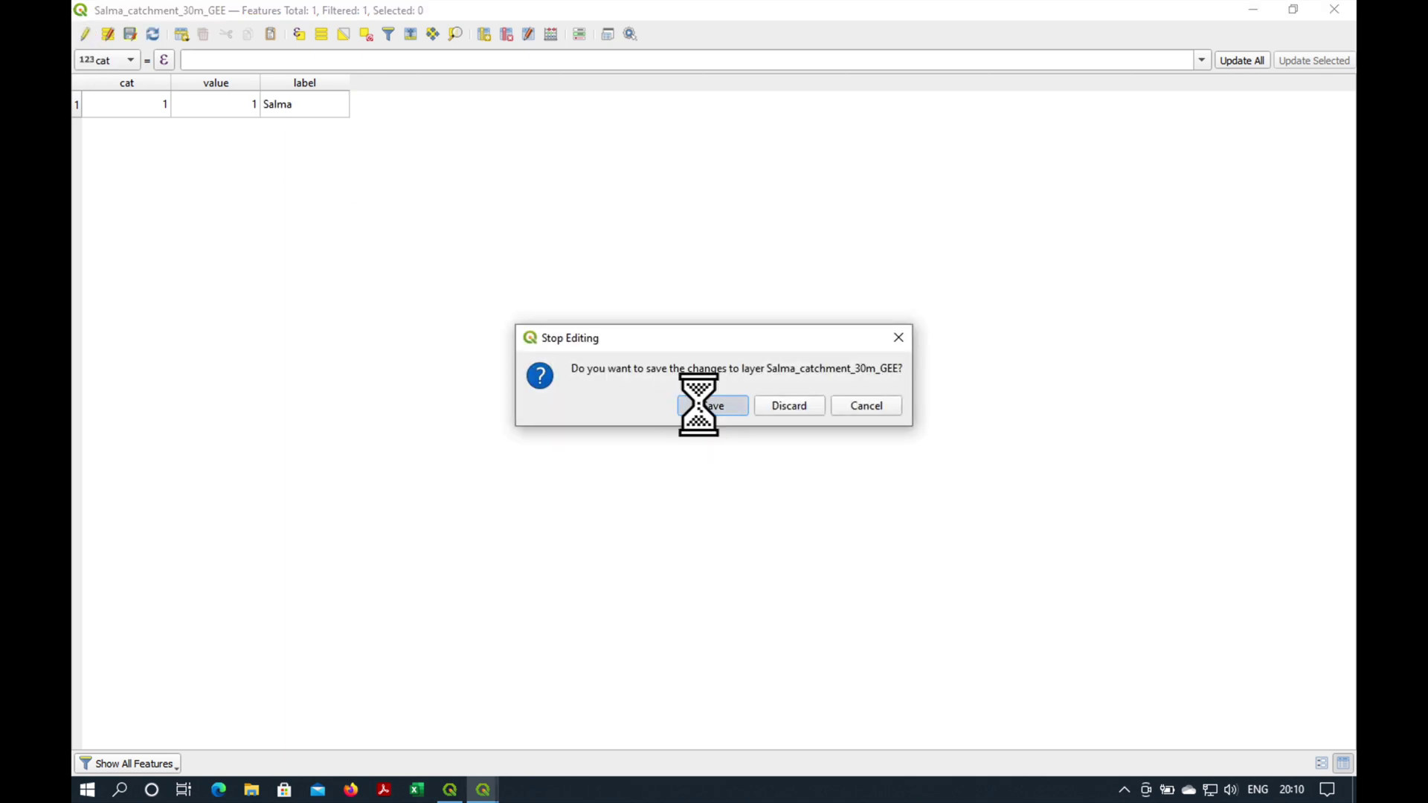
pyautogui.click(1334, 11)
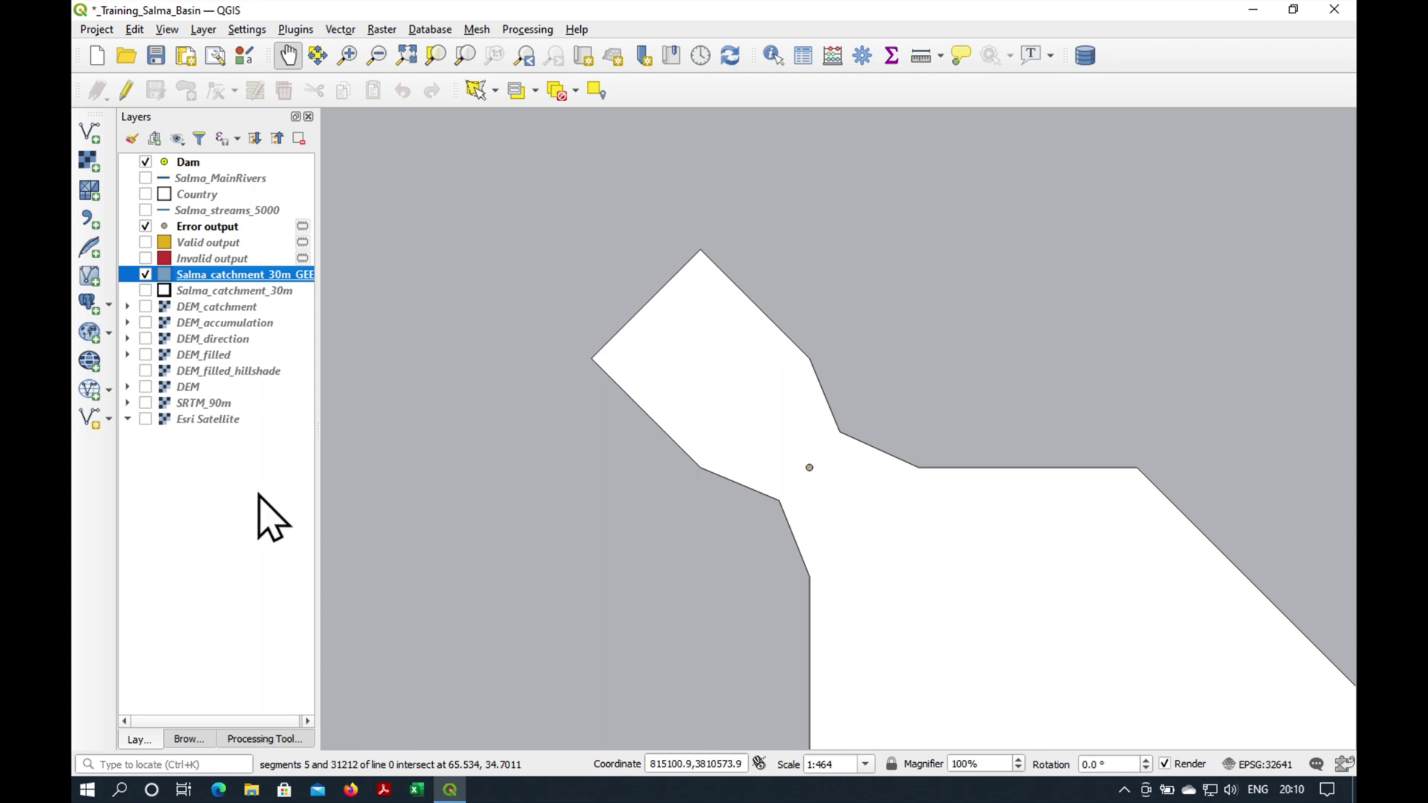
# Remove the three old validity output layers and recentre the map on the whole catchment
pyautogui.click(178, 227)
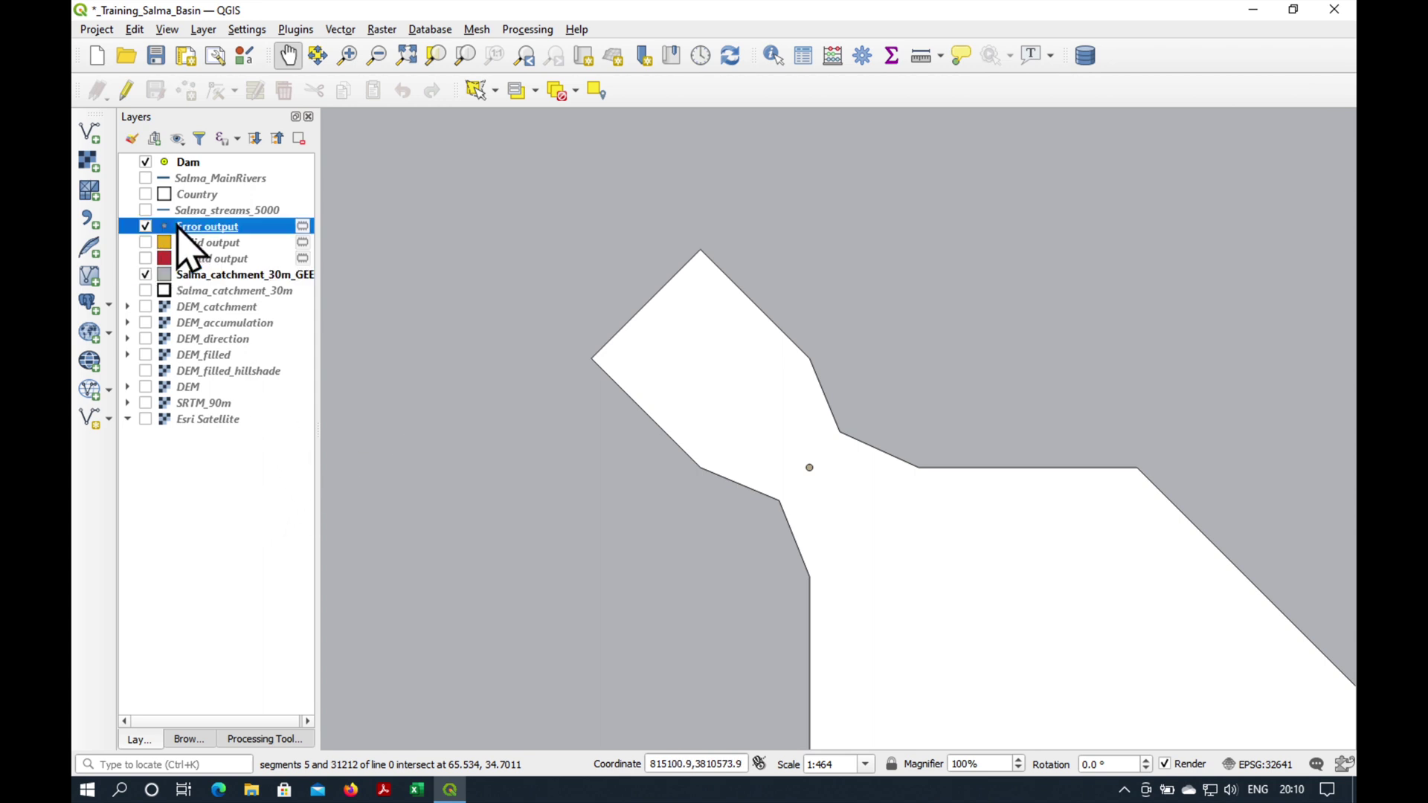
pyautogui.keyDown('shift'); pyautogui.click(244, 260); pyautogui.keyUp('shift')
pyautogui.rightClick(244, 260)
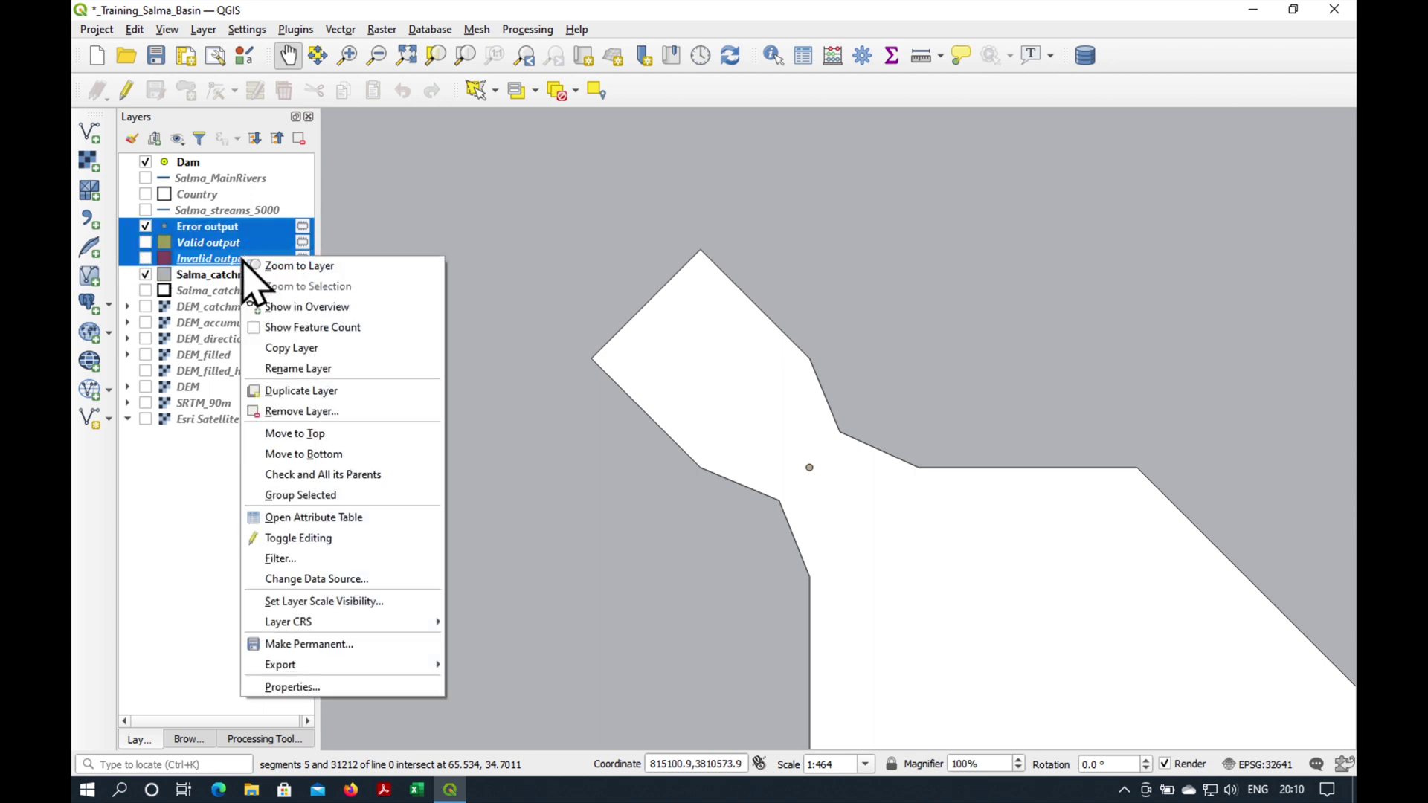
pyautogui.click(315, 411)
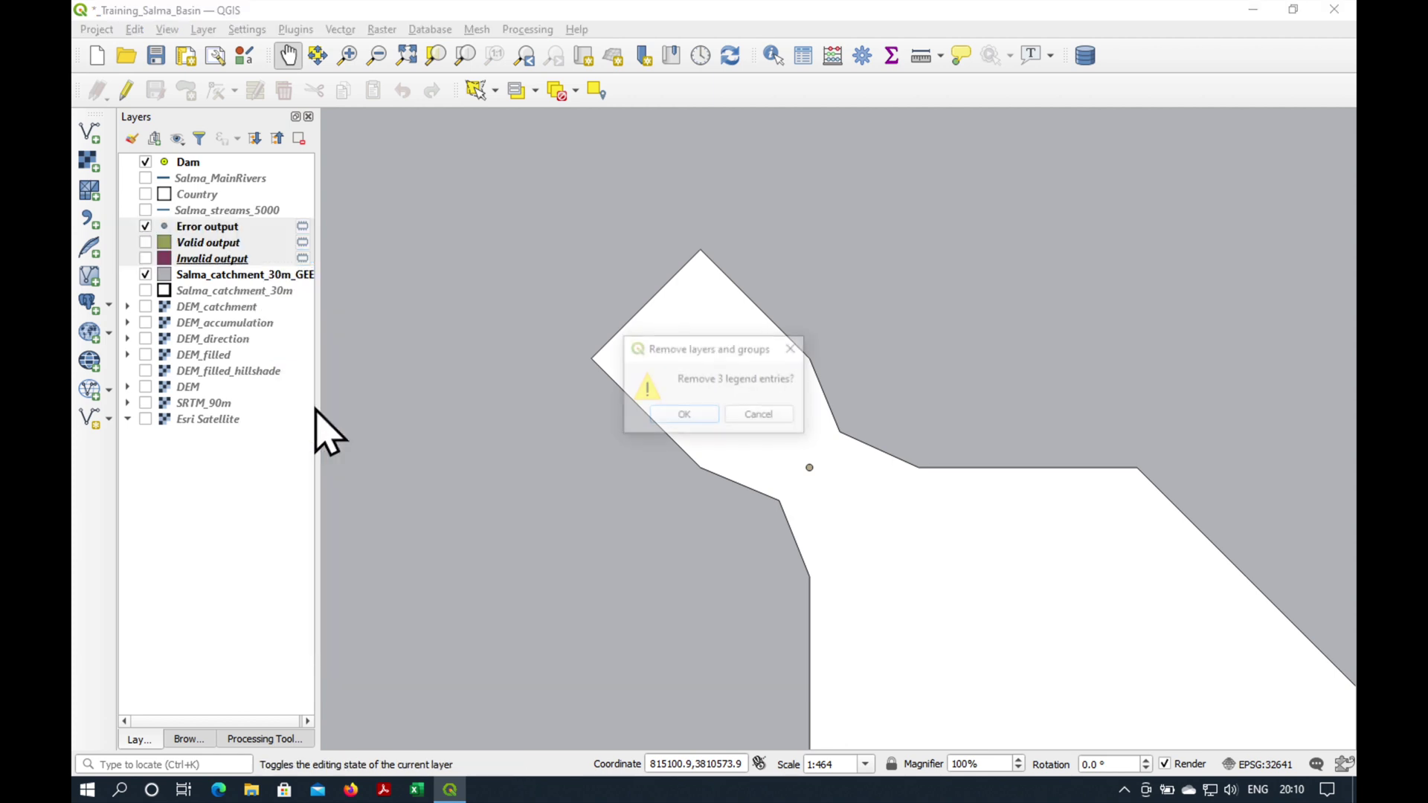
pyautogui.click(703, 413)
pyautogui.scroll(-12, 702, 414)
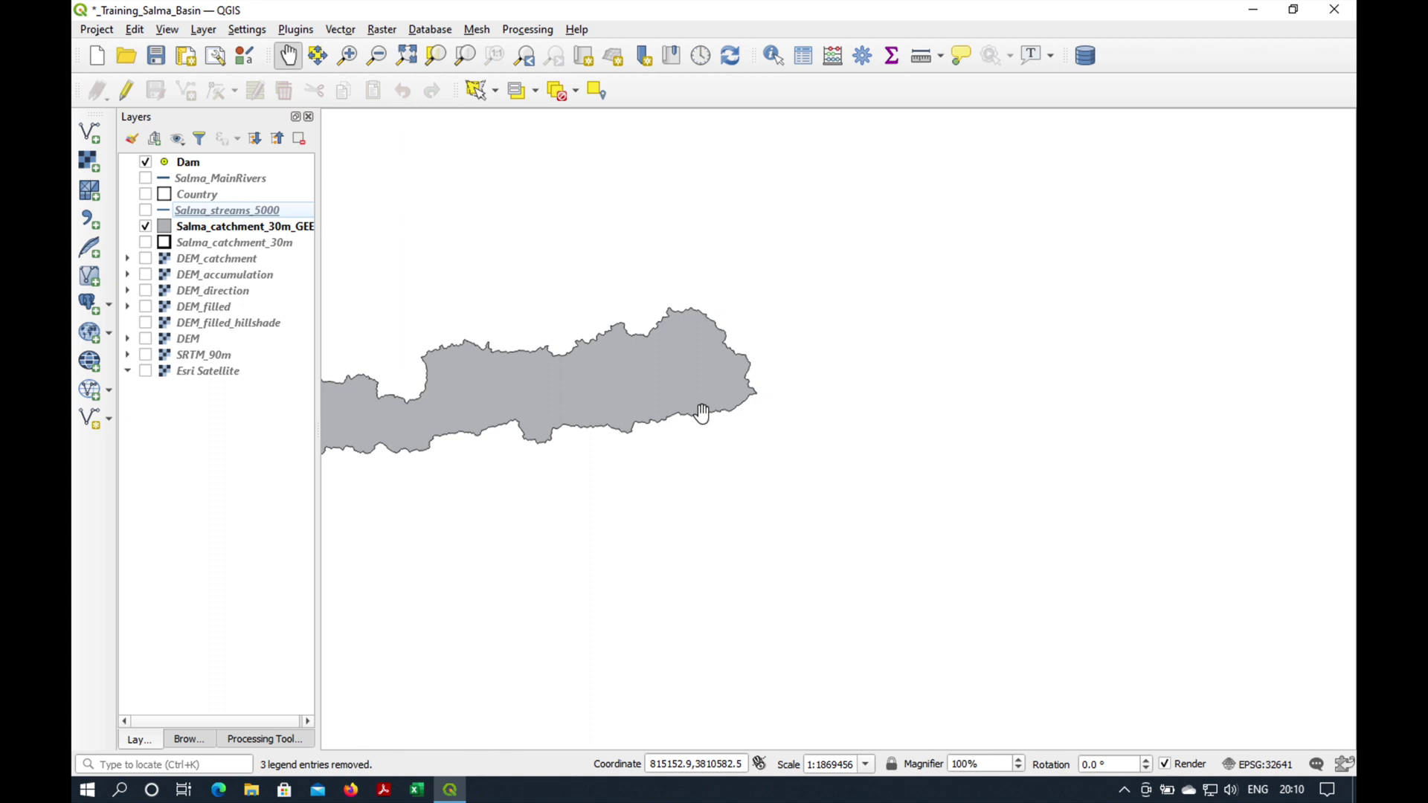
pyautogui.moveTo(703, 414); pyautogui.dragTo(953, 412)
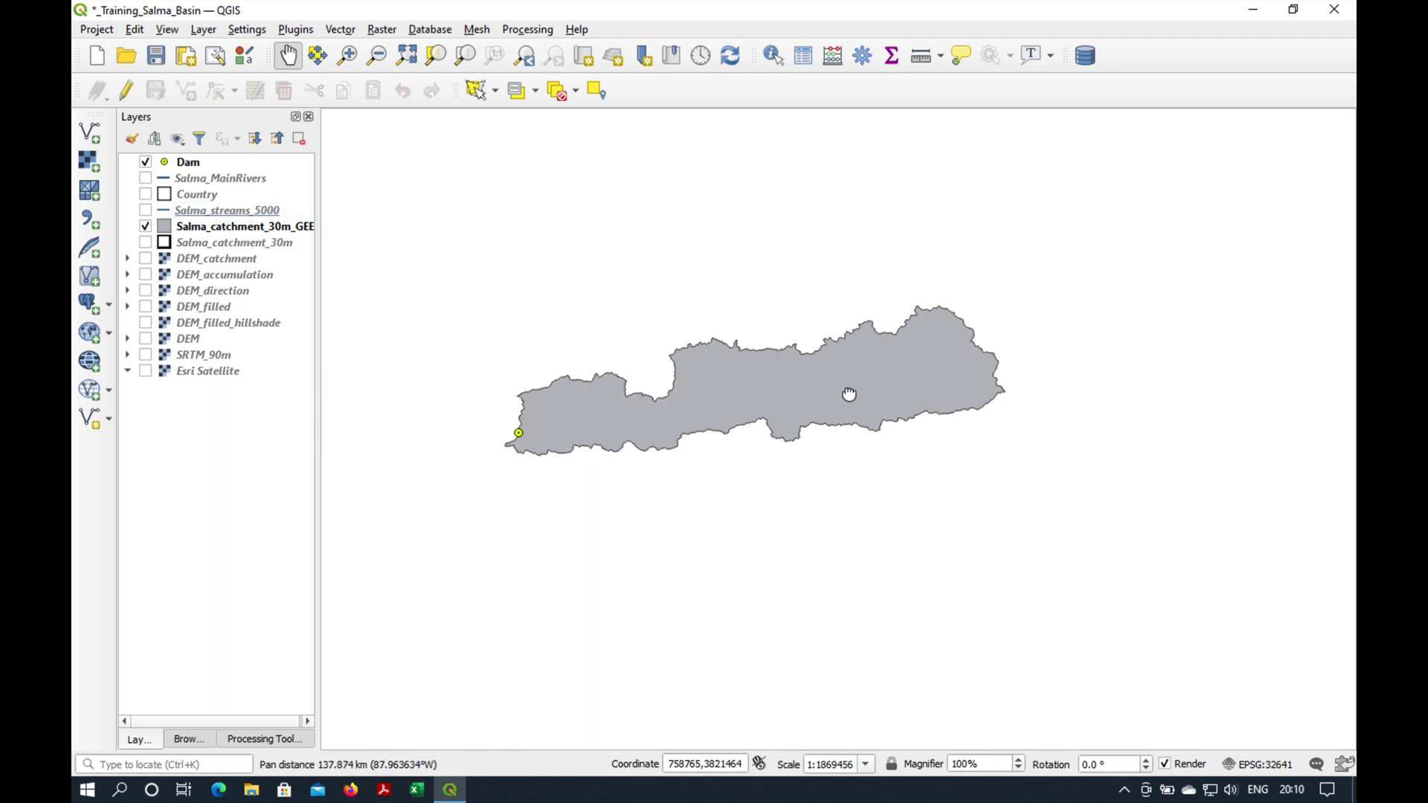
# Rerun Check Validity on the edited Salma_catchment_30m_GEE and hide the new Valid and Invalid outputs
pyautogui.click(341, 29)
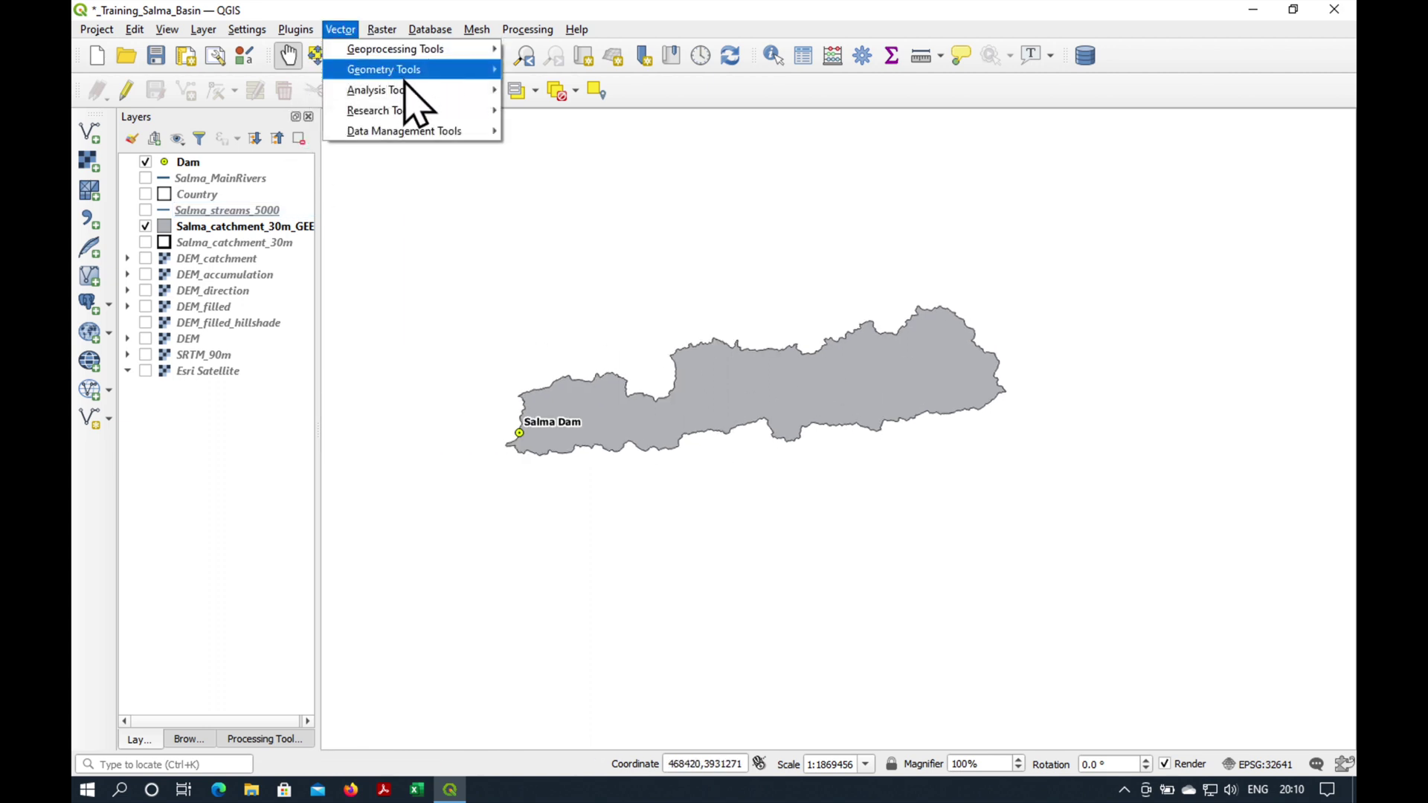
pyautogui.moveTo(401, 71)
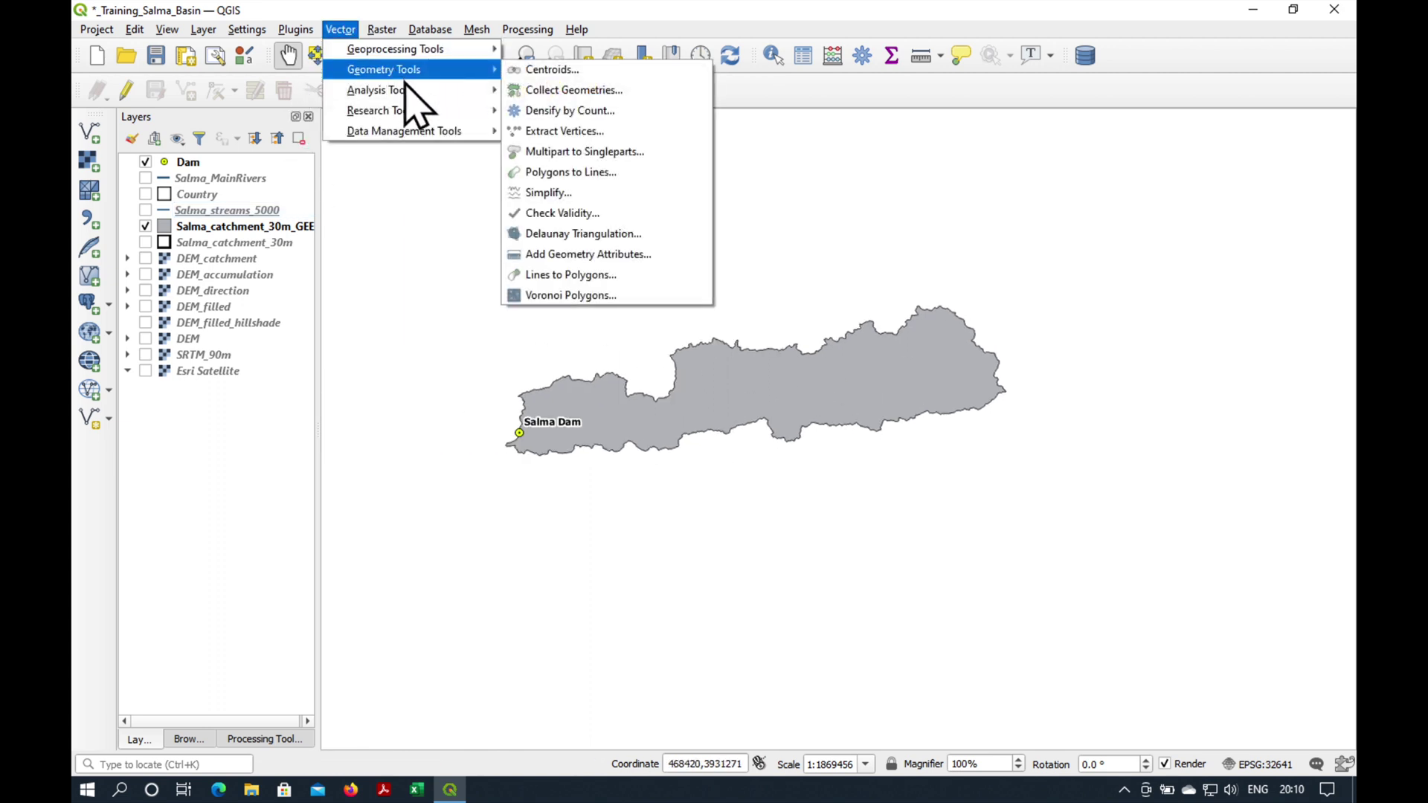
pyautogui.click(580, 215)
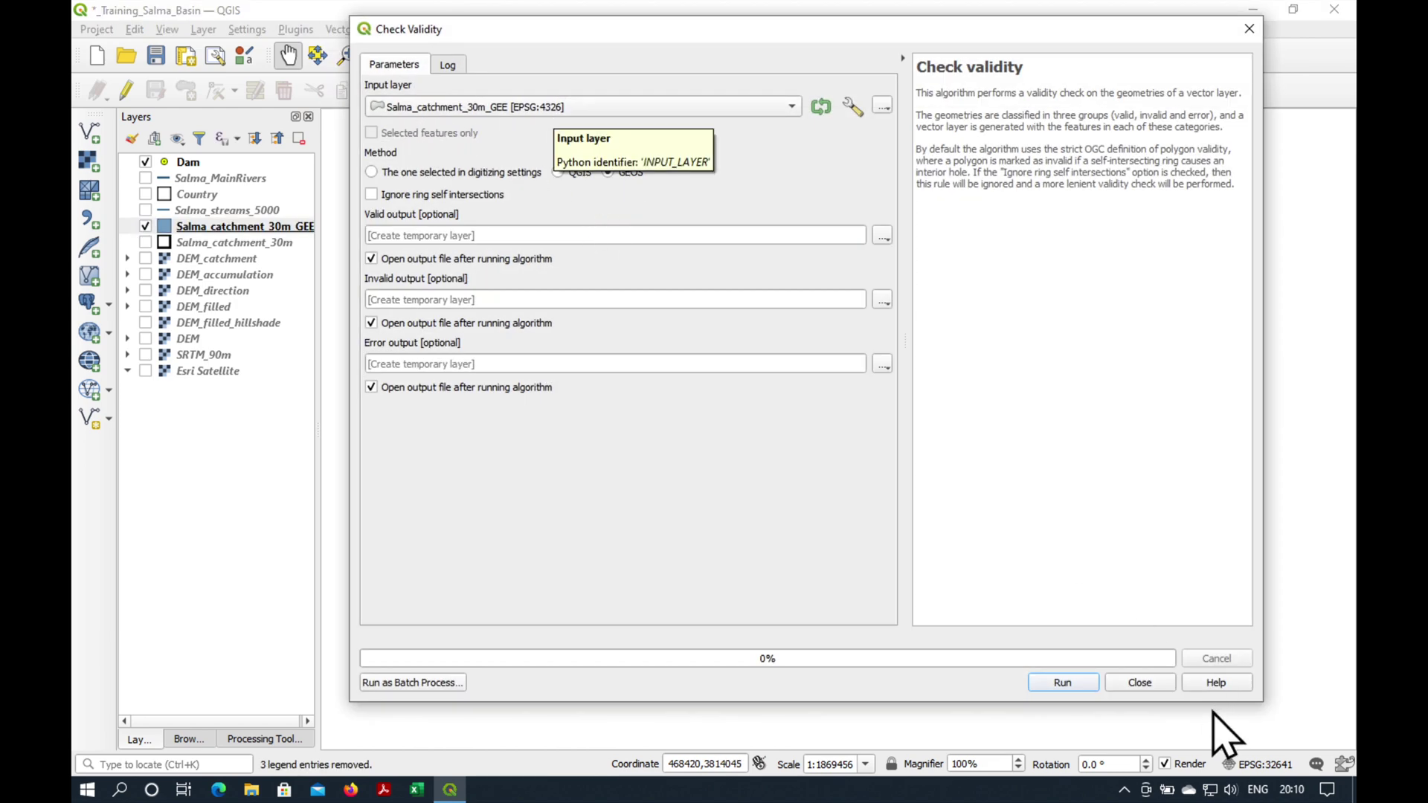
pyautogui.click(1064, 682)
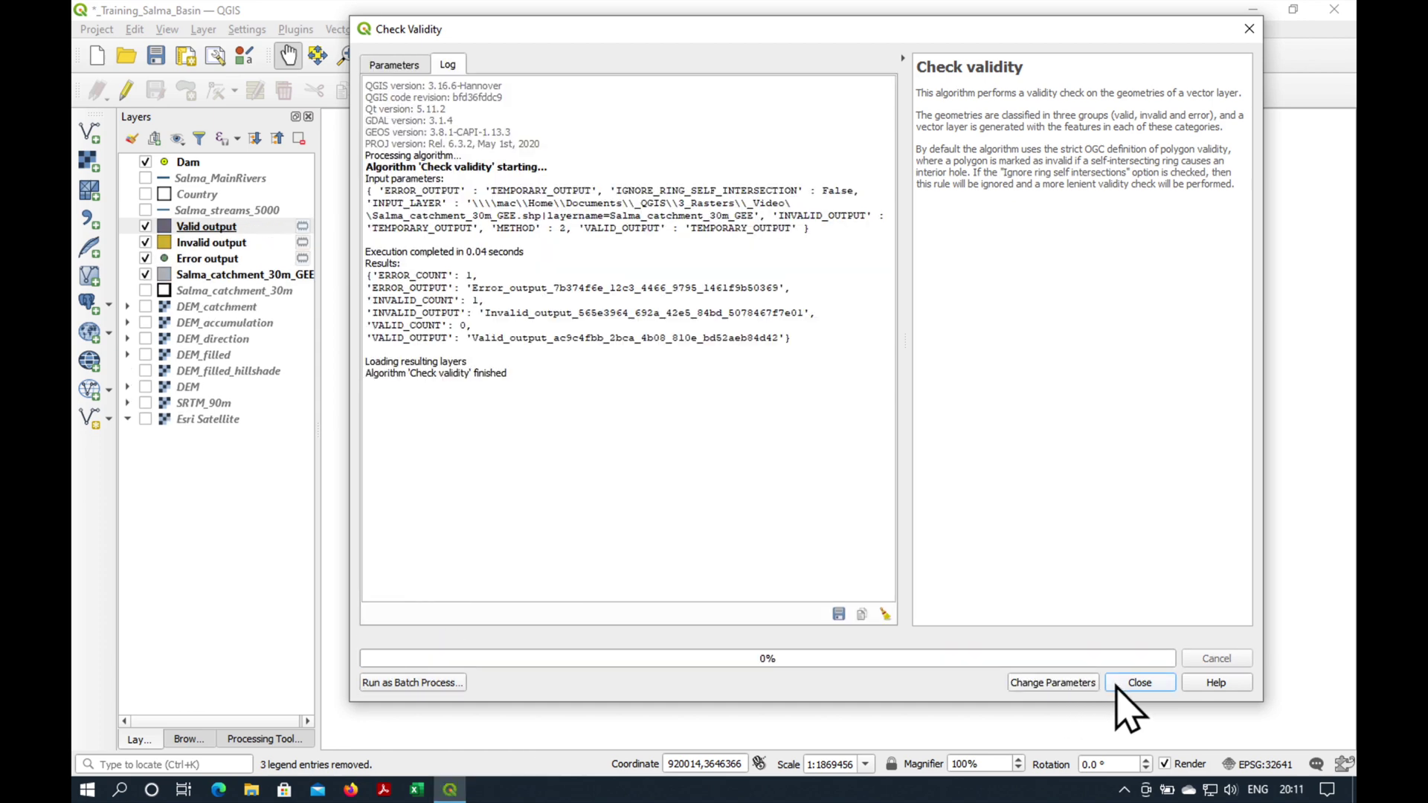
pyautogui.click(1133, 682)
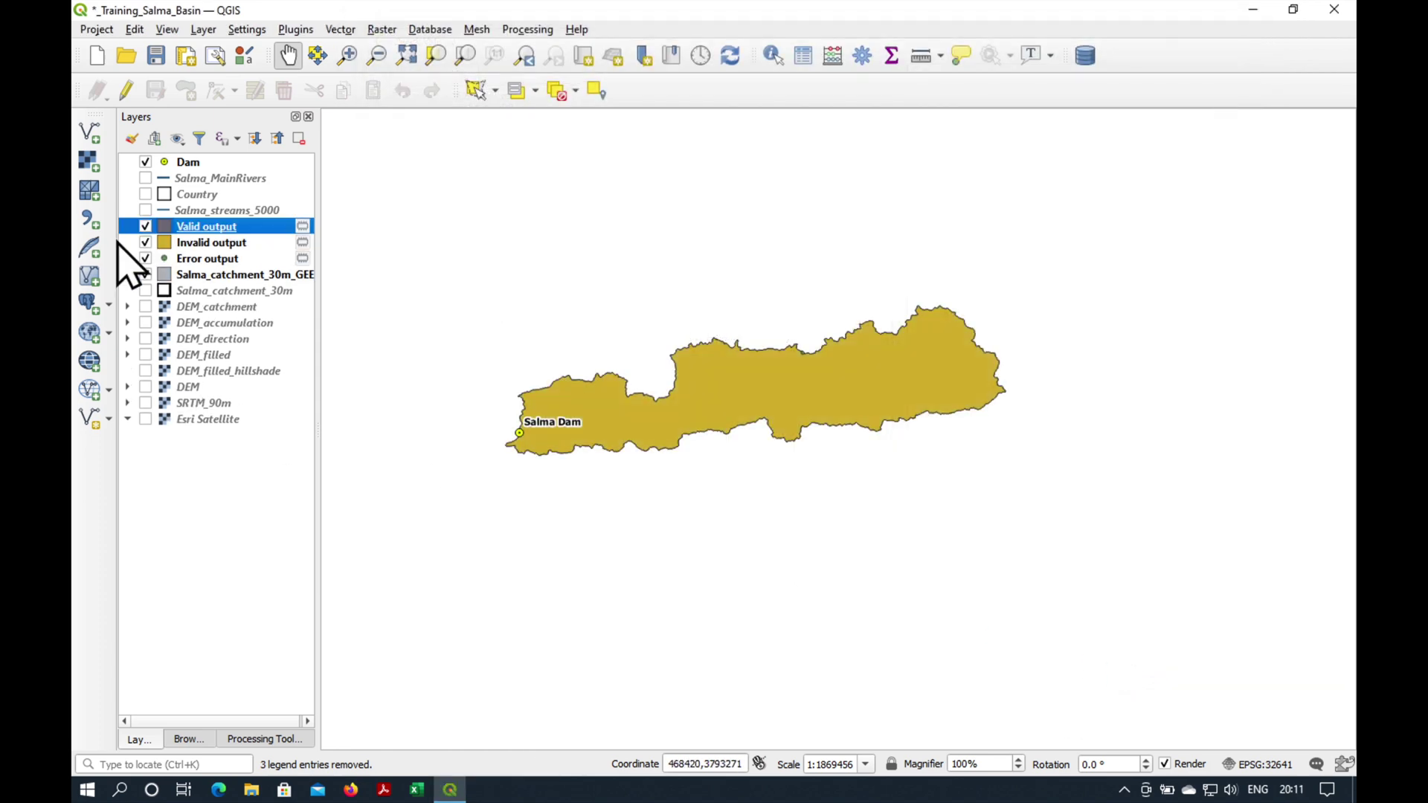
pyautogui.click(203, 356)
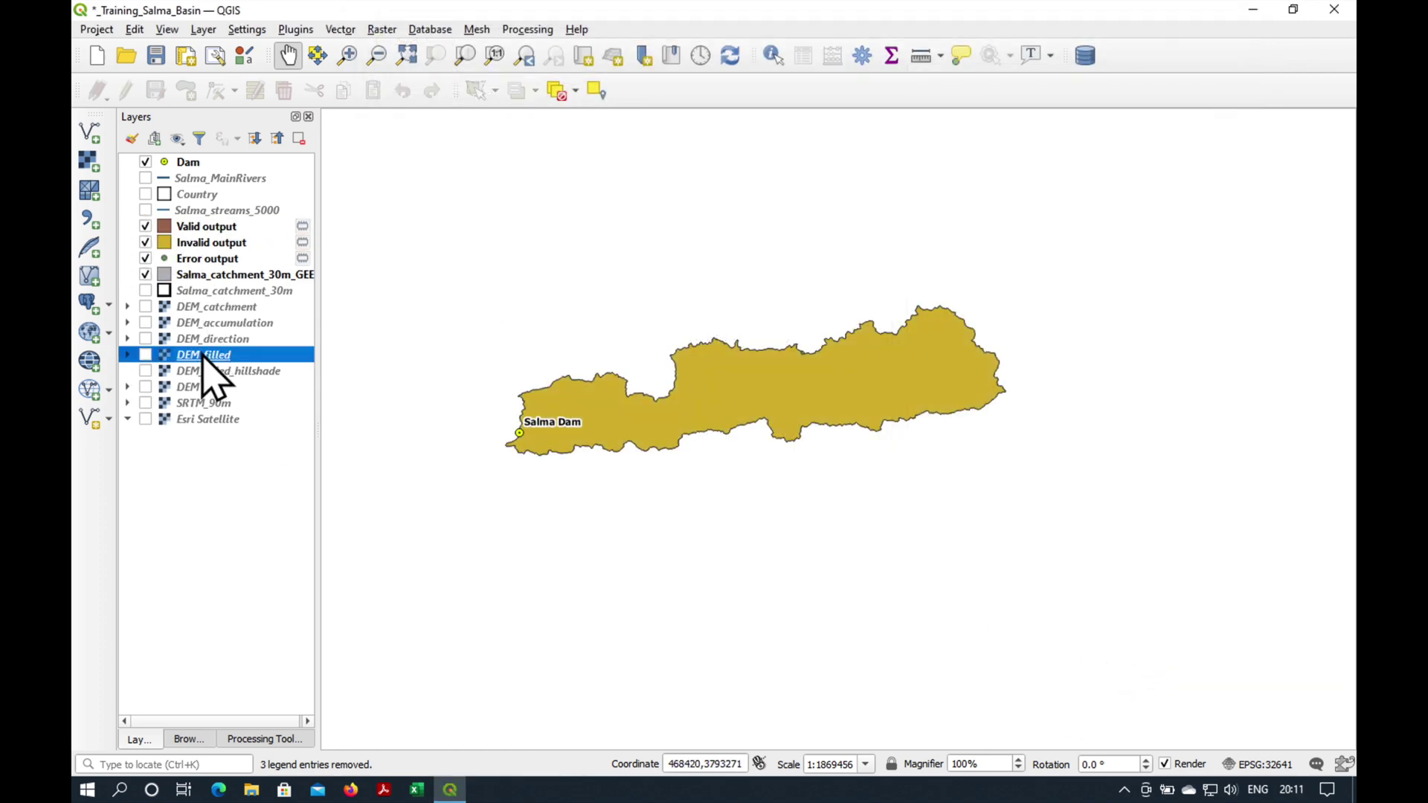
pyautogui.click(145, 243)
# Zoom in on the self-touching corner at the error point, then hide the Error output layer
pyautogui.click(145, 243)
pyautogui.click(145, 242)
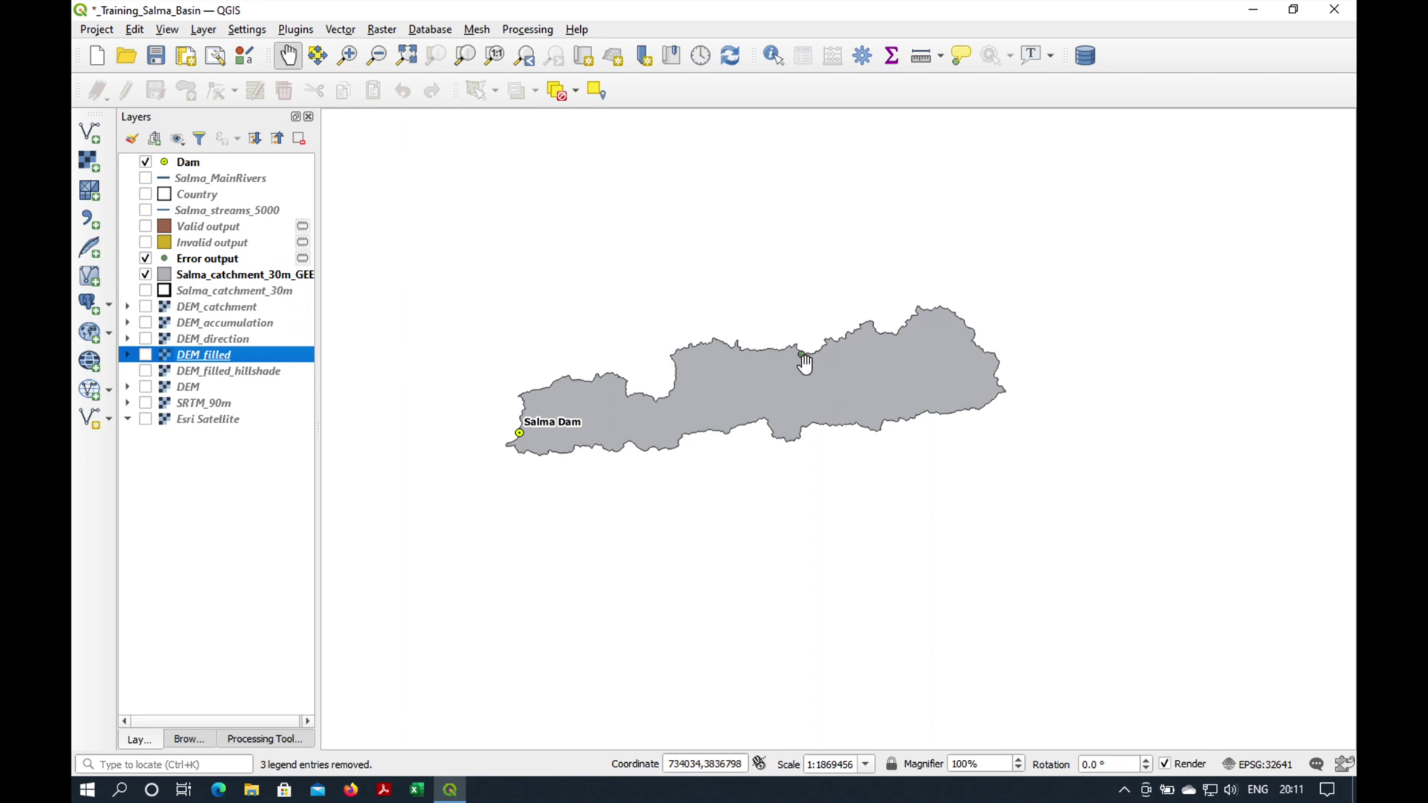
pyautogui.scroll(5, 800, 348)
pyautogui.moveTo(823, 405); pyautogui.dragTo(756, 382)
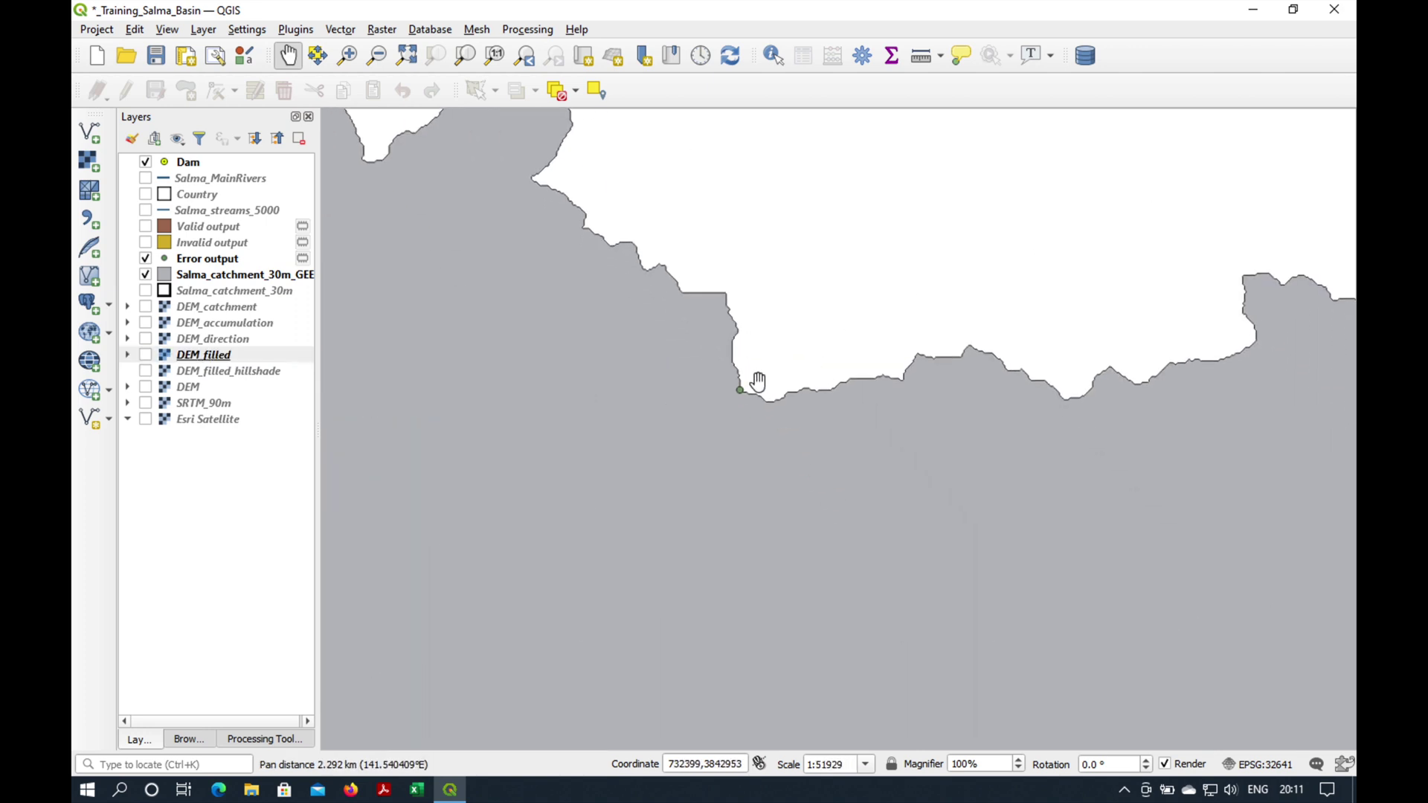
pyautogui.scroll(3, 705, 423)
pyautogui.moveTo(705, 423); pyautogui.dragTo(775, 349)
pyautogui.scroll(5, 701, 373)
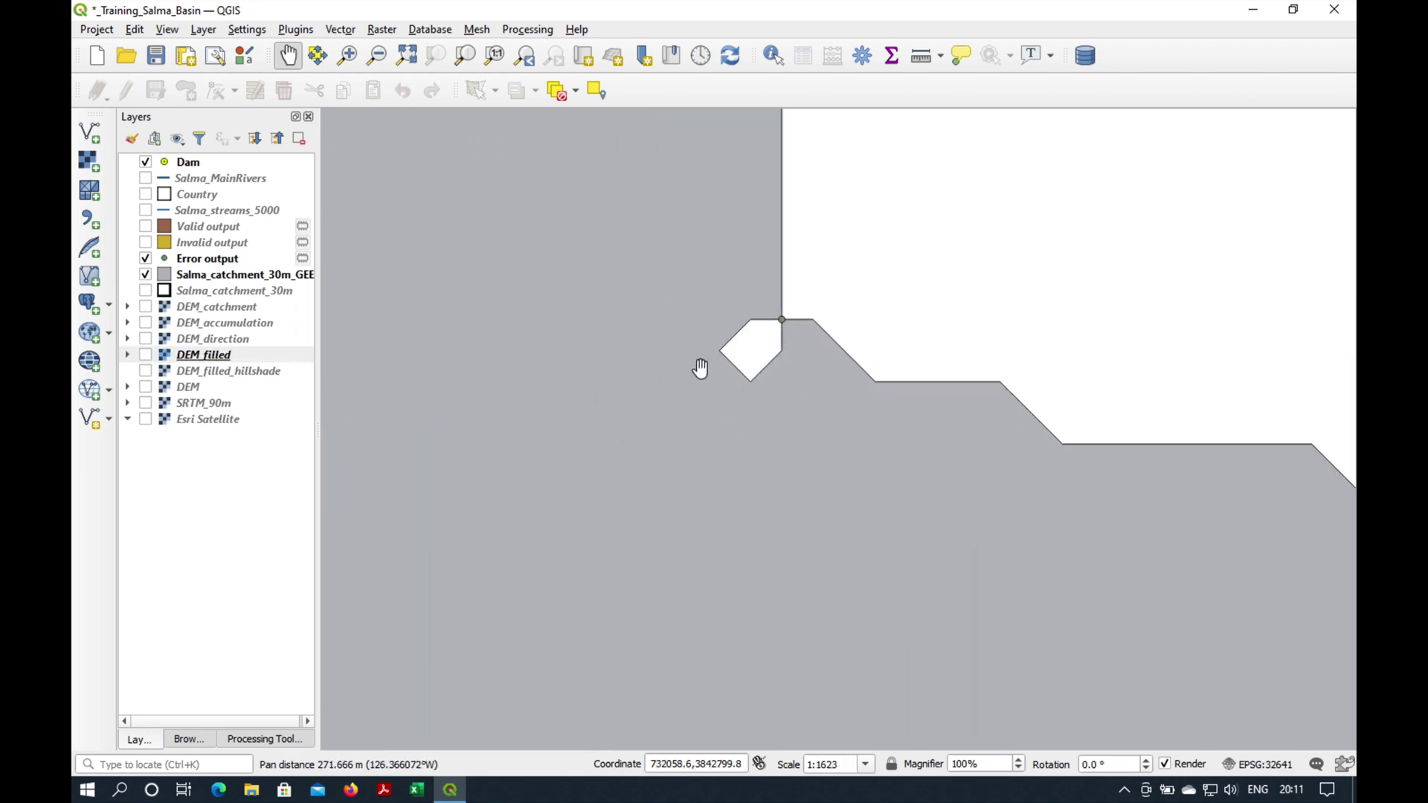
pyautogui.moveTo(739, 374); pyautogui.dragTo(867, 360)
pyautogui.scroll(-1, 868, 360)
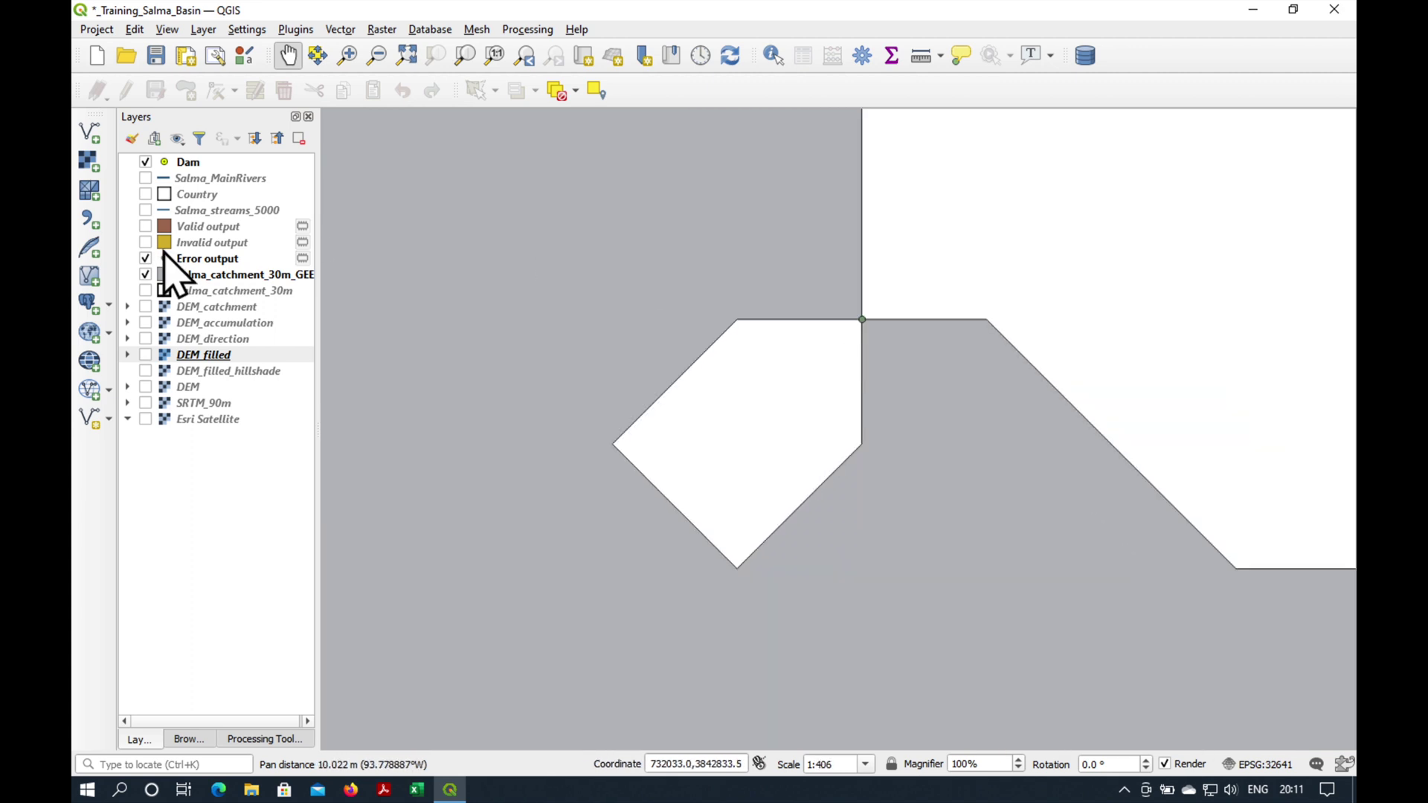
pyautogui.click(149, 259)
# Move the shared corner vertices apart with the current-layer Vertex Tool and save the catchment edits
pyautogui.click(195, 275)
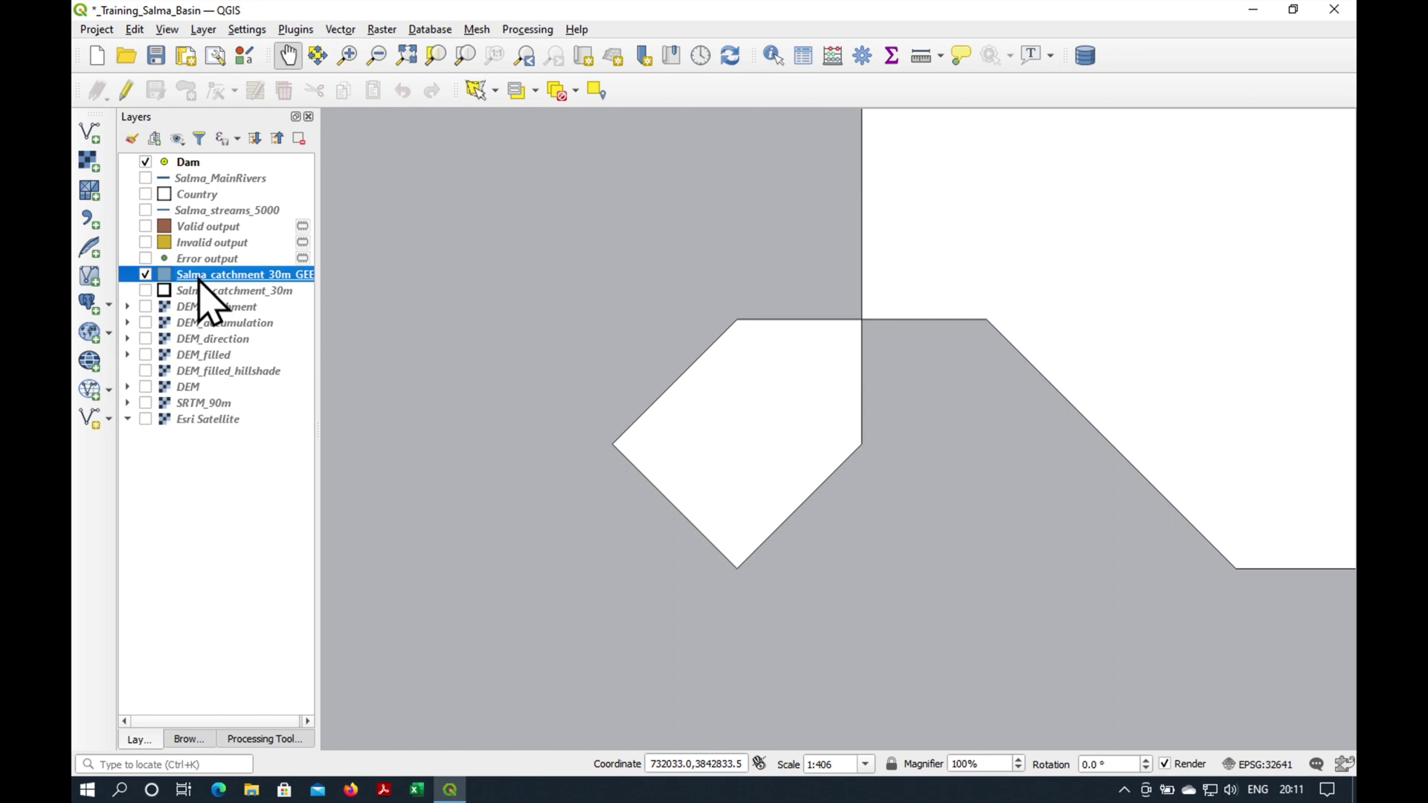
pyautogui.click(128, 93)
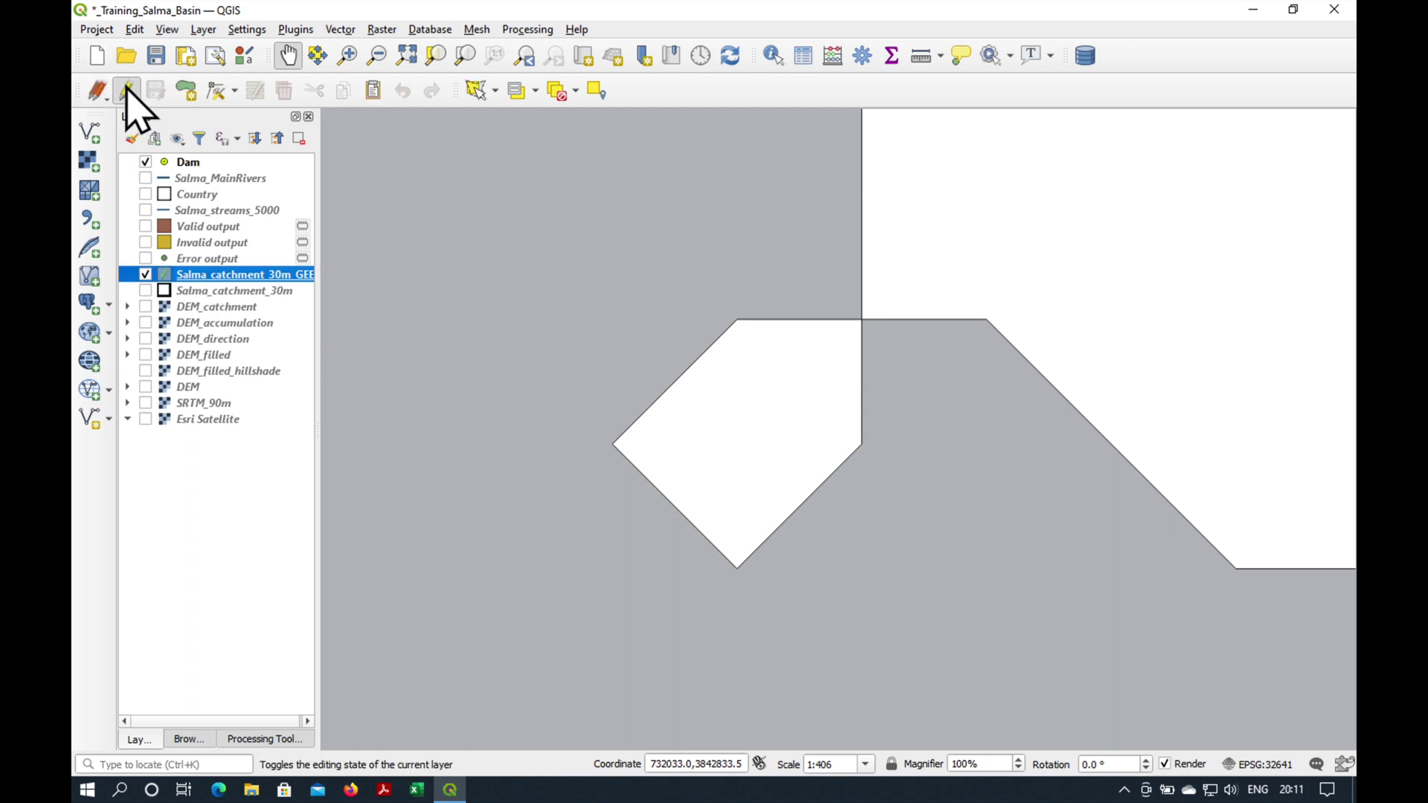
pyautogui.click(234, 90)
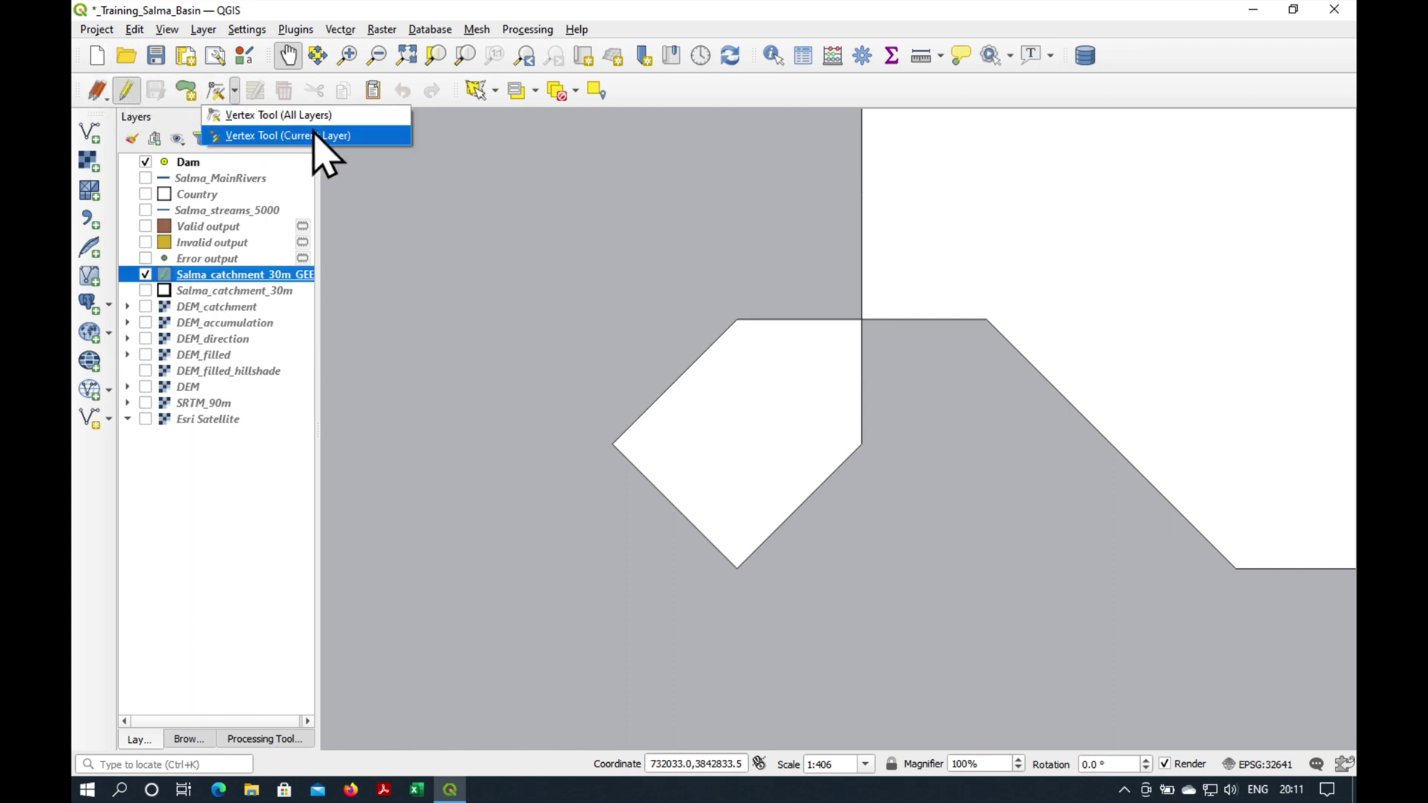
pyautogui.click(355, 136)
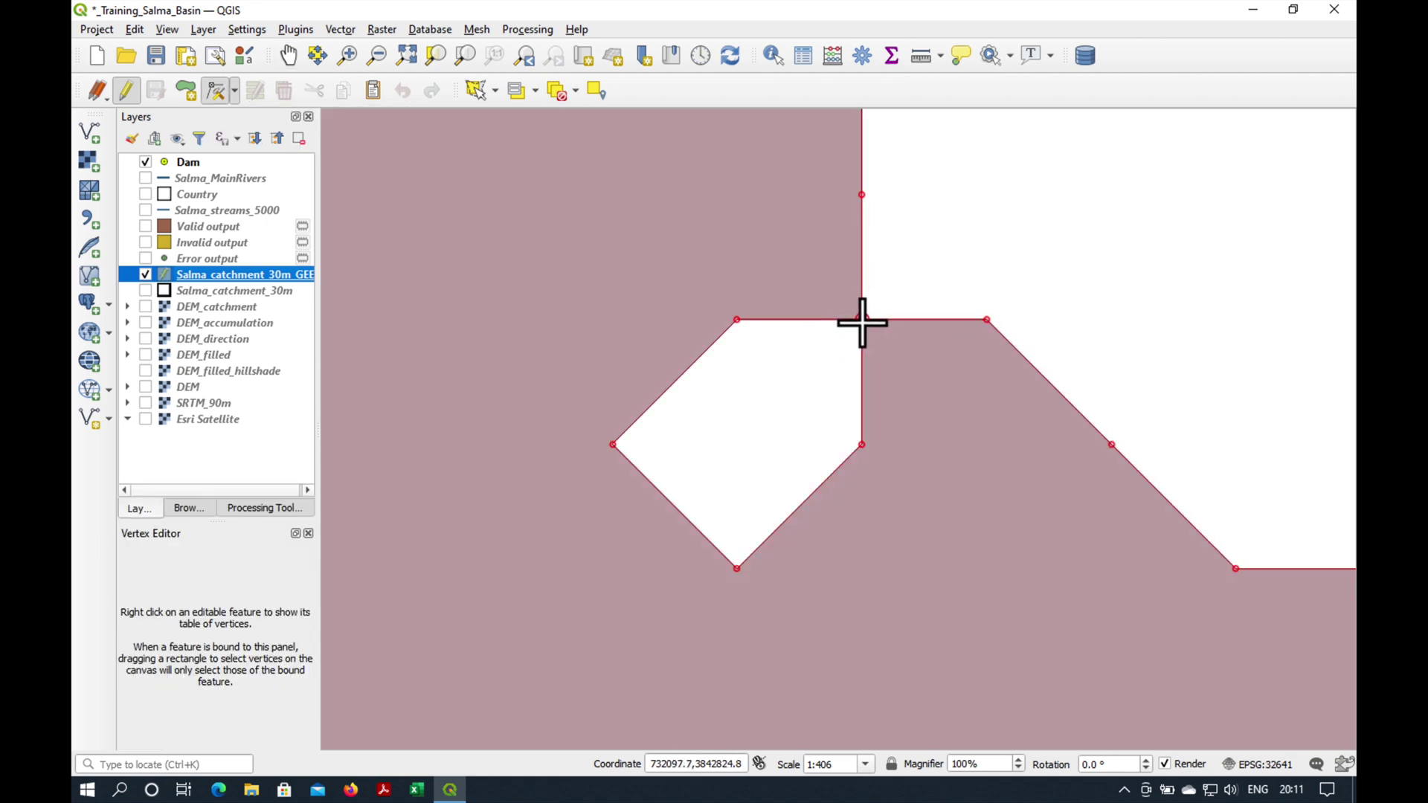
pyautogui.click(862, 320)
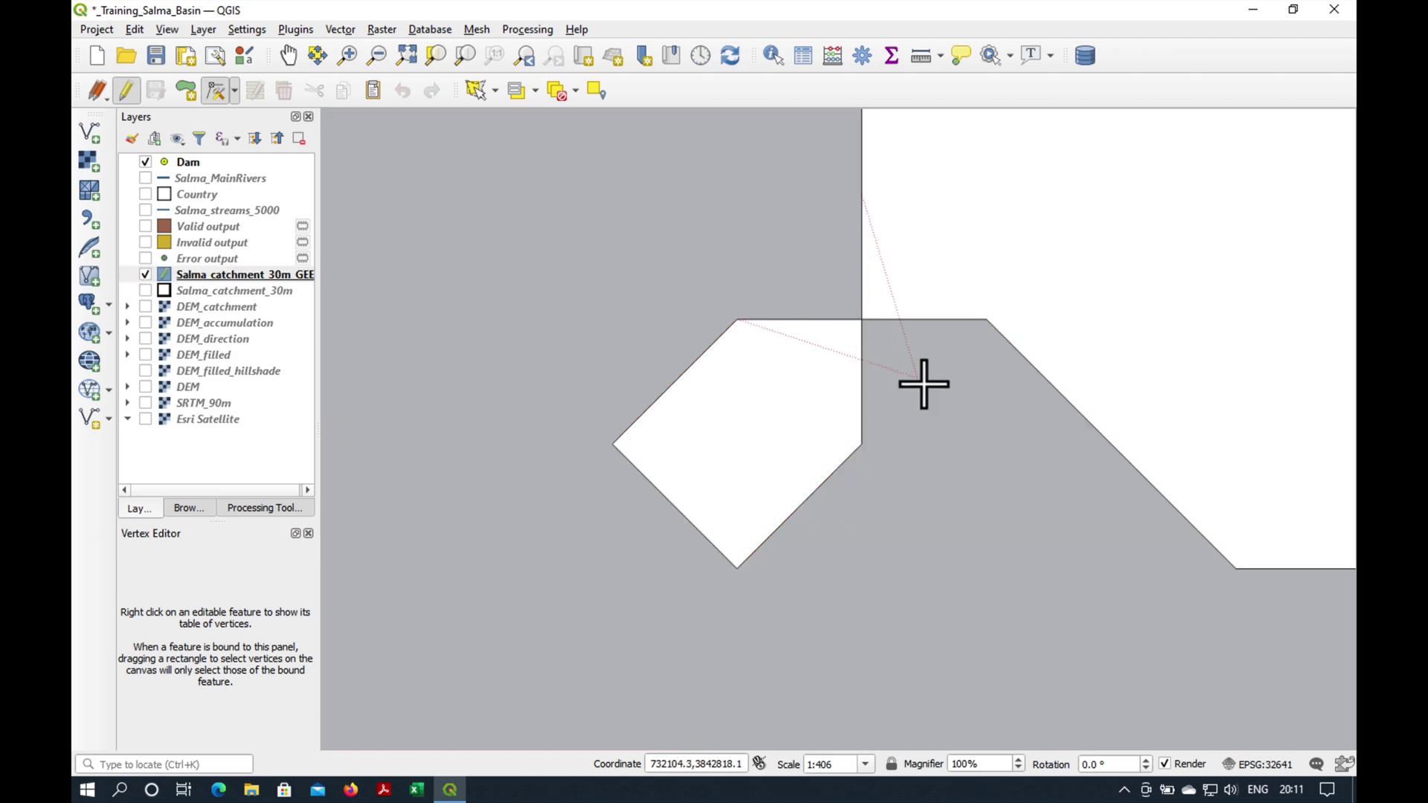
pyautogui.click(804, 266)
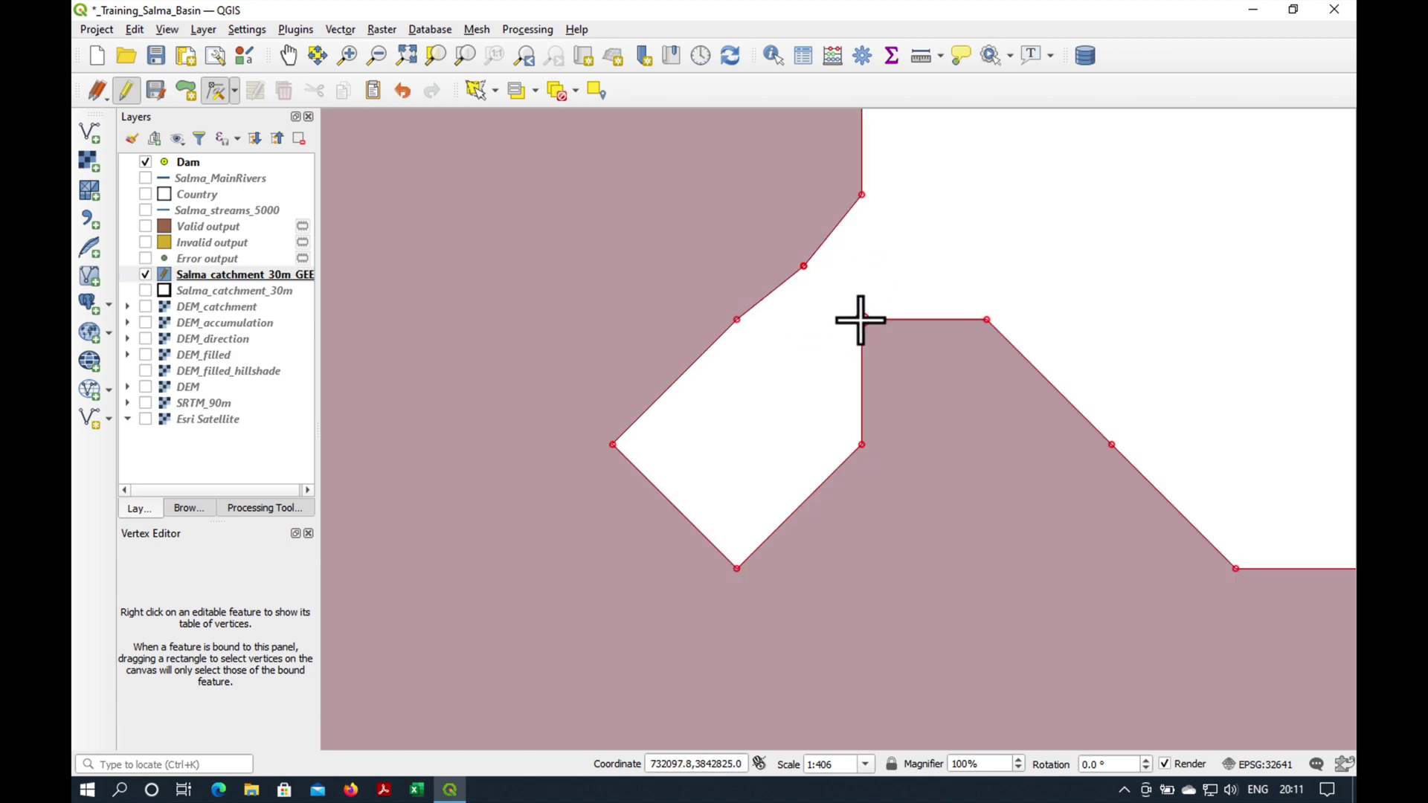
pyautogui.click(861, 319)
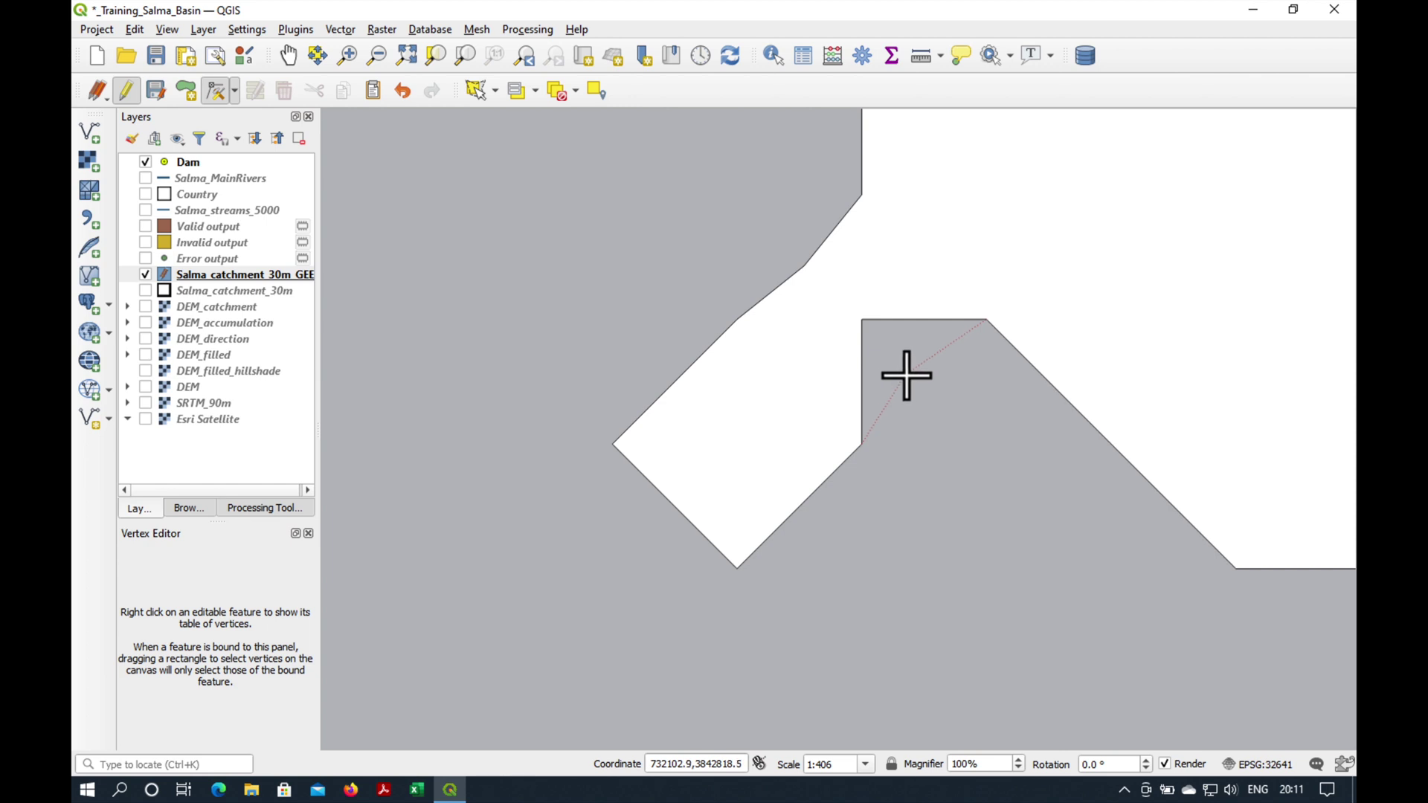
pyautogui.click(903, 373)
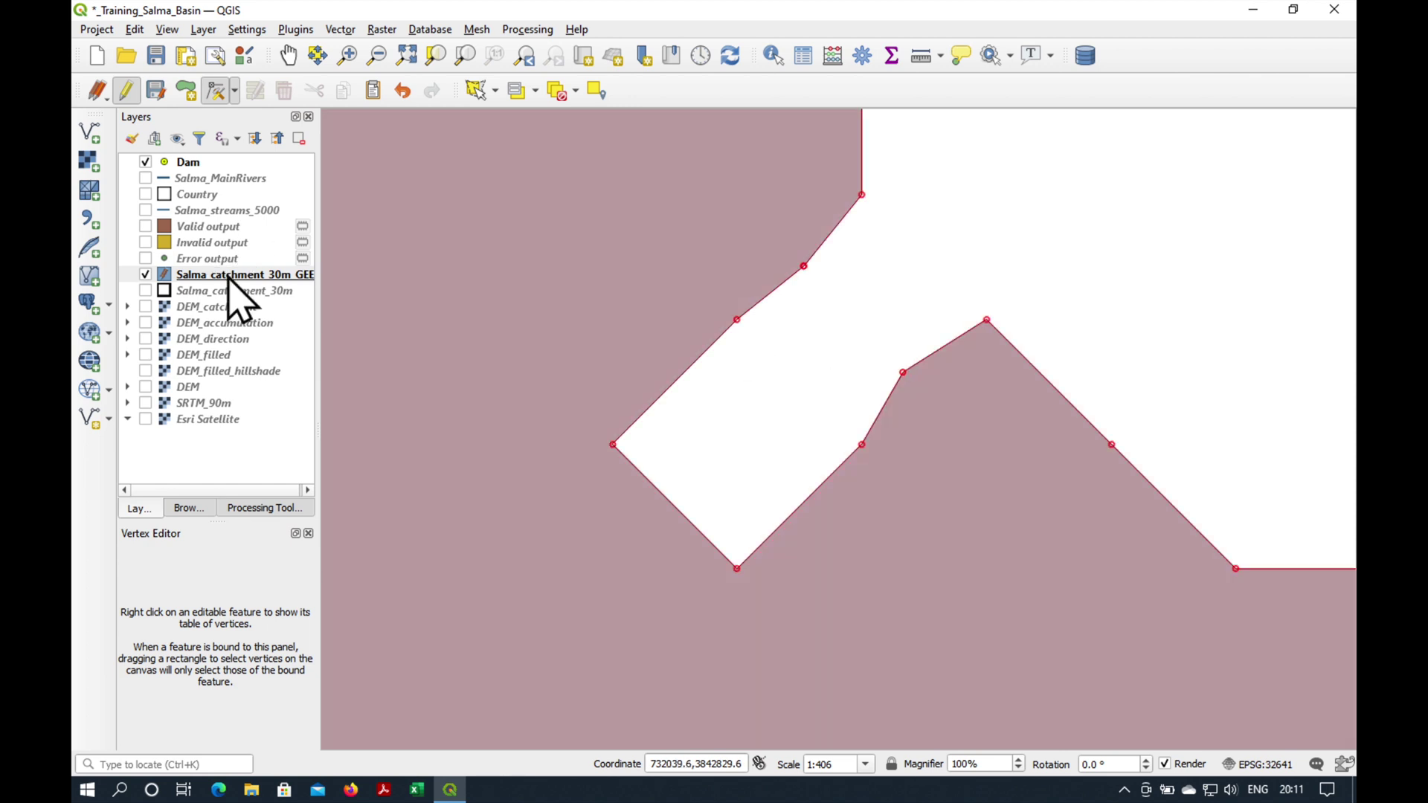
pyautogui.click(126, 91)
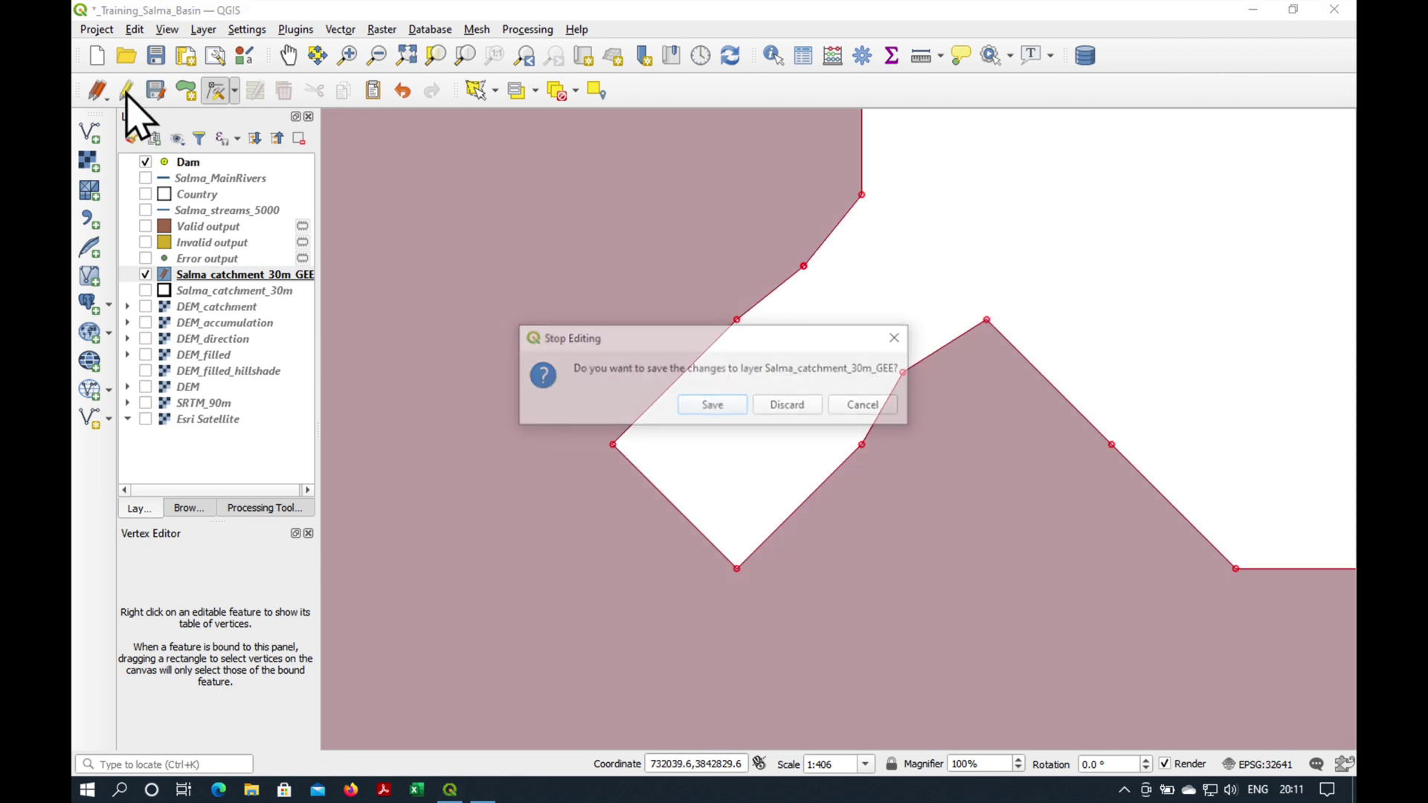
pyautogui.click(711, 405)
# Remove the Valid, Invalid and Error output layers from the project
pyautogui.click(225, 258)
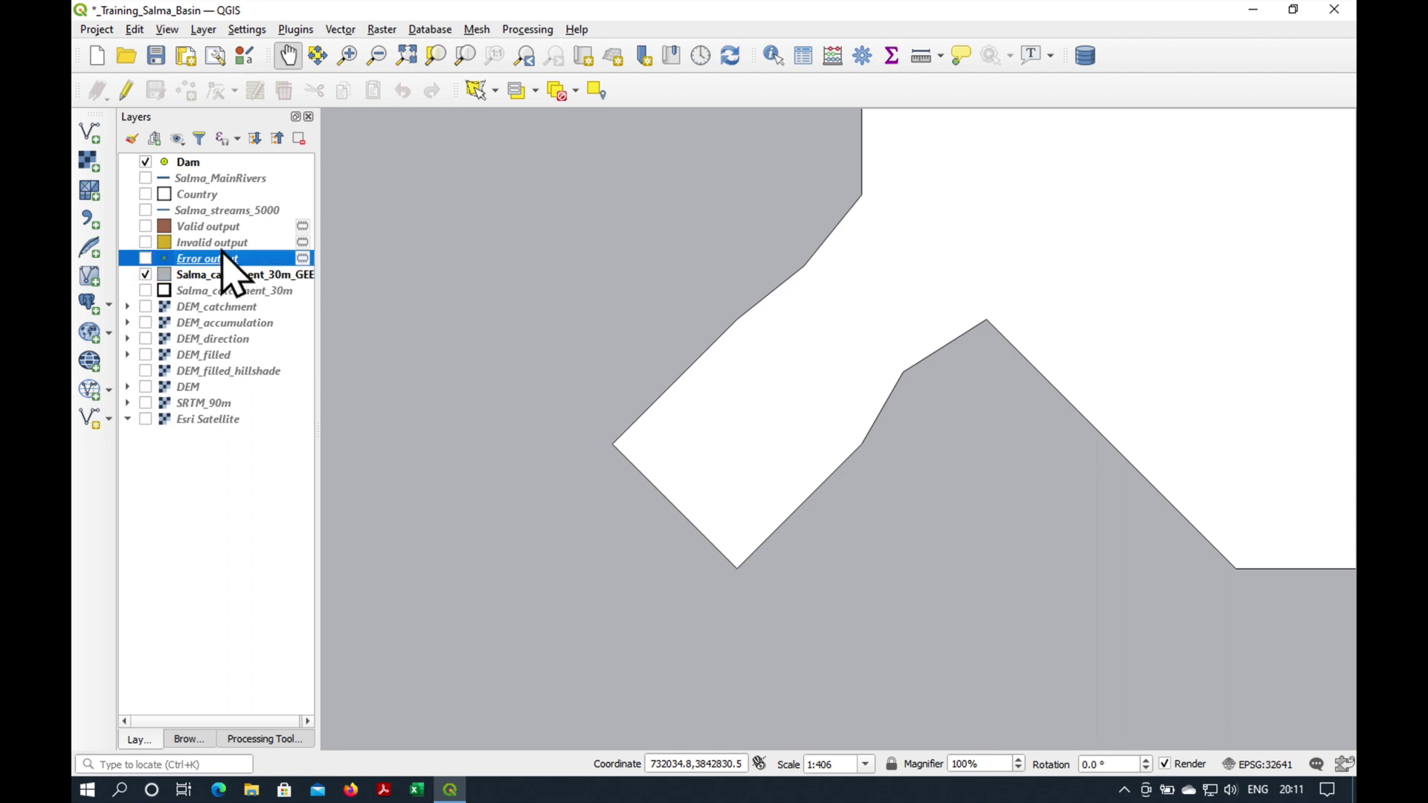
pyautogui.keyDown('shift'); pyautogui.click(219, 227); pyautogui.keyUp('shift')
pyautogui.rightClick(217, 223)
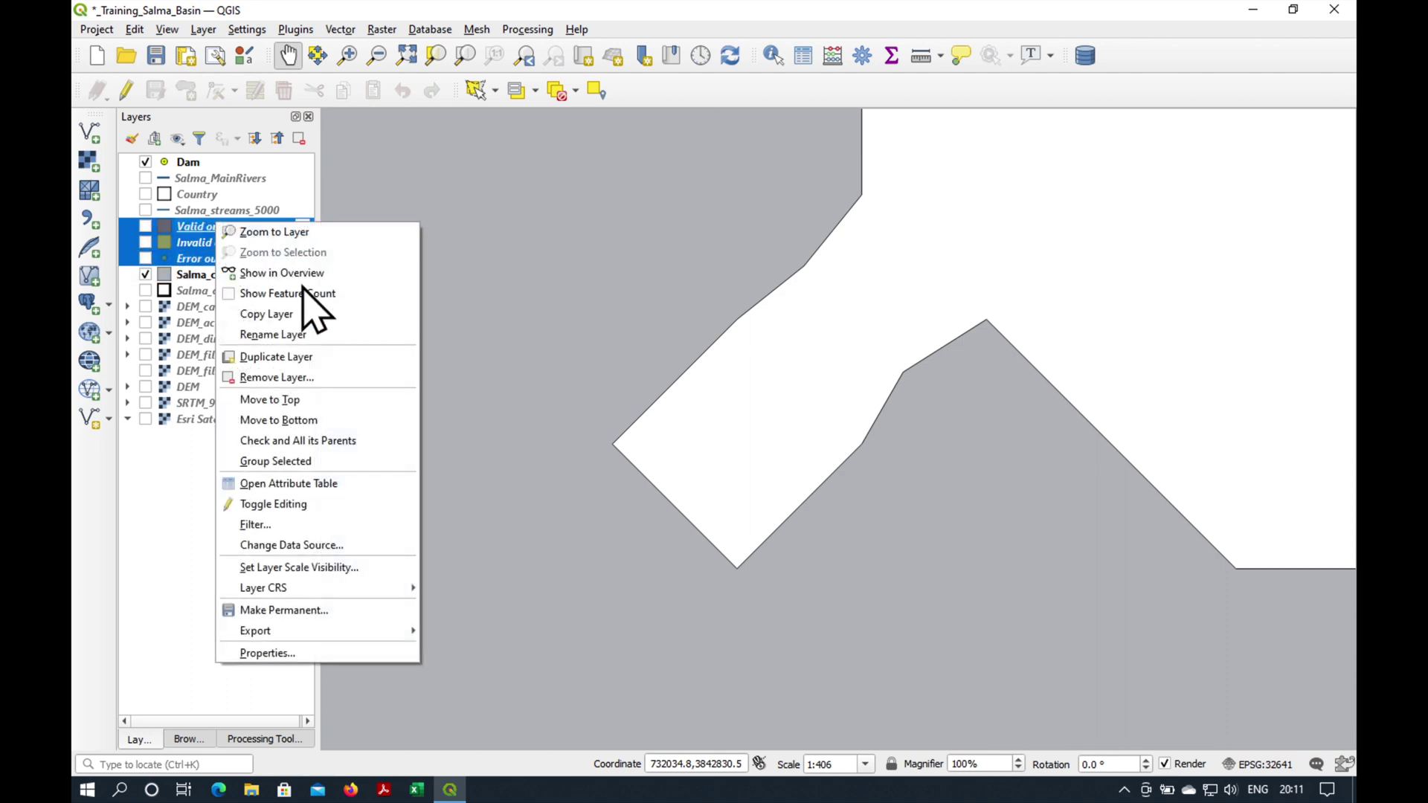
pyautogui.click(335, 377)
pyautogui.click(653, 414)
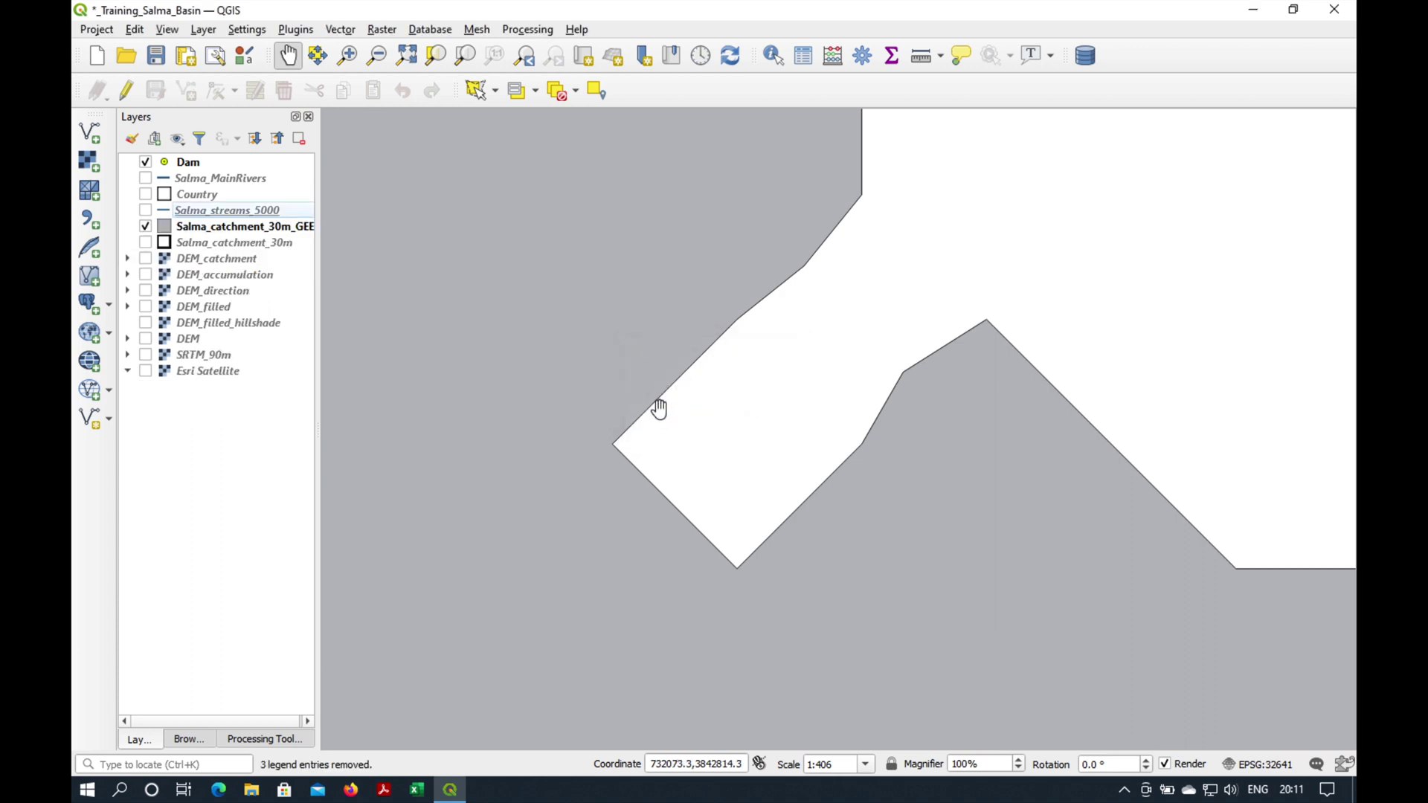
# Zoom out and pan so the whole grey catchment and Salma Dam are visible
pyautogui.scroll(-9, 658, 411)
pyautogui.scroll(-4, 665, 431)
pyautogui.moveTo(669, 430); pyautogui.dragTo(727, 344)
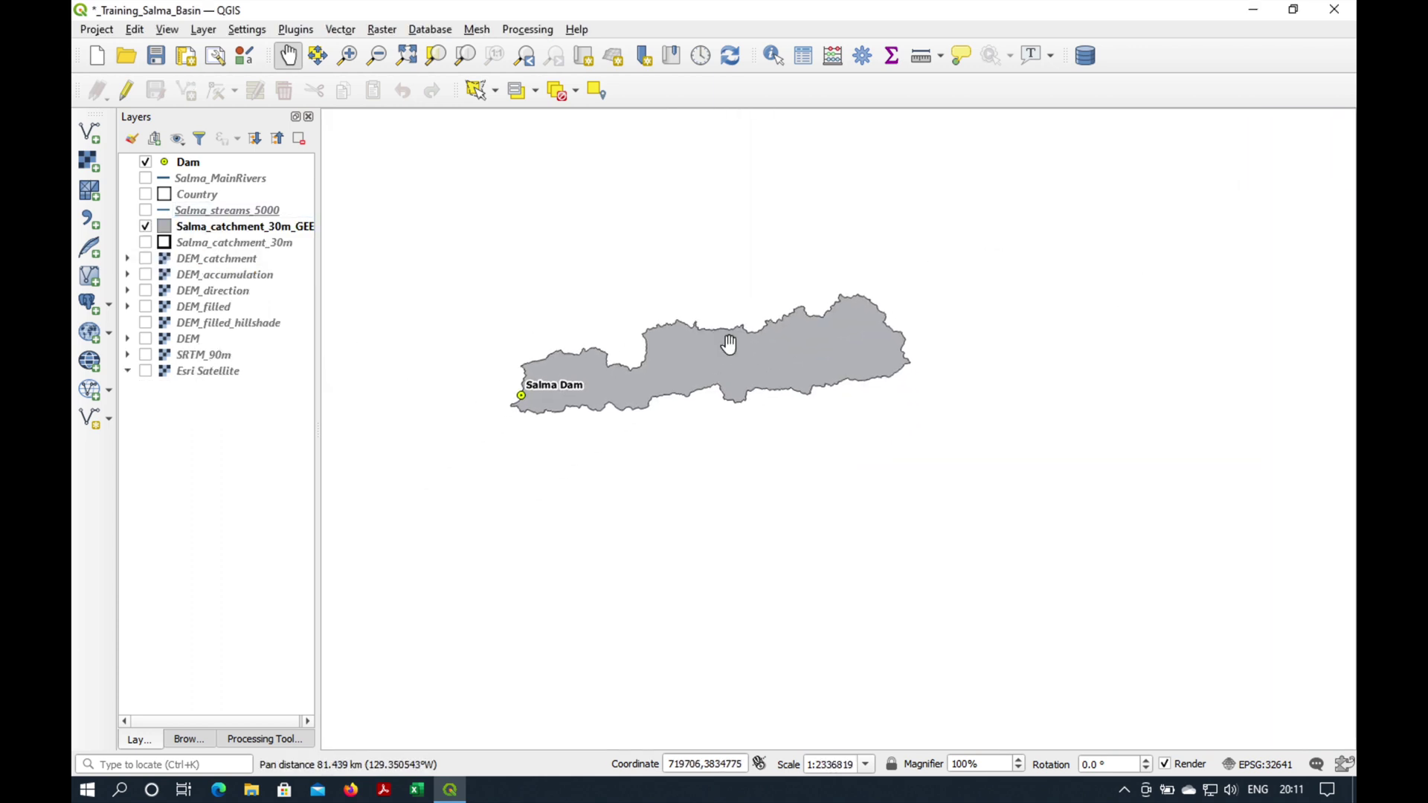
pyautogui.click(341, 30)
# Rerun the geometry validity check and compare the Valid, Invalid and Error output layers
pyautogui.moveTo(382, 70)
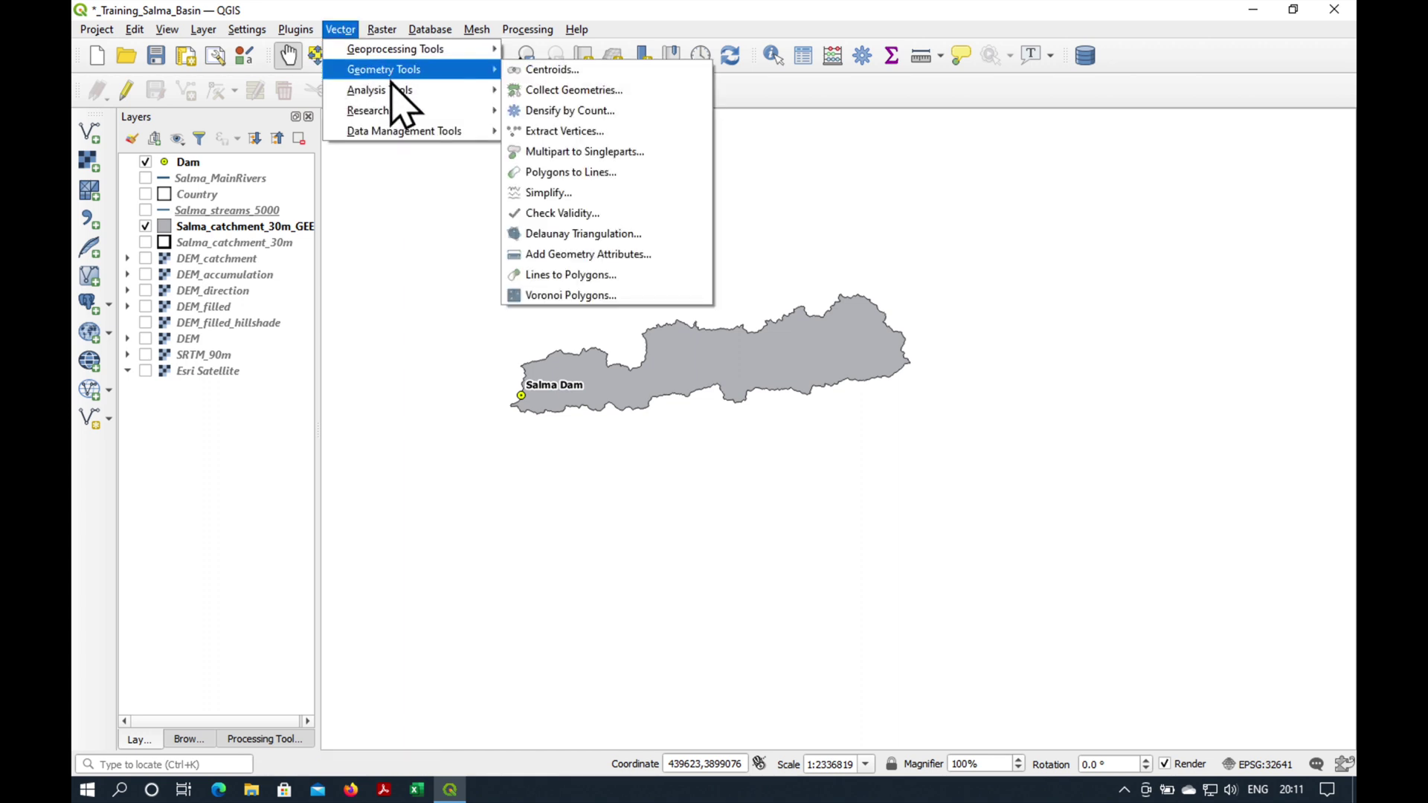
pyautogui.click(567, 214)
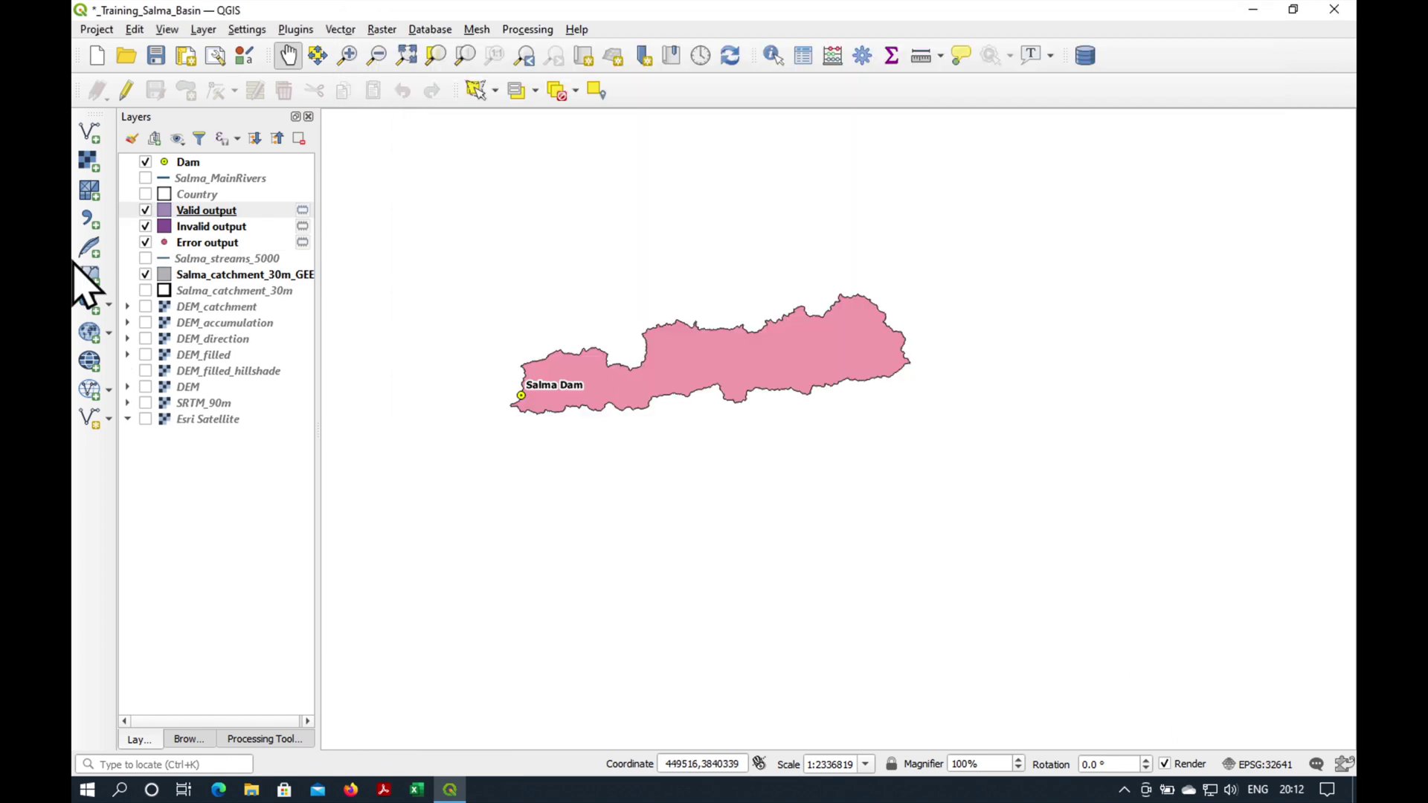
pyautogui.click(151, 216)
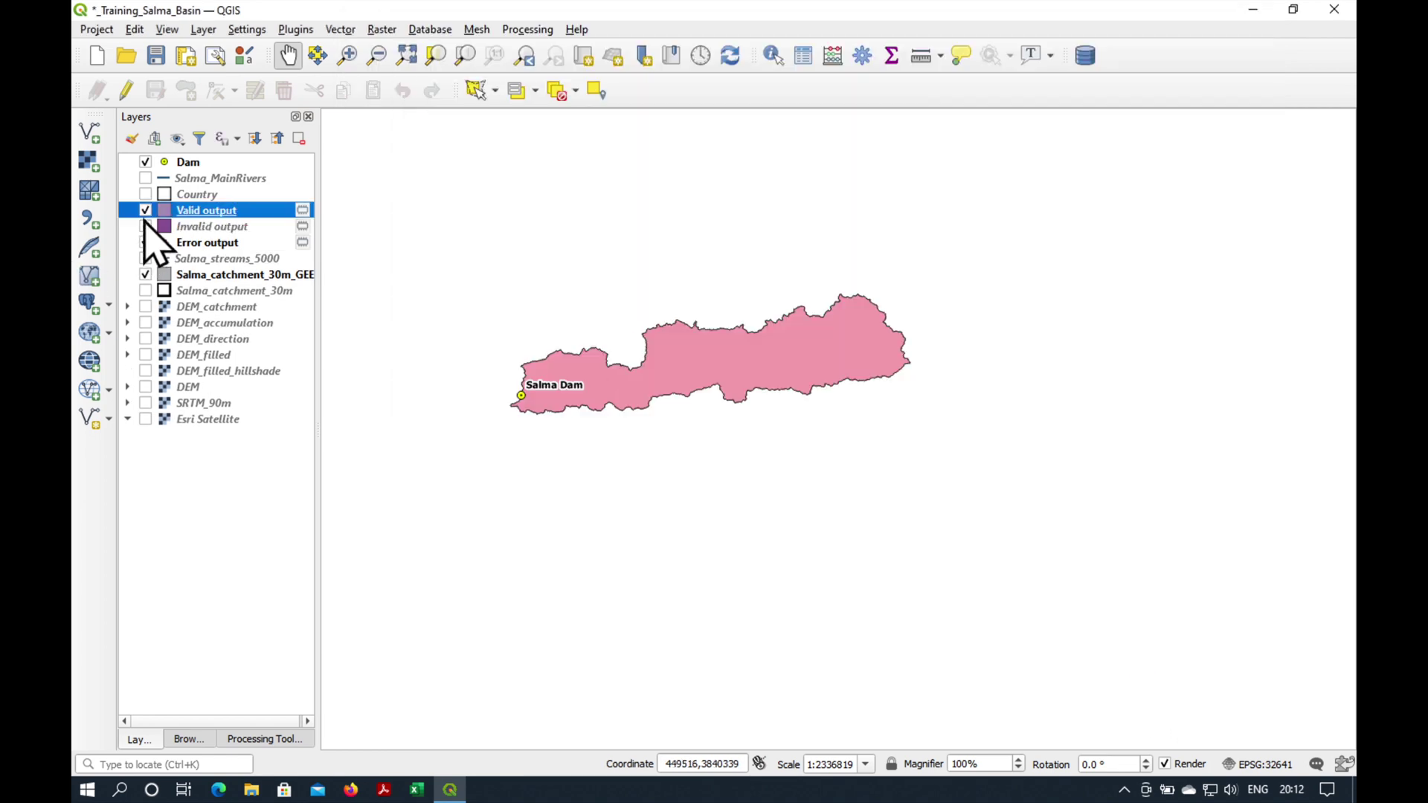
pyautogui.click(145, 210)
pyautogui.click(145, 210)
pyautogui.click(145, 226)
pyautogui.click(145, 210)
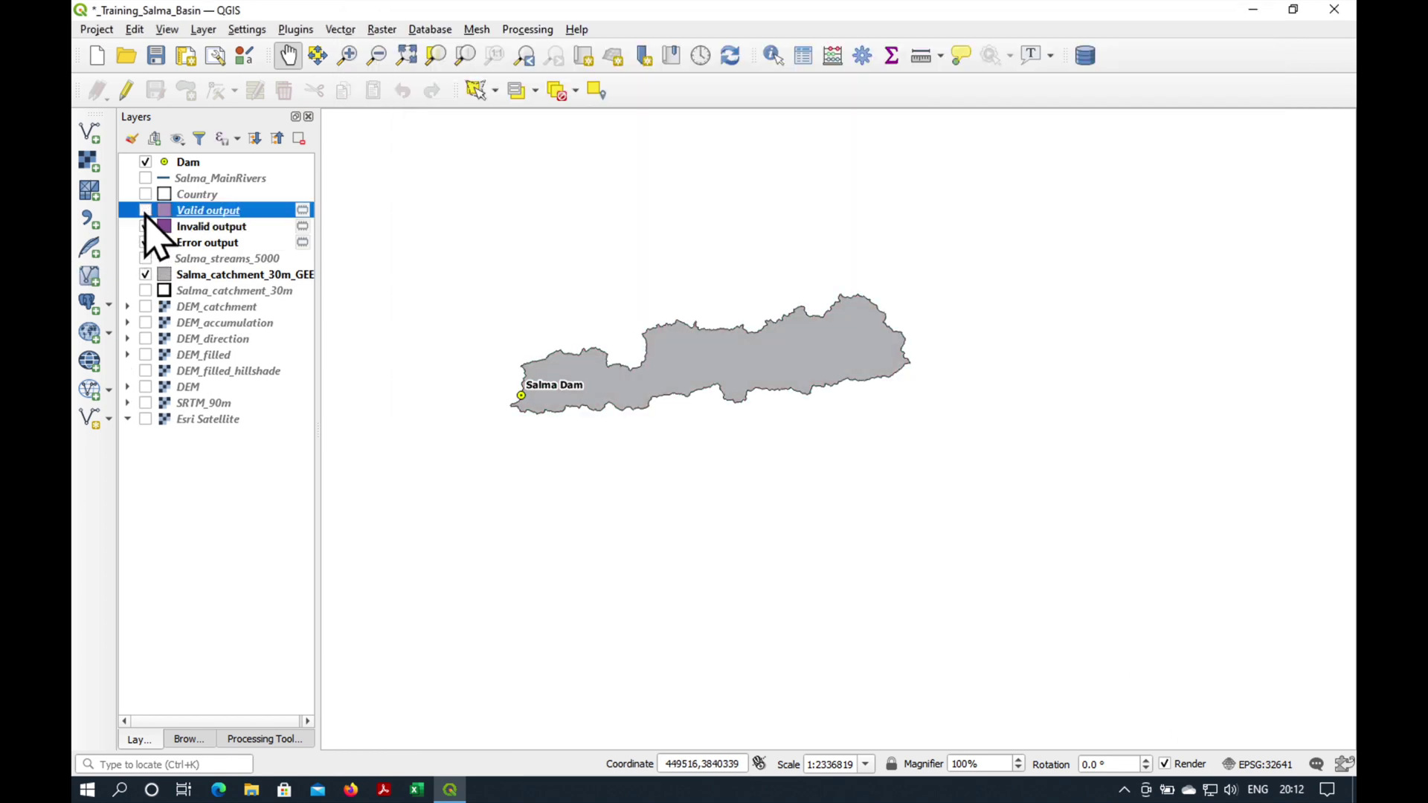
pyautogui.click(145, 275)
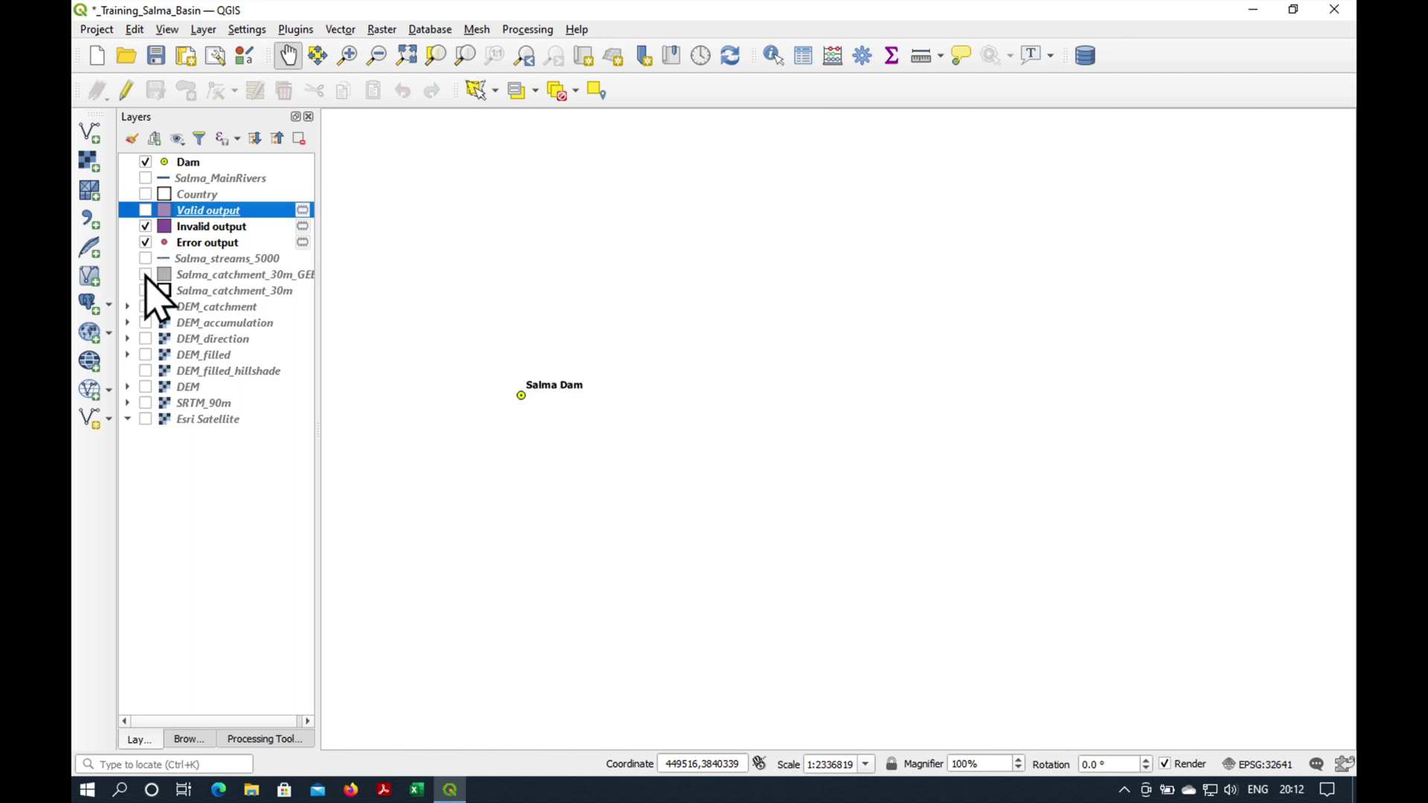
pyautogui.click(145, 210)
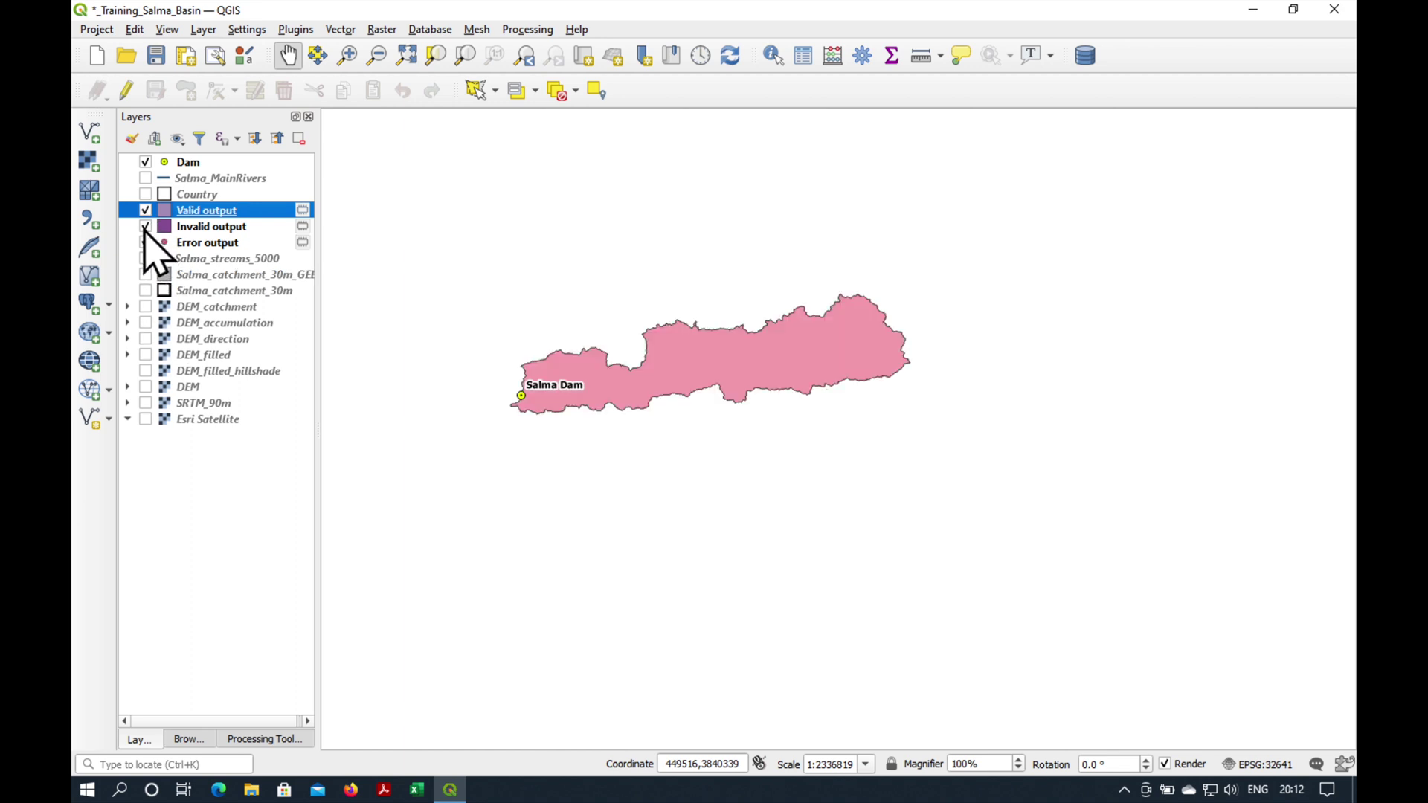
pyautogui.click(145, 226)
pyautogui.click(145, 243)
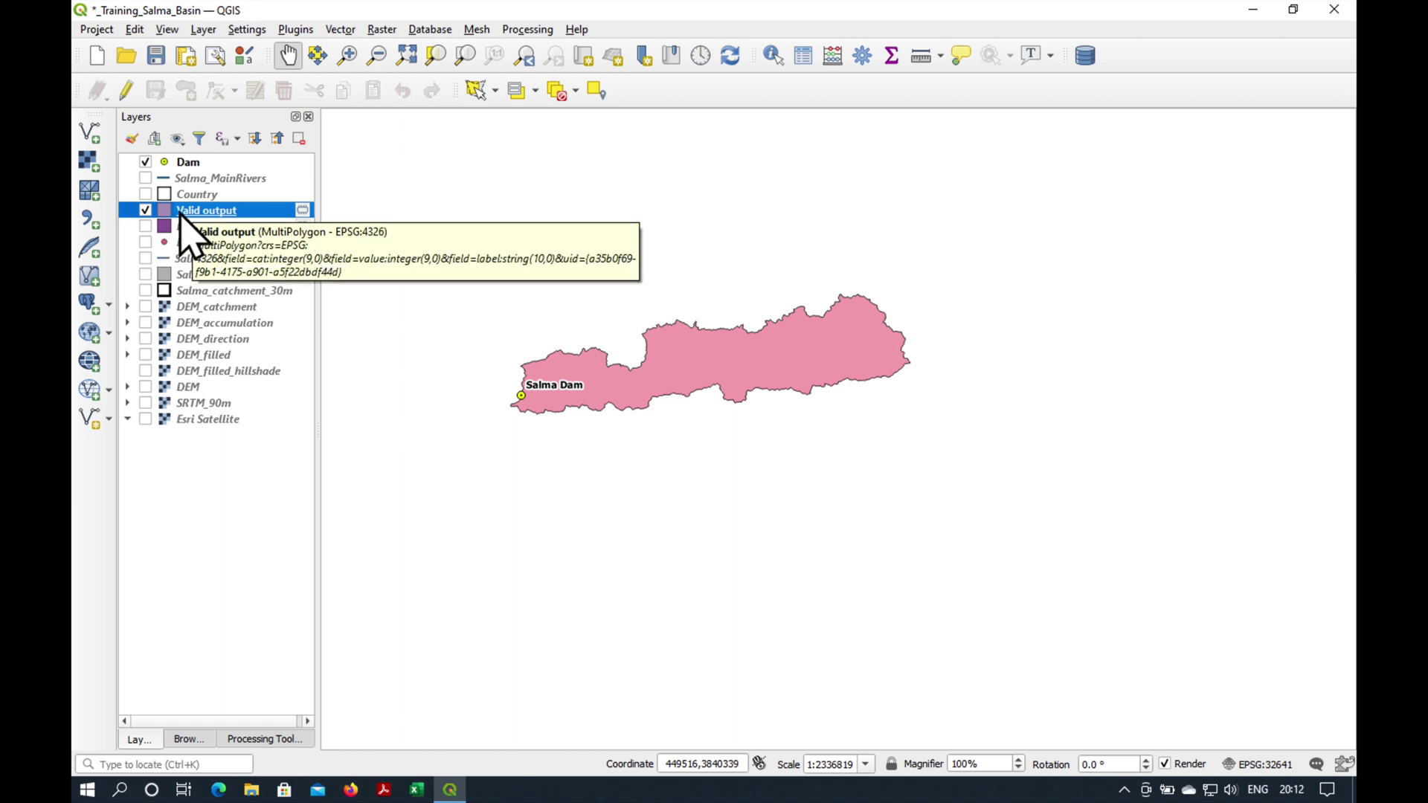
pyautogui.click(145, 210)
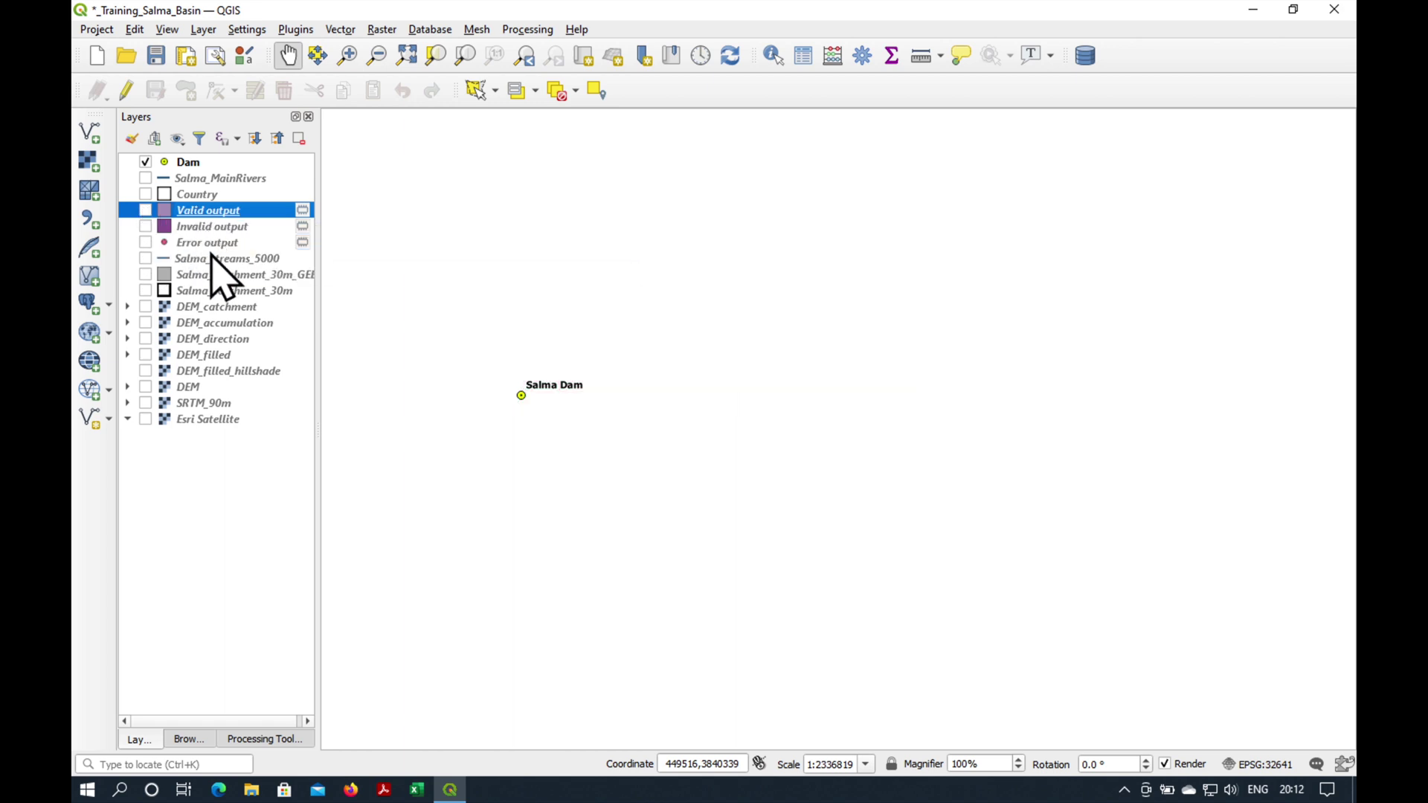
# Remove the three validity output layers from the project
pyautogui.keyDown('shift'); pyautogui.click(213, 244); pyautogui.keyUp('shift')
pyautogui.rightClick(213, 245)
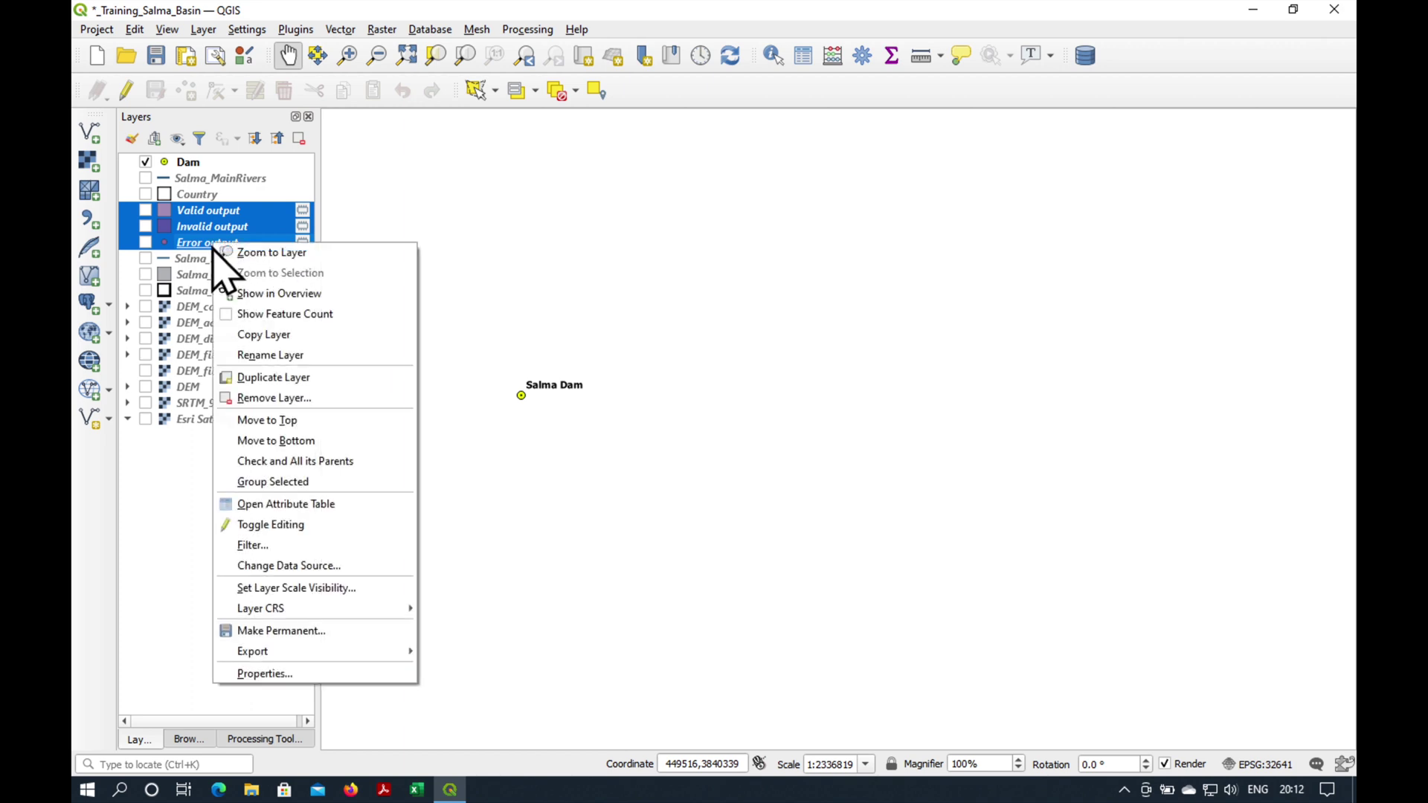
pyautogui.click(308, 398)
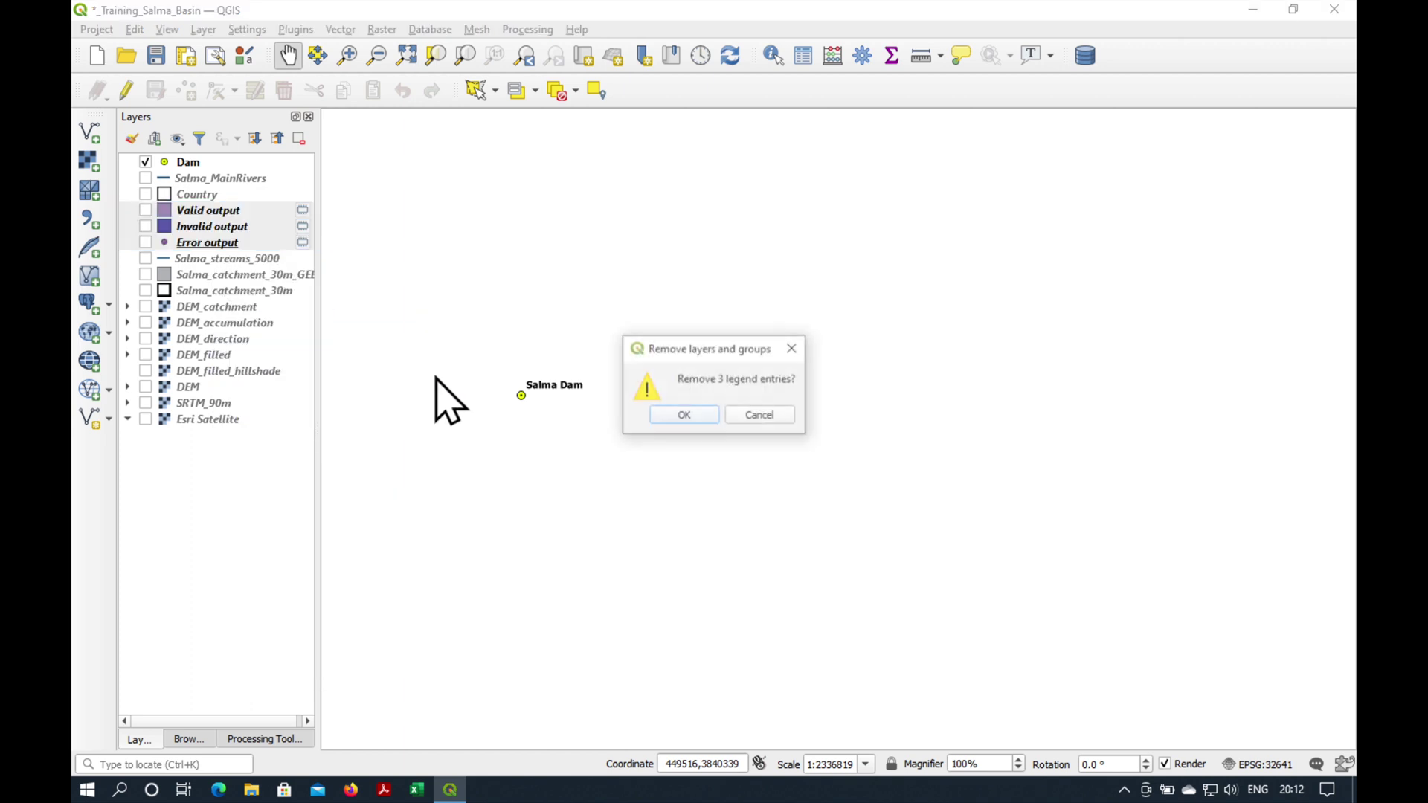
pyautogui.click(684, 416)
# Show the Salma_catchment_30m_GEE polygon and centre the whole catchment on the map
pyautogui.click(180, 226)
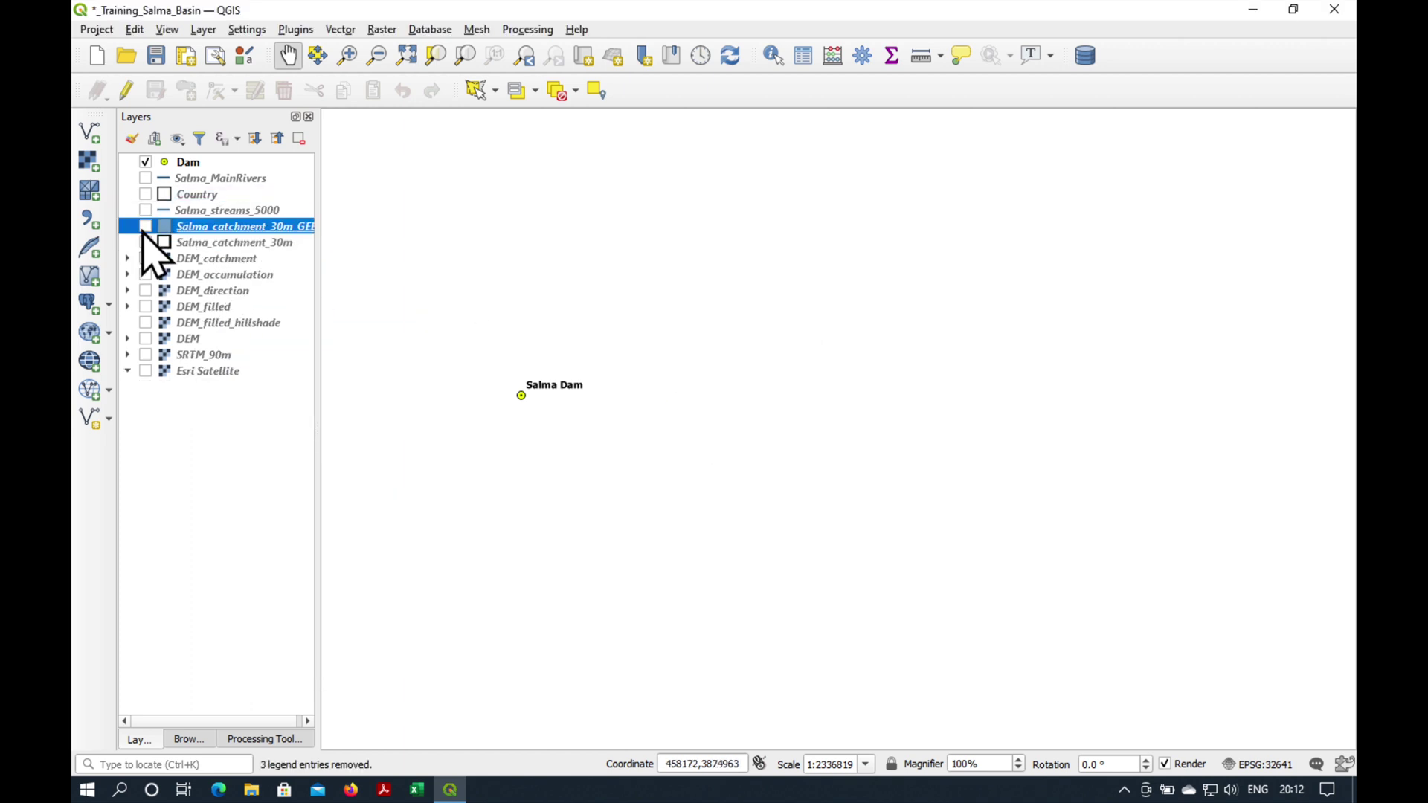
pyautogui.click(145, 227)
pyautogui.scroll(2, 634, 370)
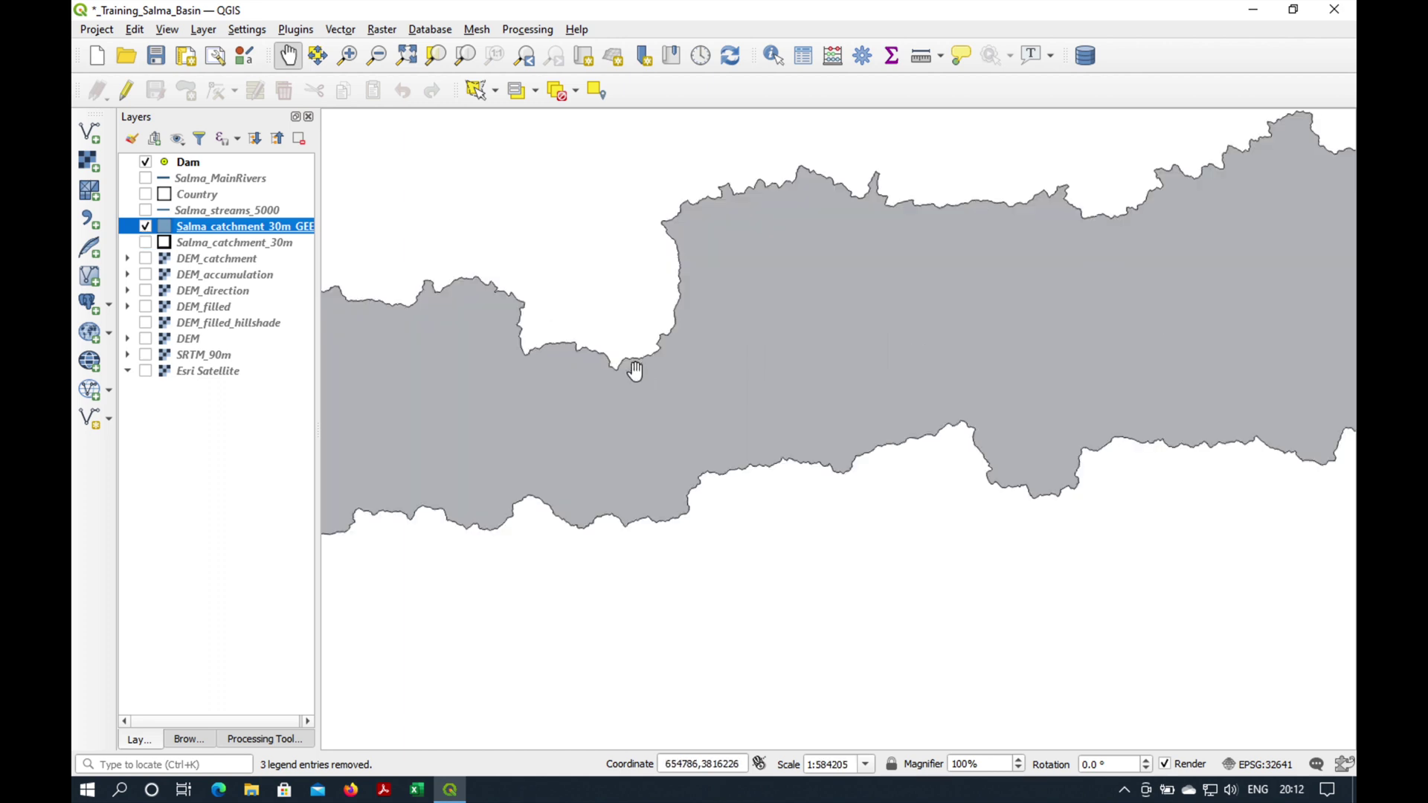
pyautogui.scroll(-1, 634, 370)
pyautogui.moveTo(625, 402)
pyautogui.mouseDown()
pyautogui.moveTo(658, 405)
pyautogui.moveTo(640, 413)
pyautogui.mouseUp()
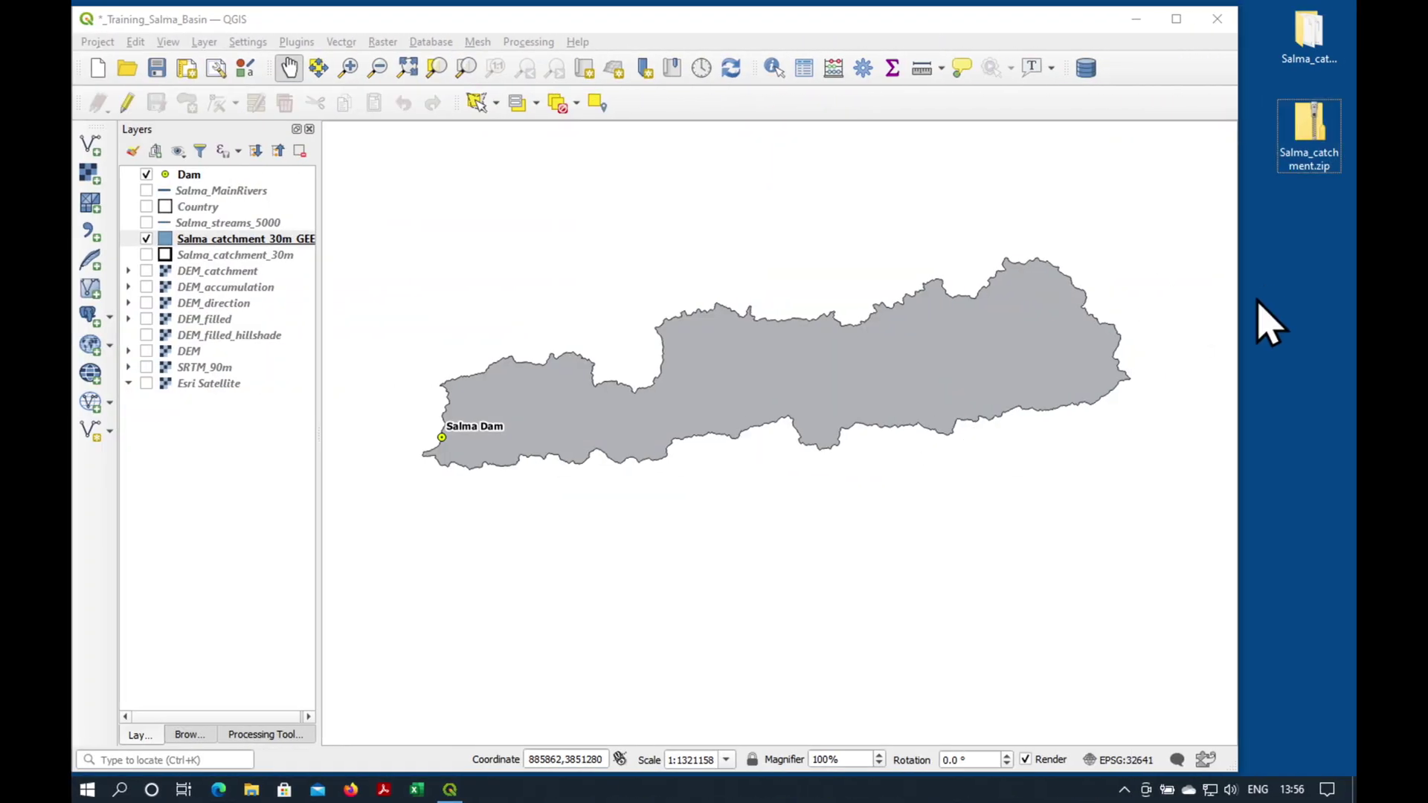
# Check the five shapefile parts in the Salma_catchment folder, then select Salma_catchment.zip
pyautogui.click(1309, 45)
pyautogui.doubleClick(1305, 23)
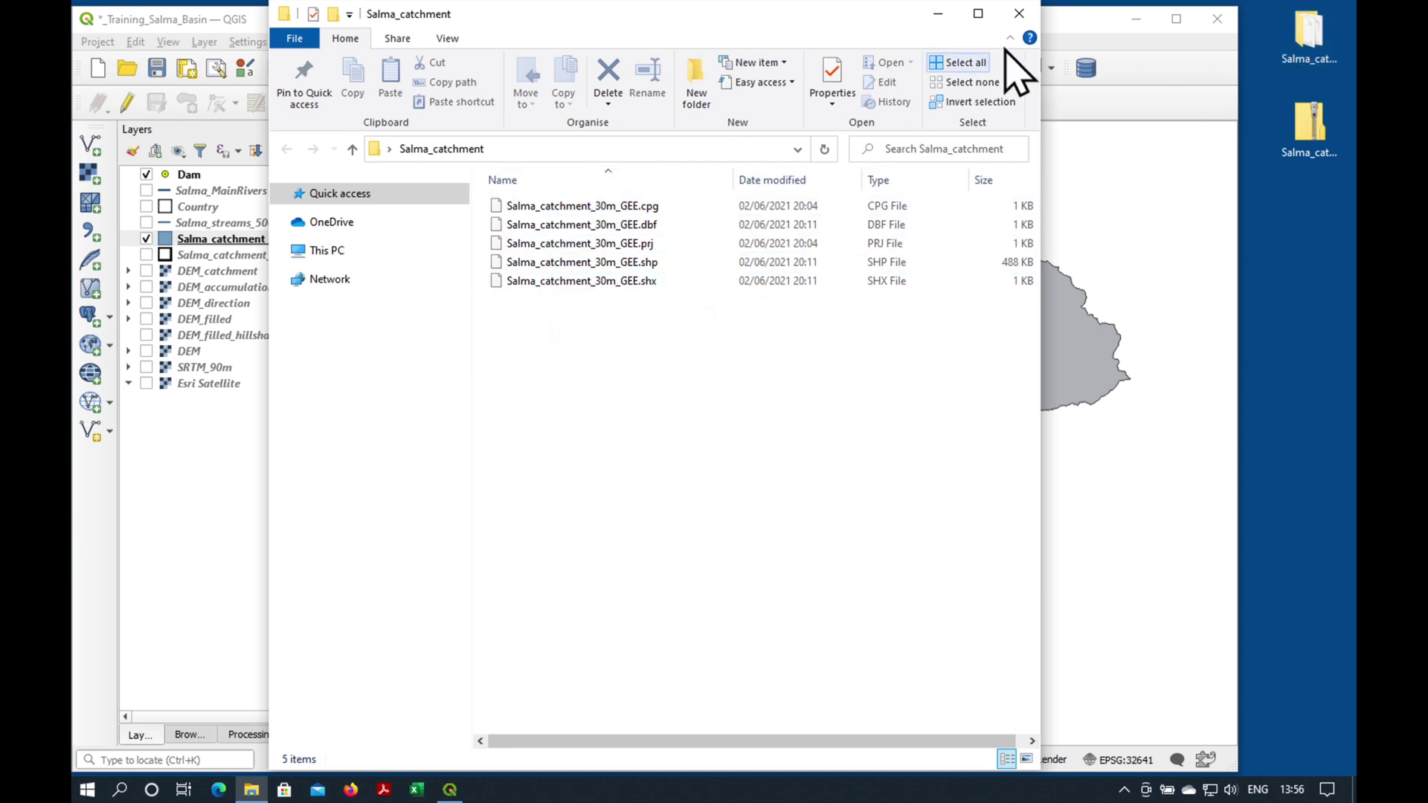
pyautogui.click(1018, 15)
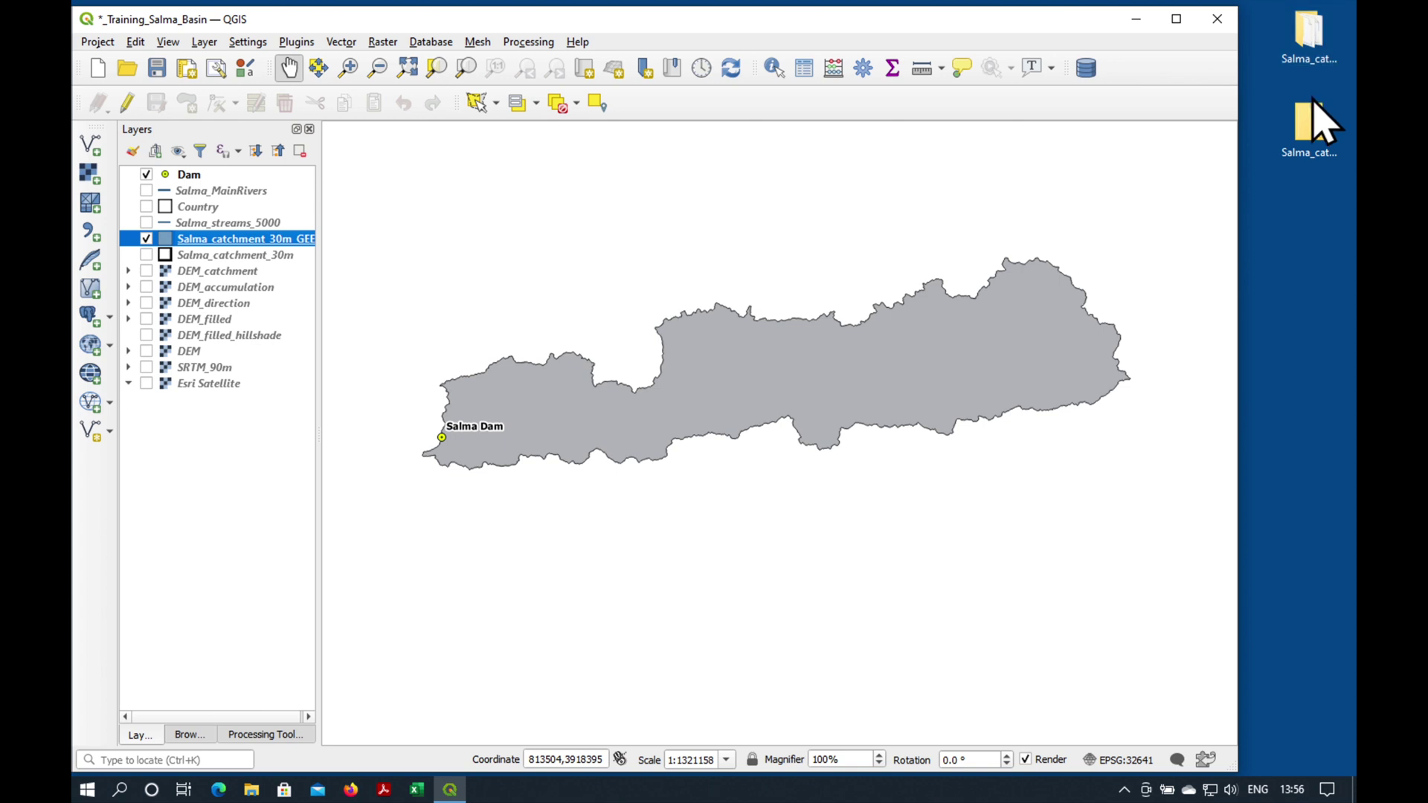
pyautogui.click(1314, 140)
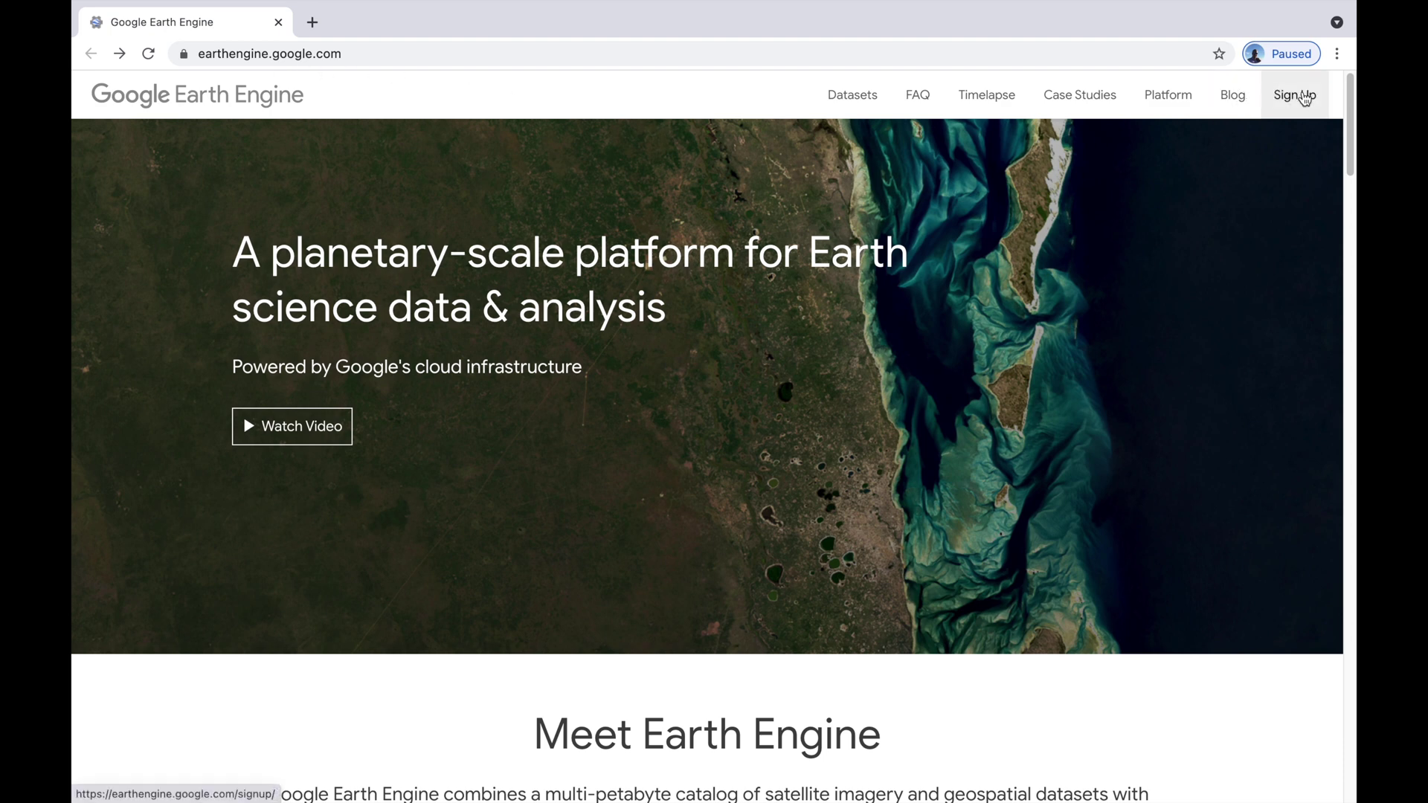
# Open the Earth Engine Code Editor and list the new-asset types under Assets
pyautogui.moveTo(1165, 114)
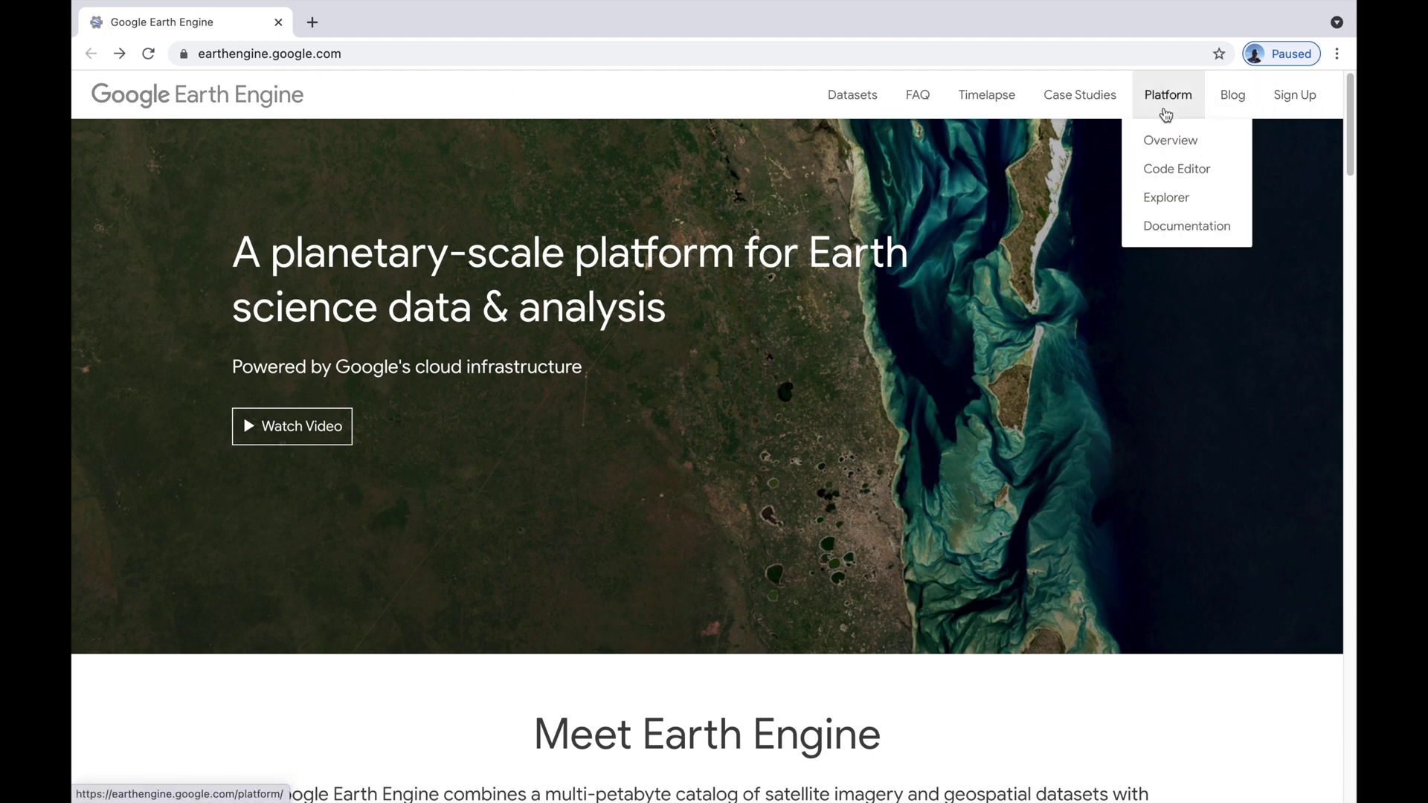
pyautogui.click(1192, 177)
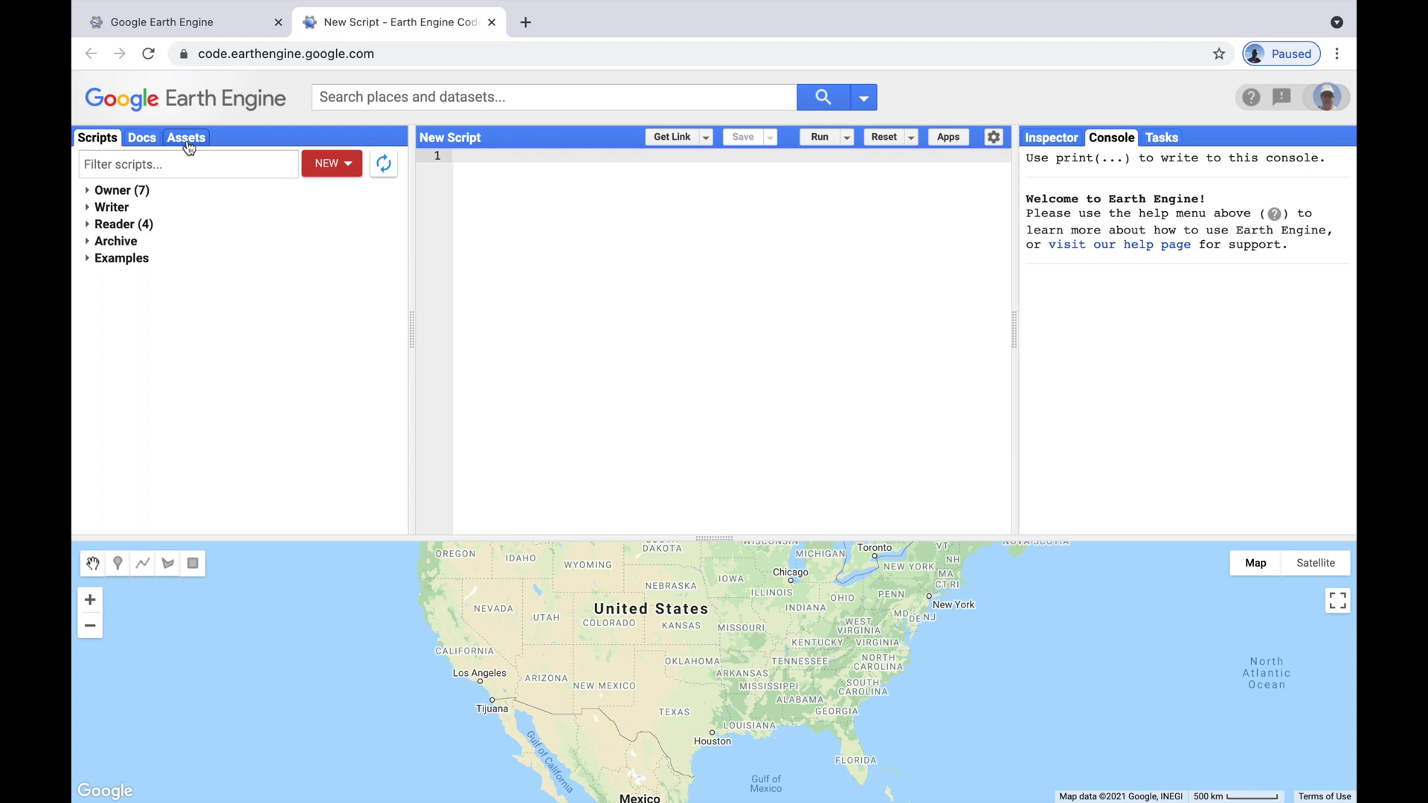
pyautogui.click(187, 139)
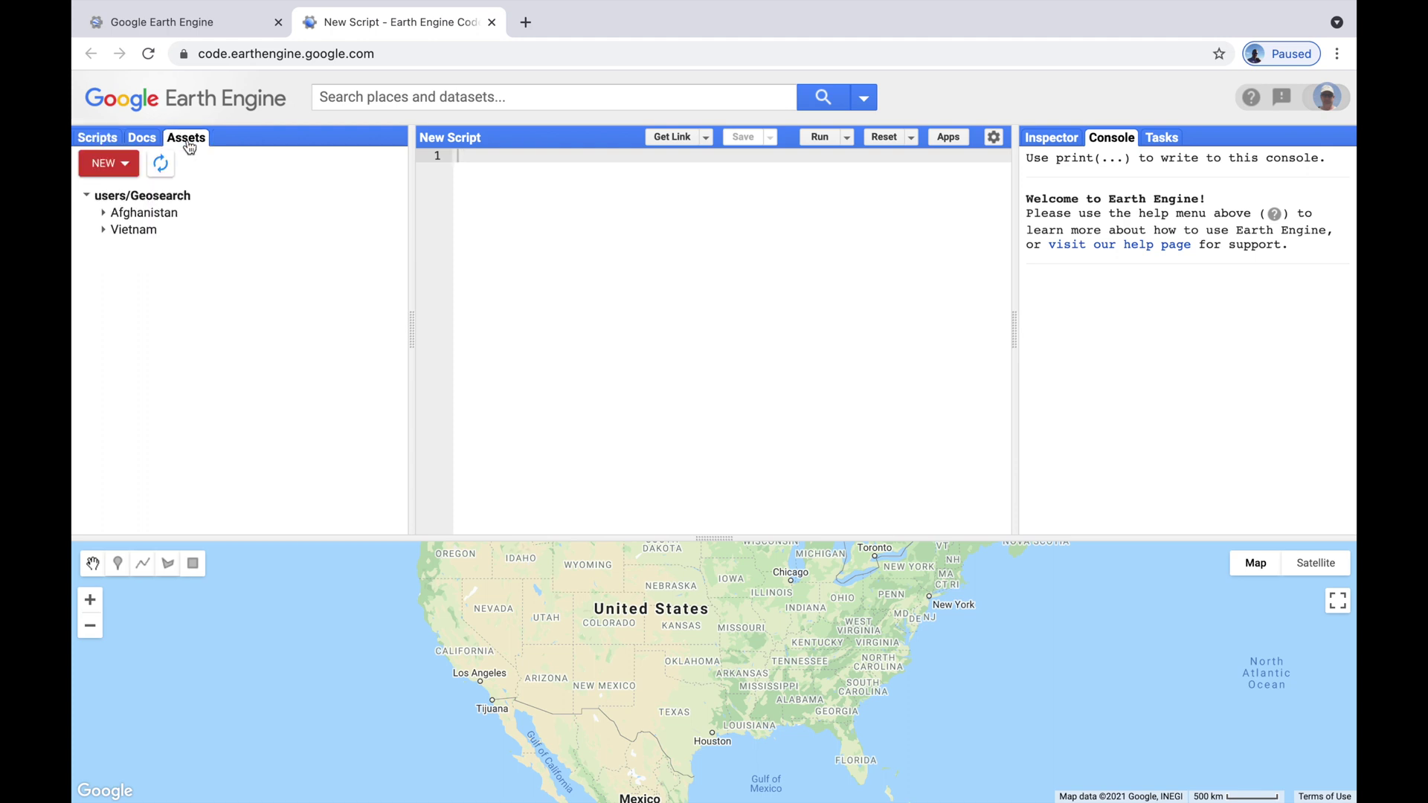
pyautogui.click(119, 171)
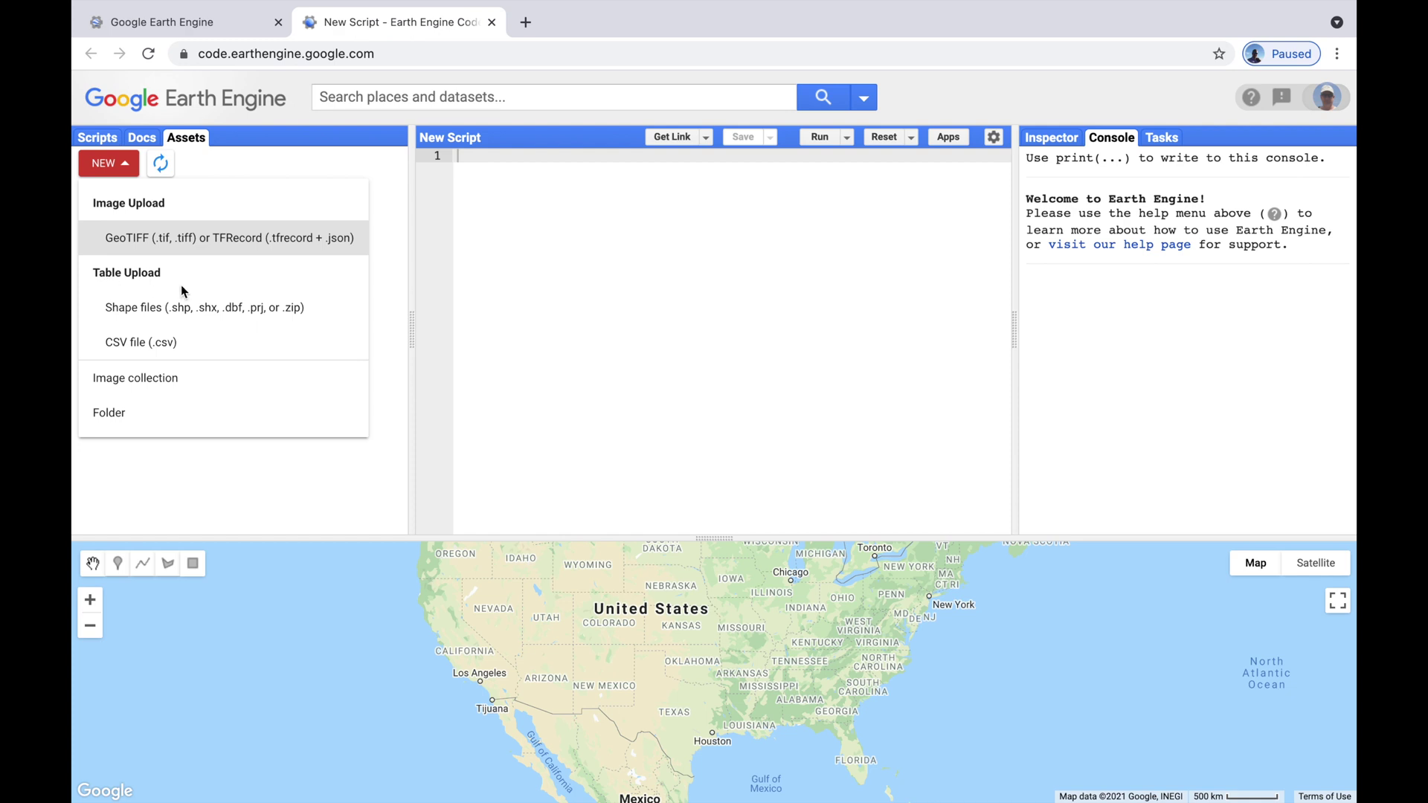
# Start a shapefile table upload with Salma_catchment.zip as the source file
pyautogui.click(183, 308)
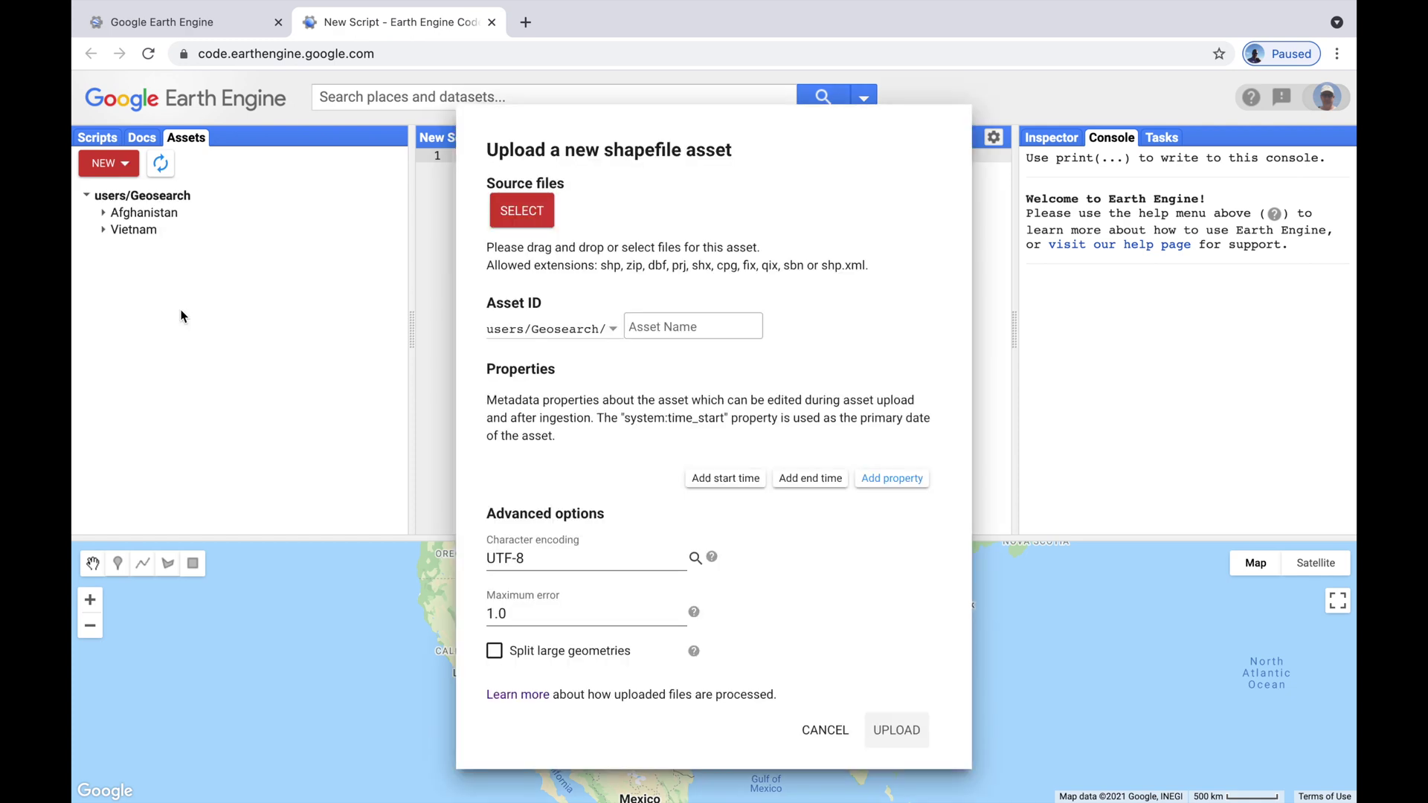
pyautogui.click(522, 212)
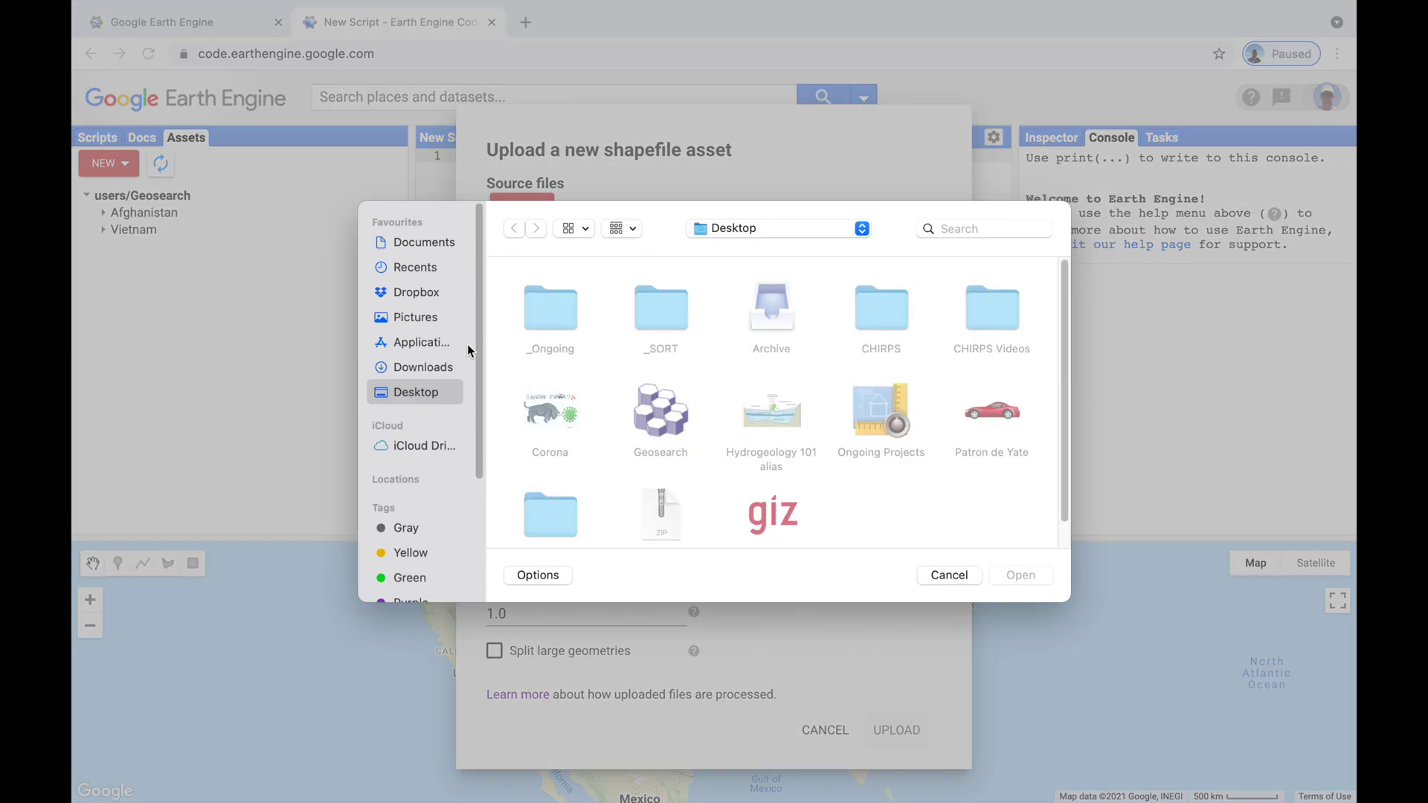
pyautogui.scroll(-1, 655, 413)
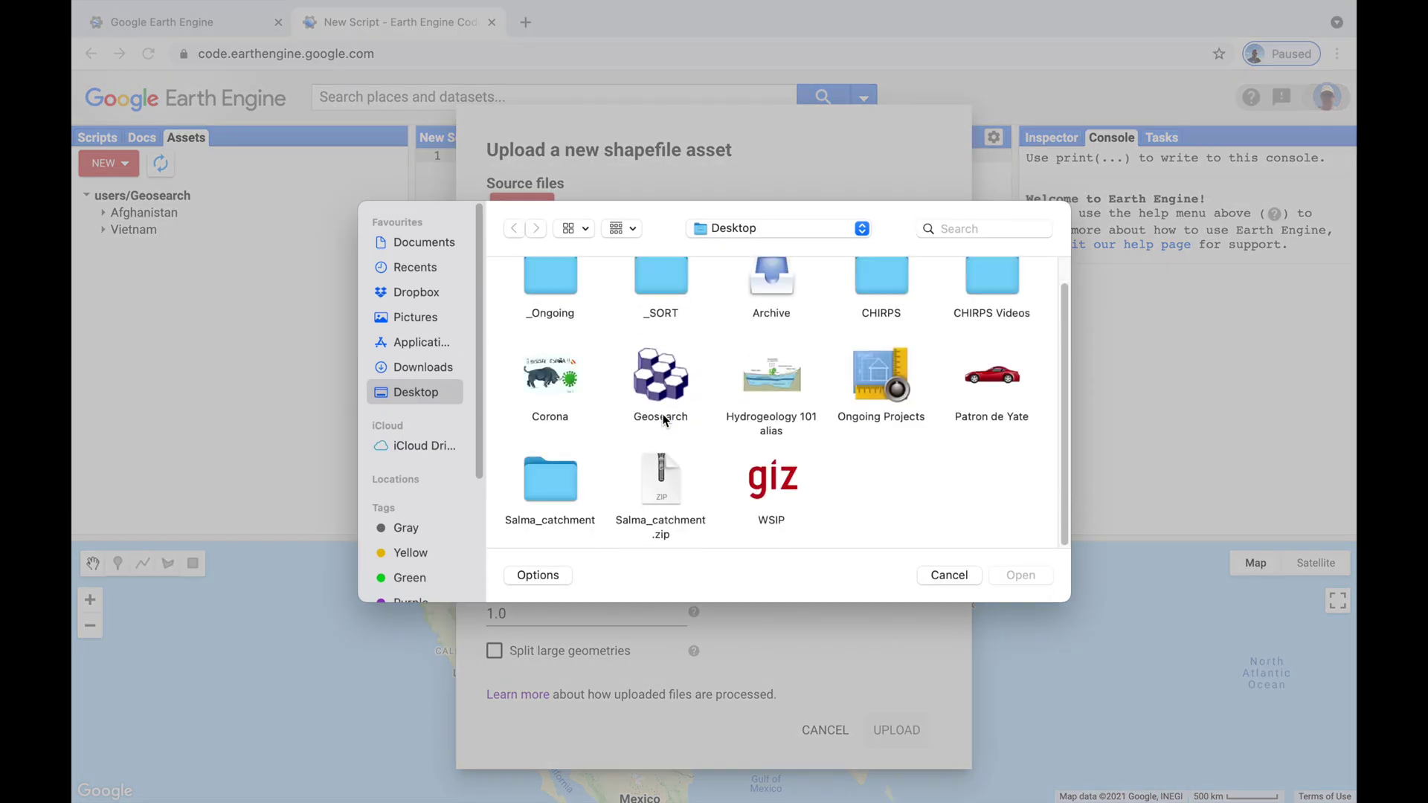
pyautogui.click(665, 473)
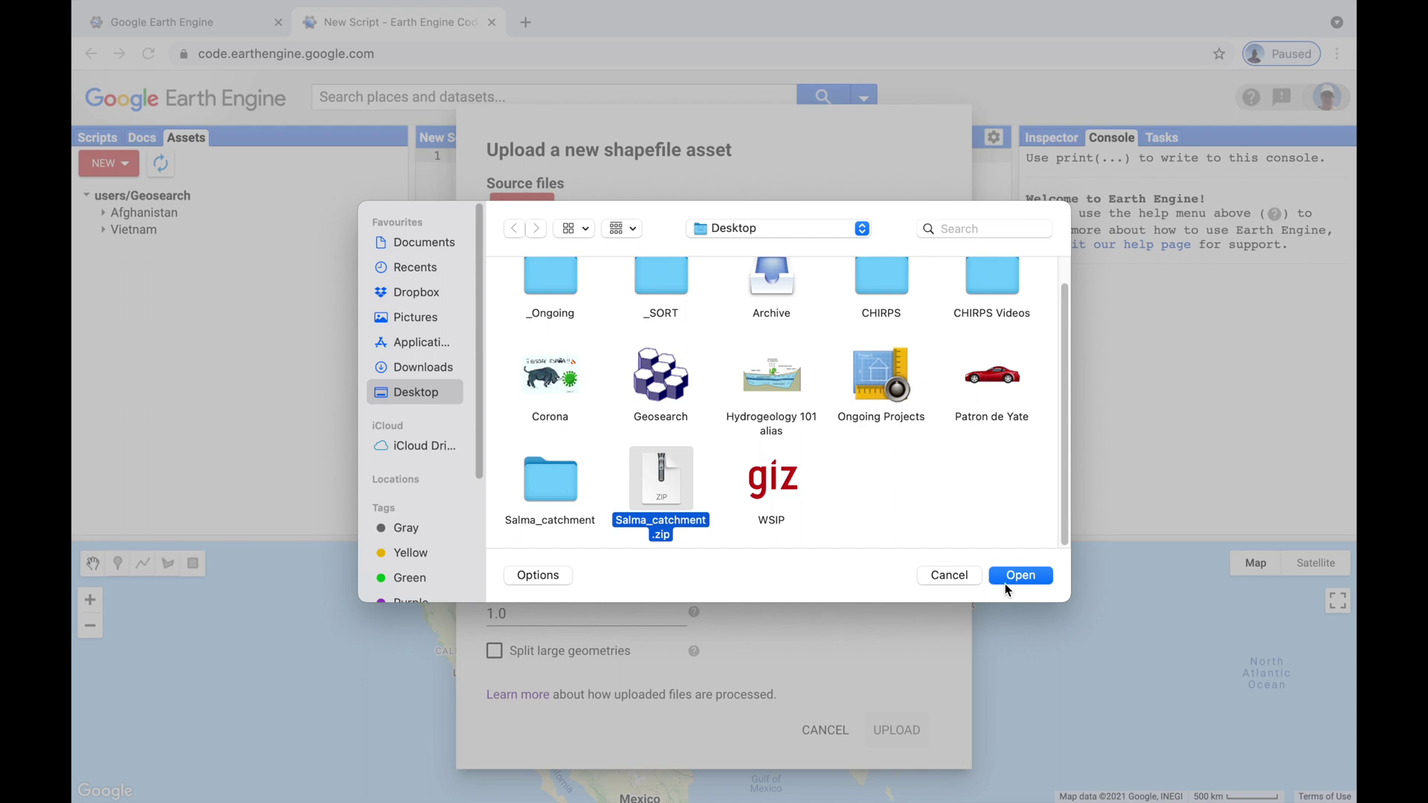
pyautogui.click(1021, 580)
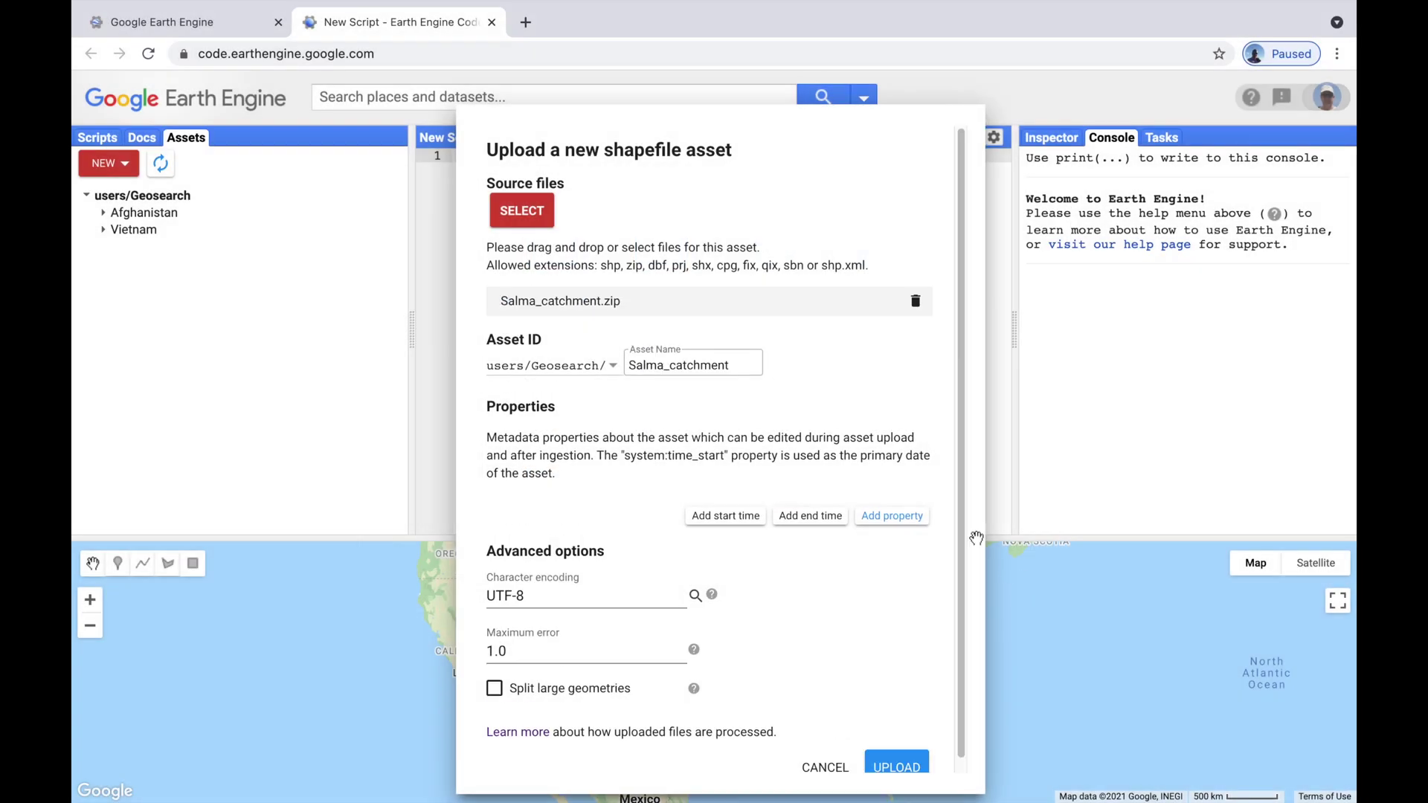
# Name the asset AF_HMRB_Salma_catchment and submit the upload
pyautogui.click(639, 364)
pyautogui.write('AF')
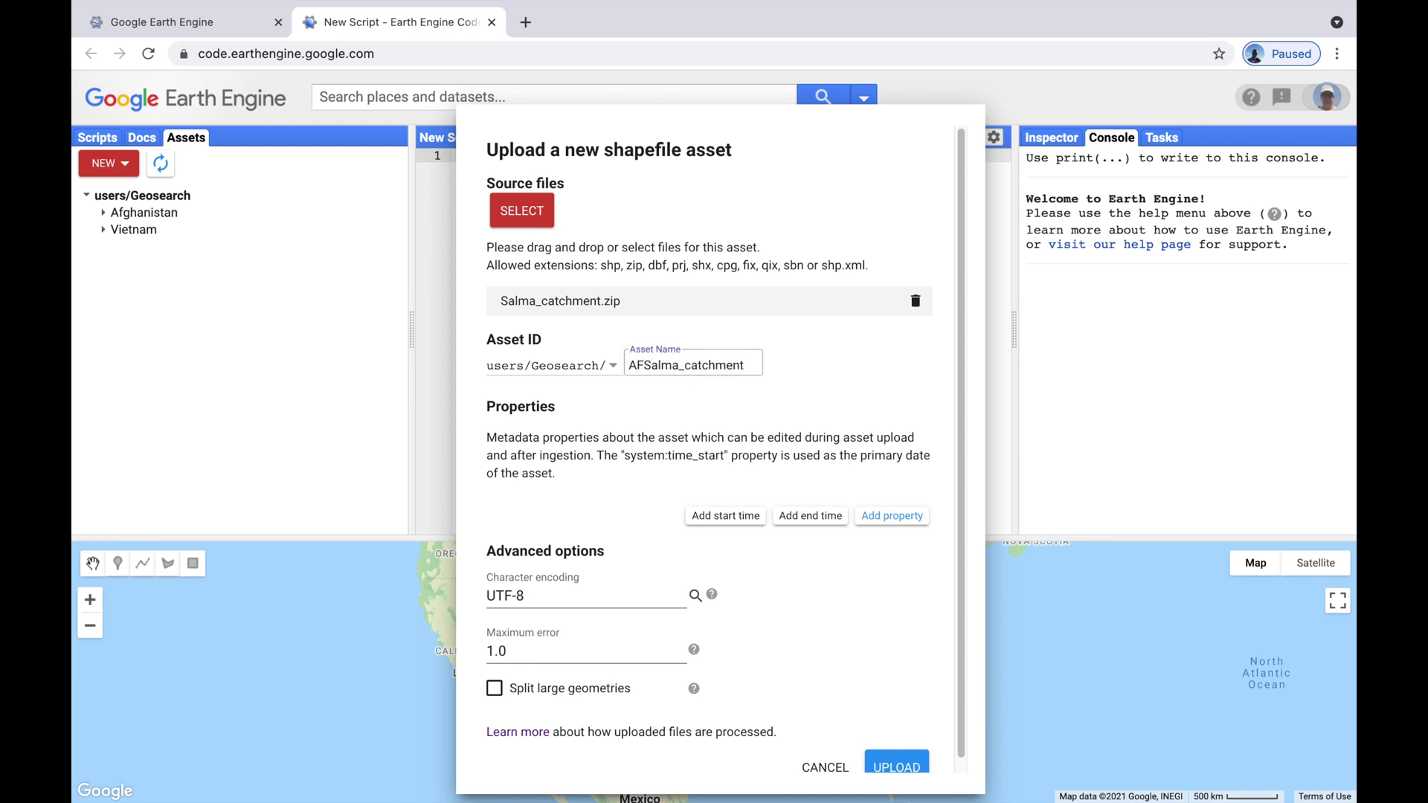
pyautogui.write('_HMFB_')
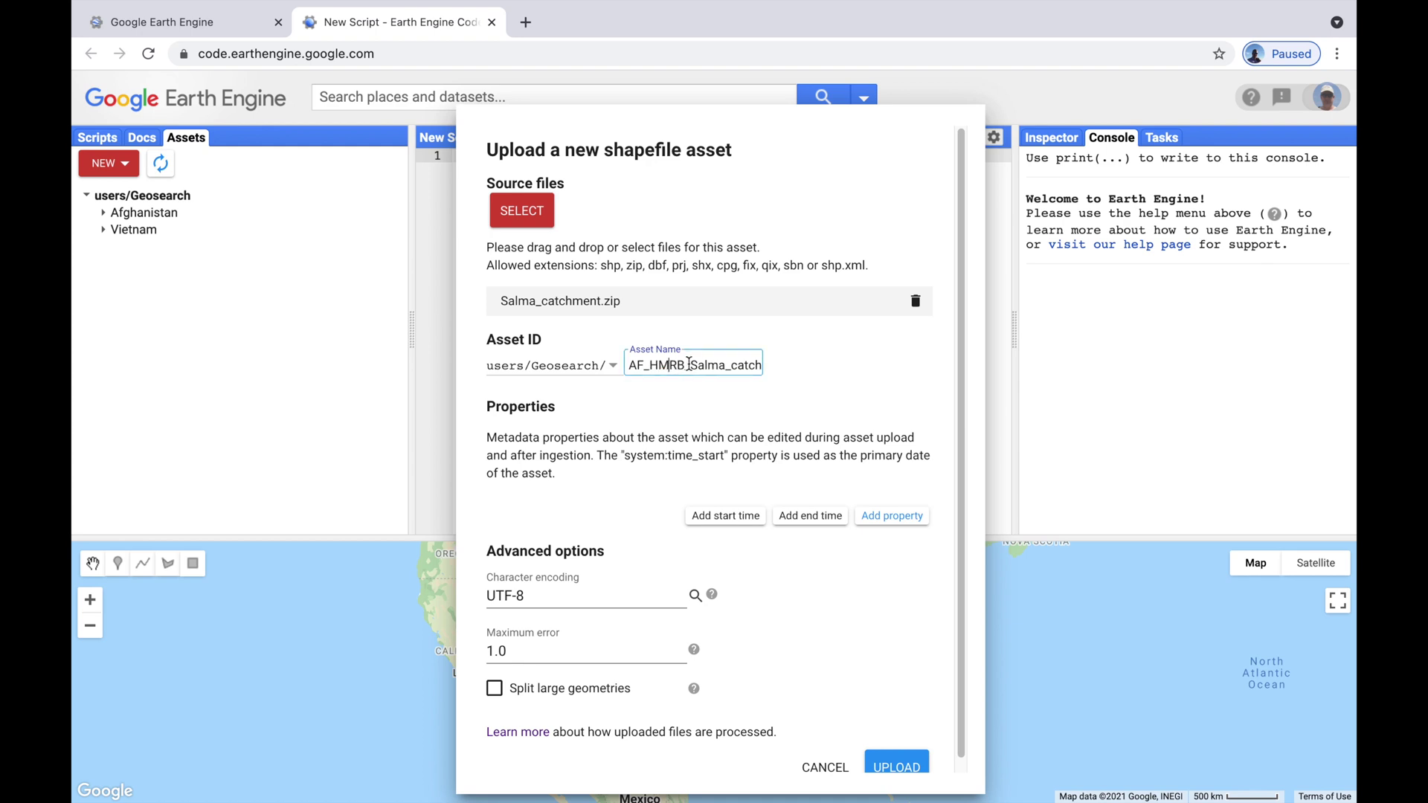
pyautogui.moveTo(689, 363); pyautogui.dragTo(781, 371)
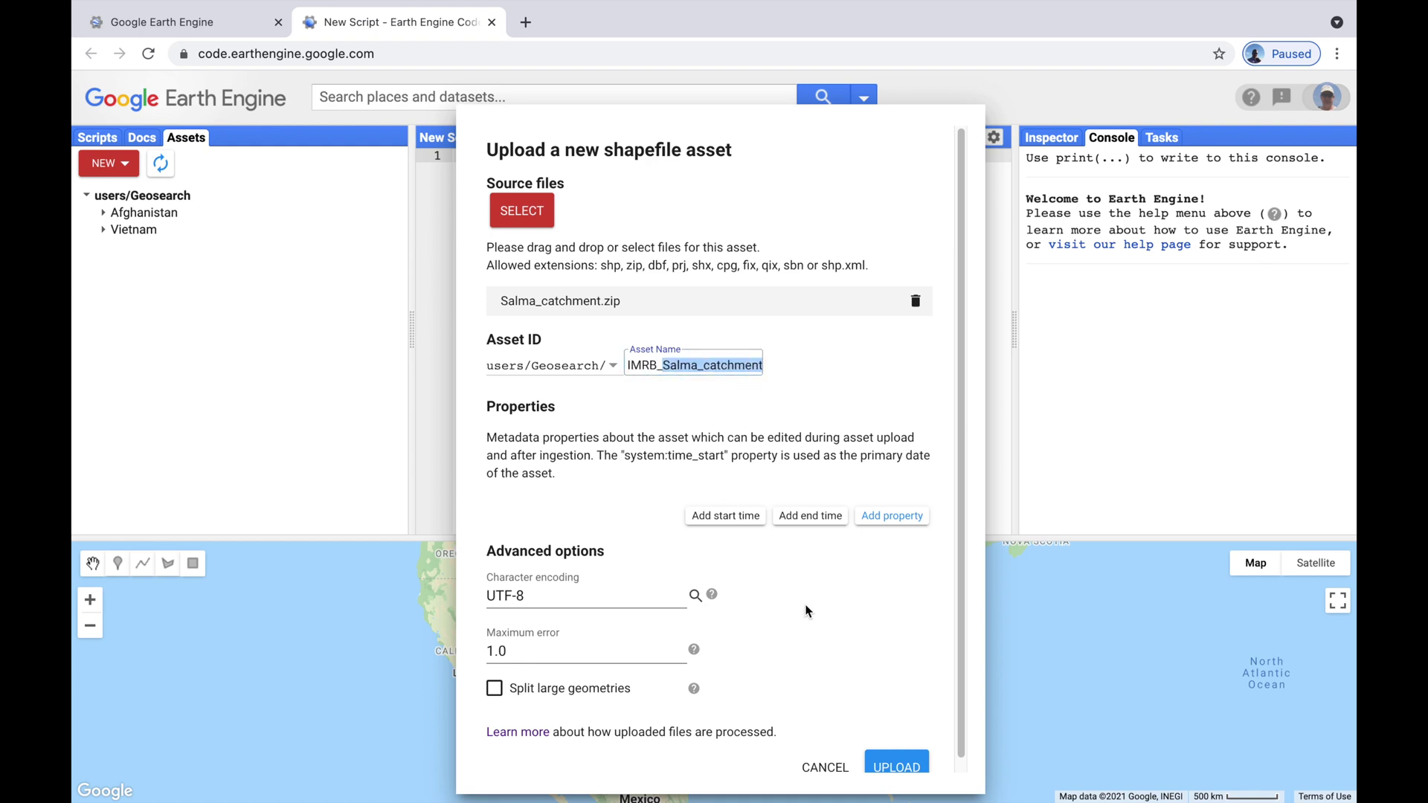
pyautogui.scroll(-1, 807, 611)
pyautogui.click(900, 753)
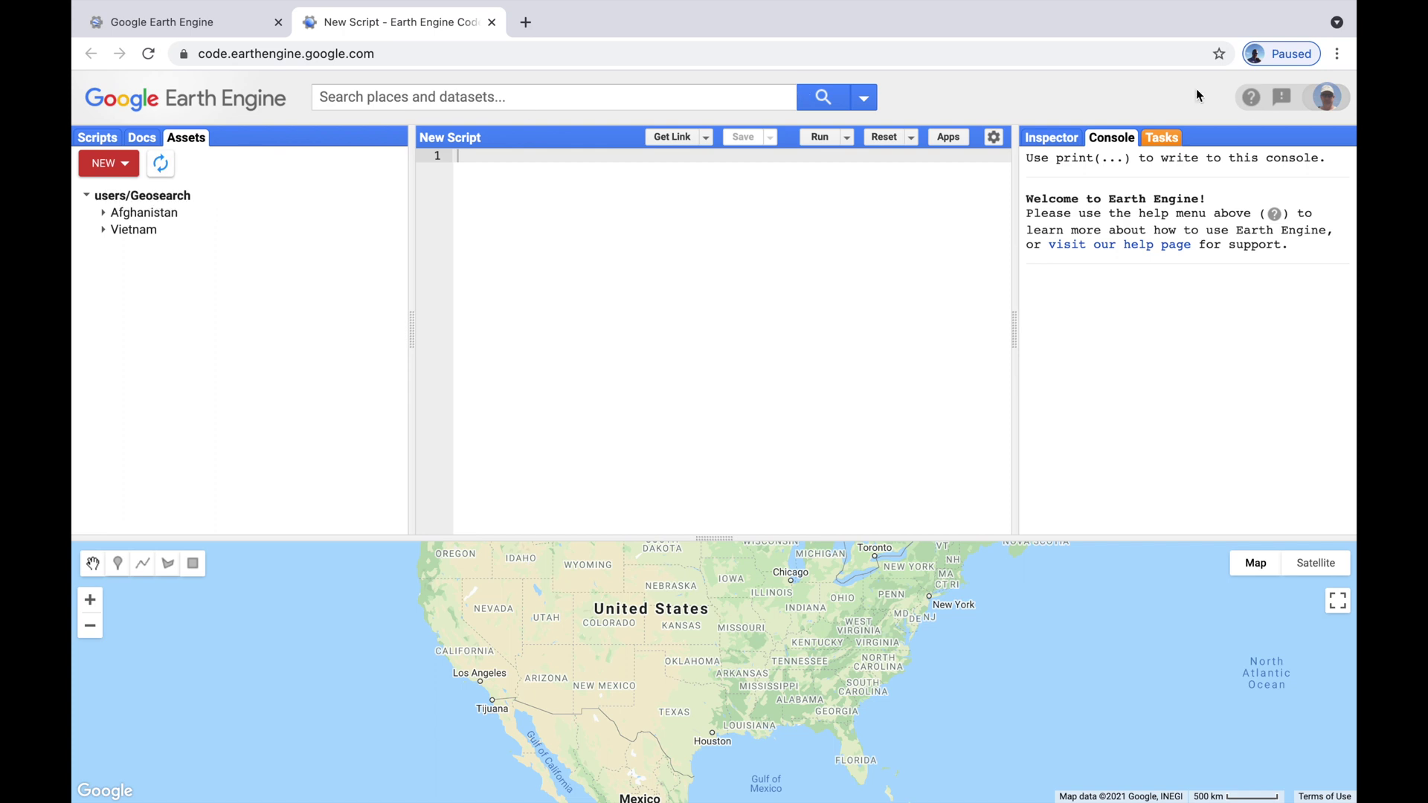
pyautogui.click(1160, 138)
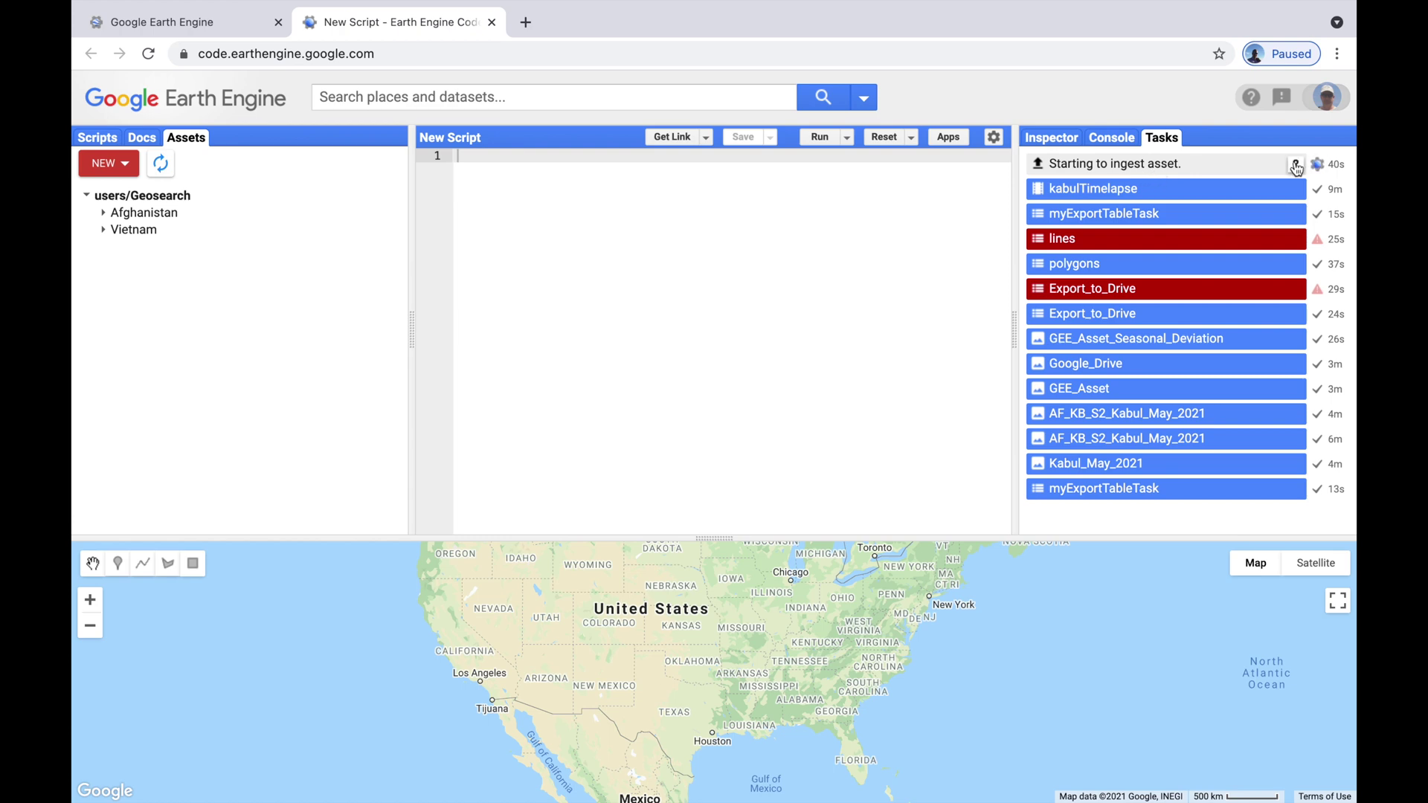
# Confirm the ingest task finished and refresh assets to show AF_HMRB_Salma_catchment
pyautogui.click(1295, 165)
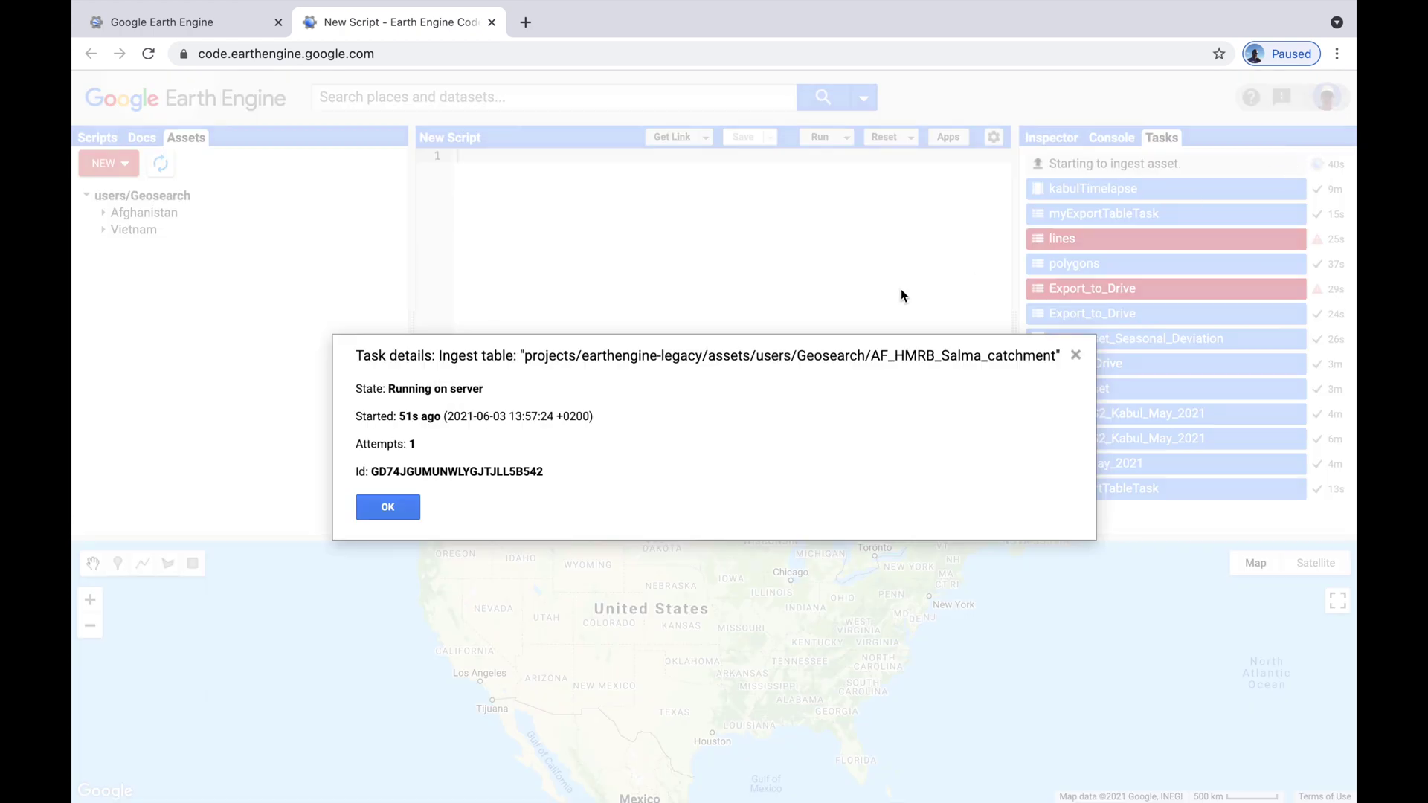
pyautogui.click(394, 511)
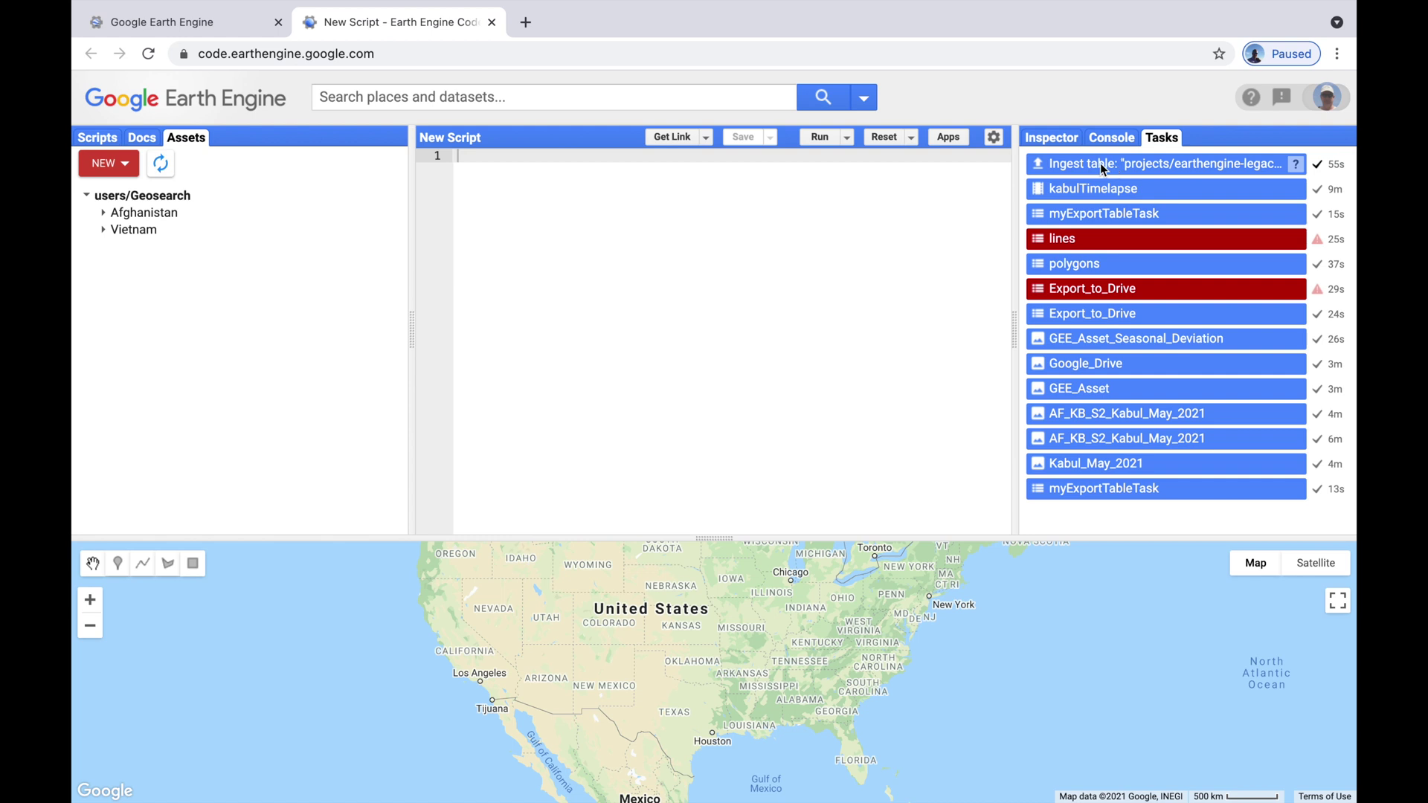
pyautogui.click(161, 165)
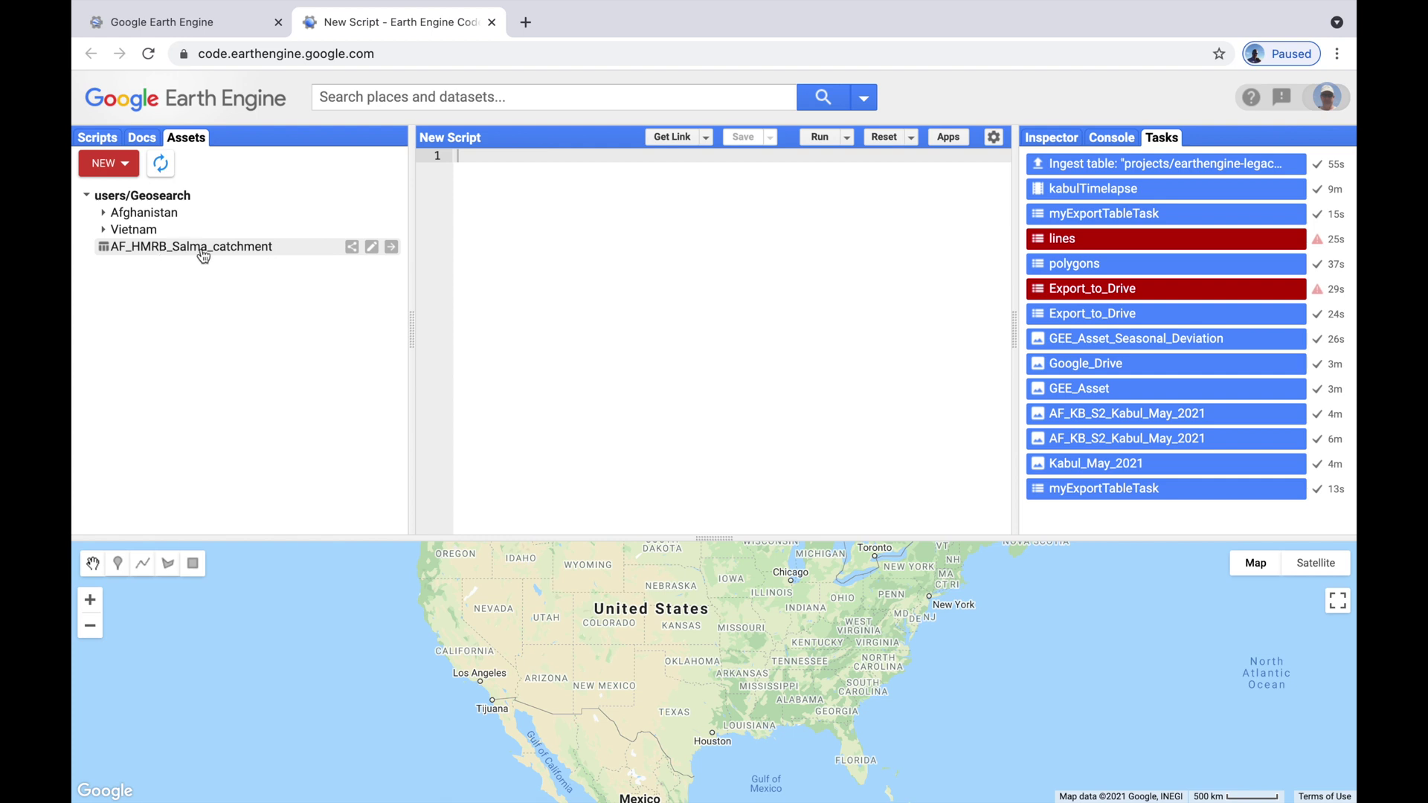
# Inspect the AF_HMRB_Salma_catchment asset's description and feature attribute table
pyautogui.click(251, 253)
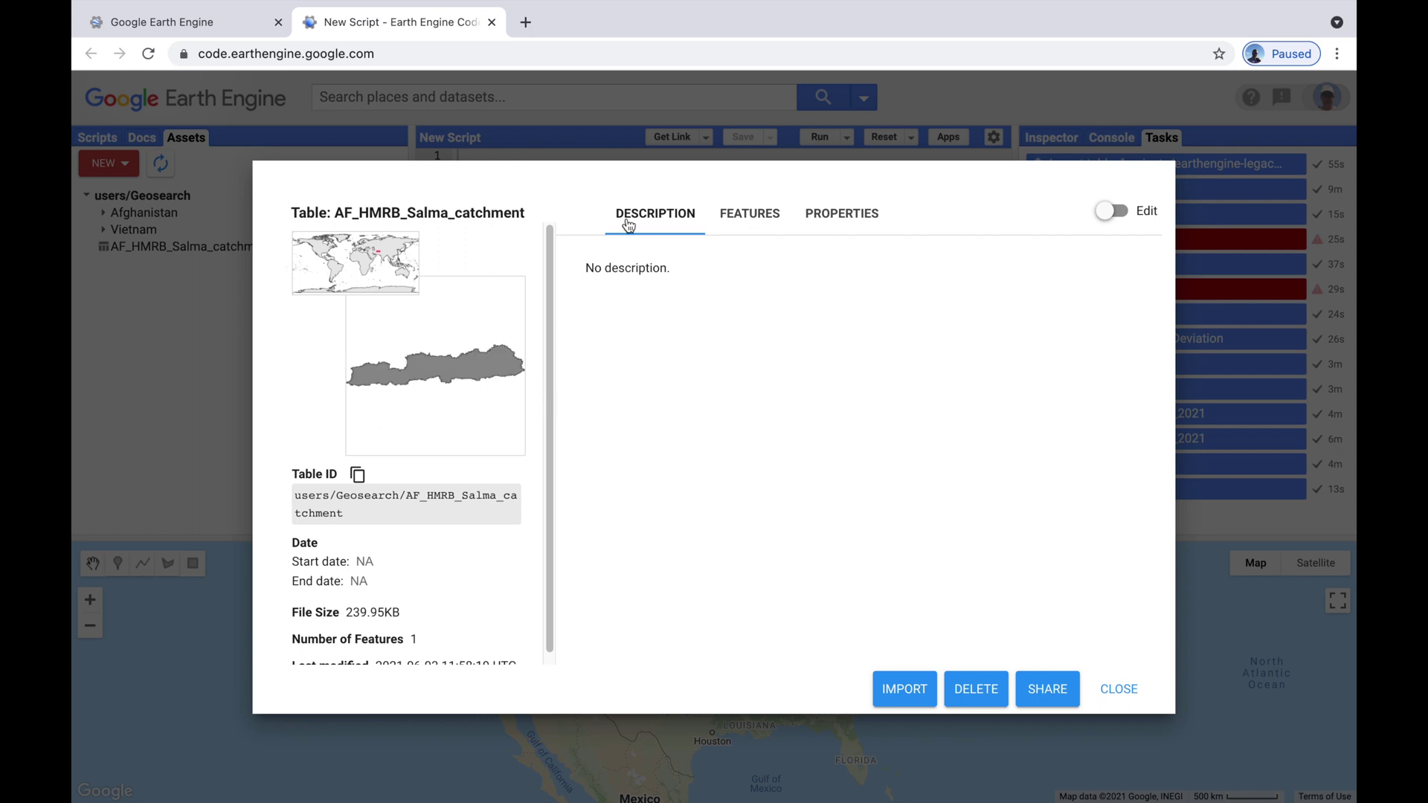
pyautogui.click(749, 217)
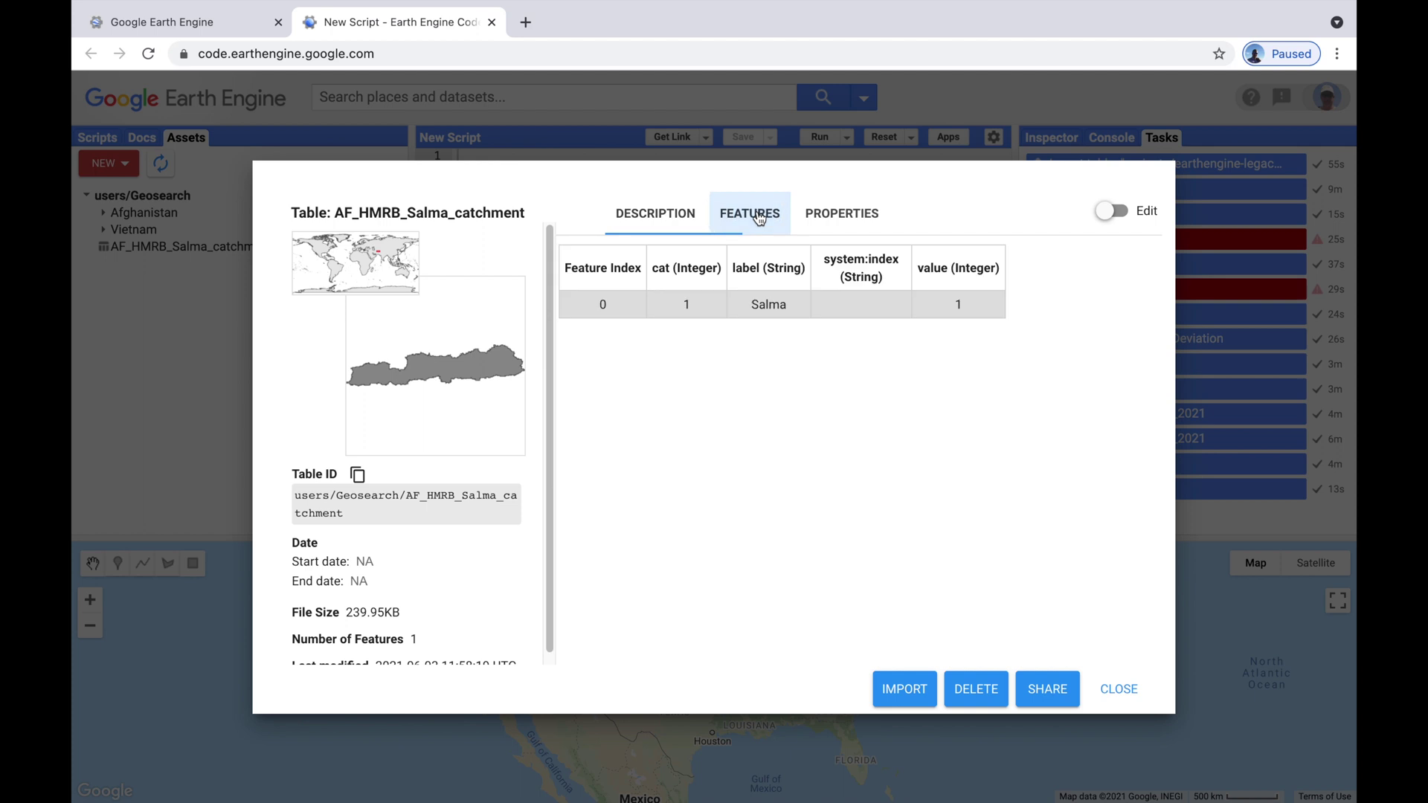
pyautogui.click(648, 217)
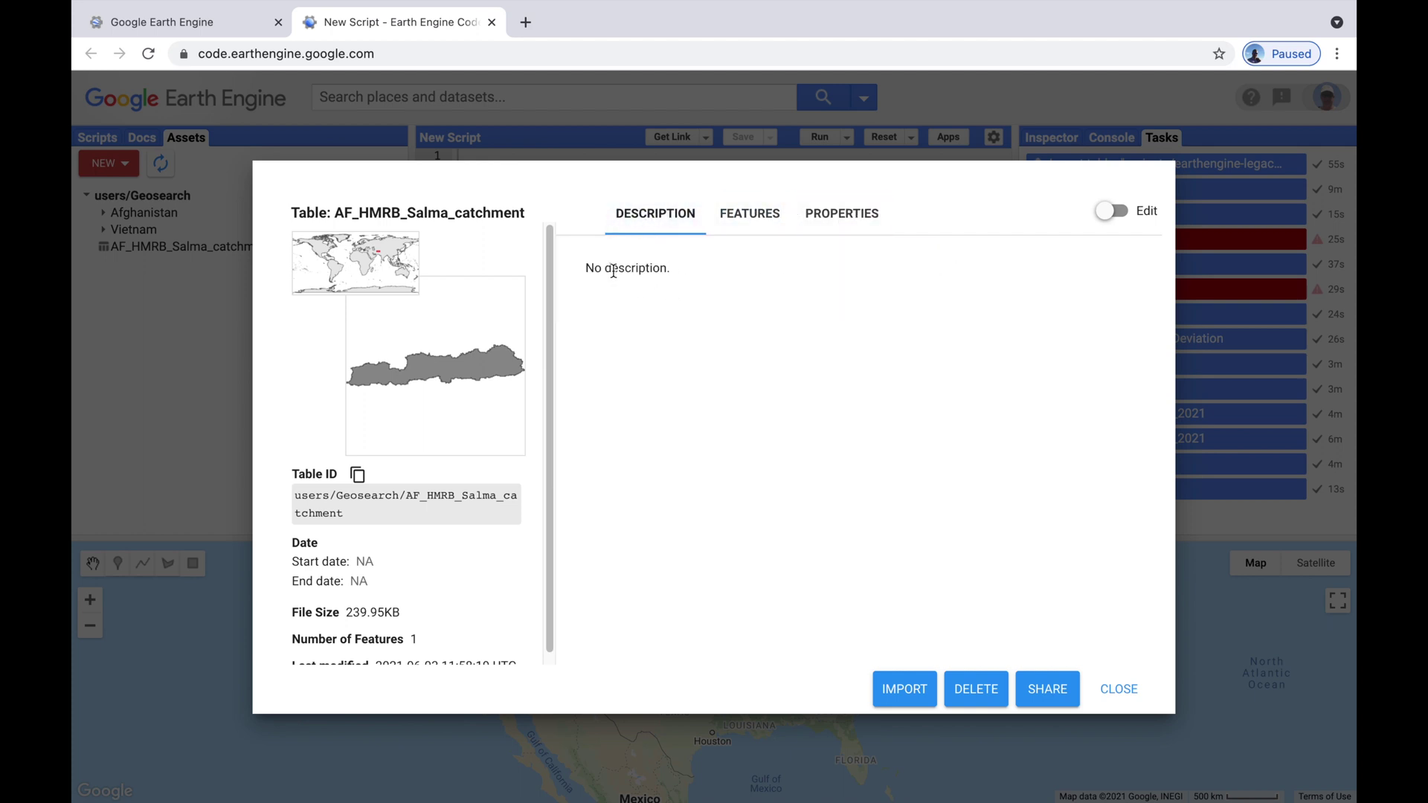
pyautogui.scroll(-1, 447, 491)
pyautogui.click(1118, 688)
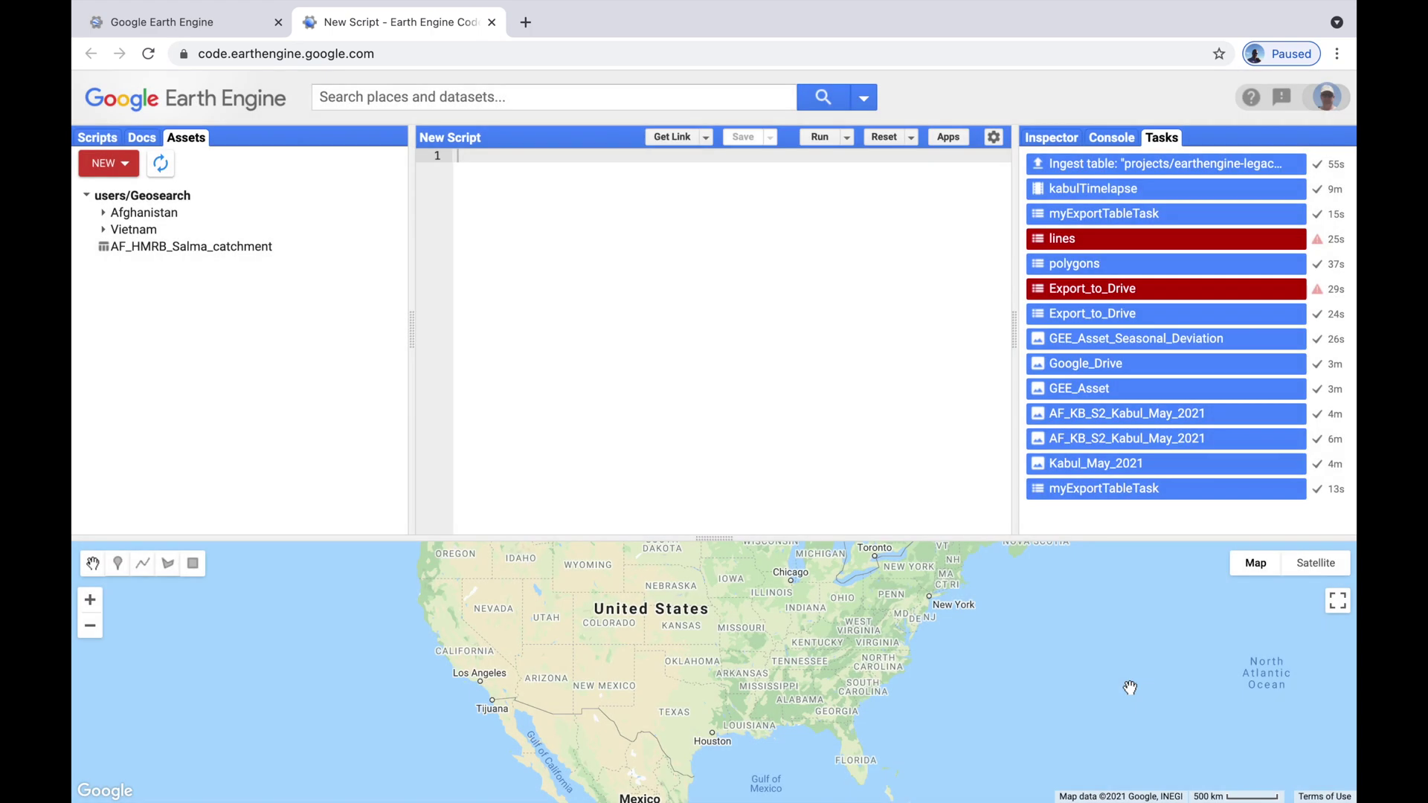
# Move the table into the Afghanistan folder, make it readable by anyone, and copy its link
pyautogui.moveTo(138, 252); pyautogui.dragTo(143, 215)
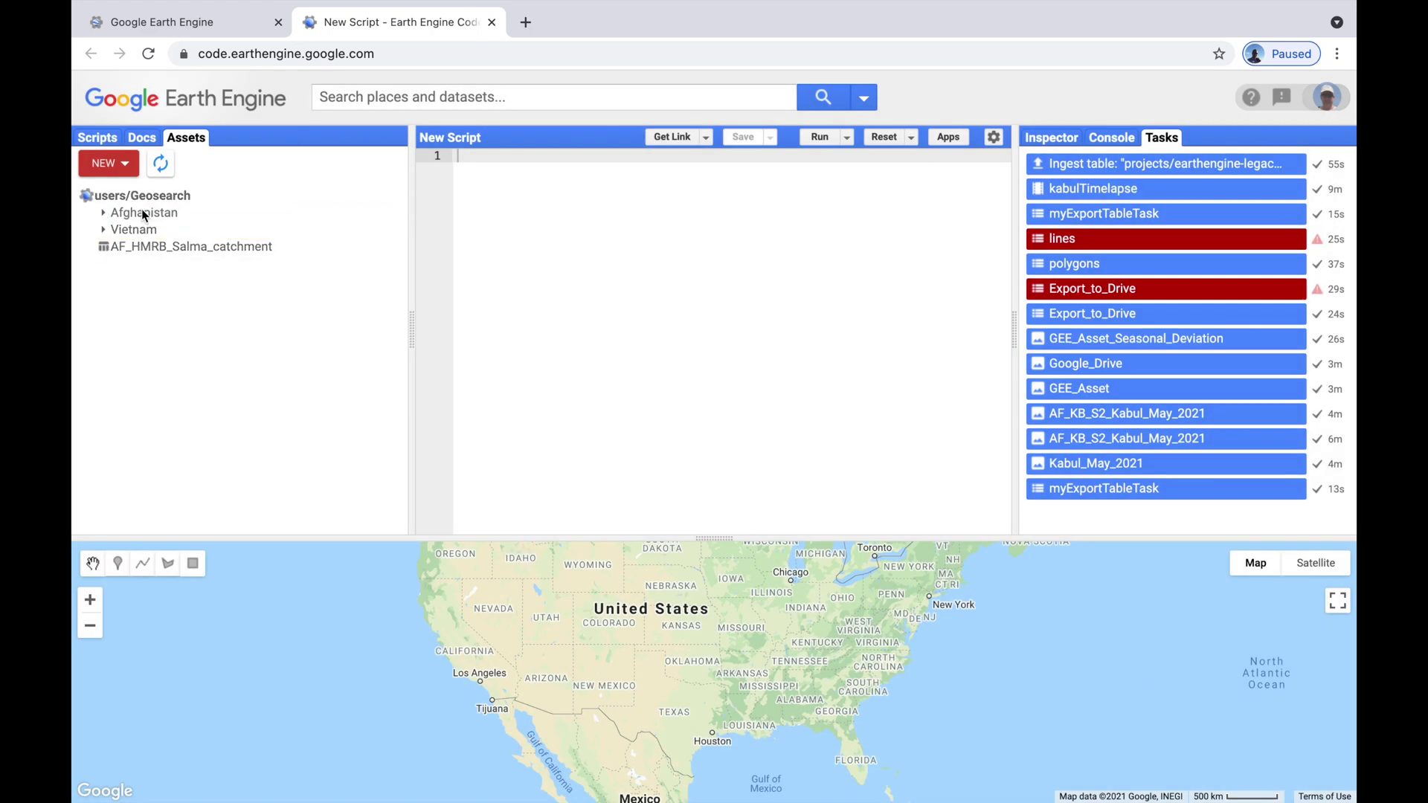
pyautogui.click(103, 214)
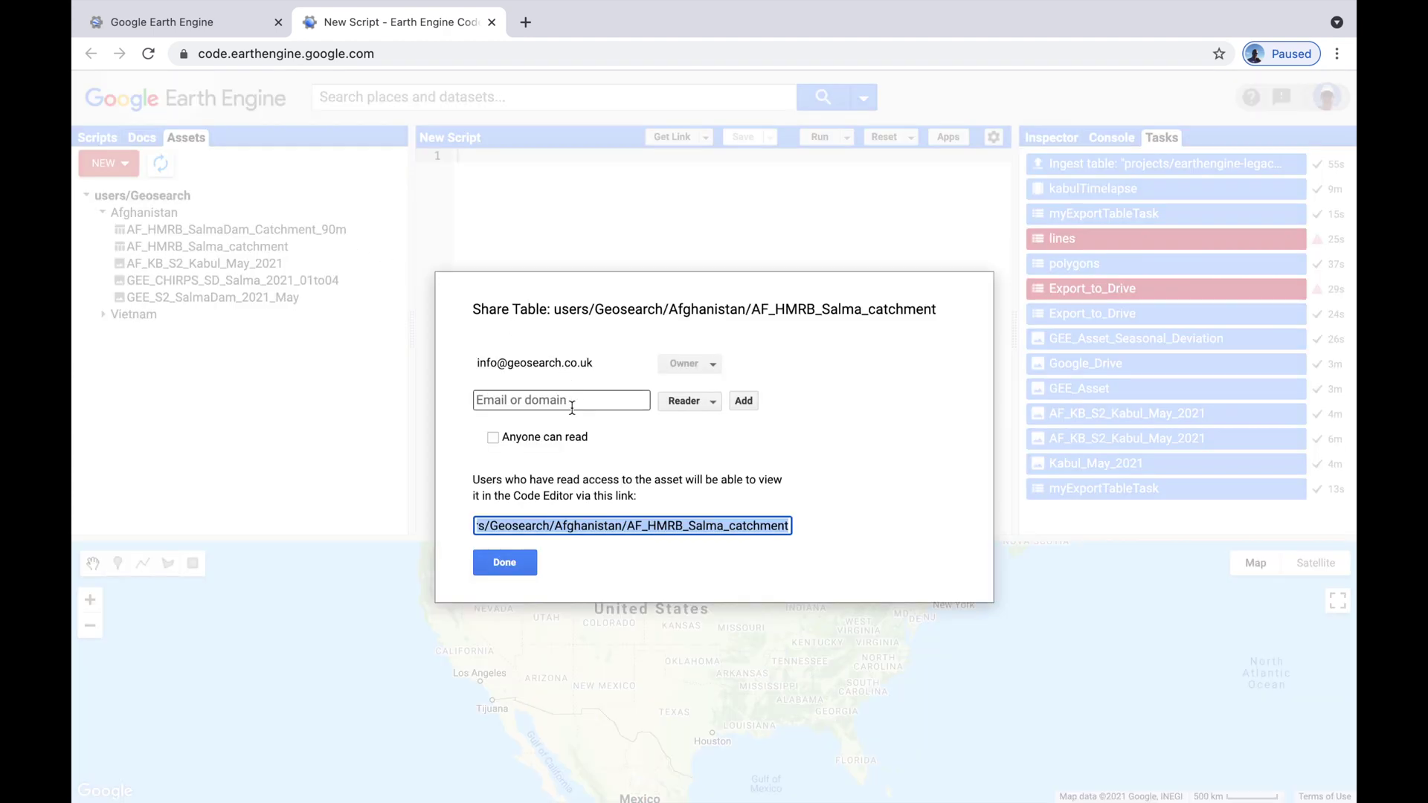
pyautogui.click(493, 438)
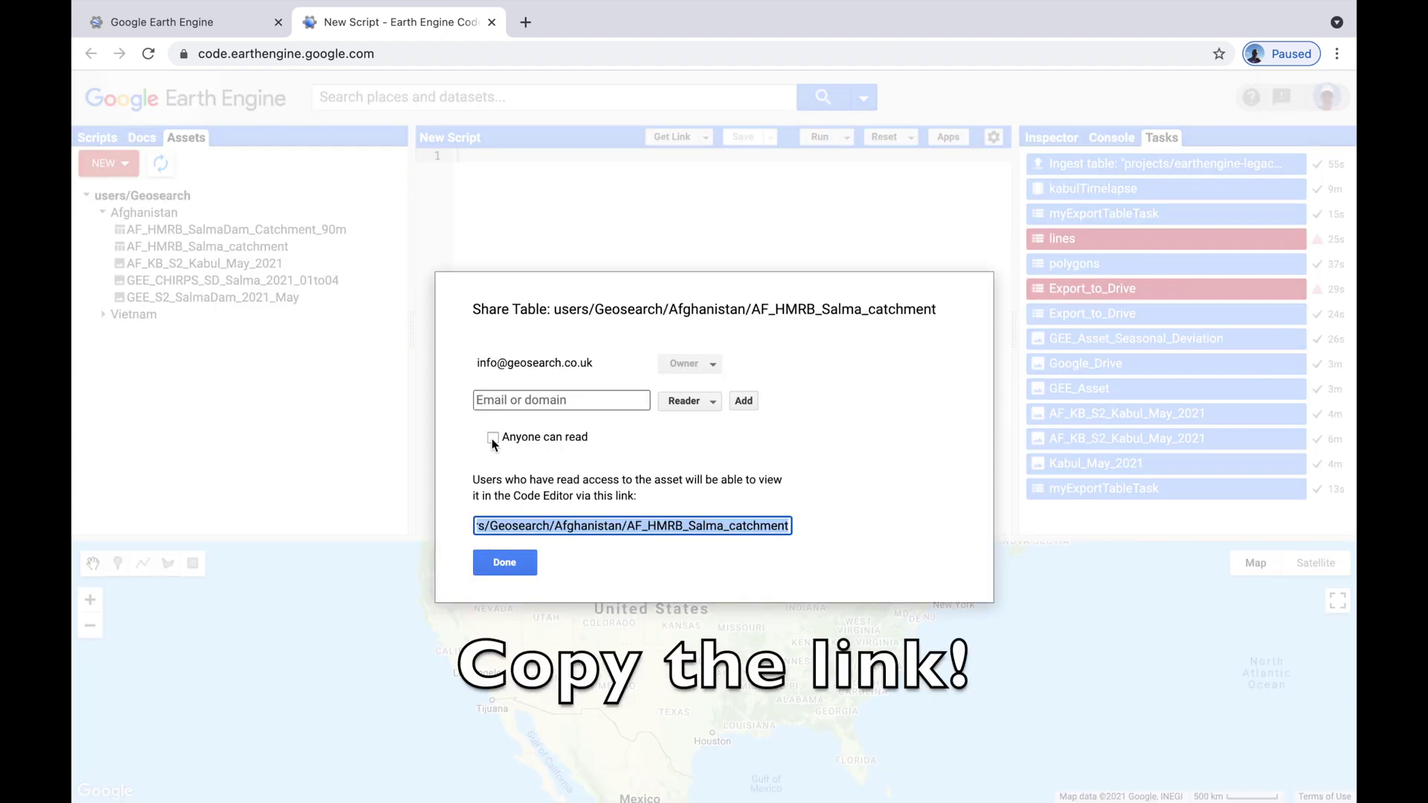
pyautogui.rightClick(542, 524)
pyautogui.click(591, 568)
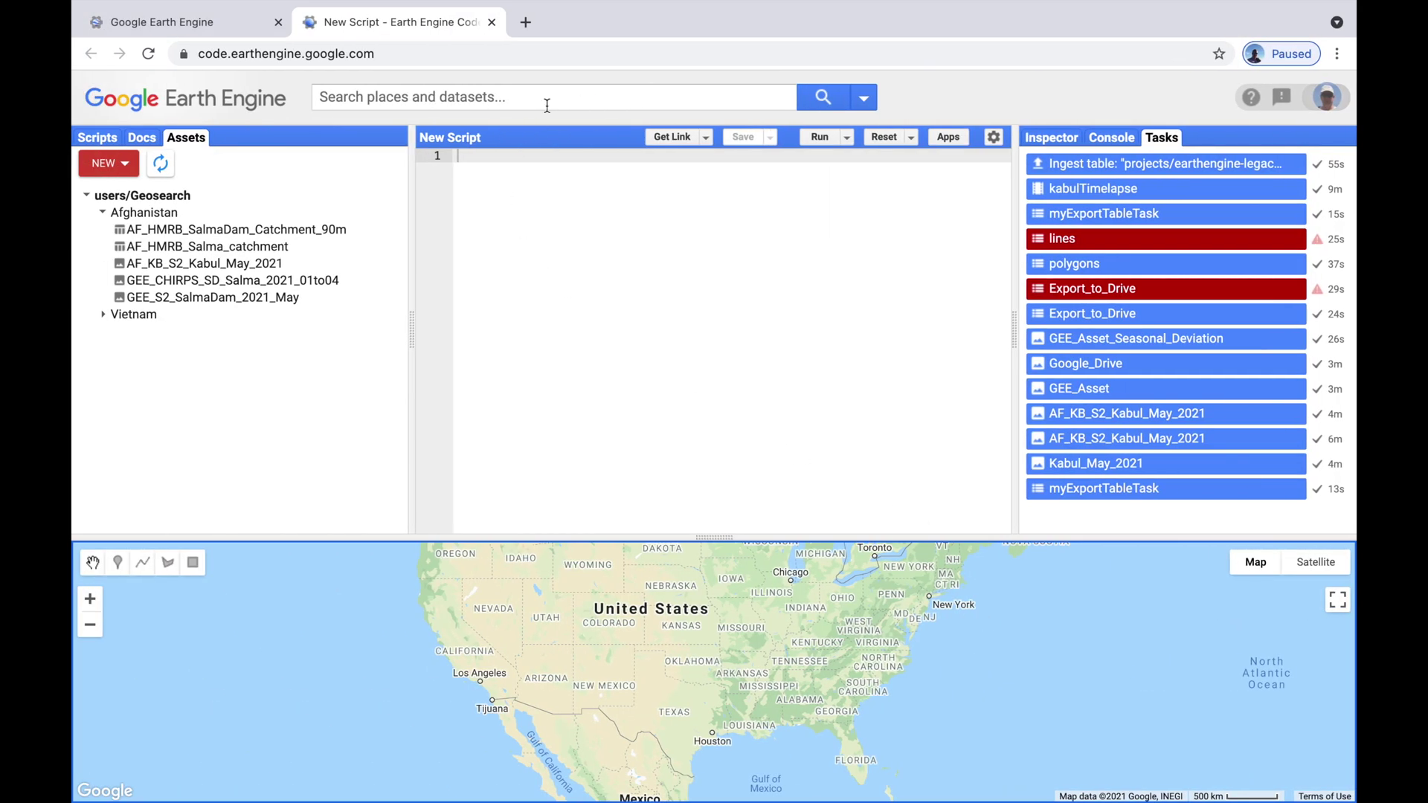
# Load Climate Engine from the Hydrology bookmarks in a new tab and dismiss the welcome window
pyautogui.click(525, 23)
pyautogui.click(569, 83)
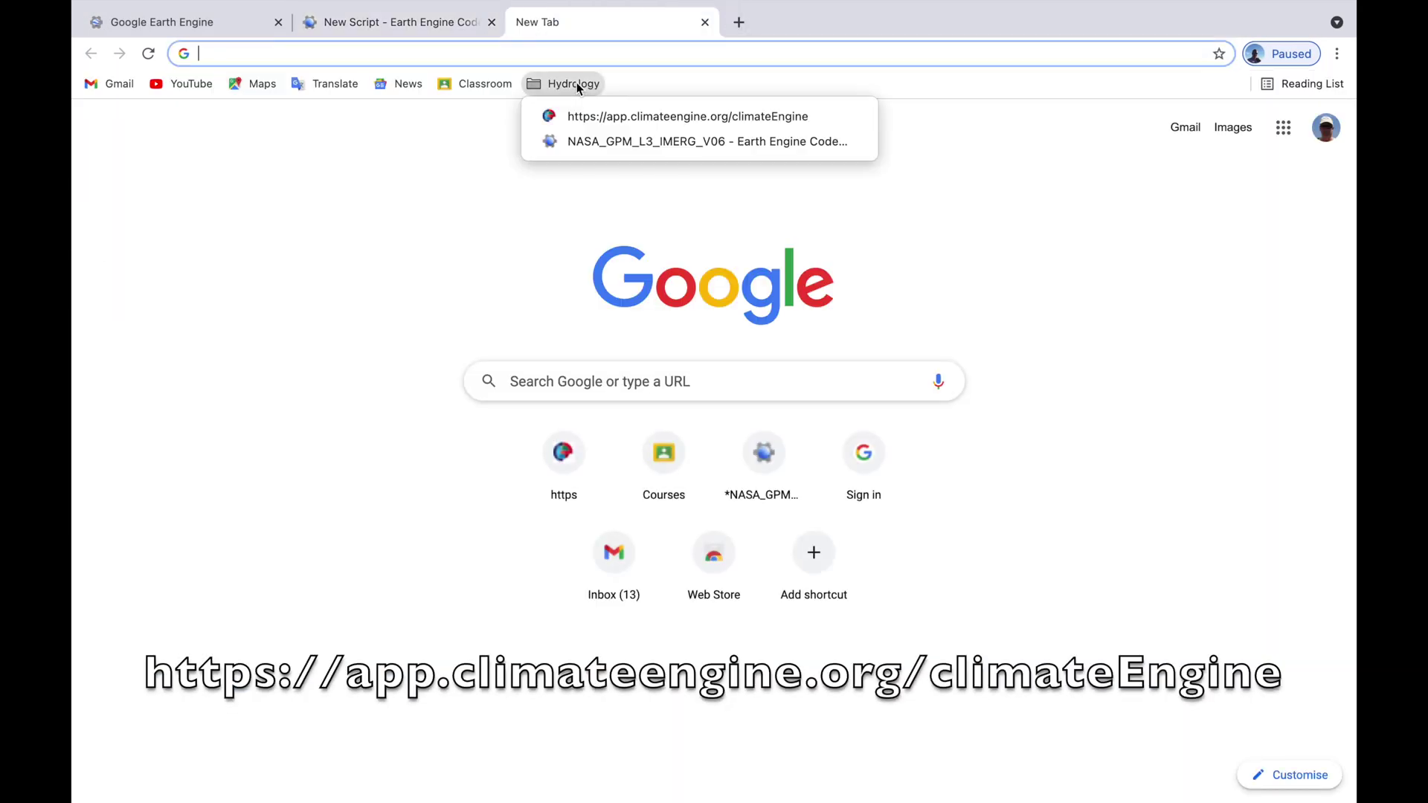
pyautogui.click(615, 115)
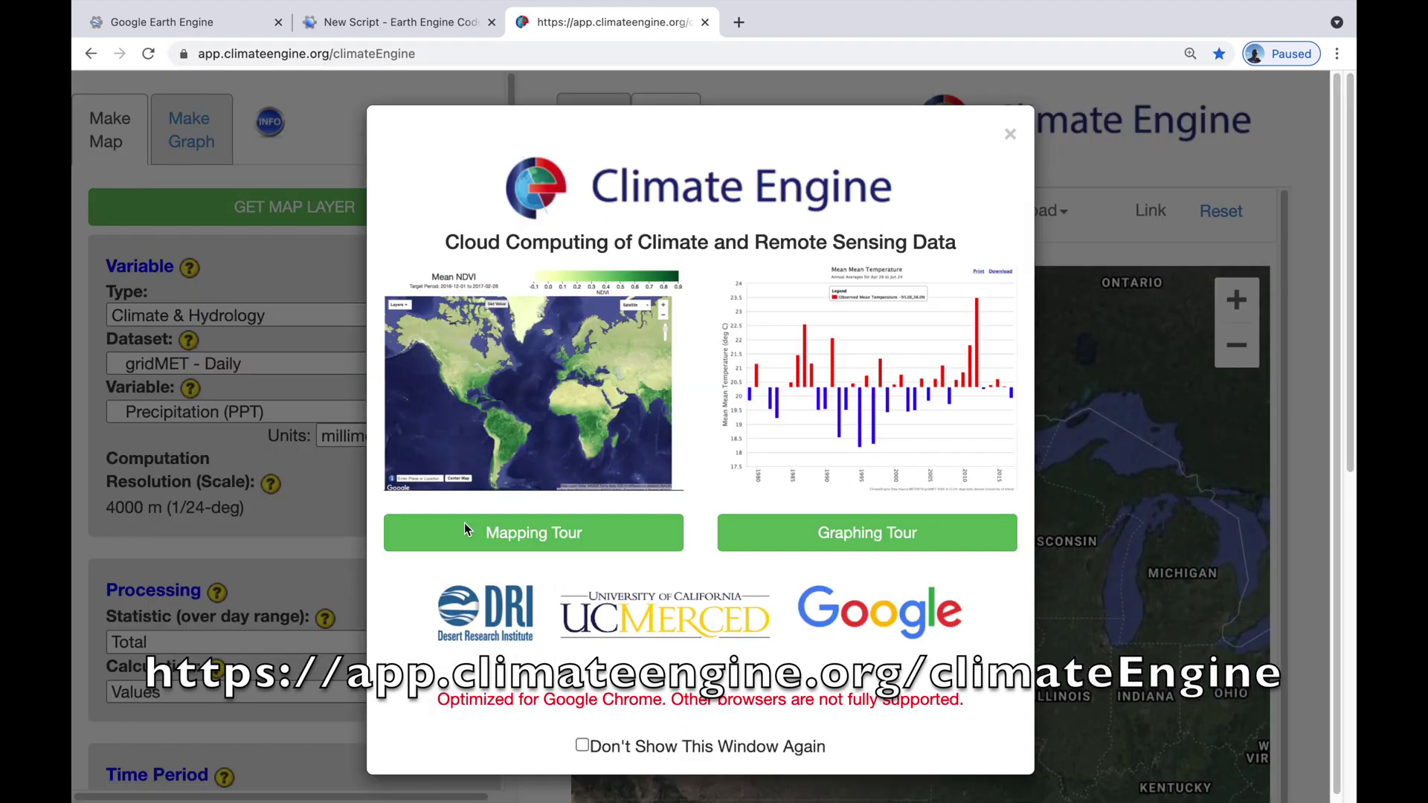
pyautogui.click(1010, 136)
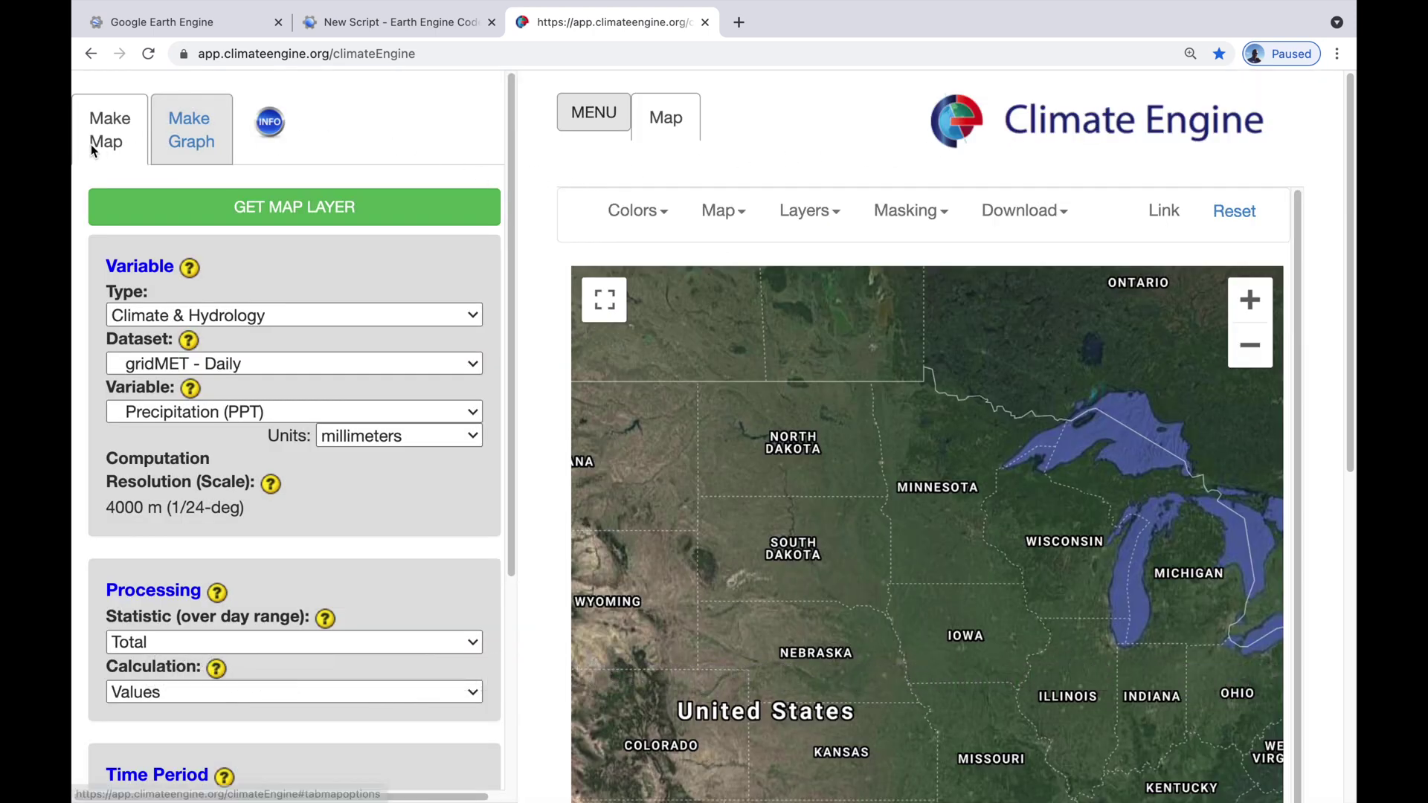
# Start a time-series graph with region type Custom Polygon from Table Asset
pyautogui.click(197, 142)
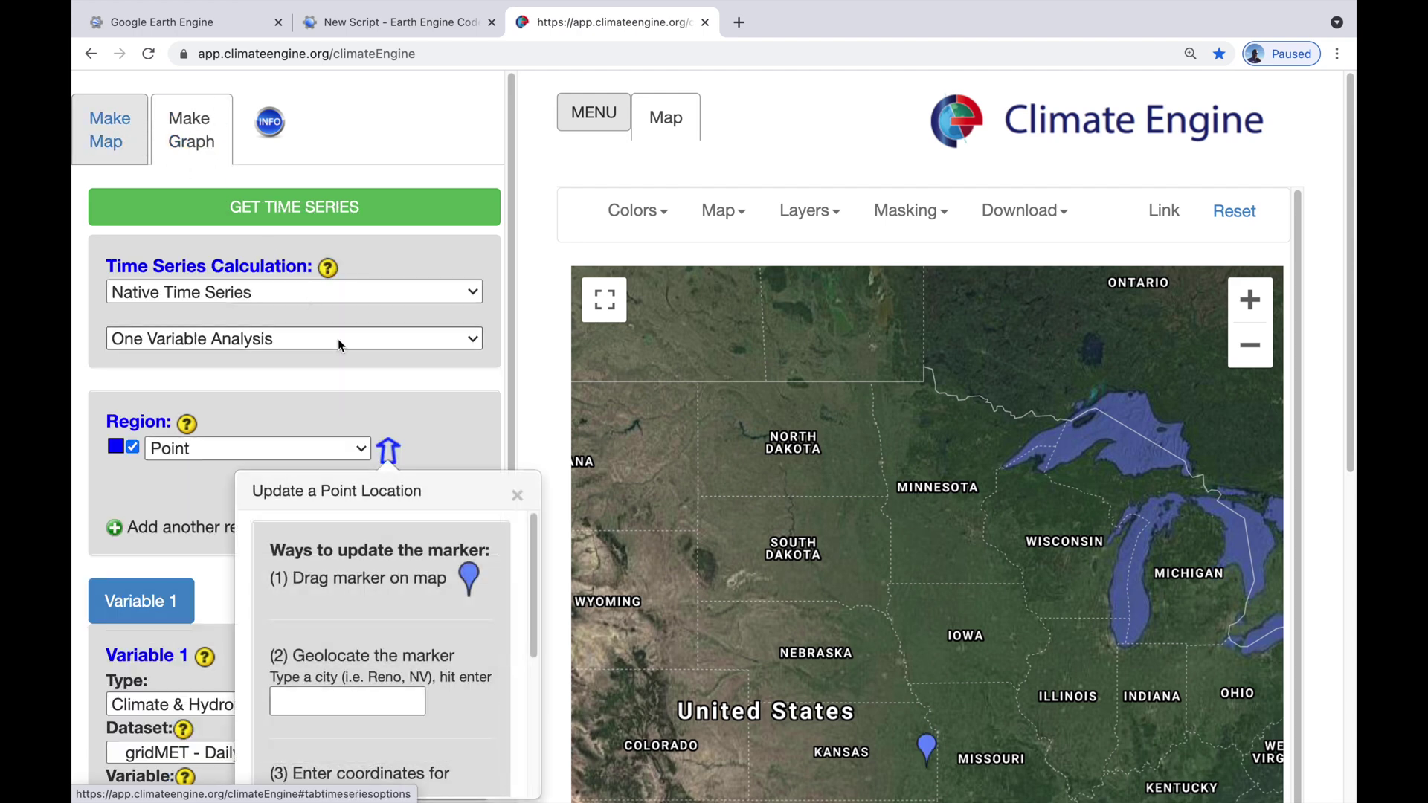
pyautogui.scroll(-2, 391, 425)
pyautogui.scroll(-1, 391, 425)
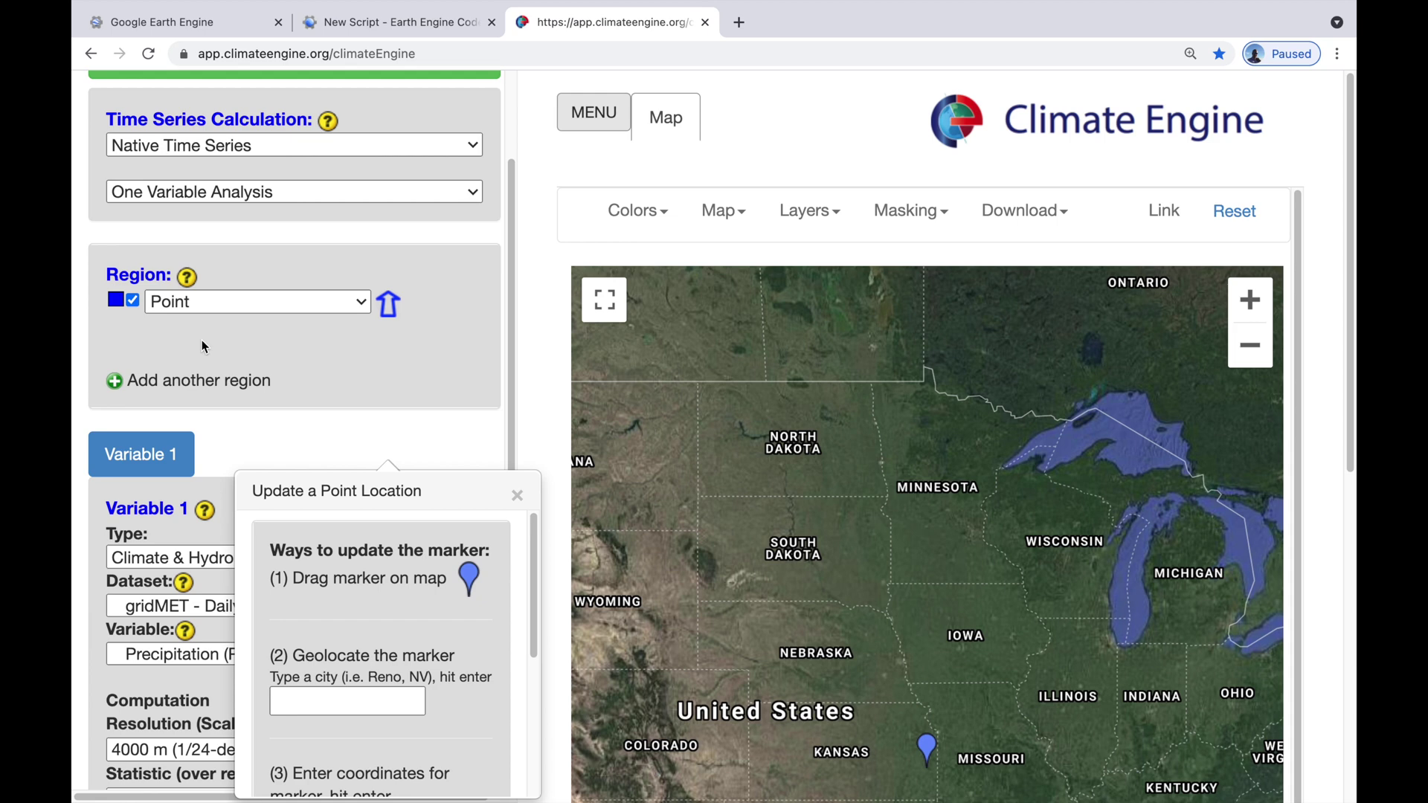
pyautogui.click(362, 303)
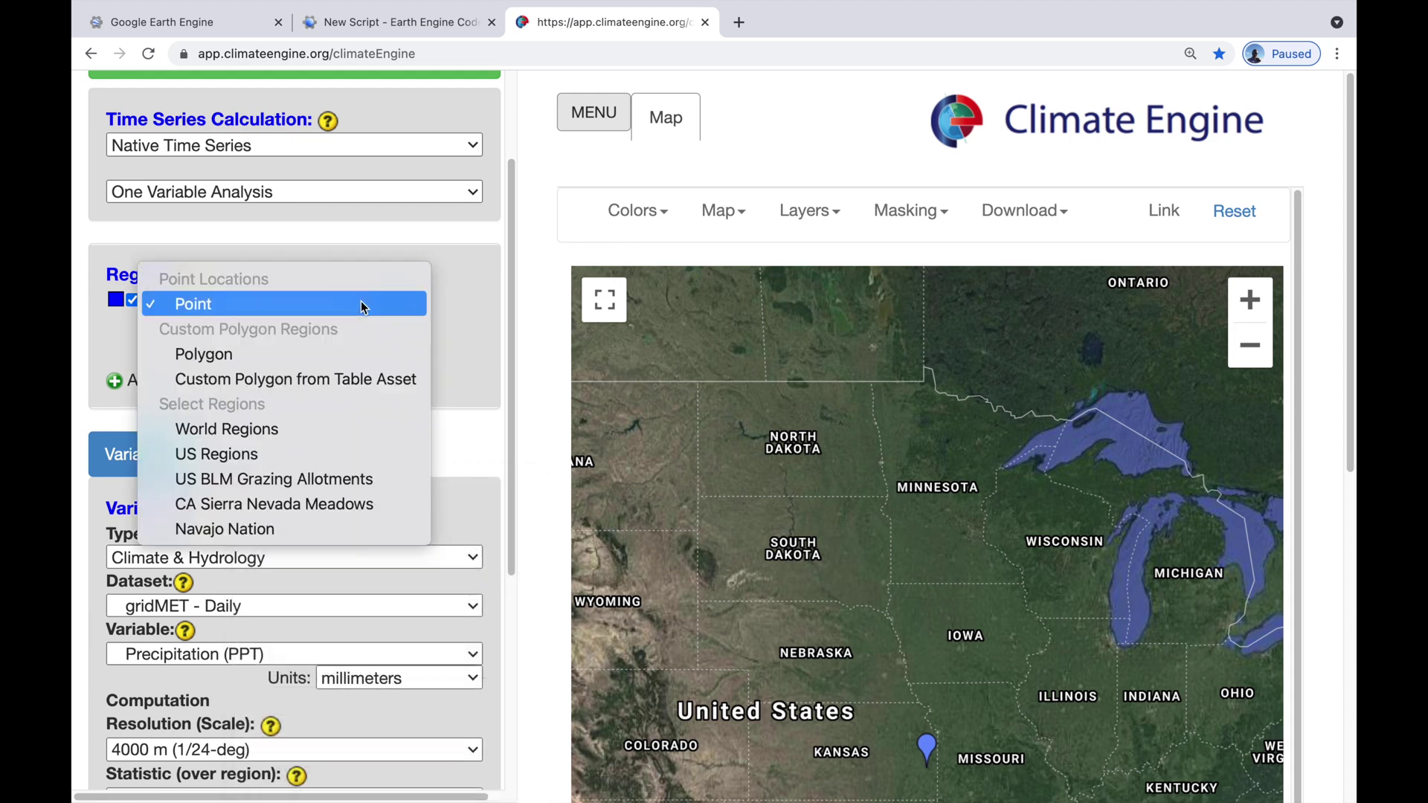
pyautogui.click(348, 386)
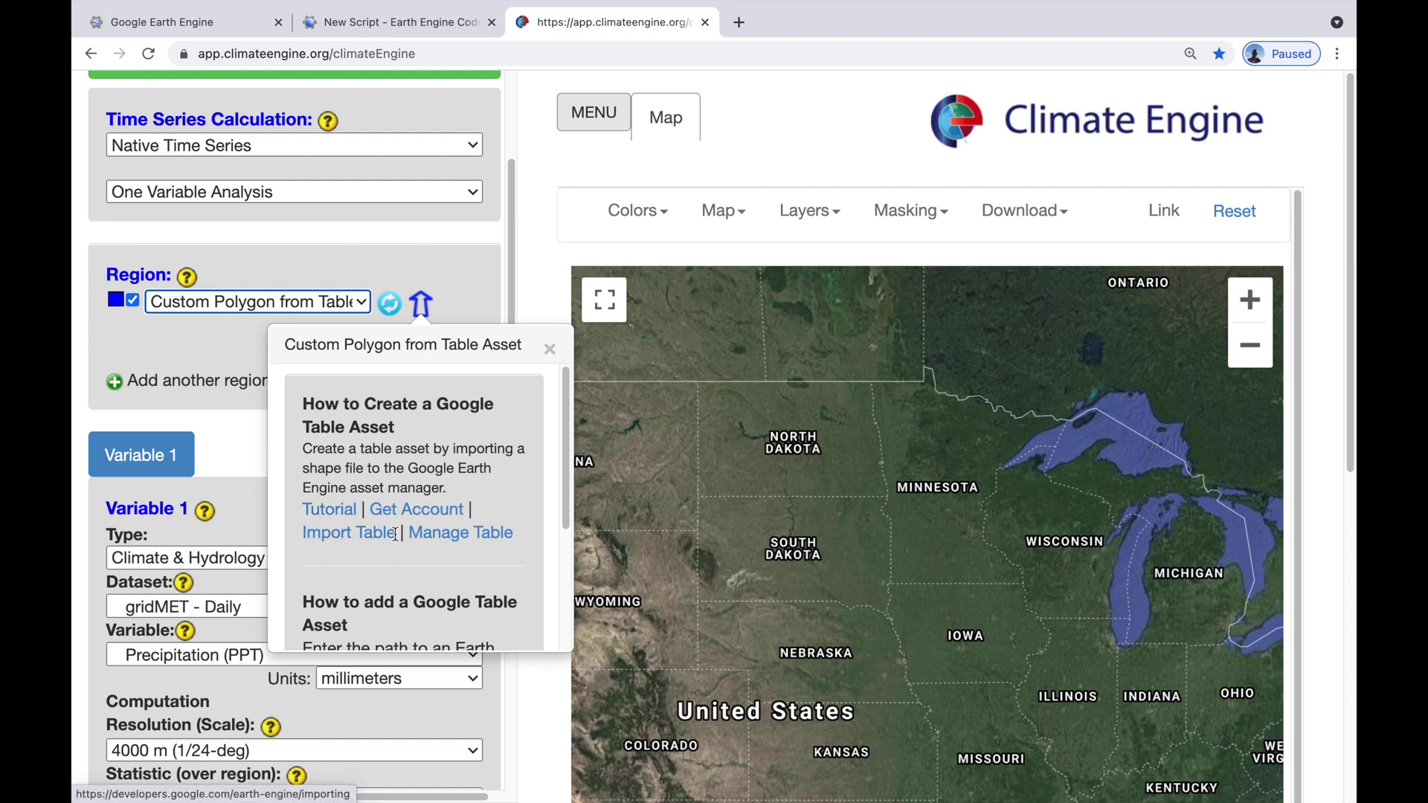
# Paste the Salma catchment asset path into the table asset field
pyautogui.scroll(-5, 408, 552)
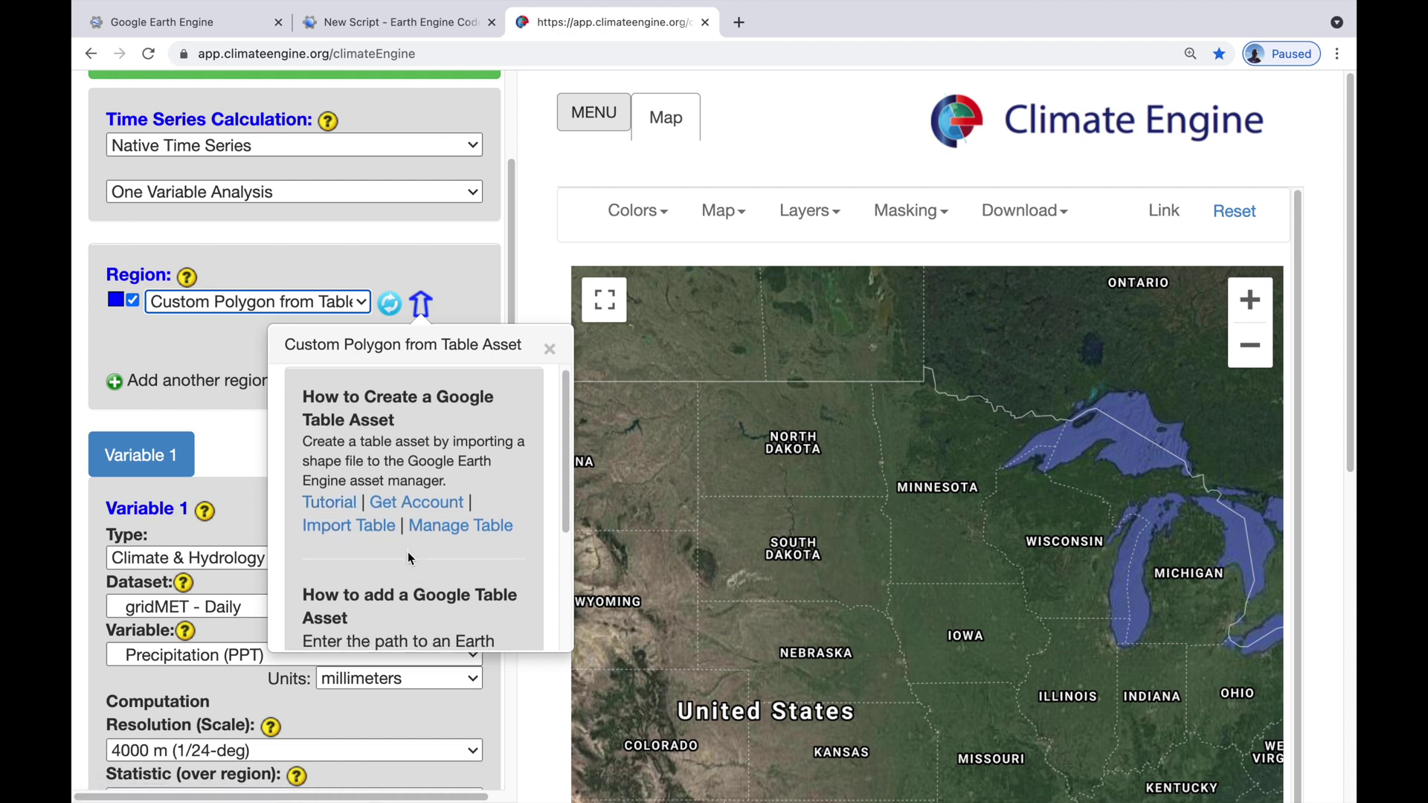
pyautogui.click(368, 504)
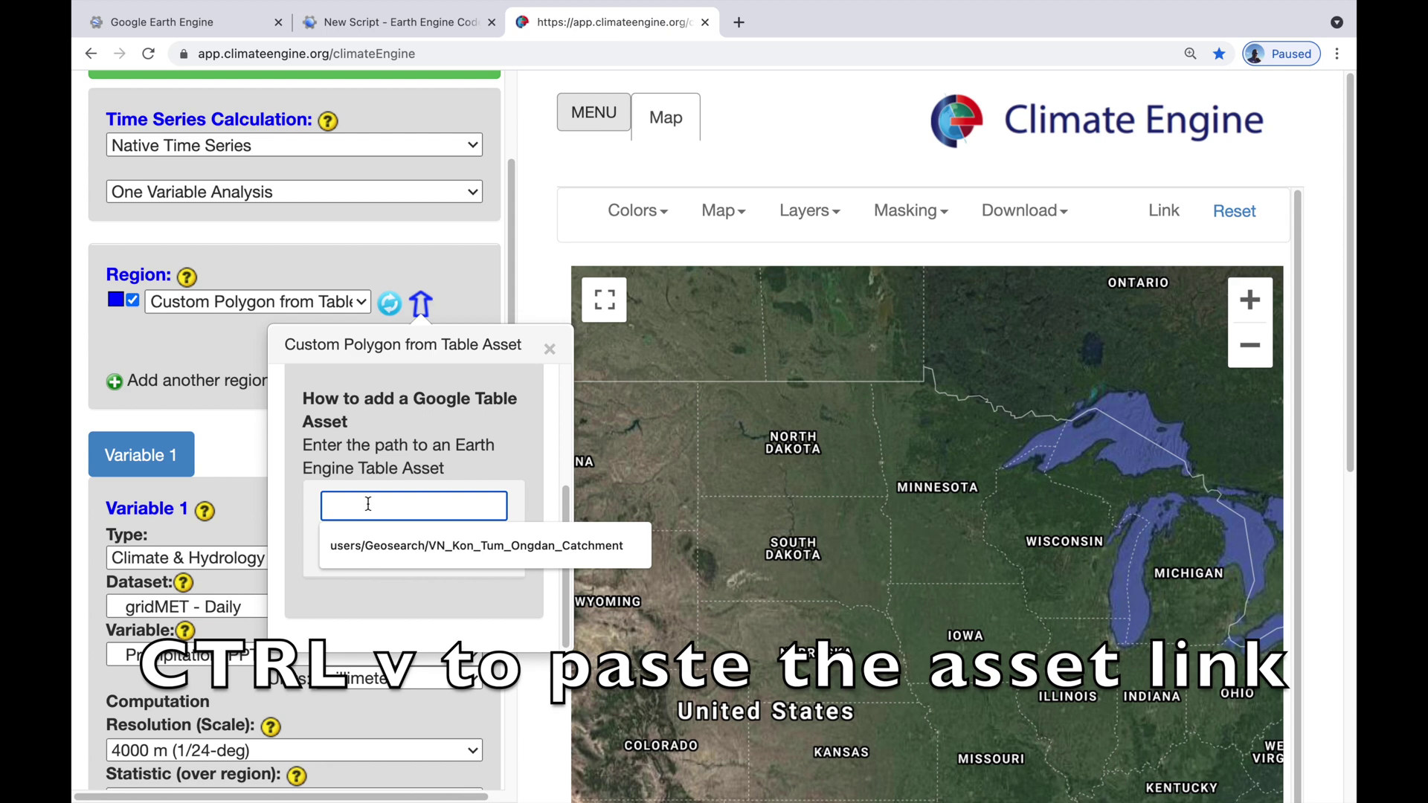
pyautogui.rightClick(372, 495)
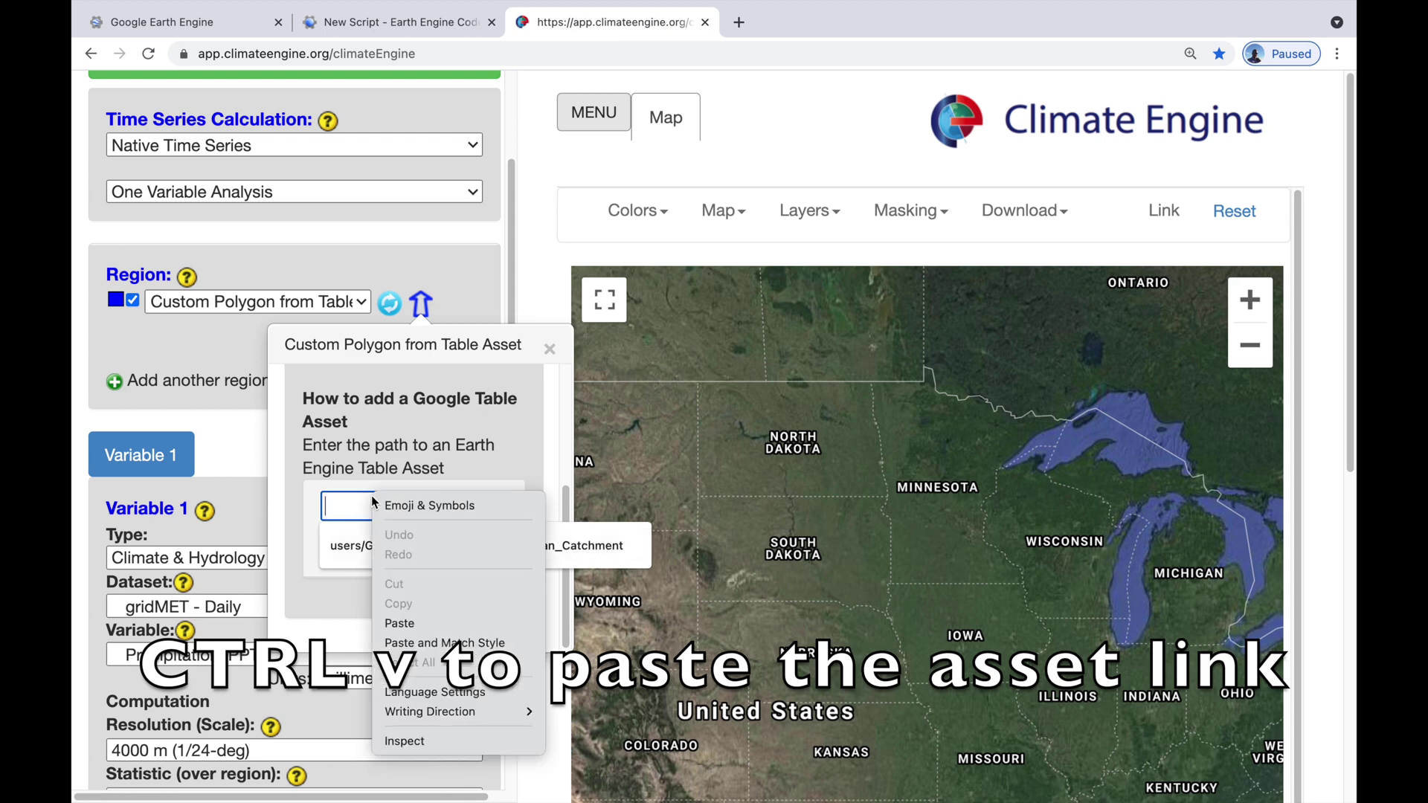
pyautogui.click(413, 627)
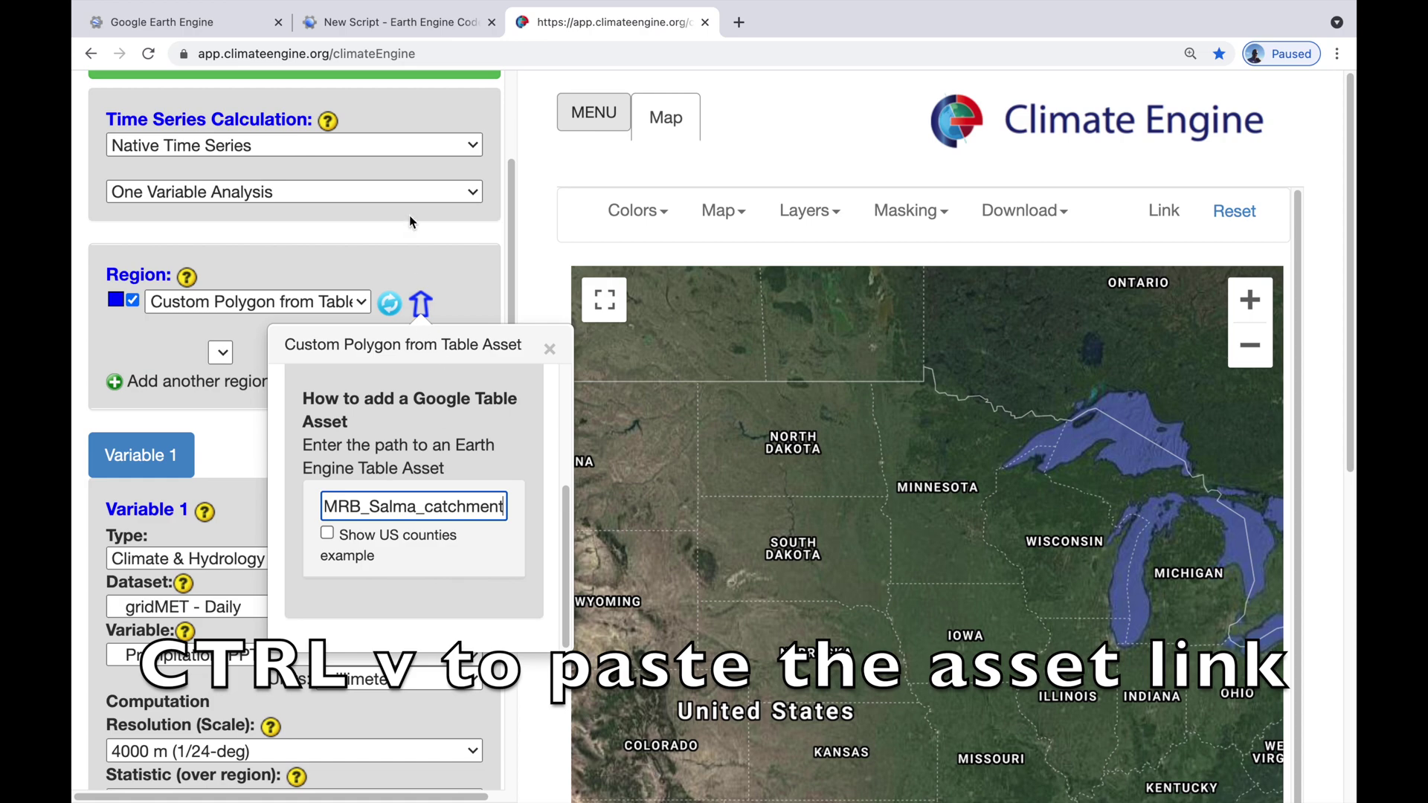
pyautogui.click(443, 270)
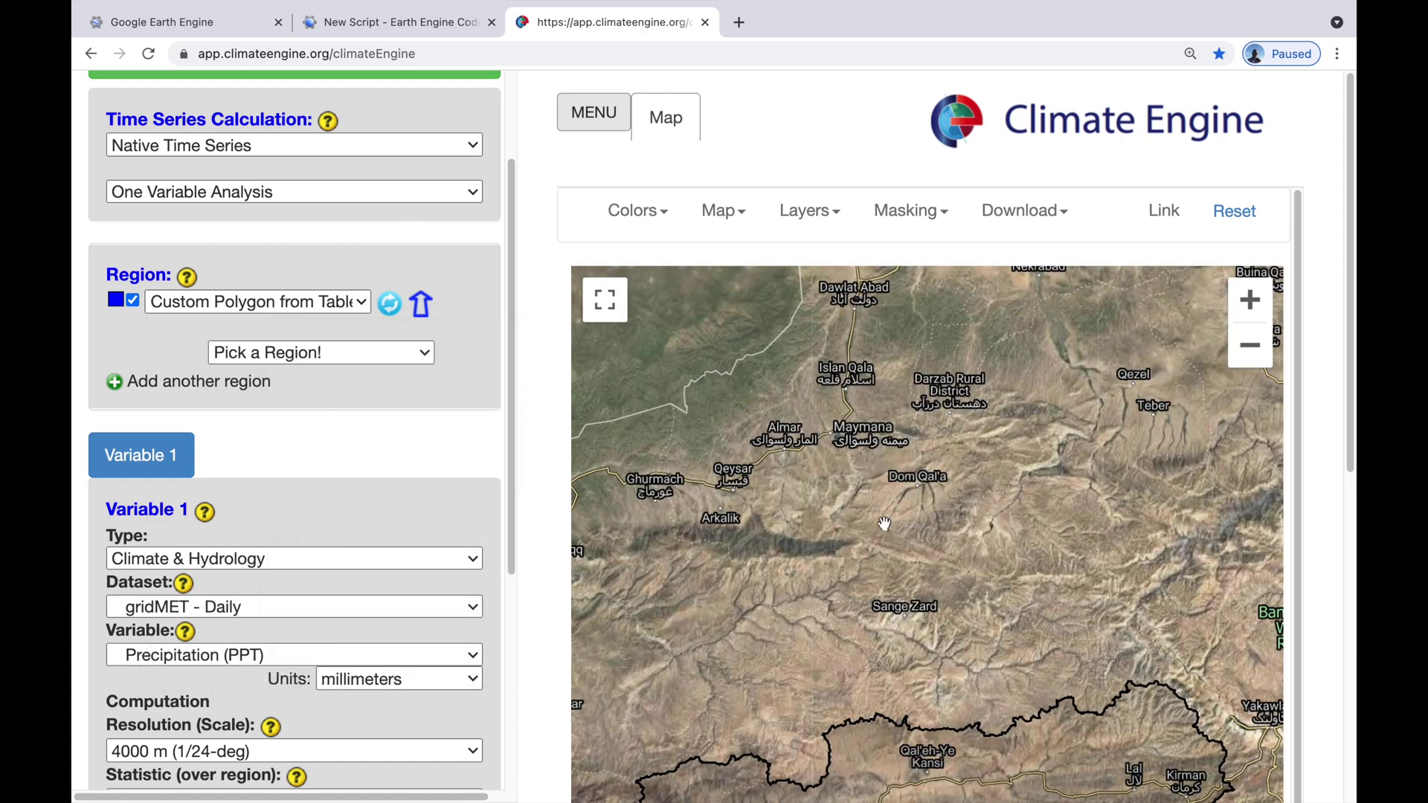
# Choose Salma from the Pick a Region! list and centre its outline over Afghanistan
pyautogui.moveTo(884, 524); pyautogui.dragTo(892, 308)
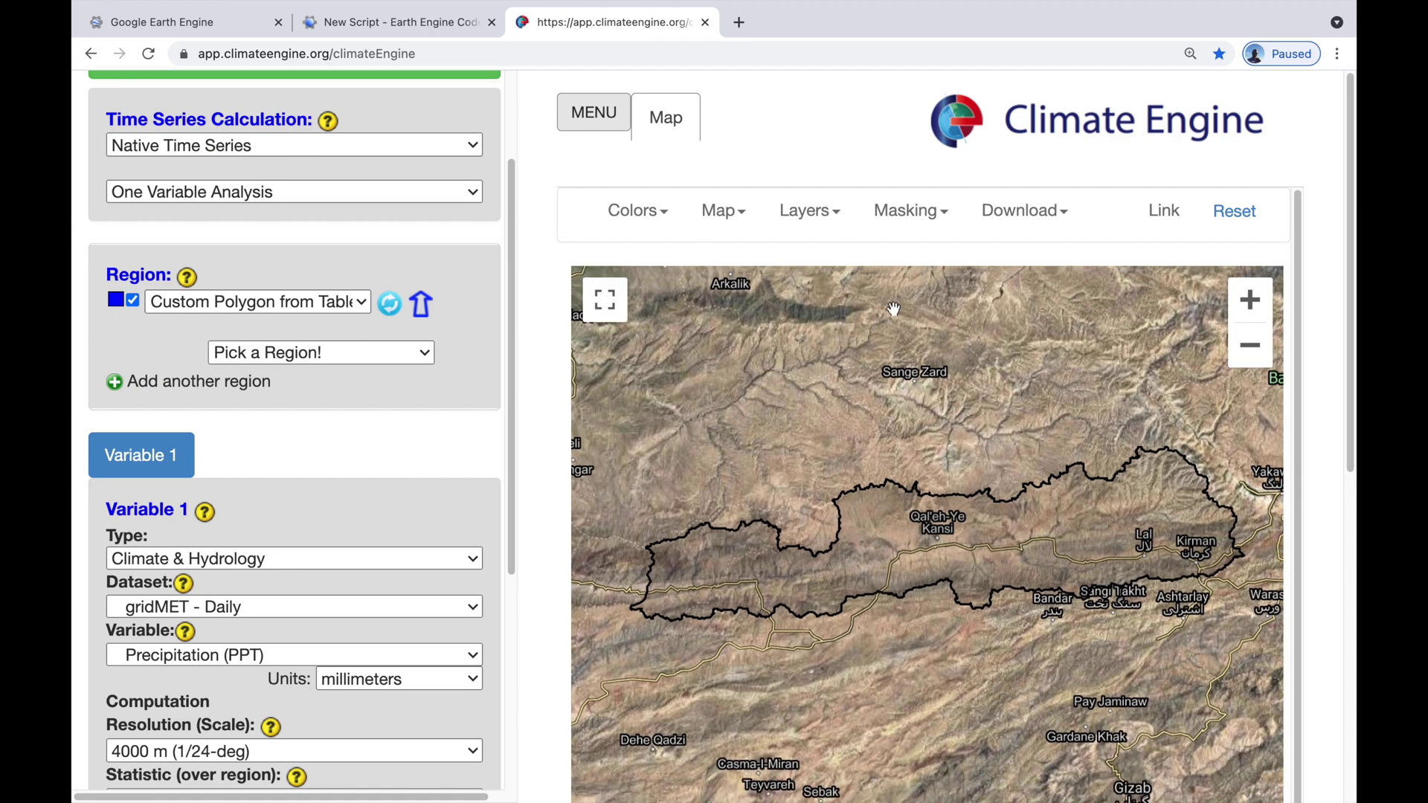
pyautogui.click(1250, 348)
pyautogui.moveTo(1107, 504); pyautogui.dragTo(1097, 375)
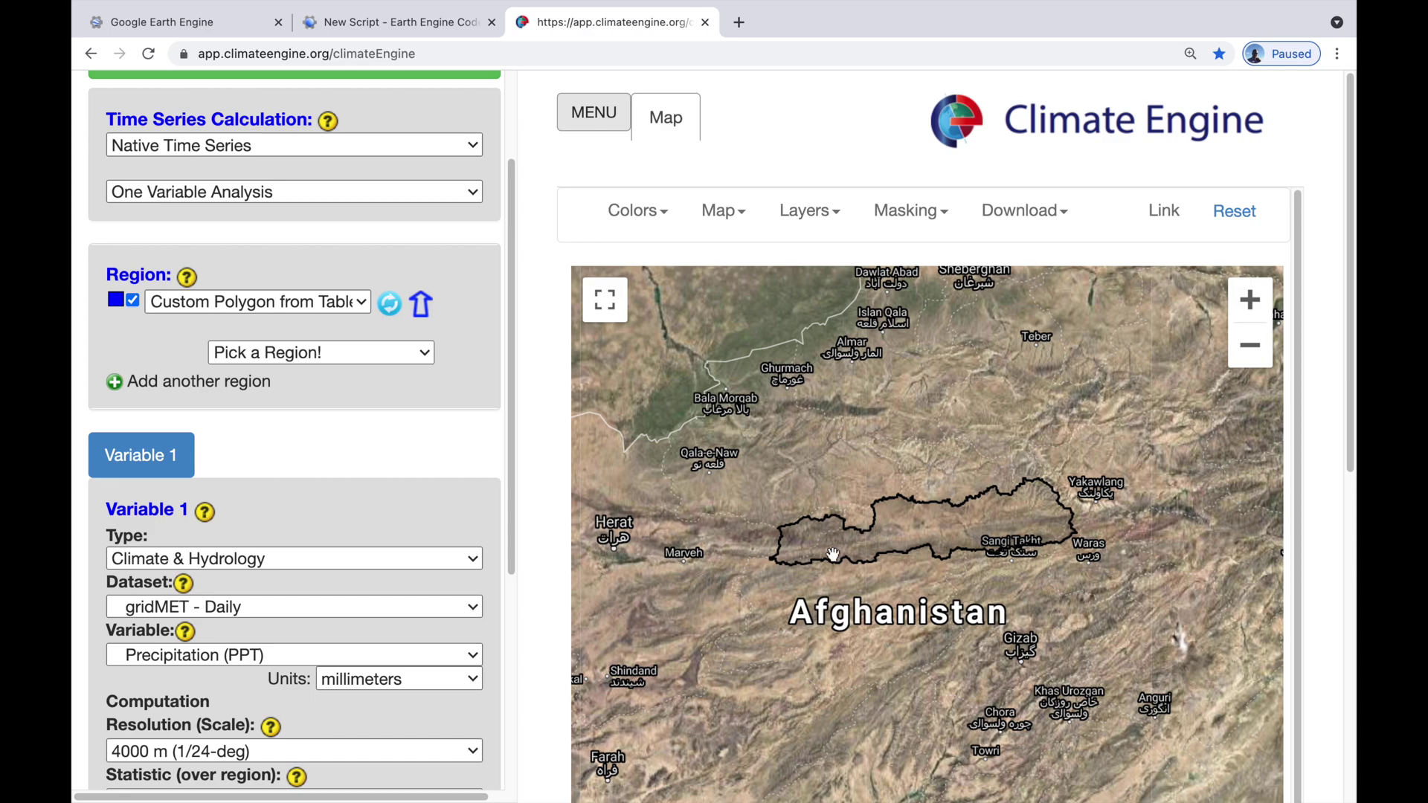
pyautogui.click(279, 357)
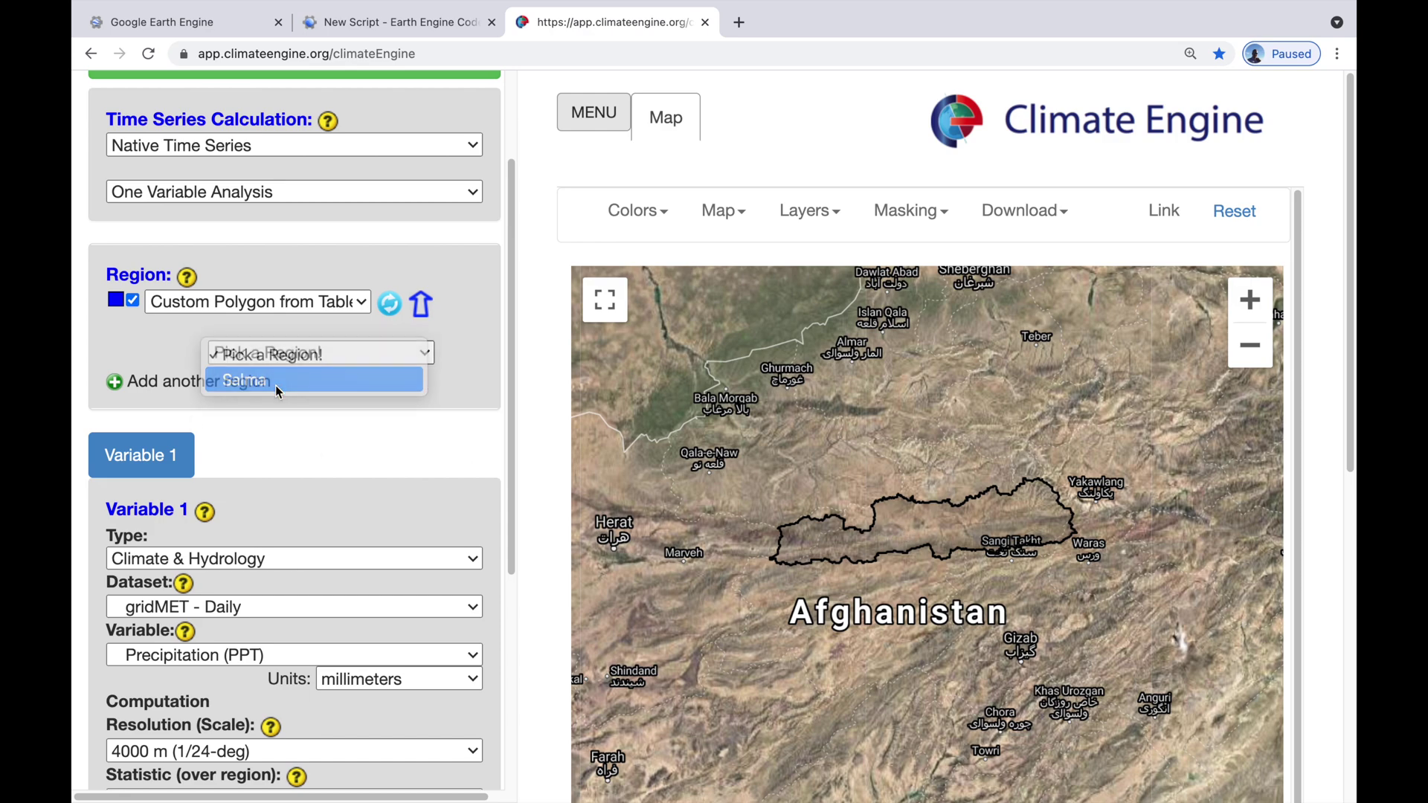
pyautogui.click(275, 383)
pyautogui.moveTo(850, 556); pyautogui.dragTo(850, 340)
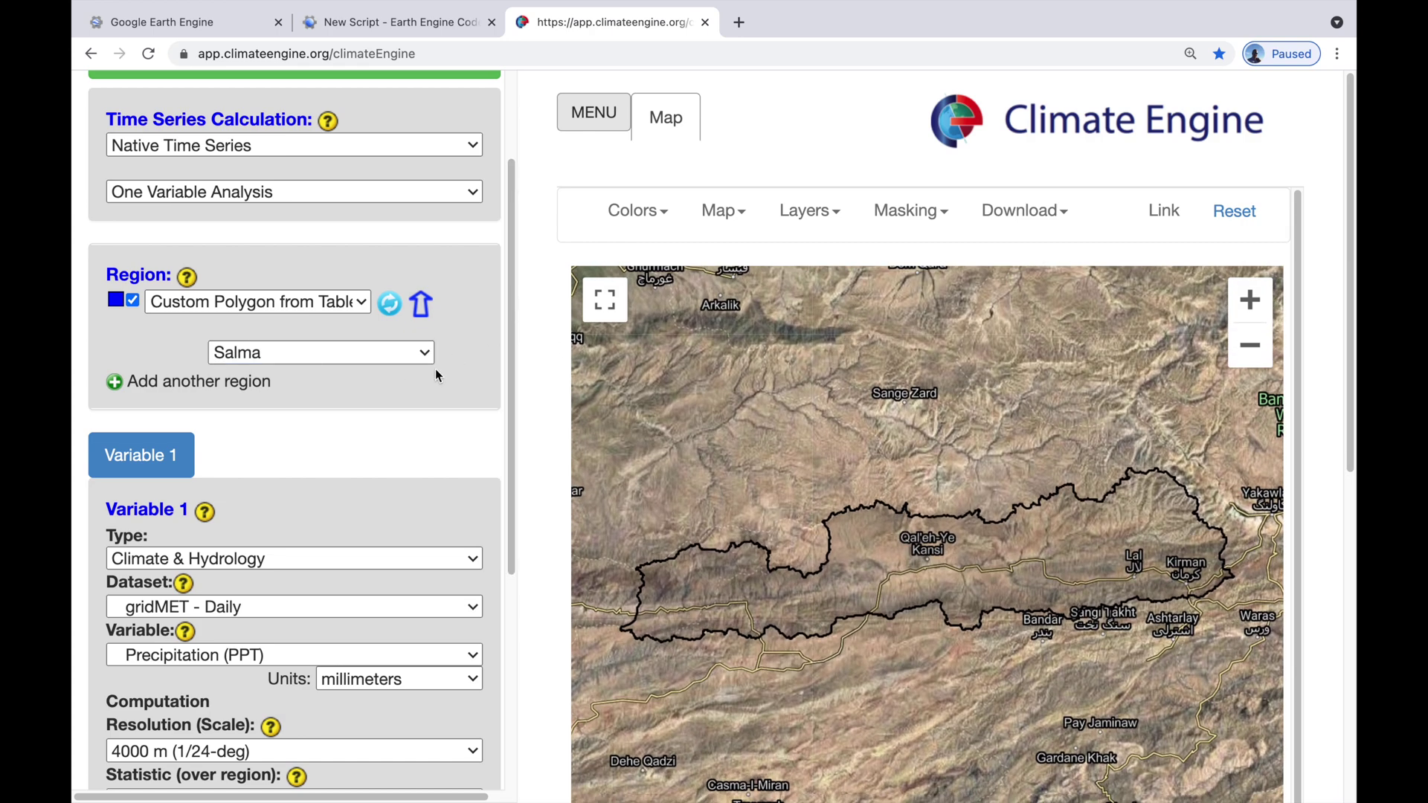
pyautogui.scroll(-2, 514, 520)
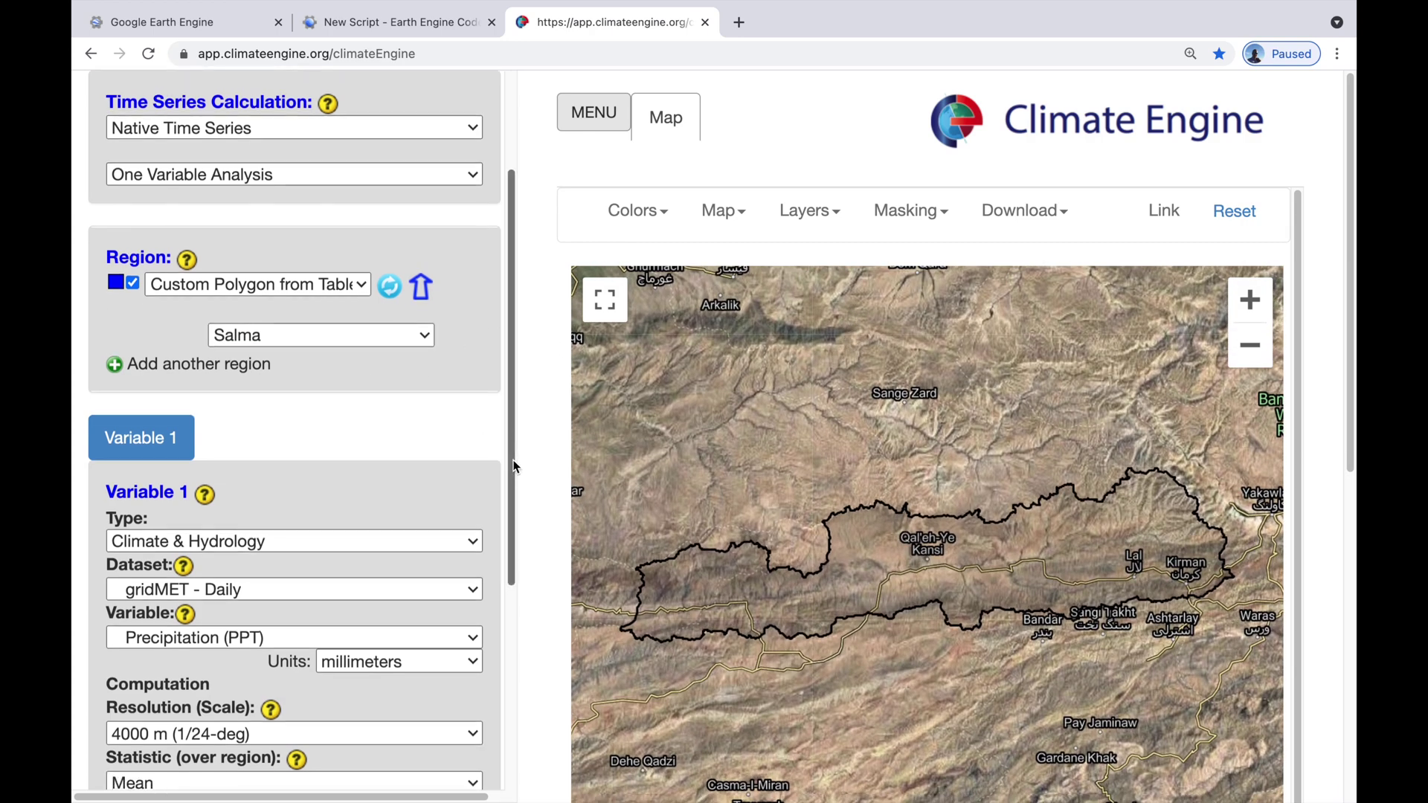
pyautogui.scroll(-1, 516, 565)
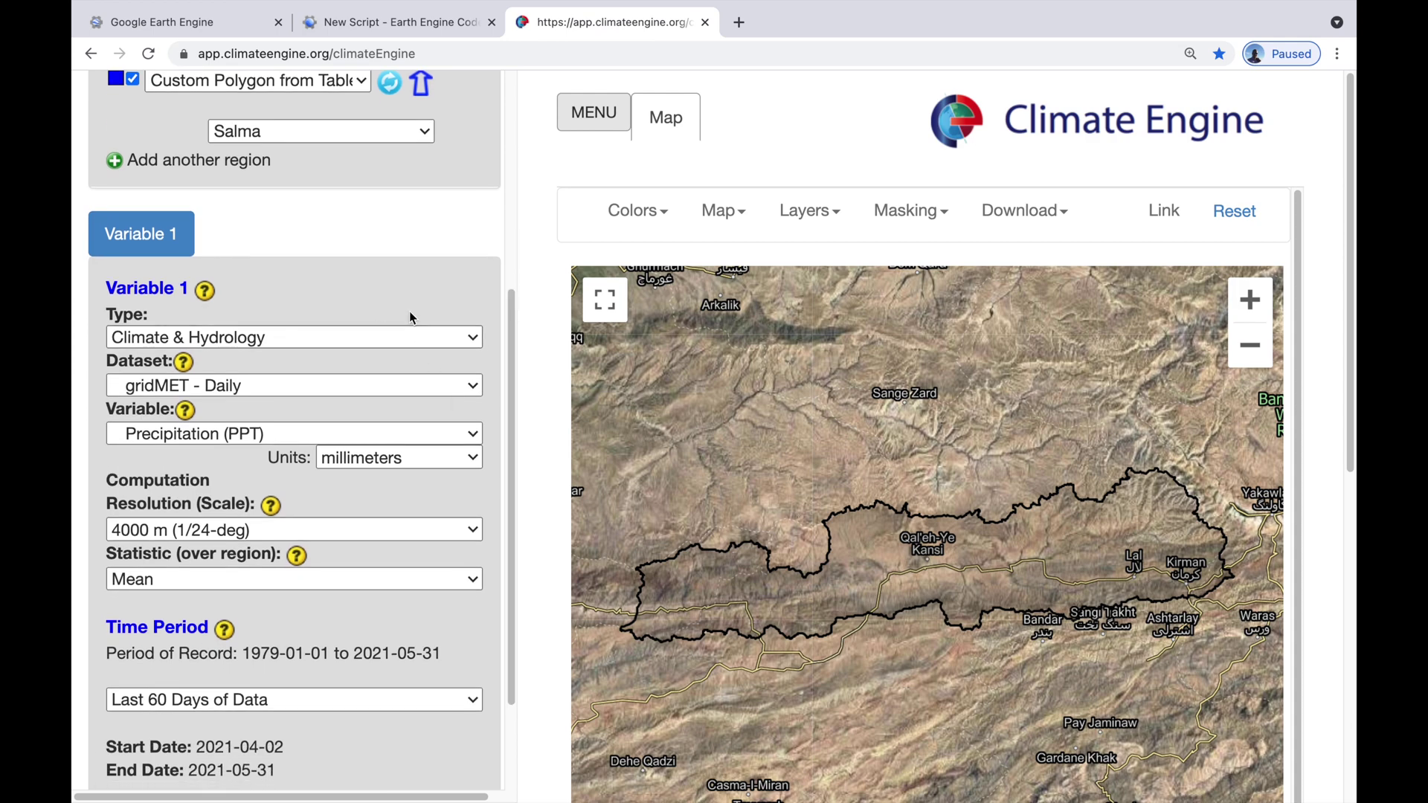
# Choose CHIRPS - Daily Precipitation as the Climate Engine dataset
pyautogui.click(475, 386)
pyautogui.scroll(-4, 434, 439)
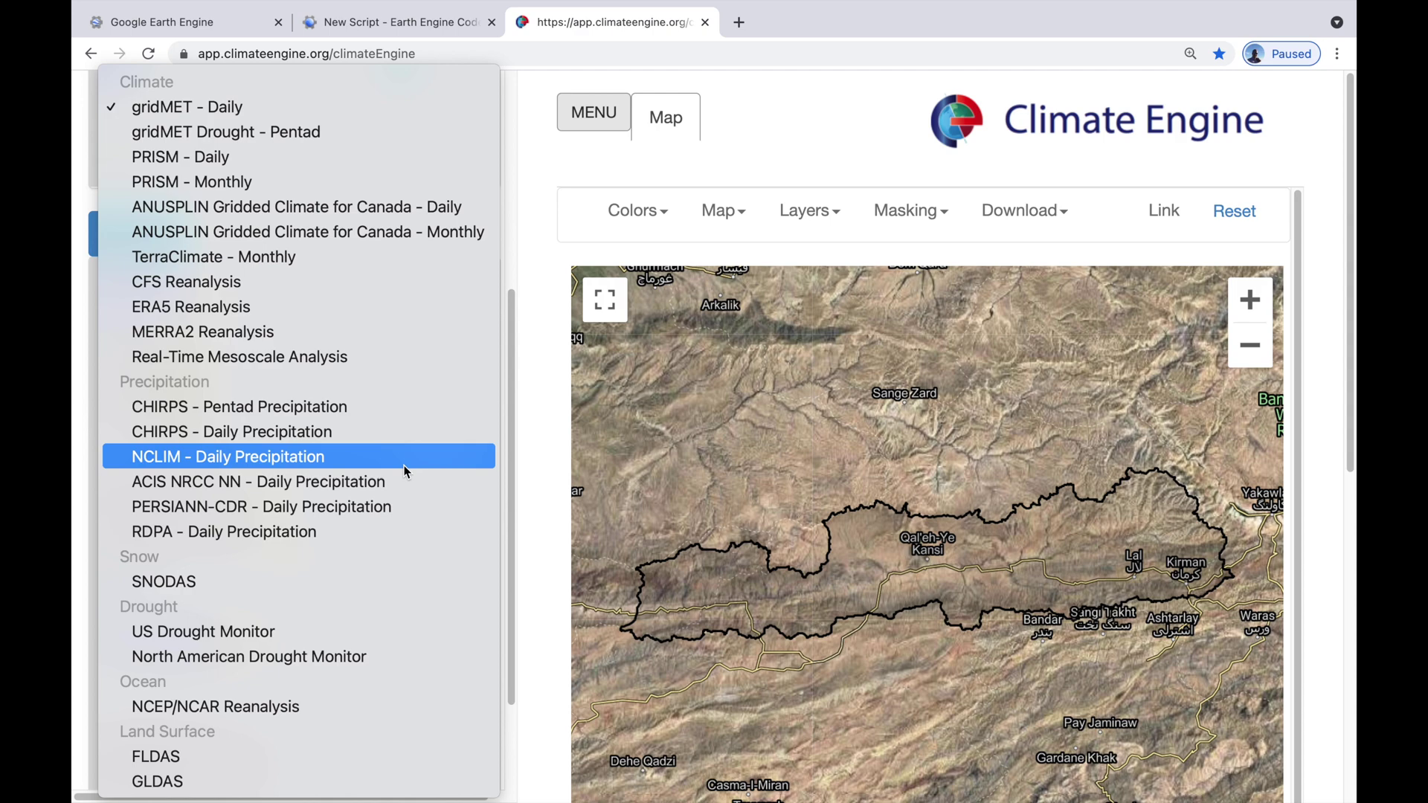
pyautogui.click(260, 432)
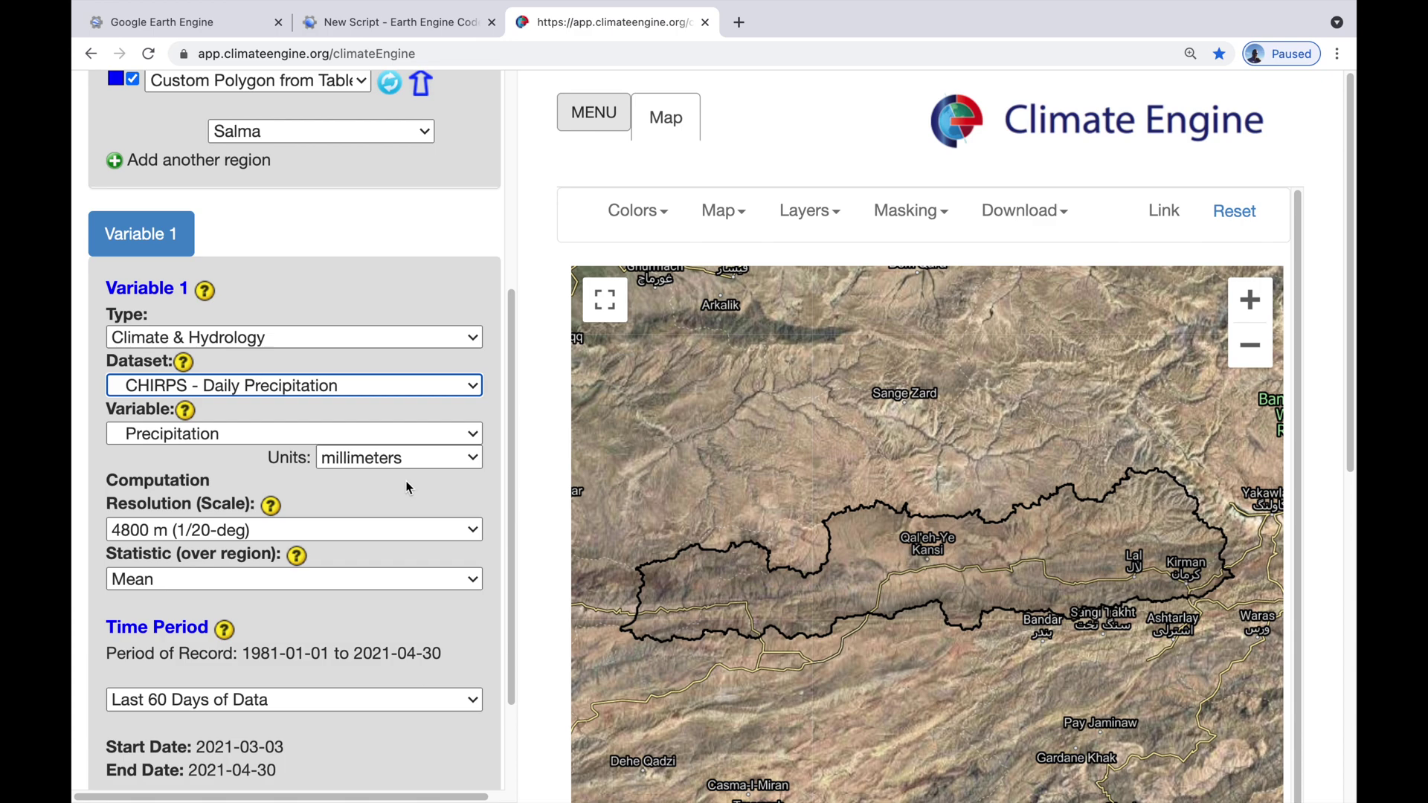
# Set the time period to the entire record (1981-01-01 to 2021-04-30) and get the time series
pyautogui.scroll(-1, 248, 488)
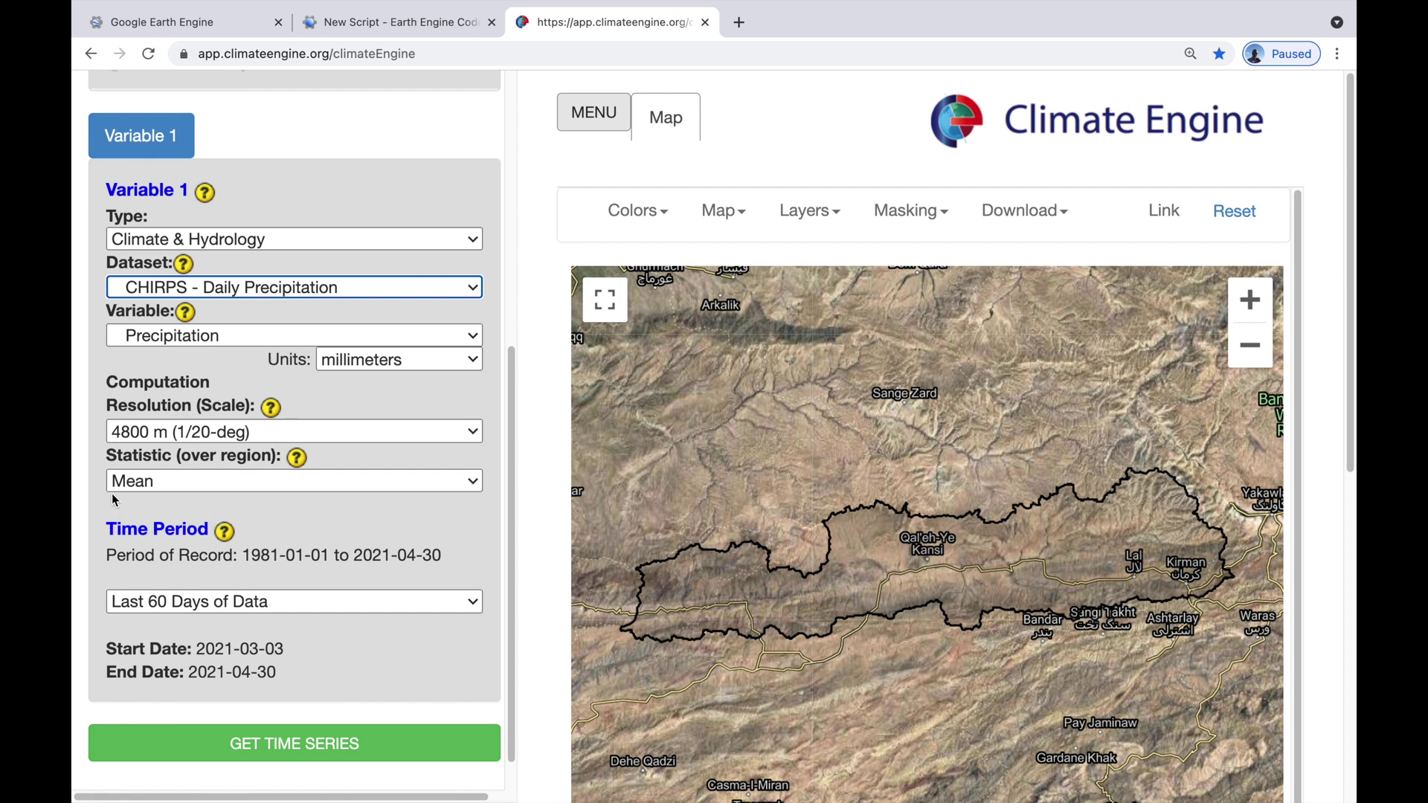
pyautogui.scroll(-1, 302, 521)
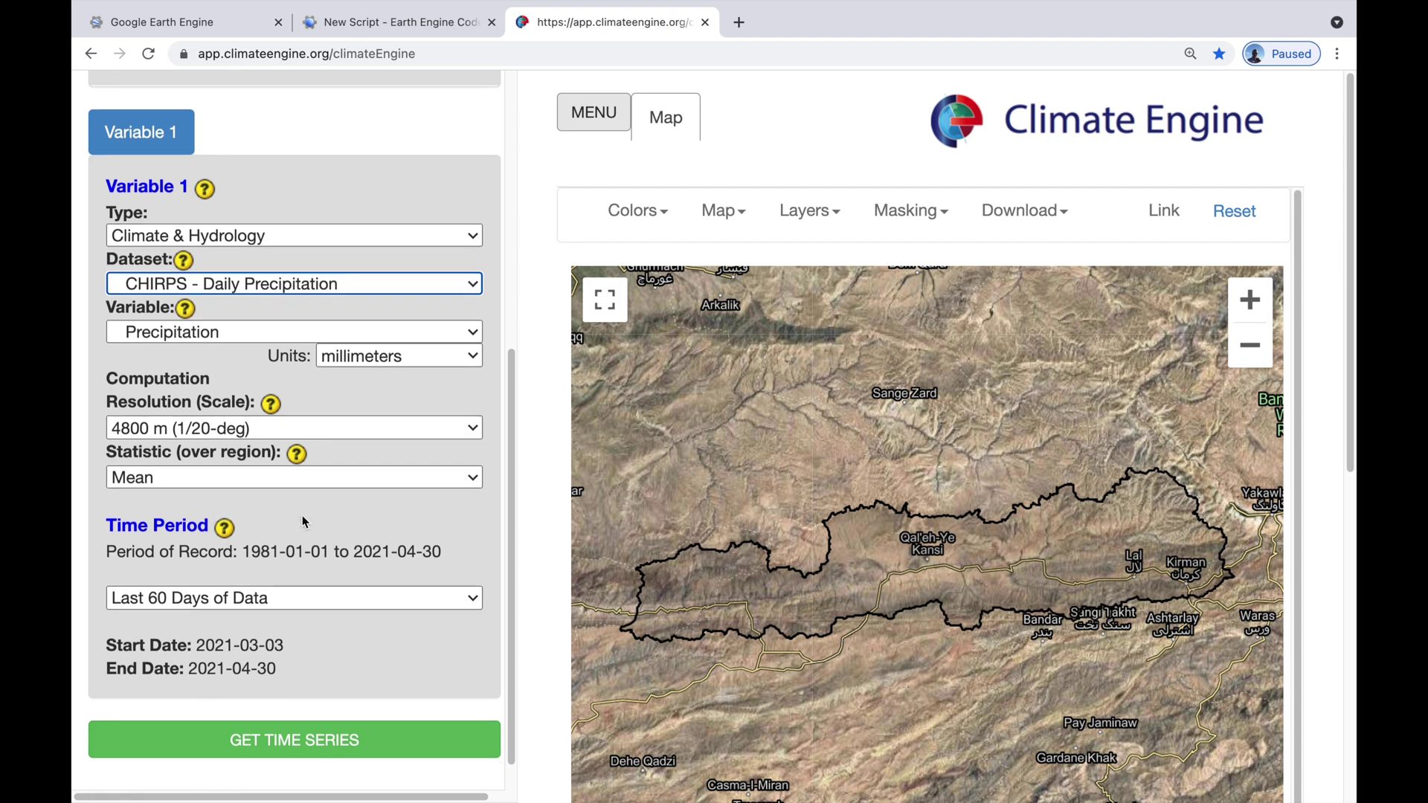
pyautogui.click(443, 561)
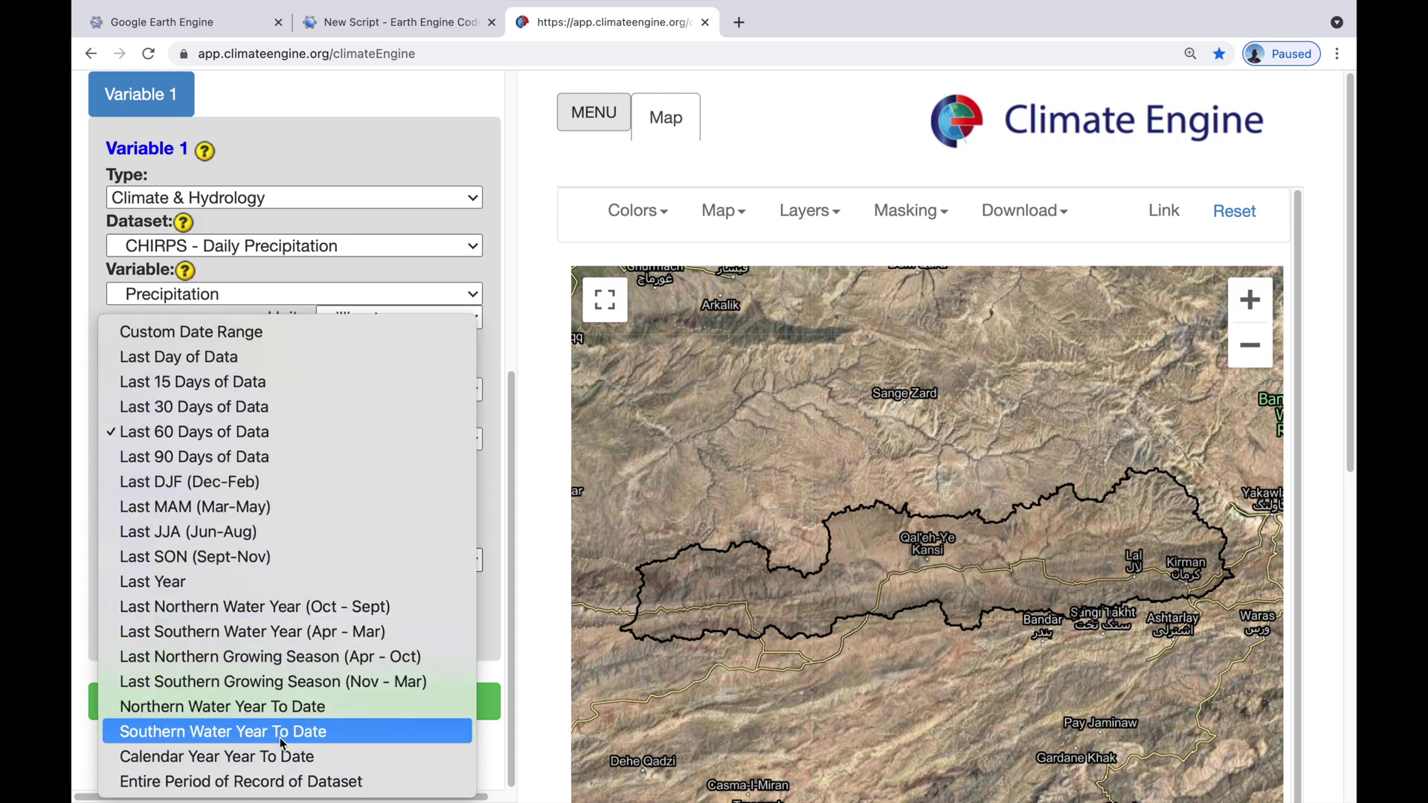
pyautogui.click(270, 787)
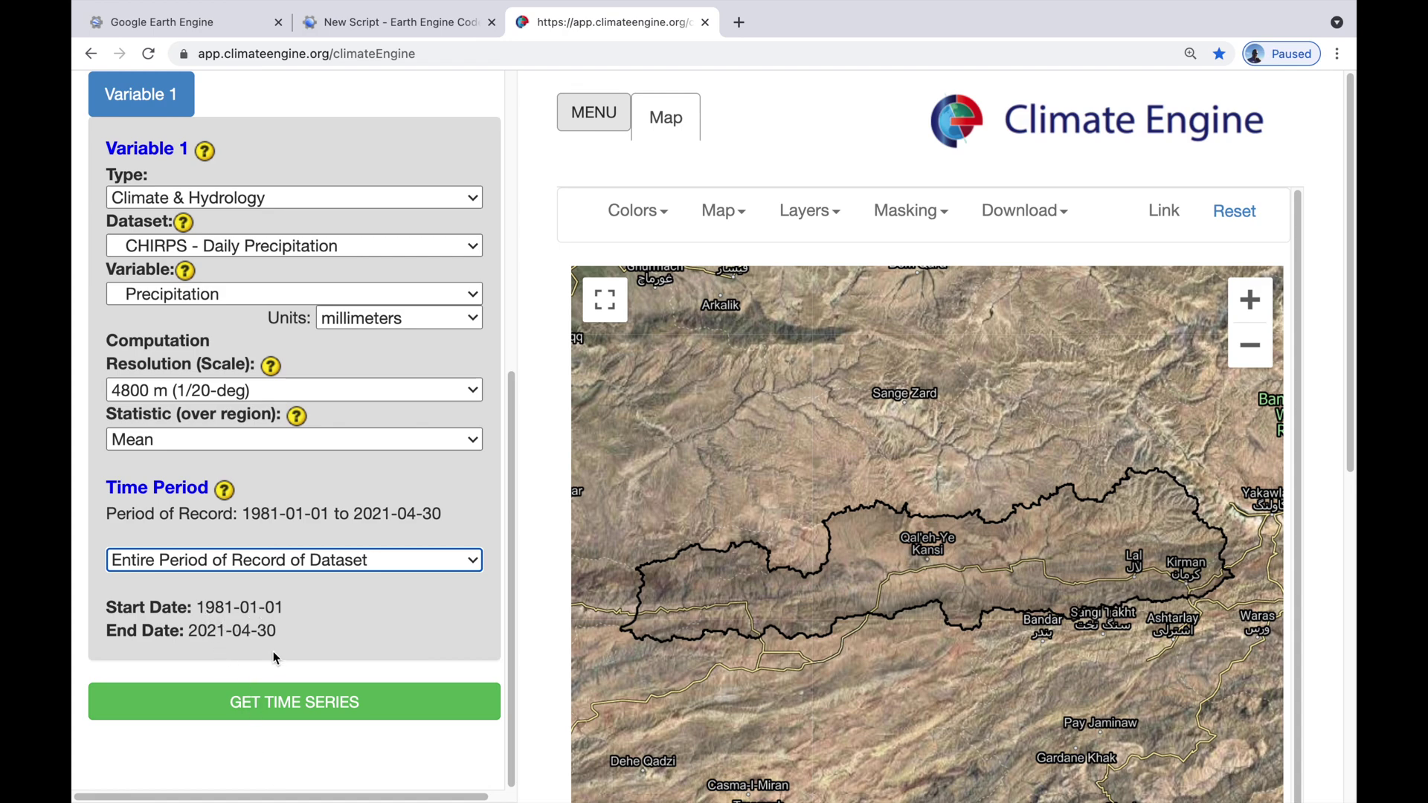
pyautogui.click(297, 702)
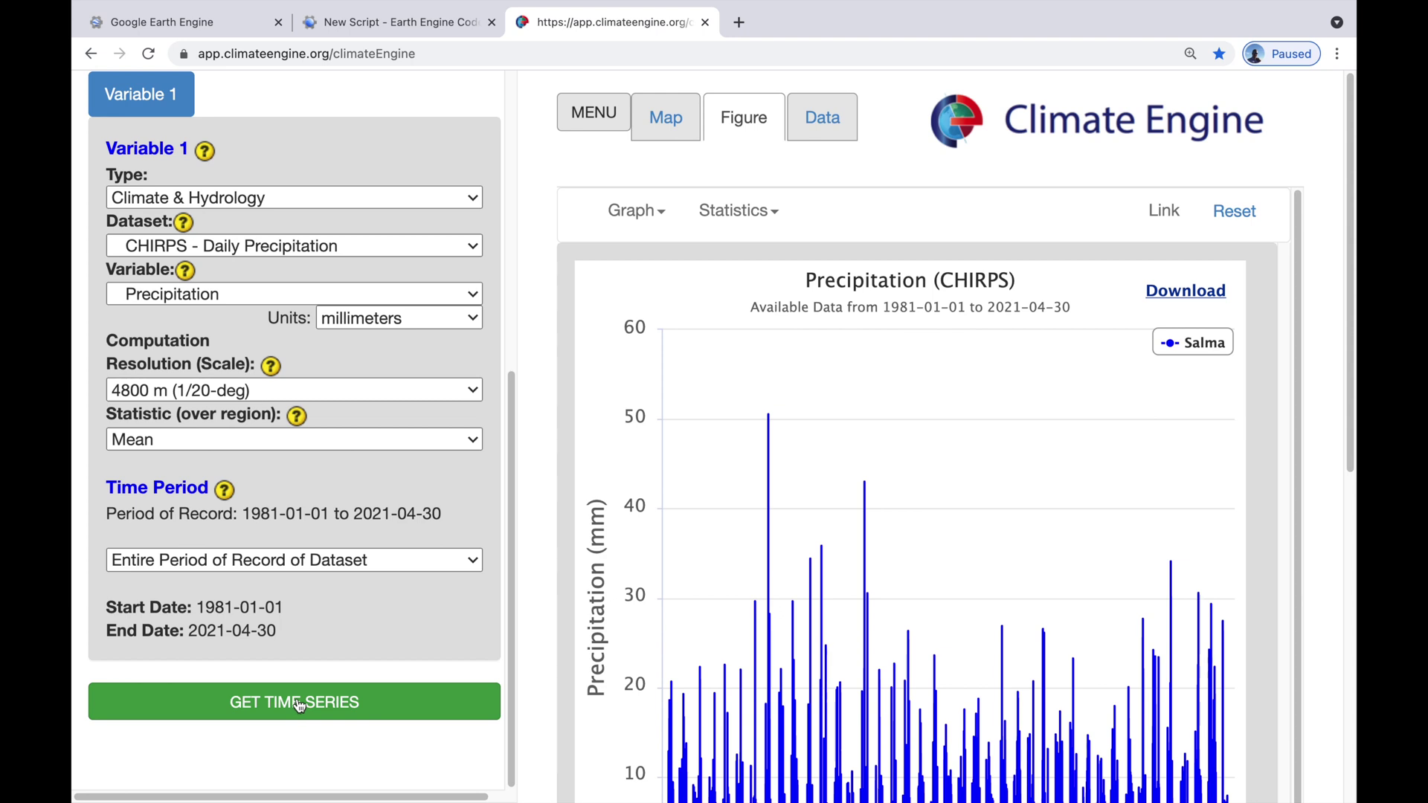
# Download the Salma CHIRPS precipitation chart data as an XLS file
pyautogui.scroll(-2, 649, 625)
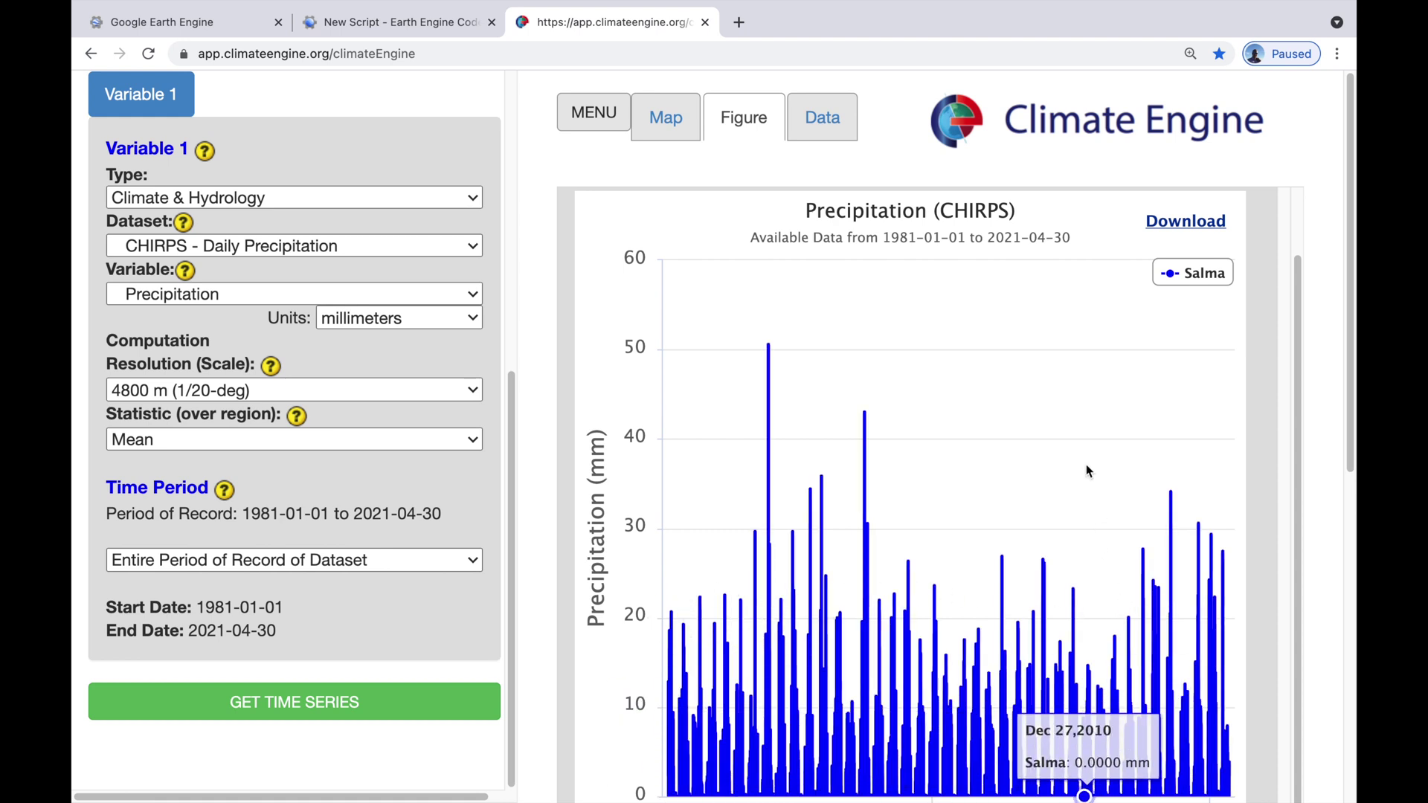
pyautogui.click(1185, 221)
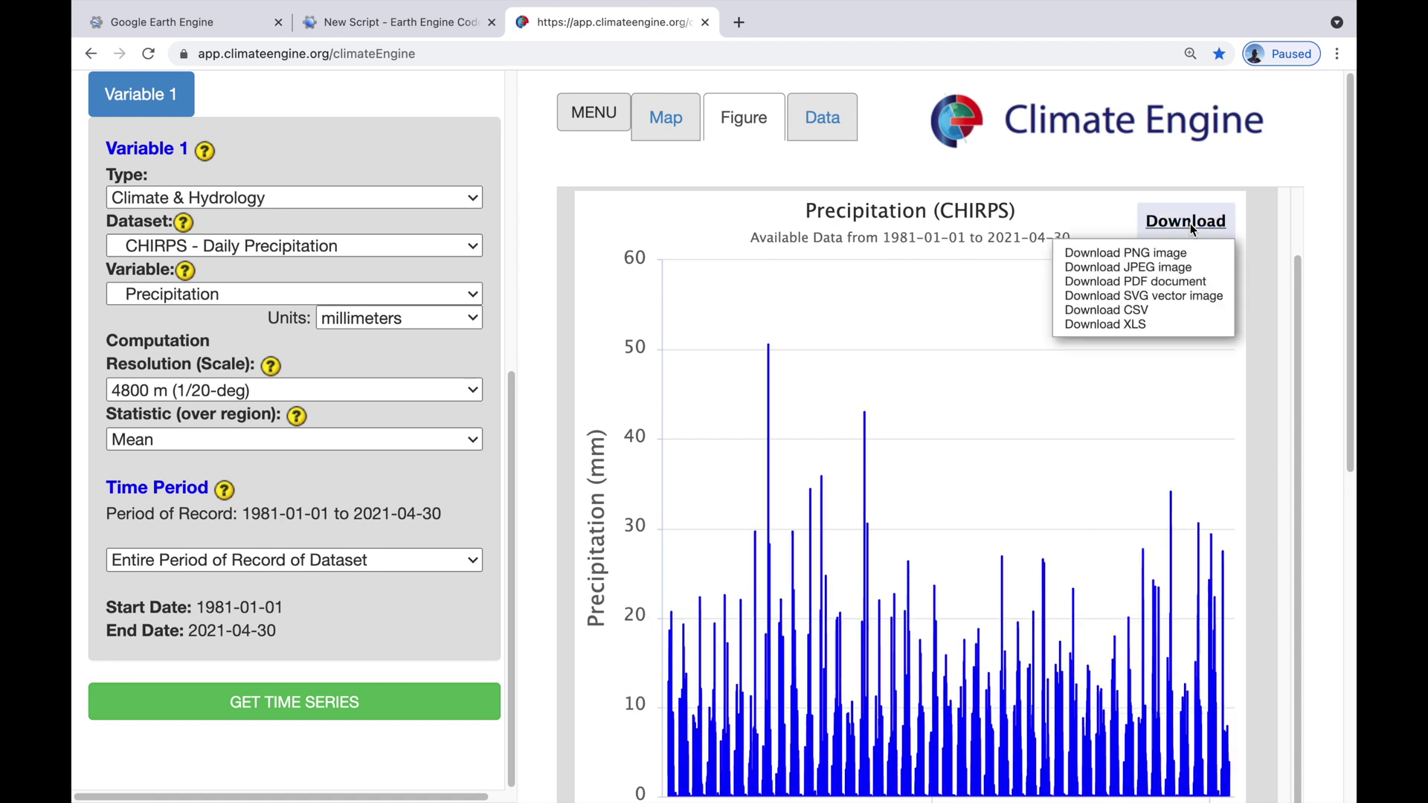
pyautogui.click(1165, 327)
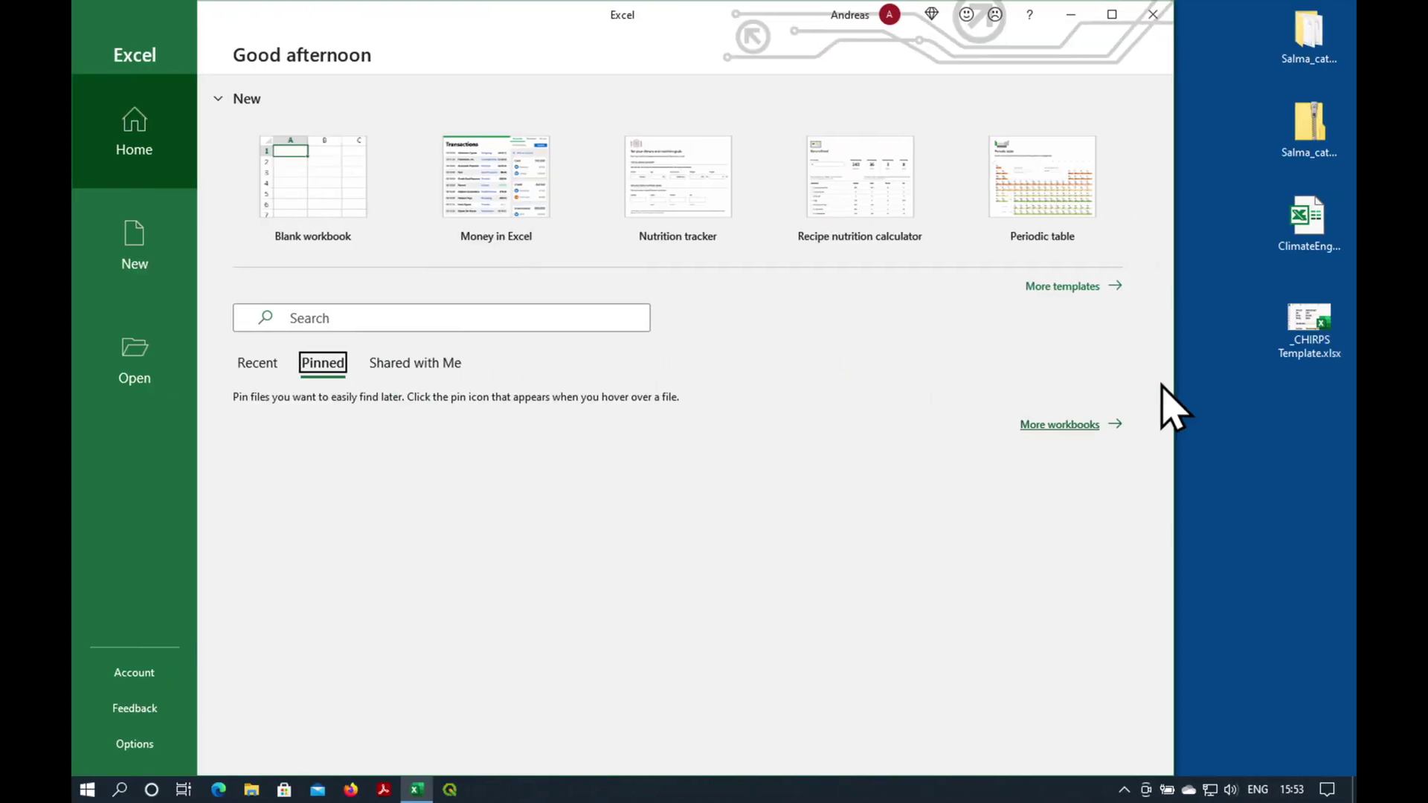
# Open ClimateEngine.xls in Excel, widen the DateTime column, and check the data ends at 30/04/2021
pyautogui.moveTo(1307, 238); pyautogui.dragTo(708, 290)
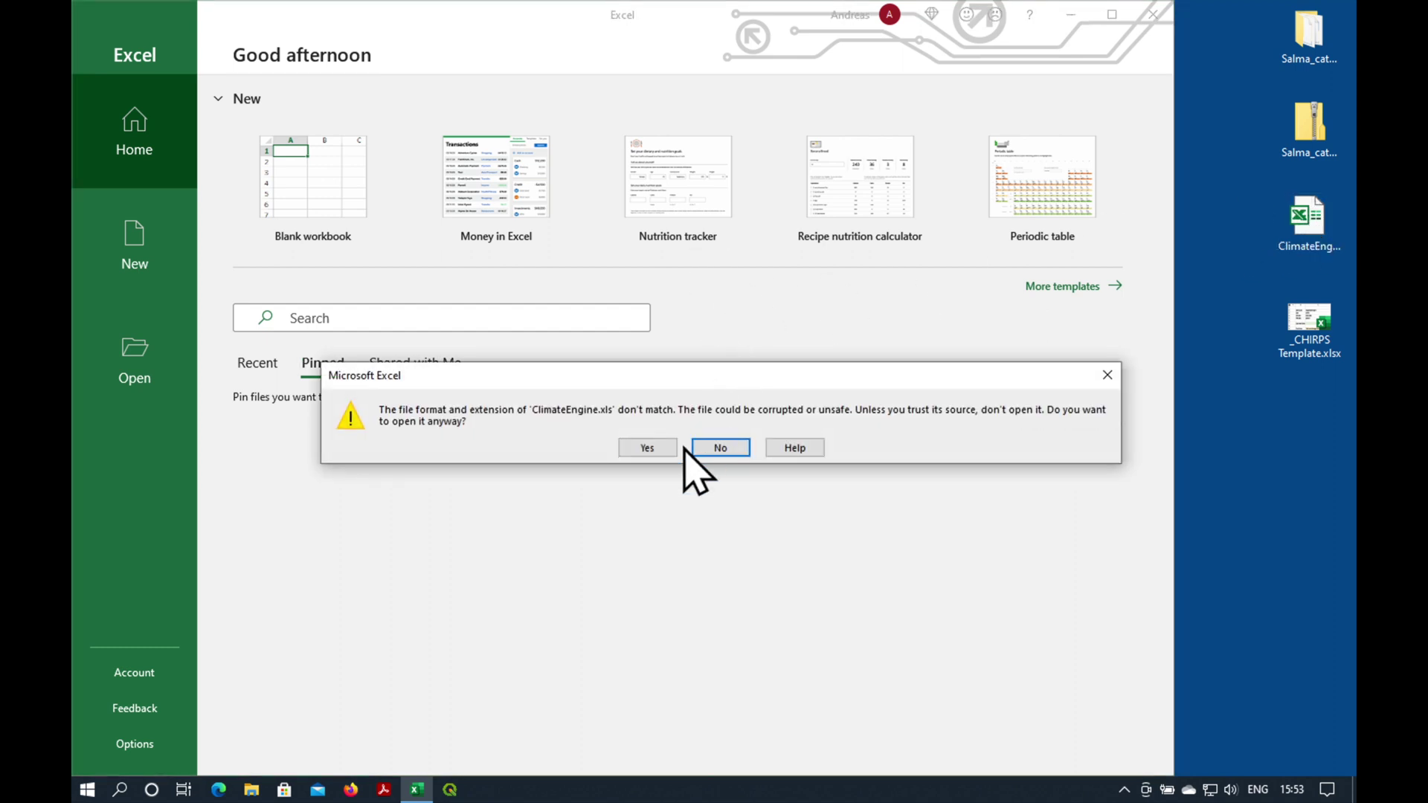
pyautogui.click(650, 448)
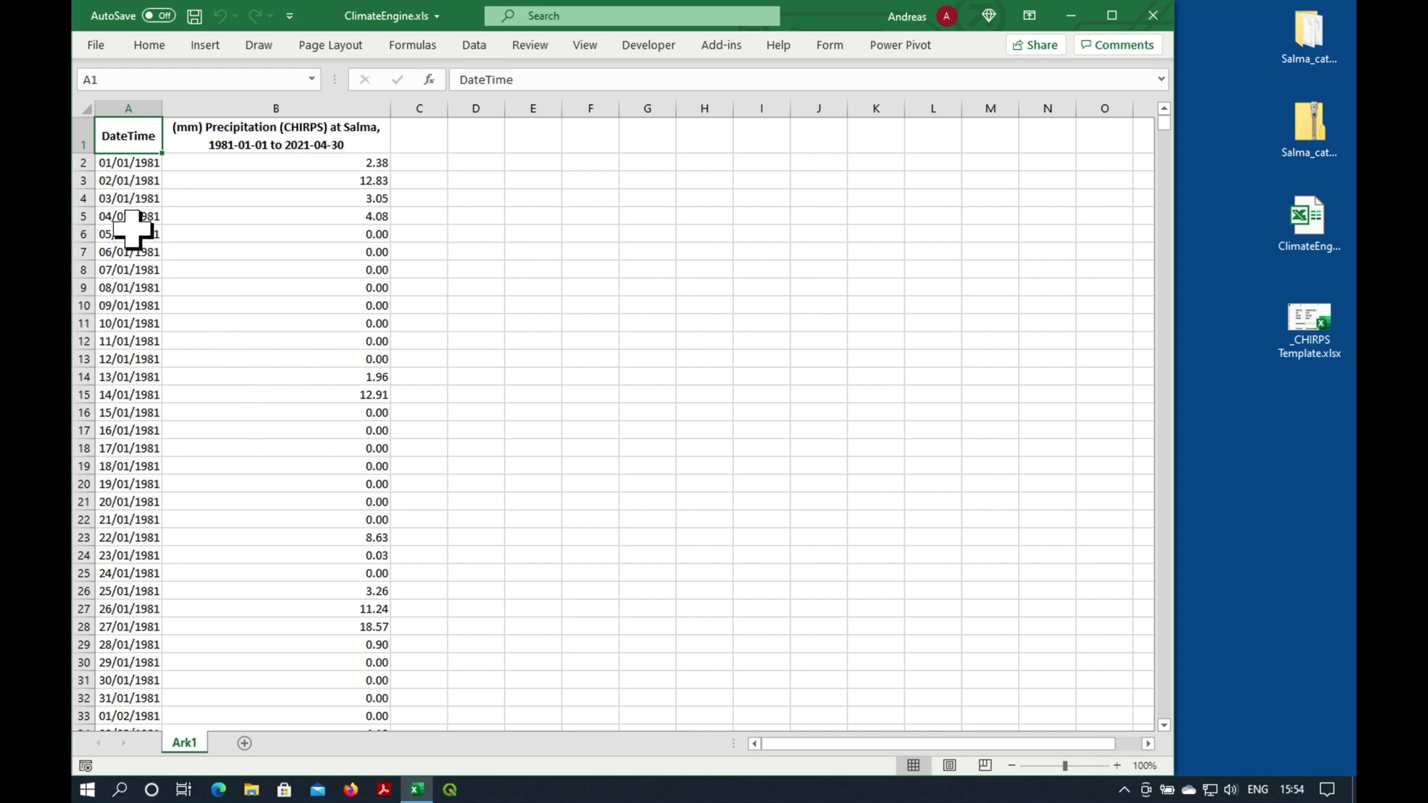
pyautogui.moveTo(162, 111); pyautogui.dragTo(225, 113)
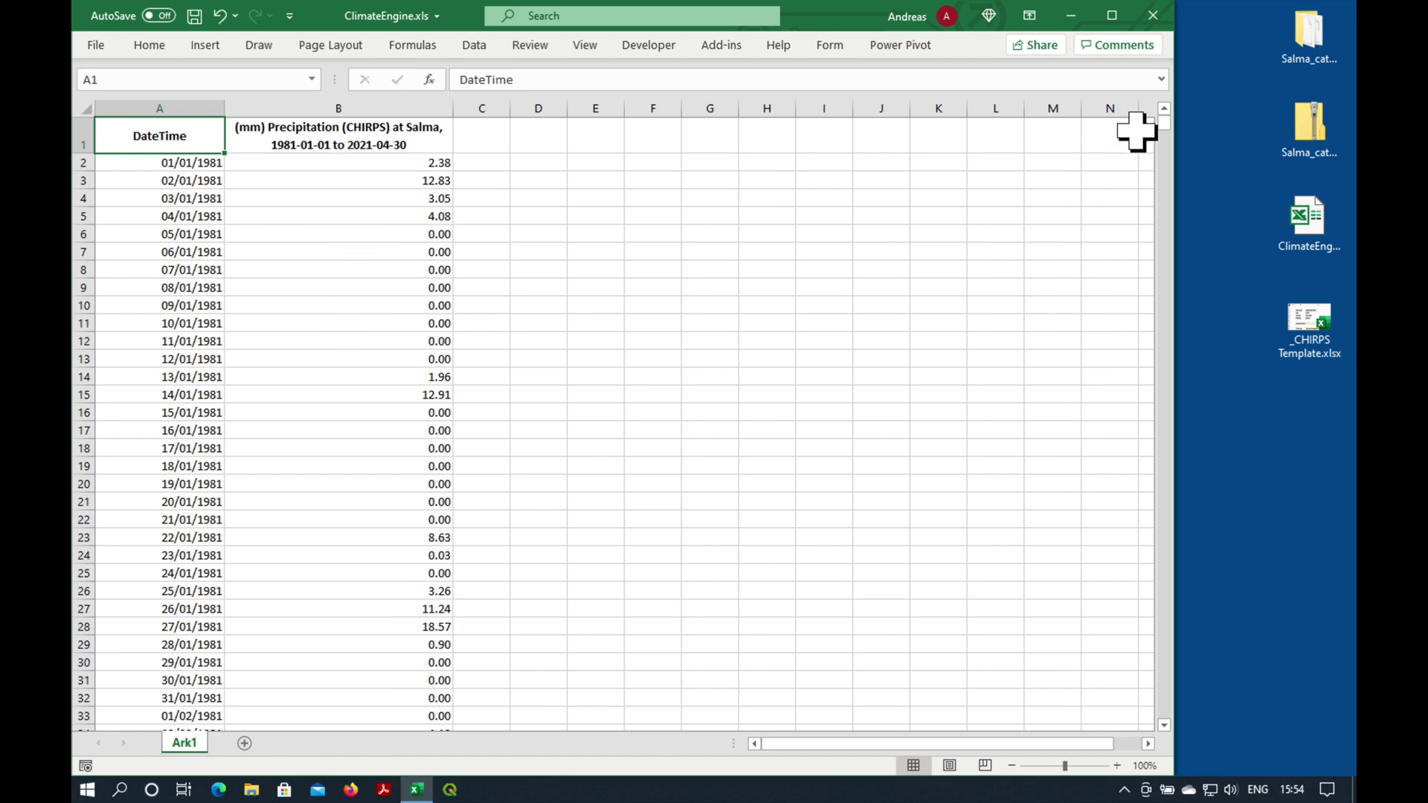
pyautogui.moveTo(1164, 121); pyautogui.dragTo(1164, 722)
pyautogui.scroll(-2, 929, 564)
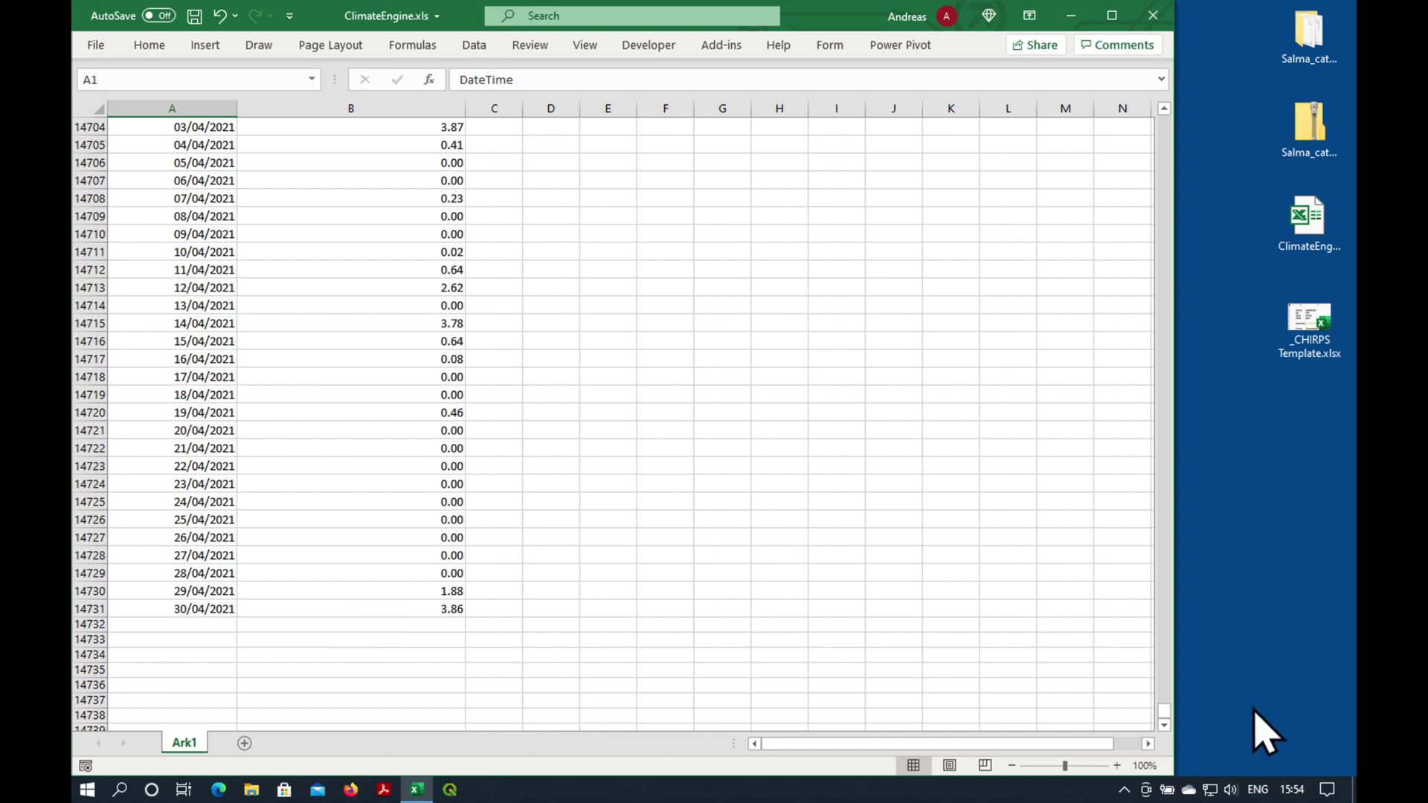
pyautogui.moveTo(1166, 712); pyautogui.dragTo(1166, 123)
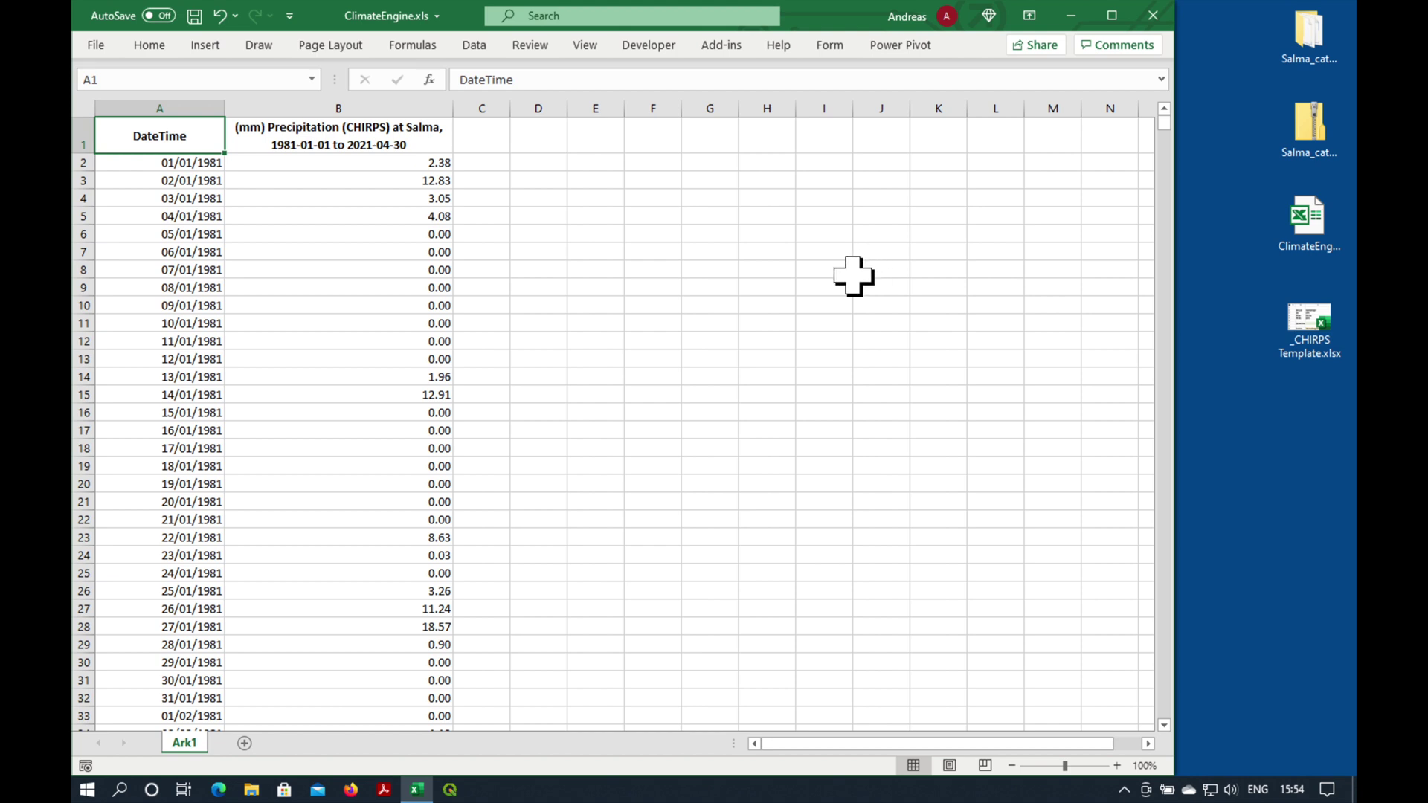
# Copy _CHIRPS Template.xlsx and paste a duplicate onto the desktop
pyautogui.rightClick(1315, 340)
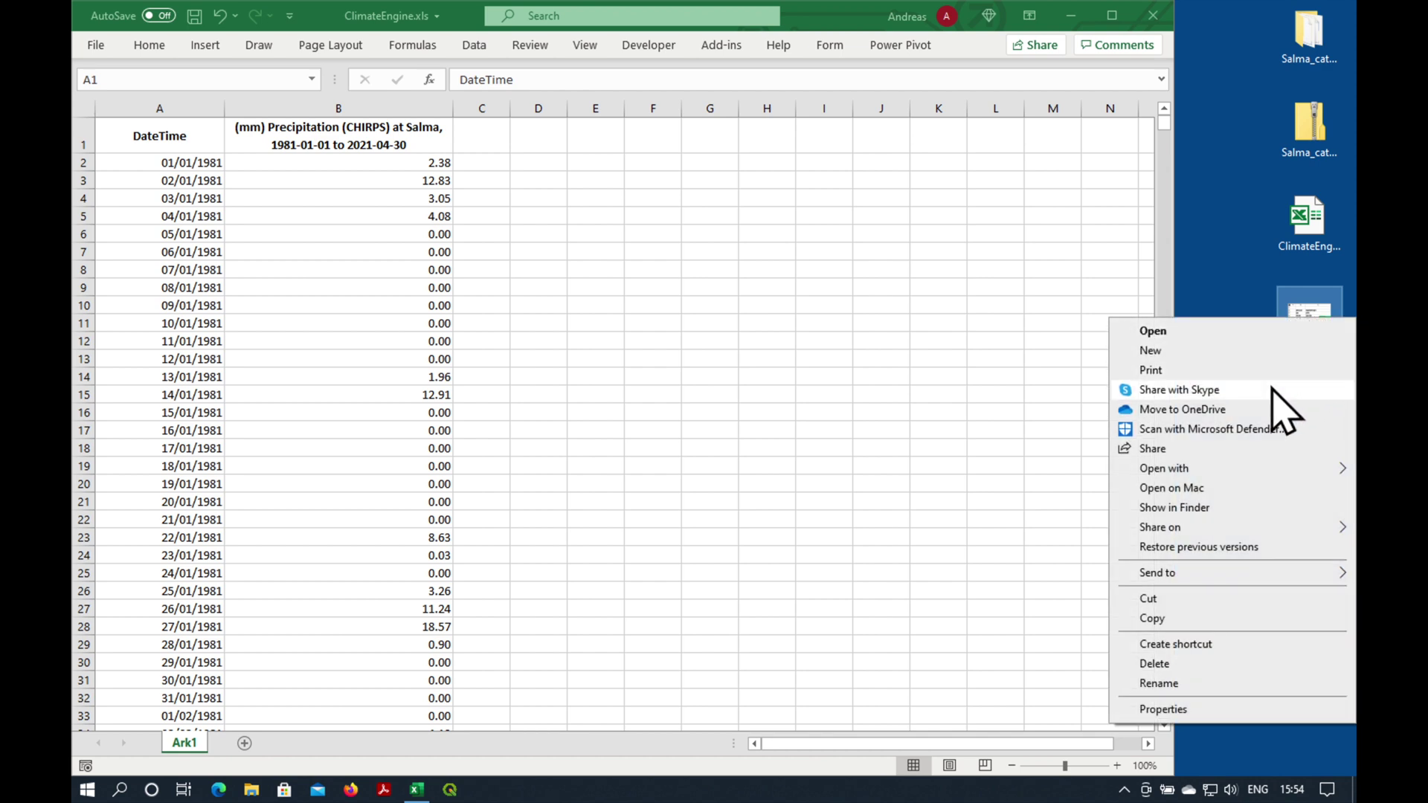
pyautogui.click(1208, 618)
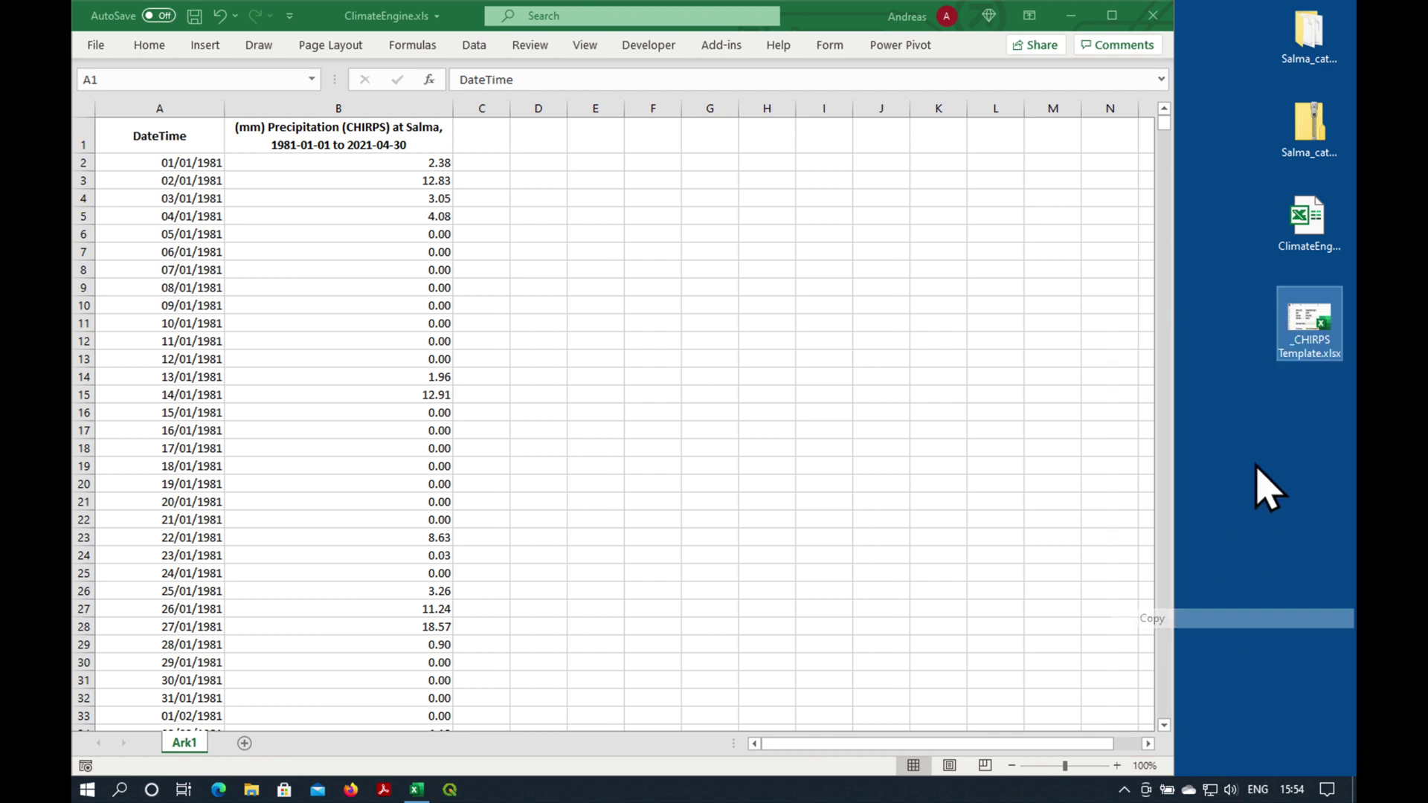
pyautogui.rightClick(1264, 439)
pyautogui.click(1264, 508)
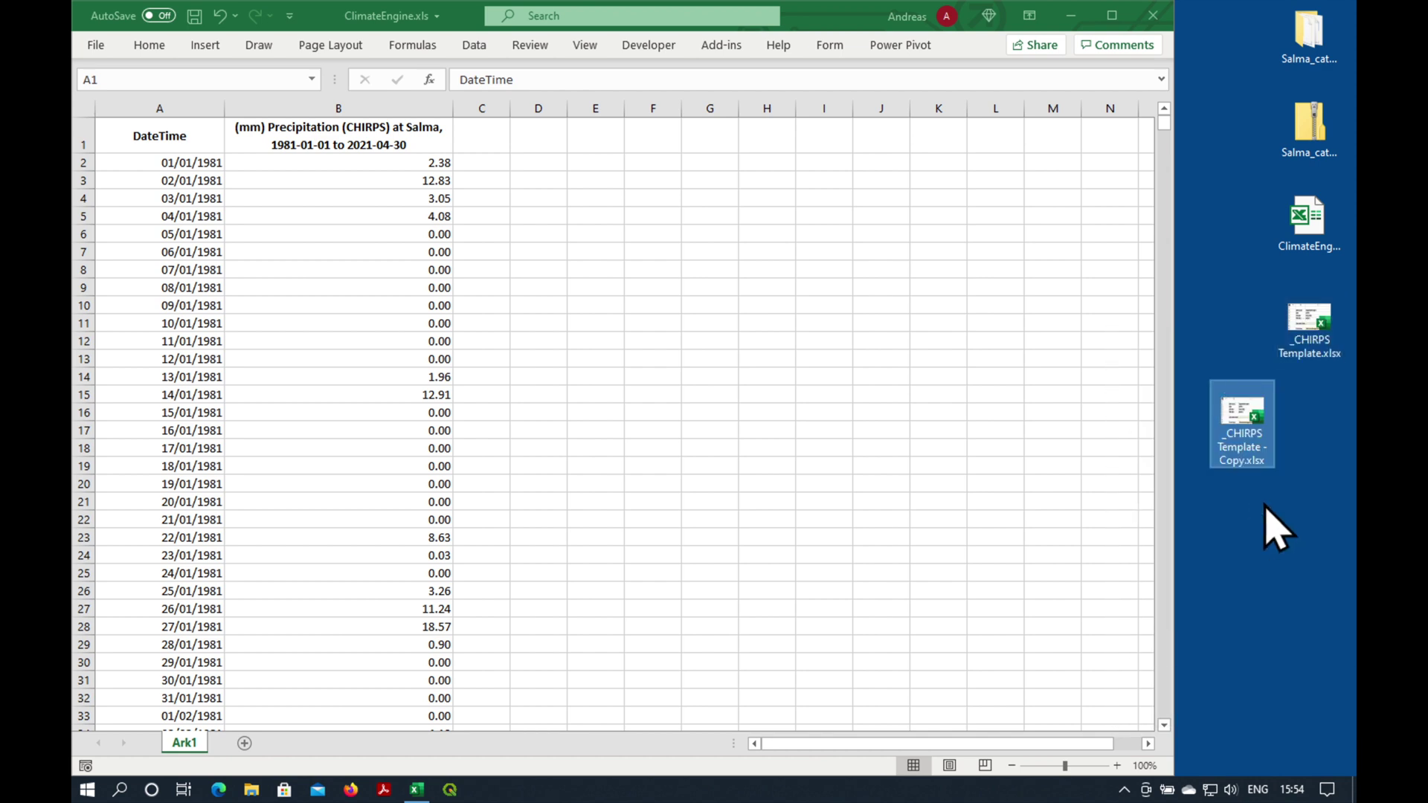
# Rename the copy Salma Dam Catchment.xlsx and open it in Excel
pyautogui.click(1244, 455)
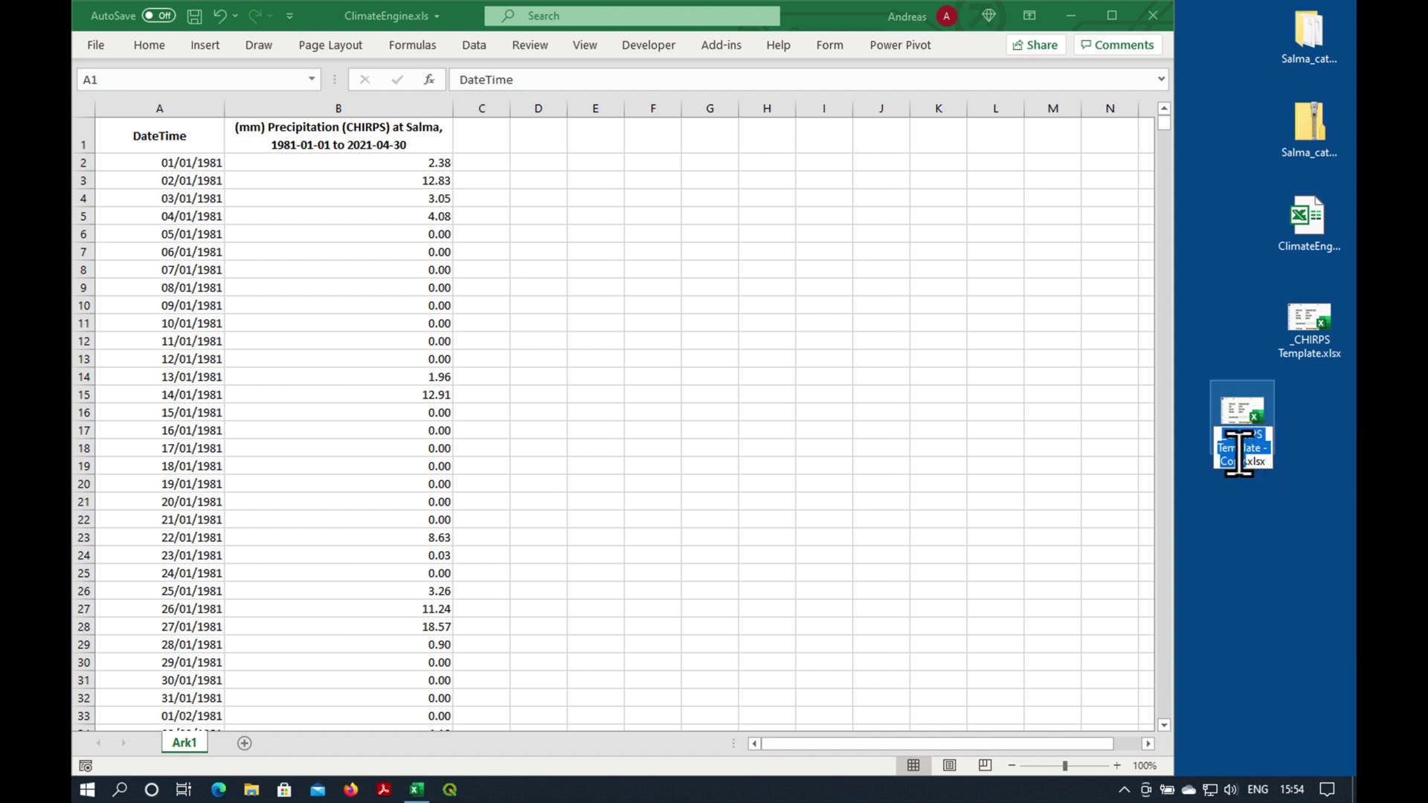
pyautogui.write('D')
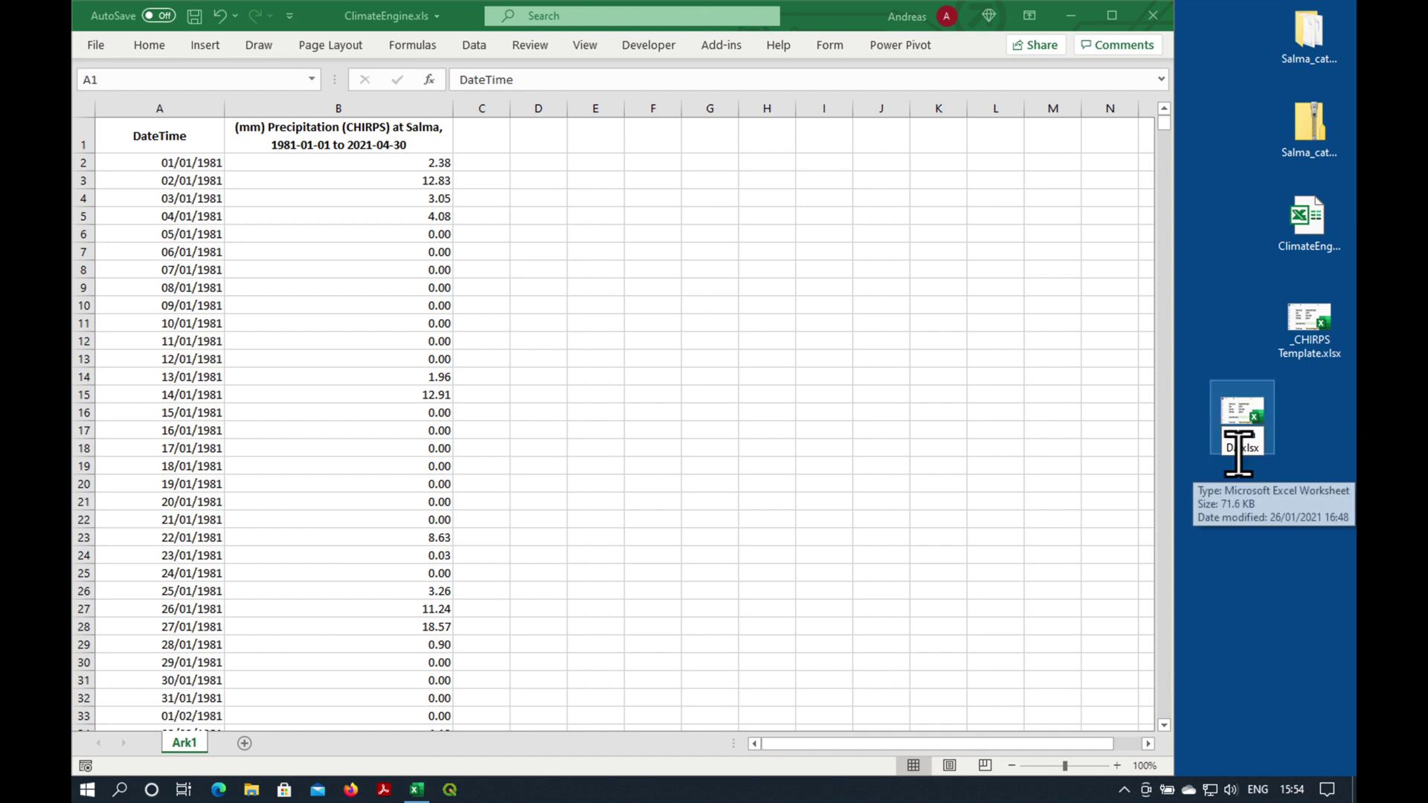
pyautogui.write('a')
pyautogui.press('BackSpace')
pyautogui.press('BackSpace')
pyautogui.hotkey('ctrl', 'v')
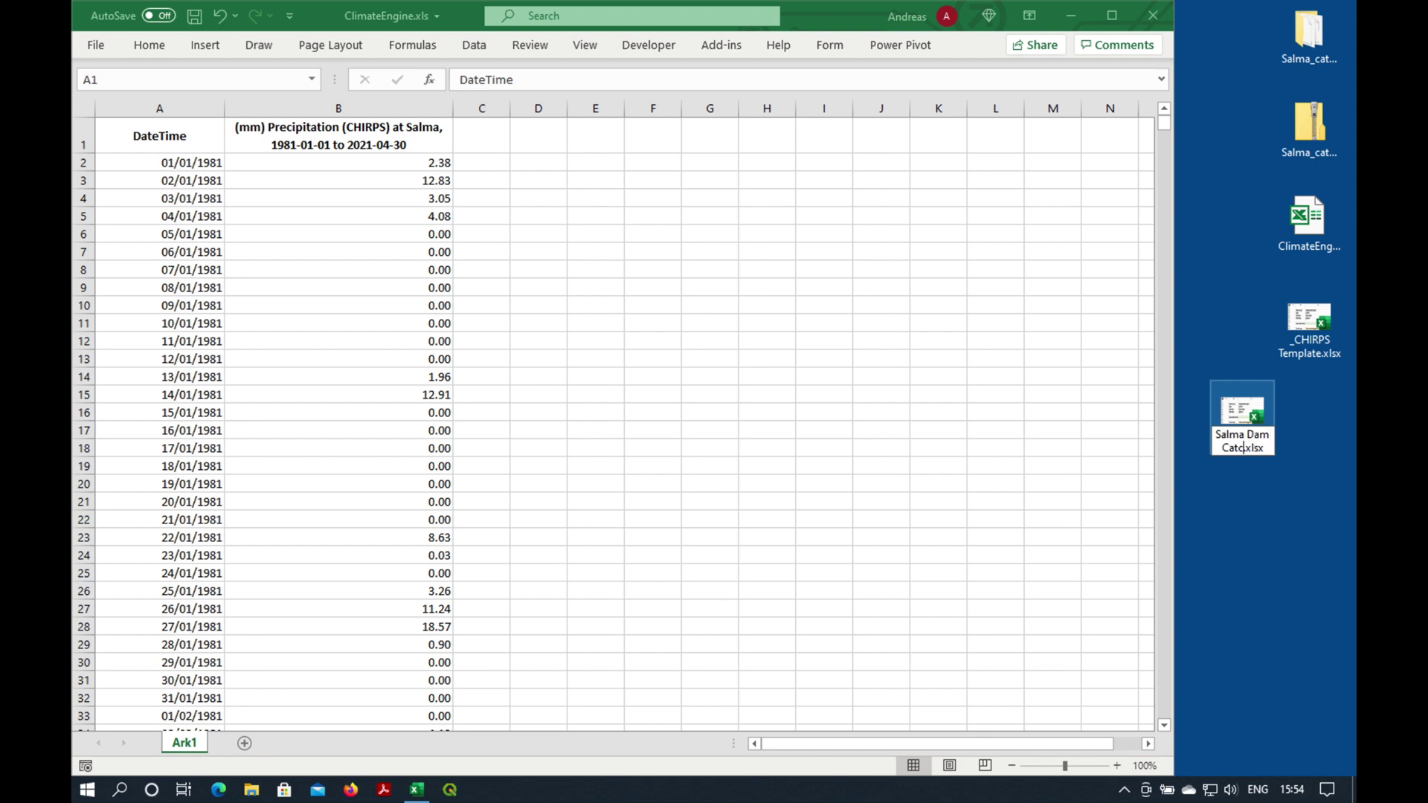
pyautogui.click(1291, 574)
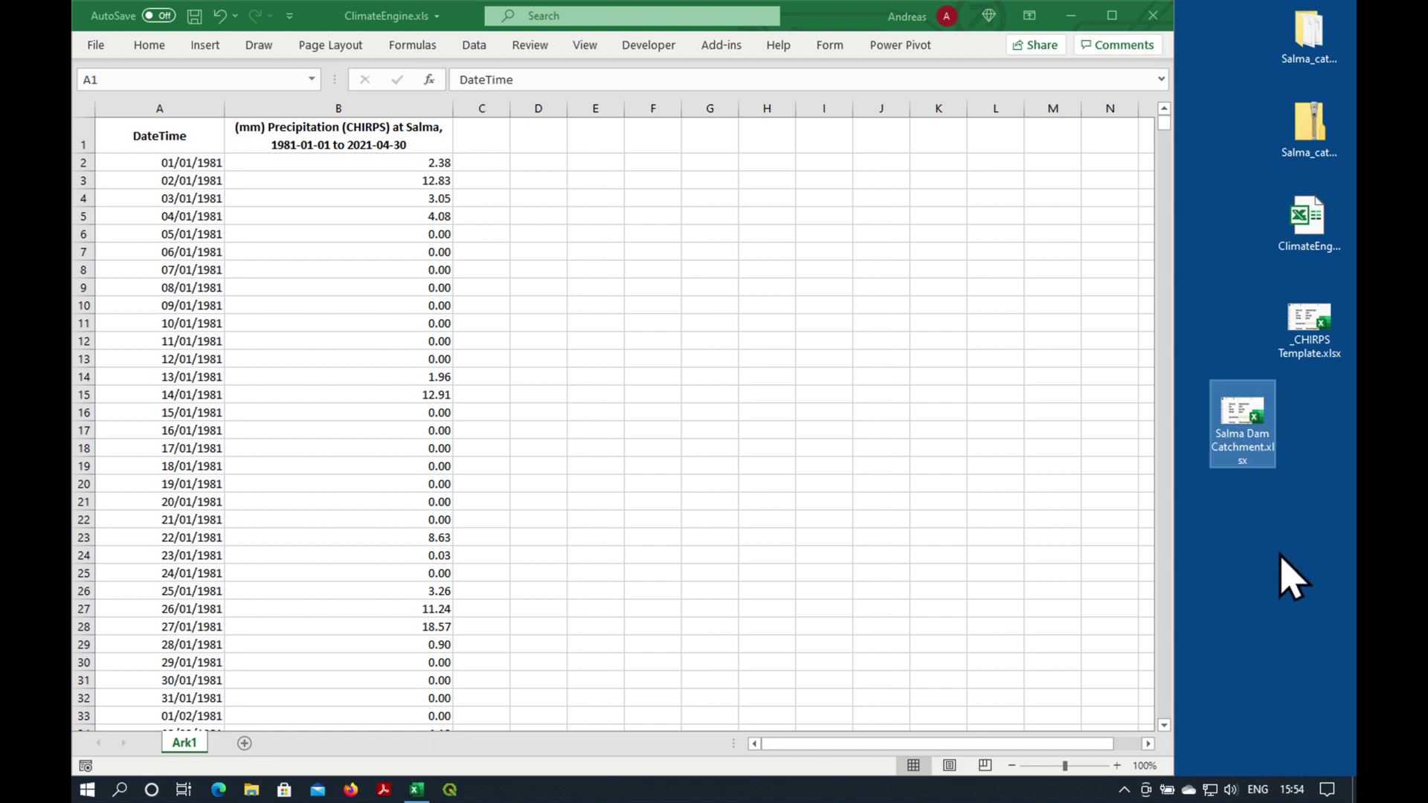
pyautogui.moveTo(1252, 414); pyautogui.dragTo(579, 354)
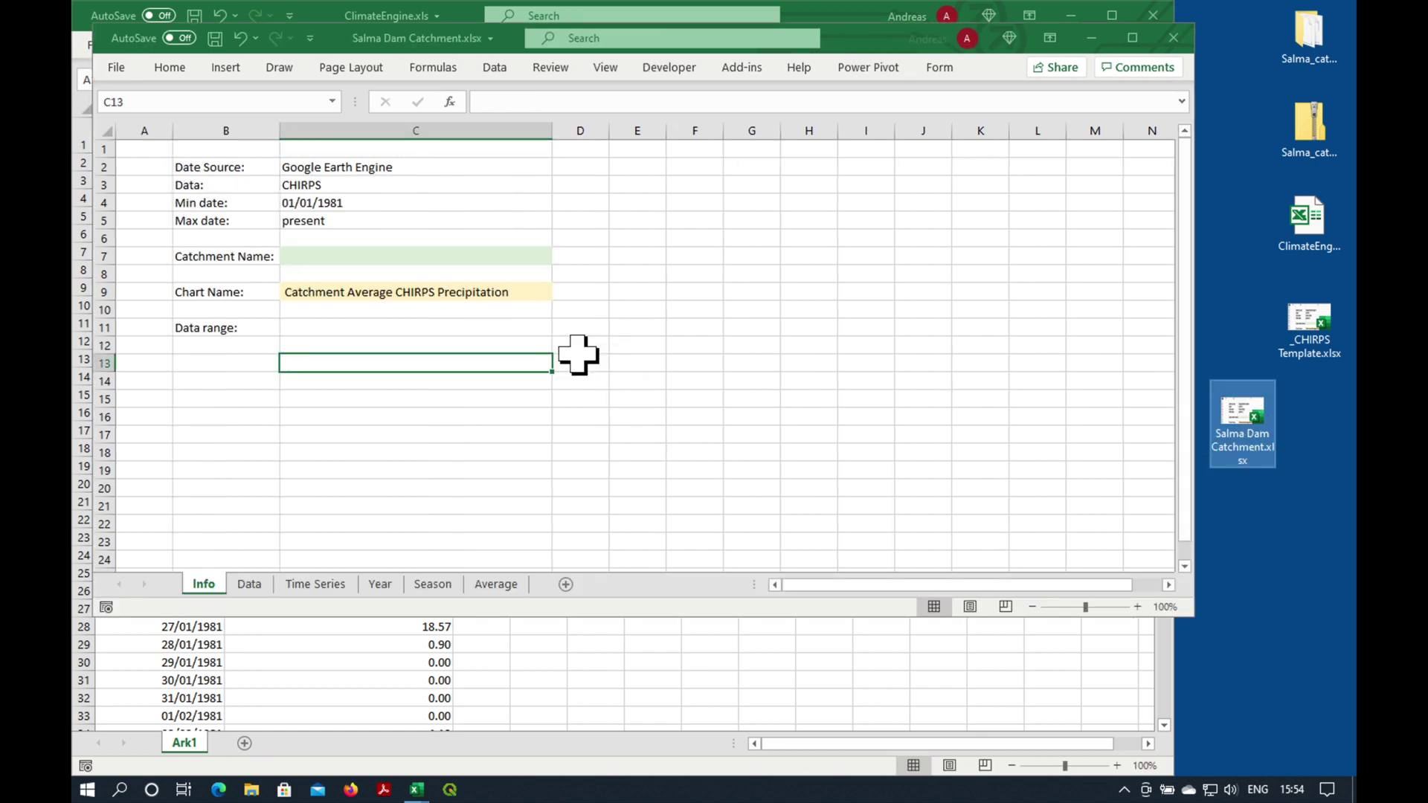
# Enter 'Salma dam' as the Catchment Name in cell C7 of the Info sheet
pyautogui.click(327, 259)
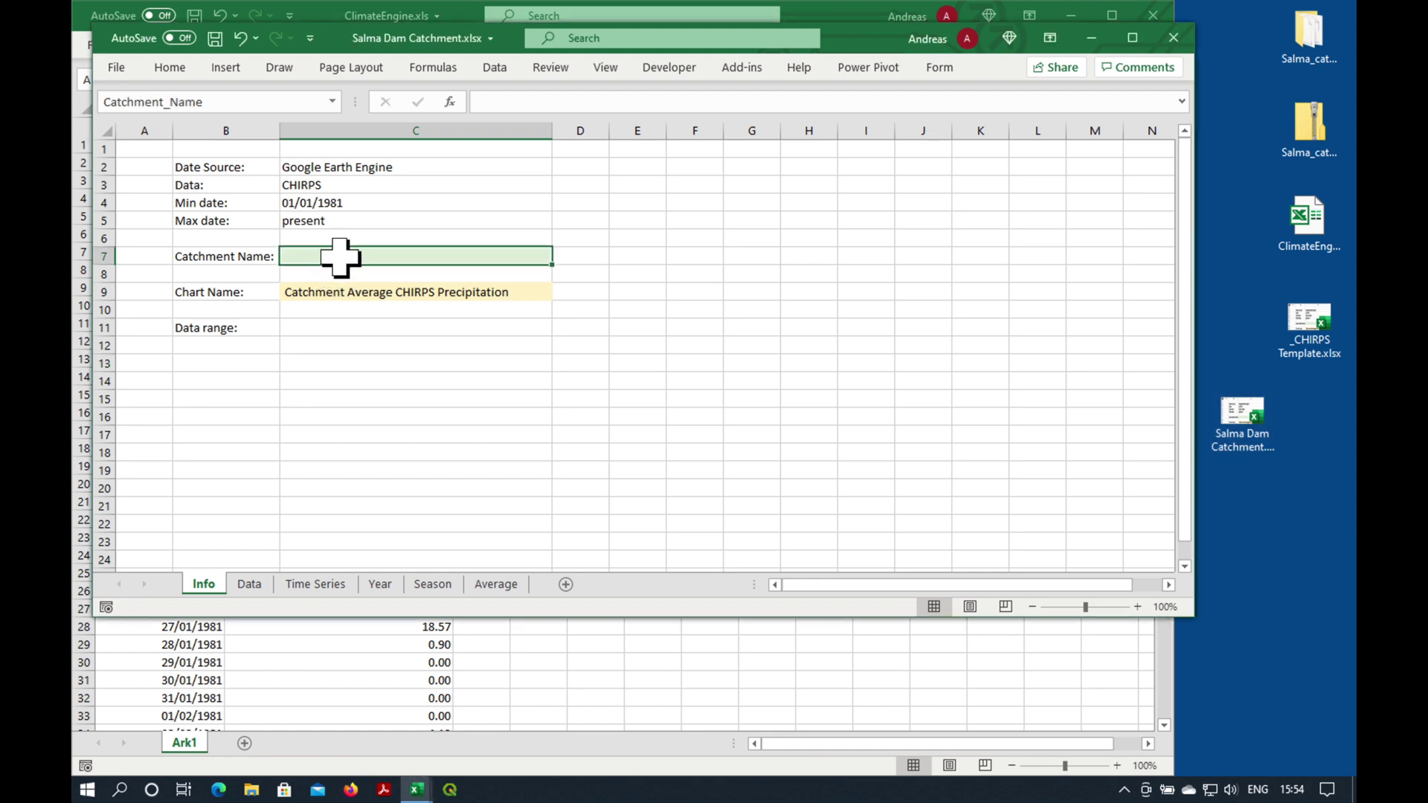
pyautogui.write('Sal')
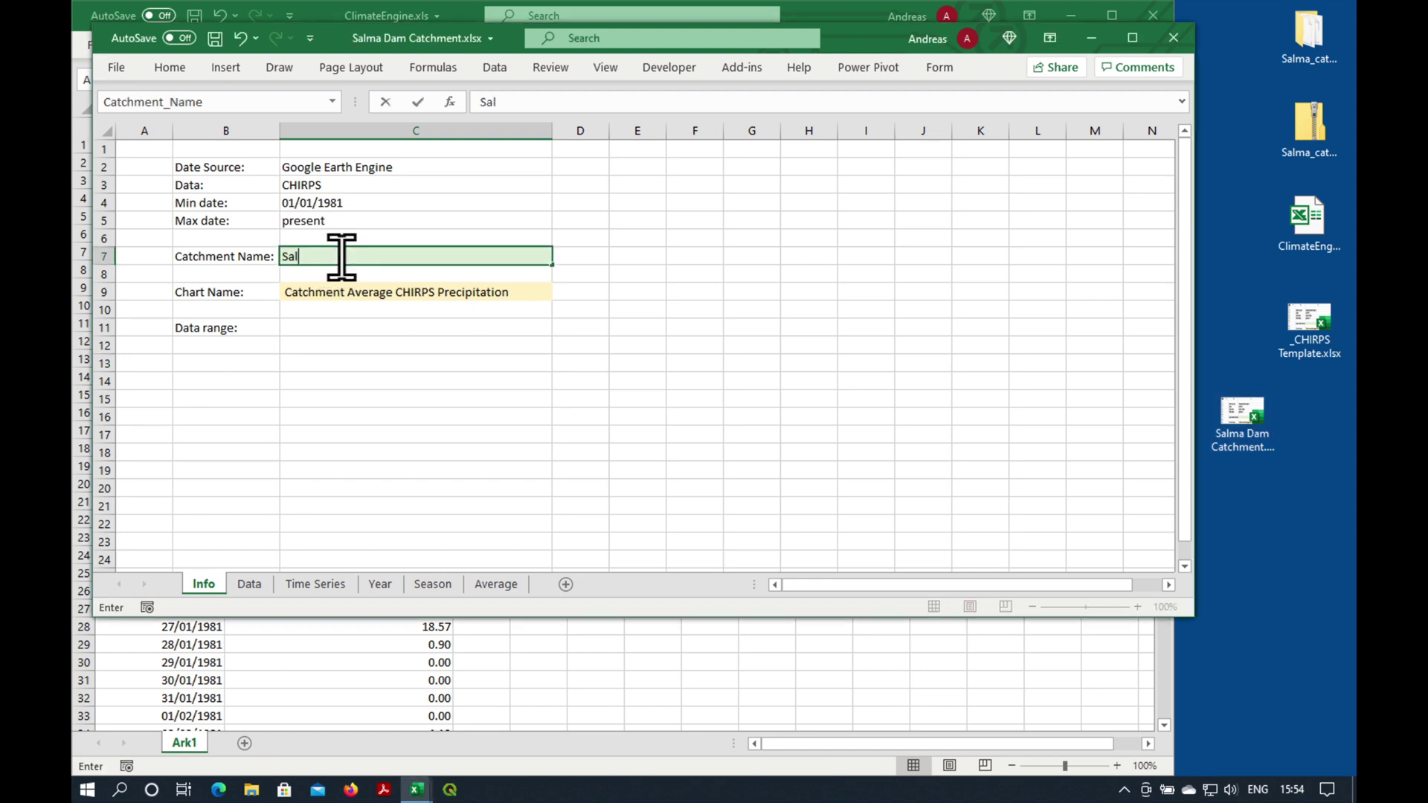
pyautogui.write('ma dam')
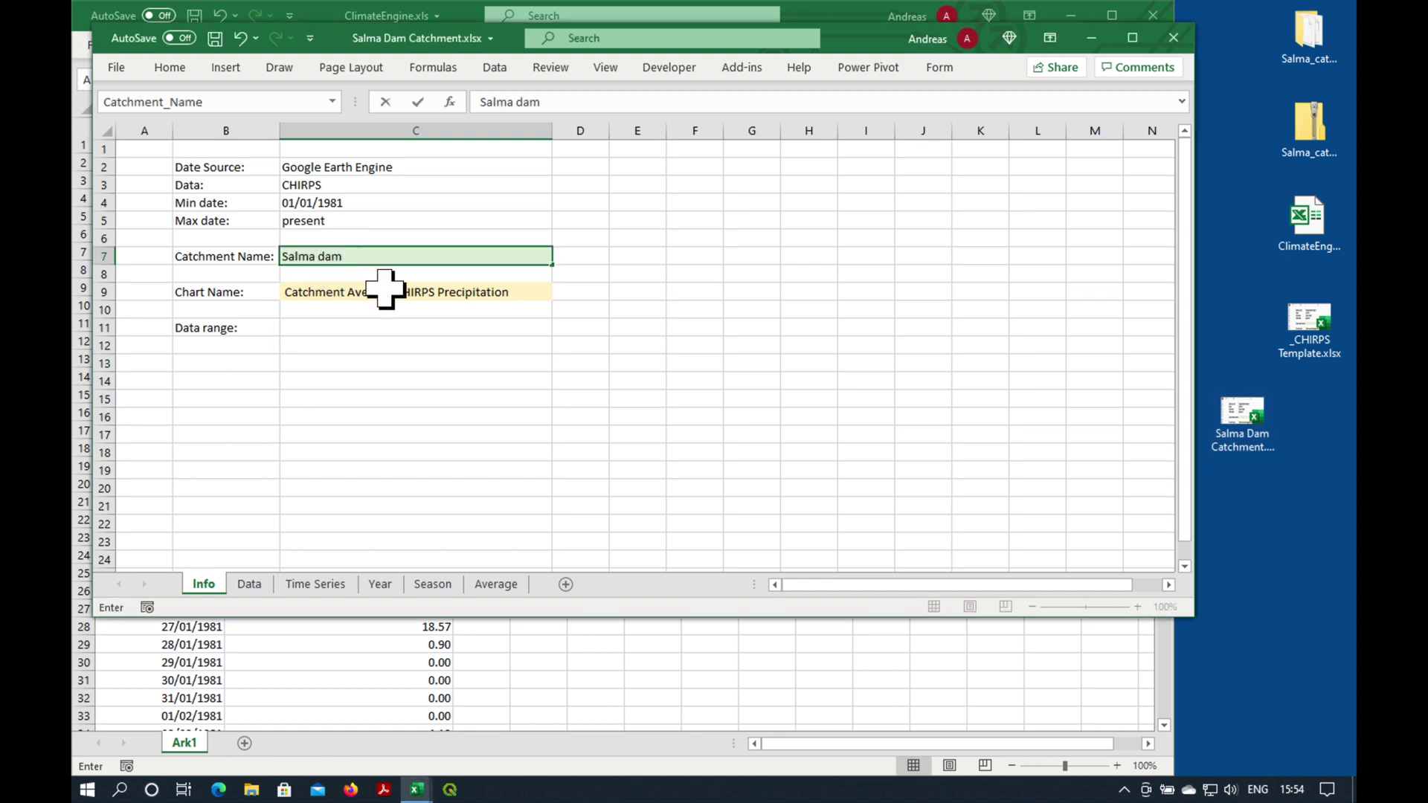
pyautogui.click(430, 381)
# Copy all dates and precipitation values from A2:B down to the last row of ClimateEngine.xls
pyautogui.click(525, 664)
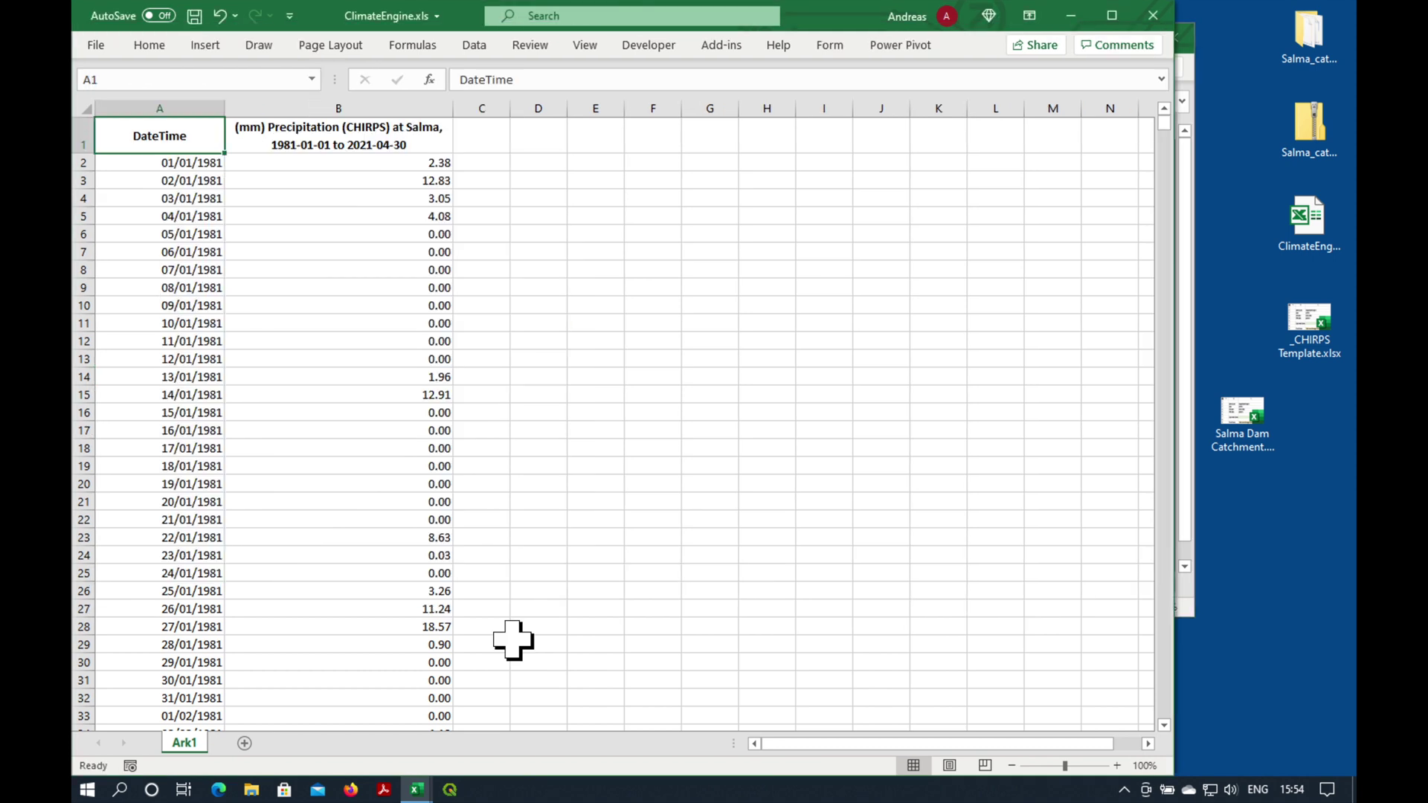
pyautogui.moveTo(195, 163); pyautogui.dragTo(292, 168)
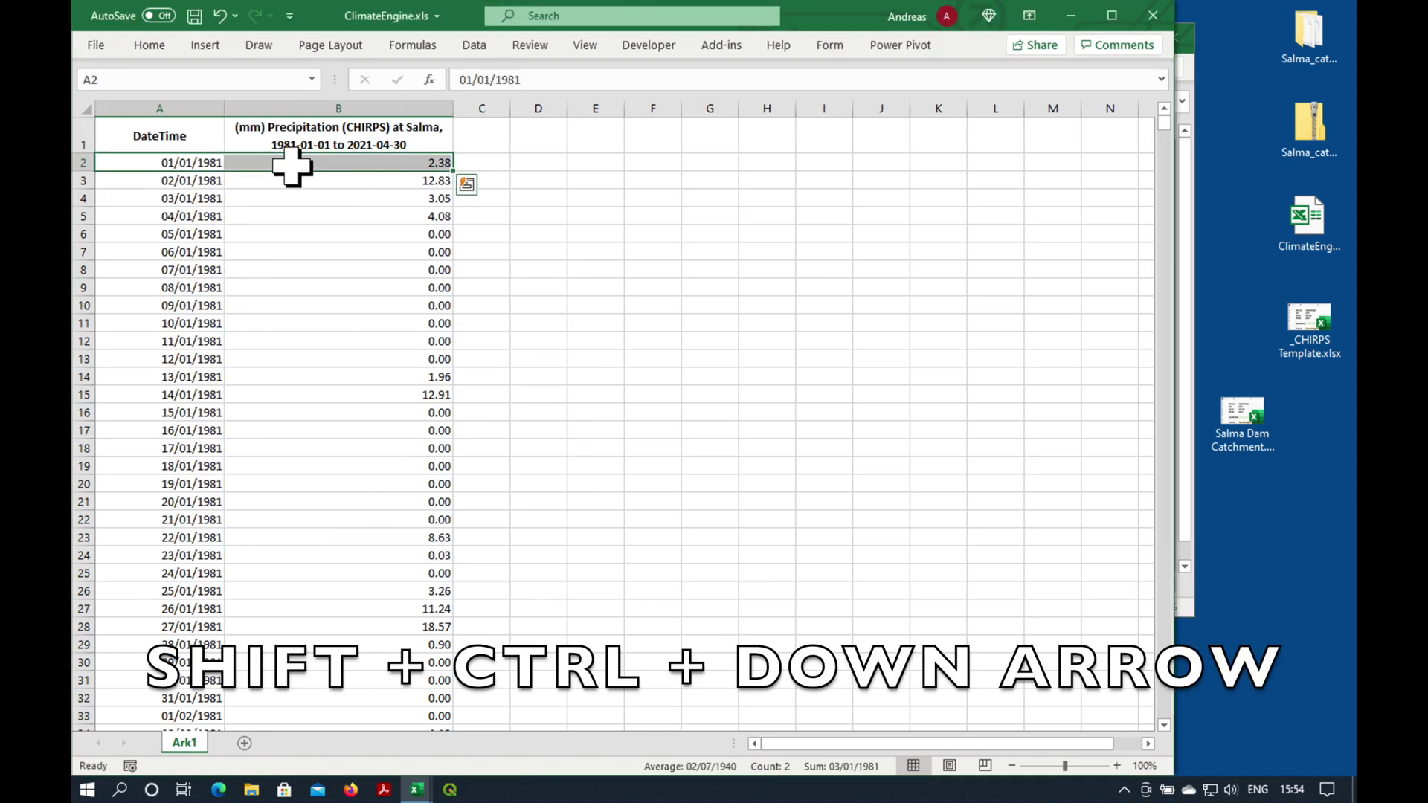
pyautogui.hotkey('ctrl', 'shift', 'Down')
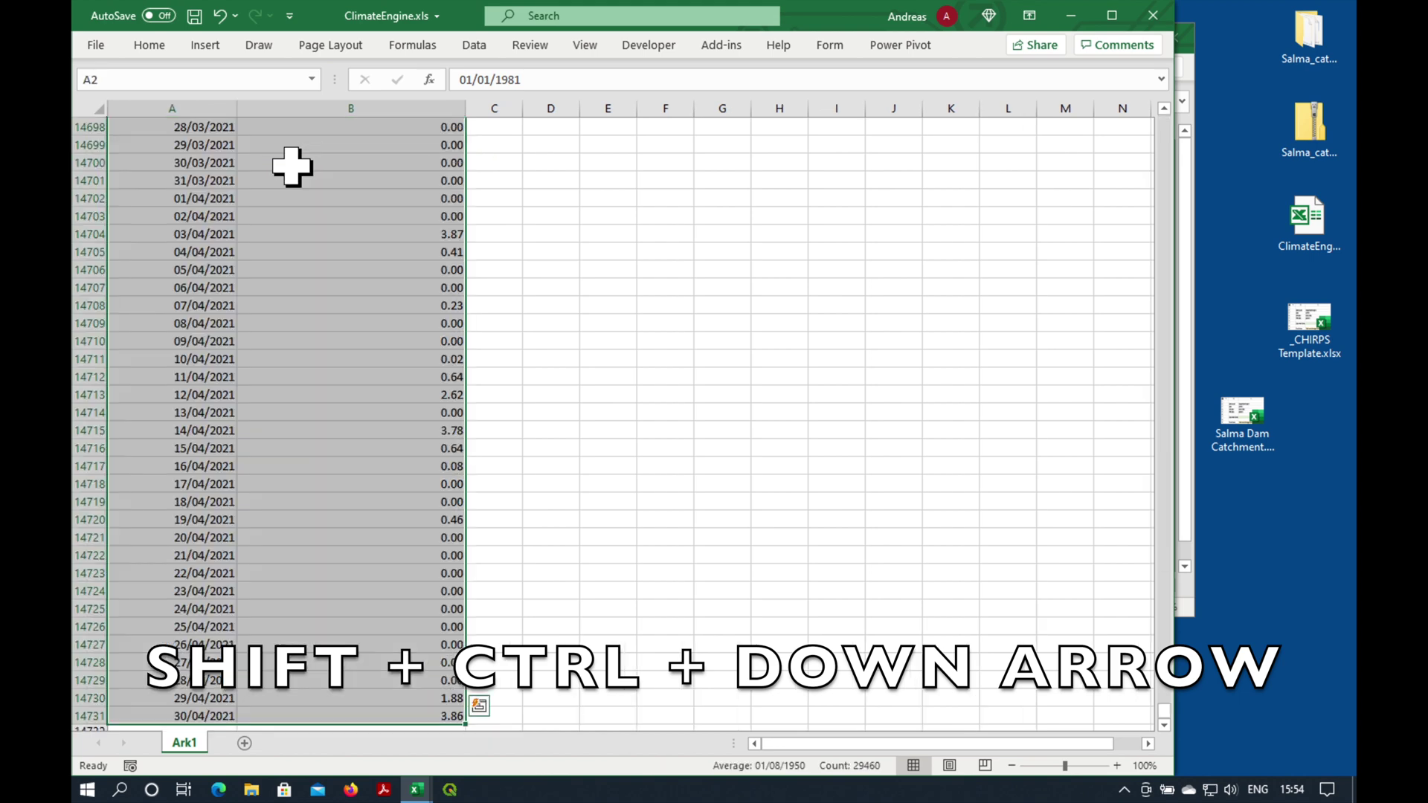
pyautogui.hotkey('ctrl', 'c')
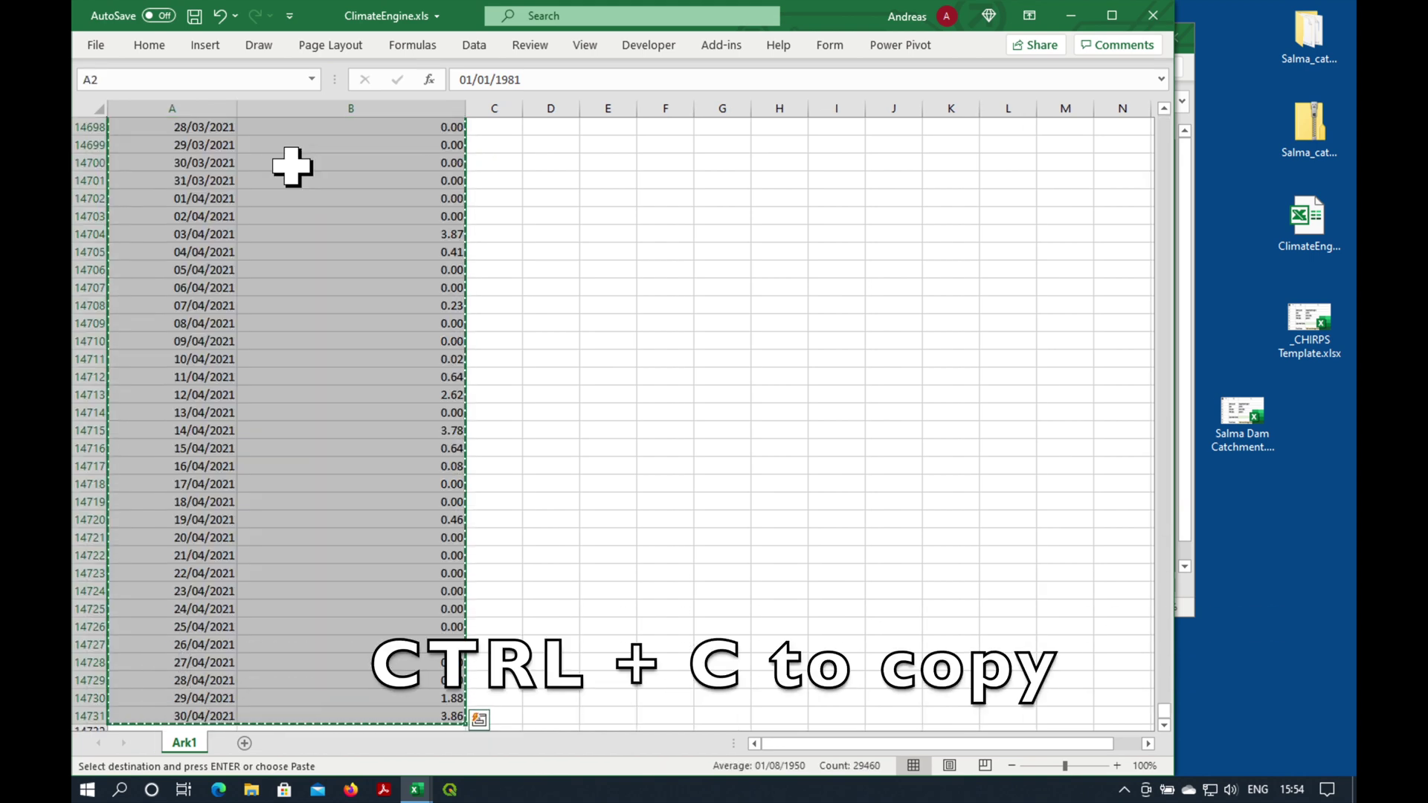
pyautogui.click(1071, 15)
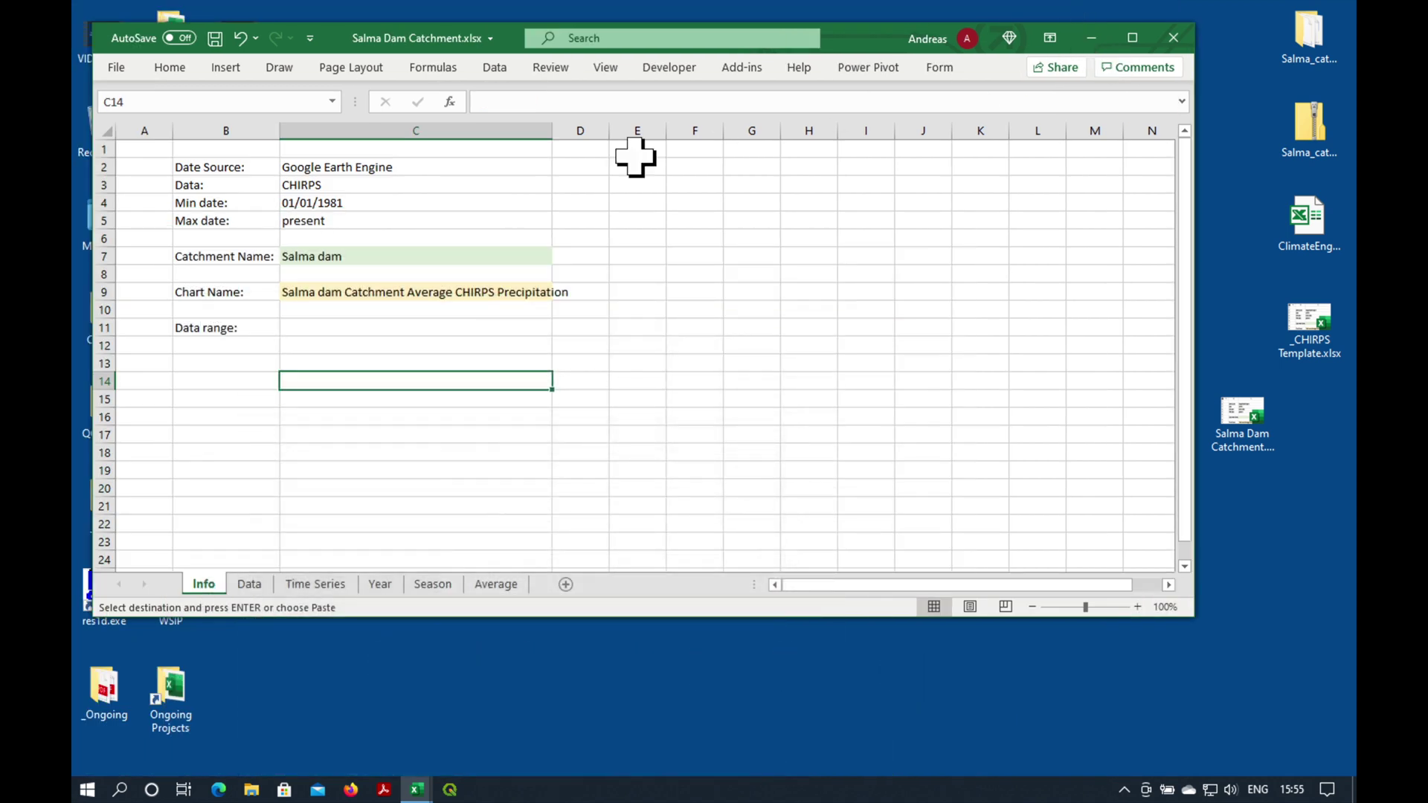
# Paste the copied CHIRPS dates and precipitation as values into B2 of the Data sheet
pyautogui.click(251, 586)
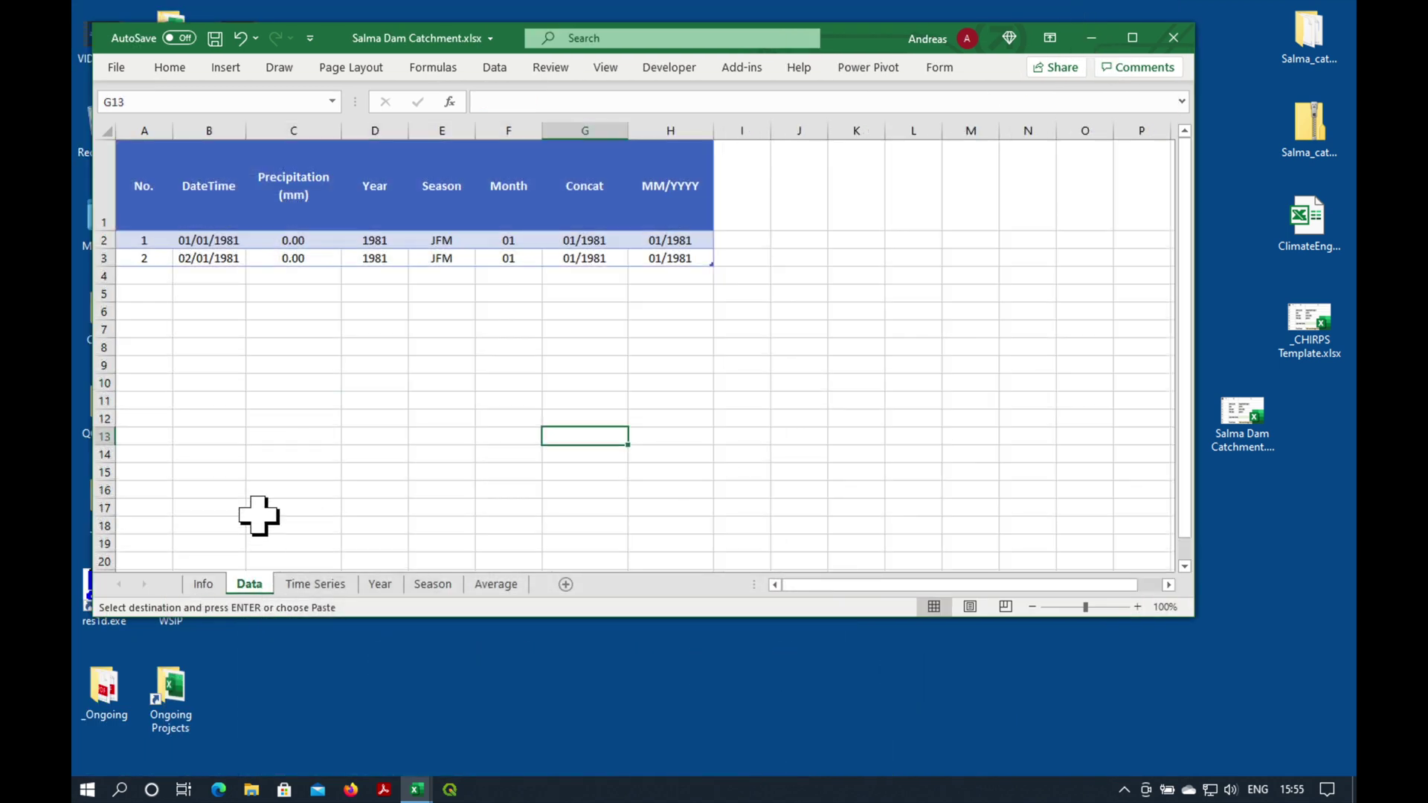
pyautogui.click(216, 238)
pyautogui.rightClick(217, 238)
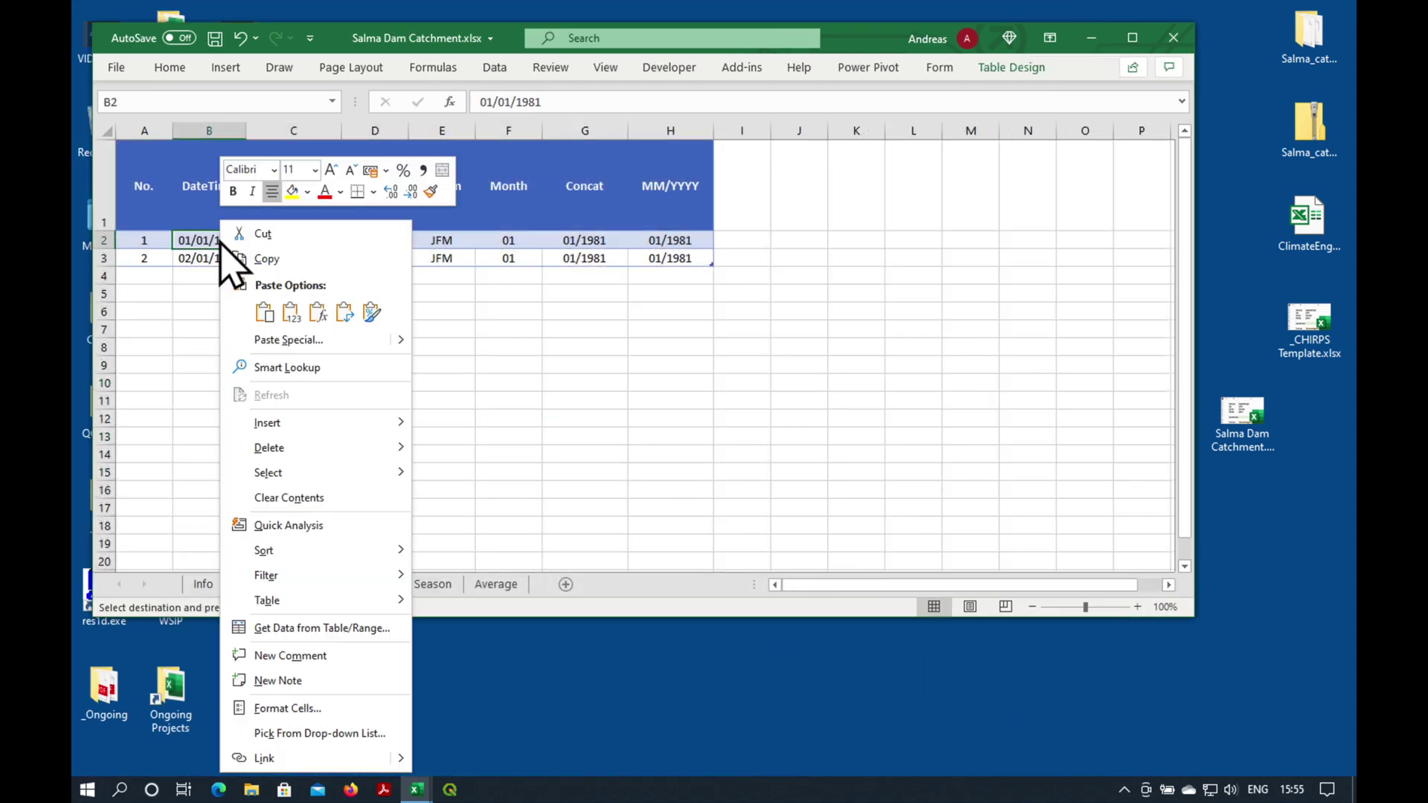
pyautogui.click(291, 312)
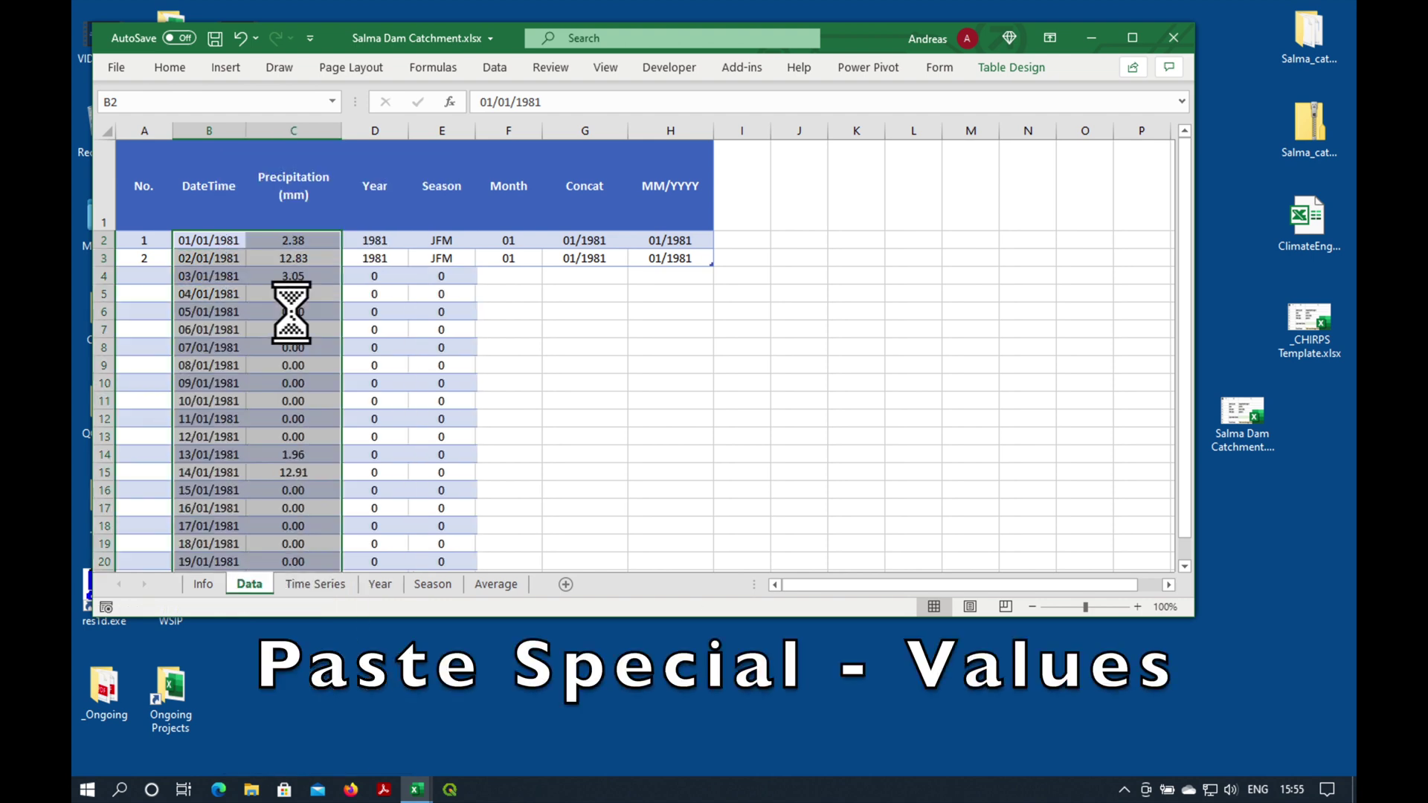
# Fill the No. column from 1 down to 14730 and check the table ends at 30/04/2021
pyautogui.moveTo(154, 245); pyautogui.dragTo(156, 260)
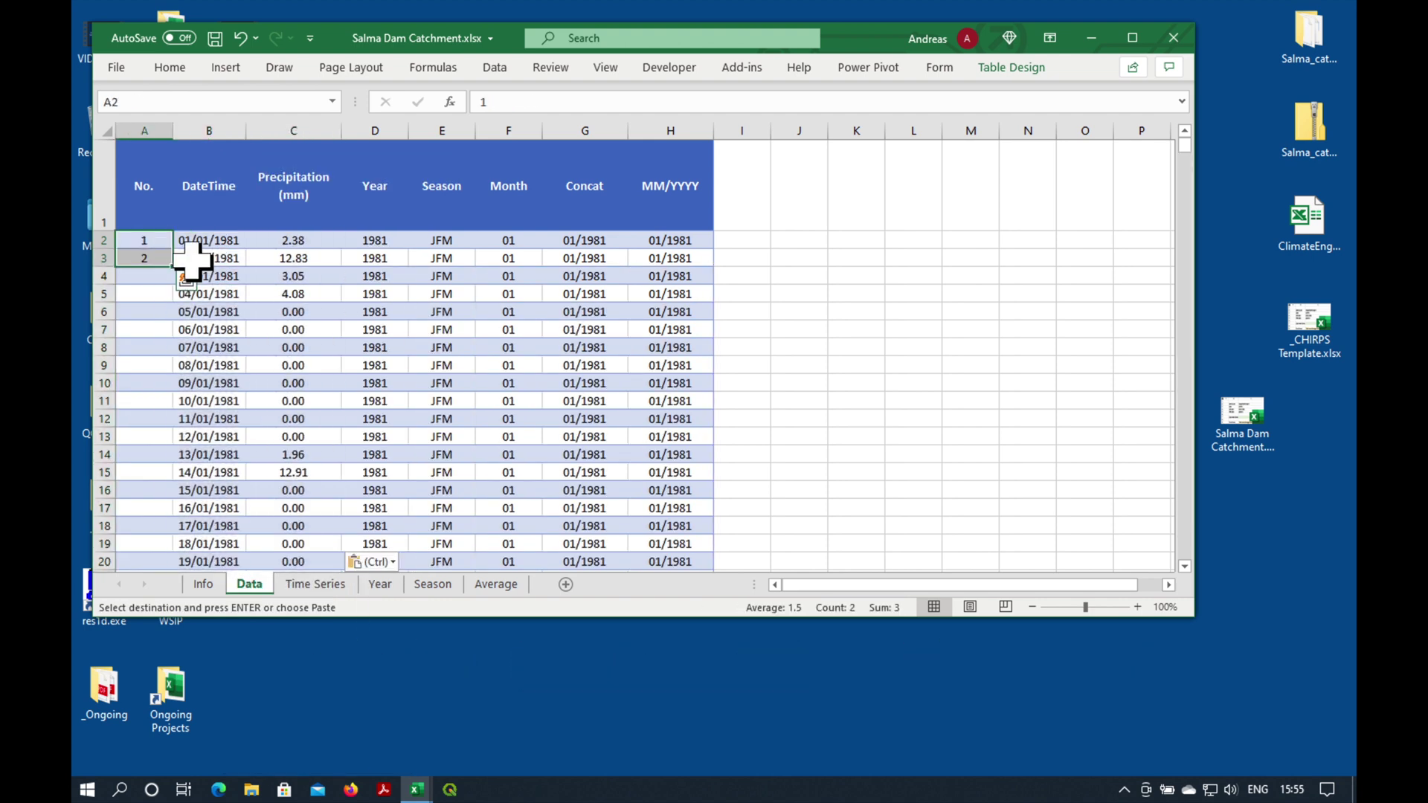
pyautogui.doubleClick(173, 266)
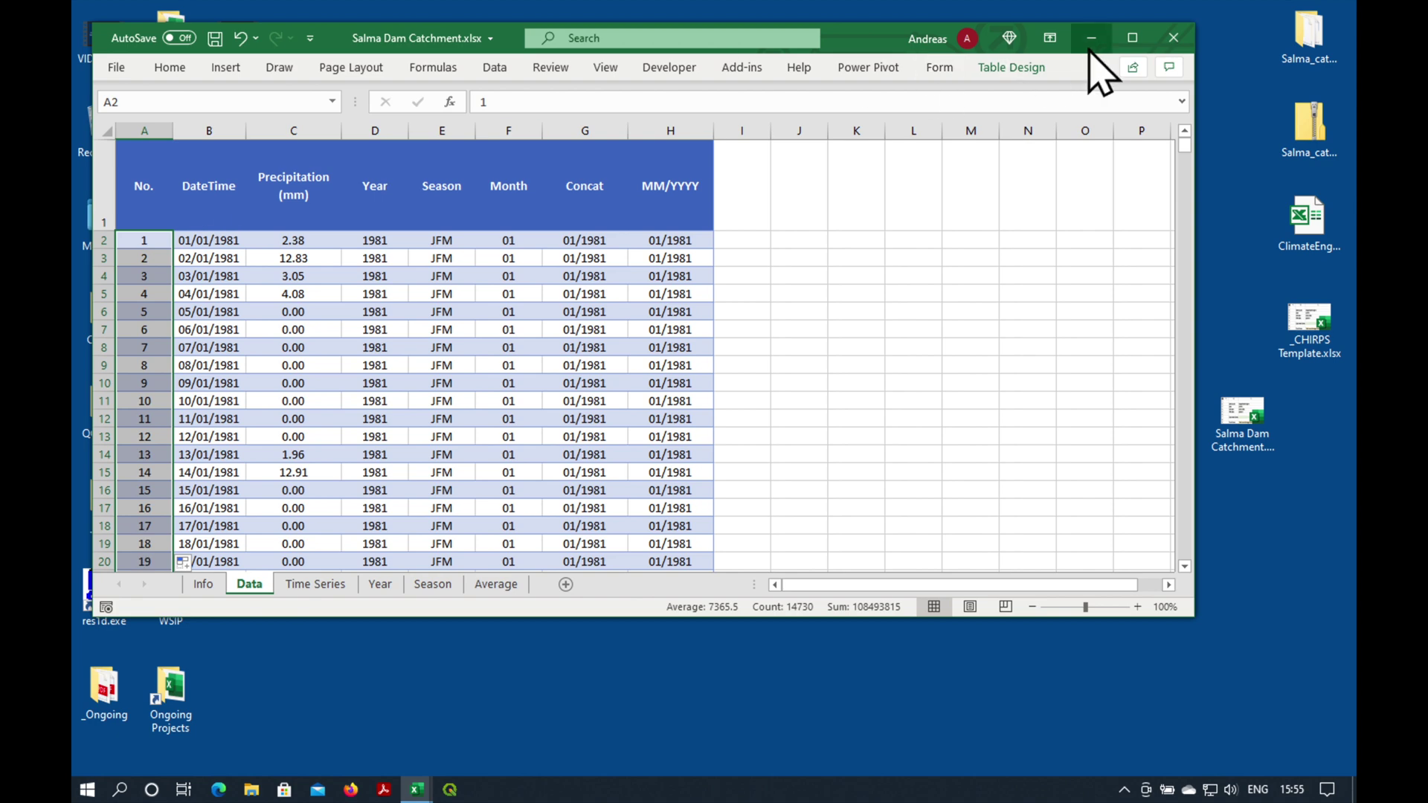
pyautogui.click(1132, 37)
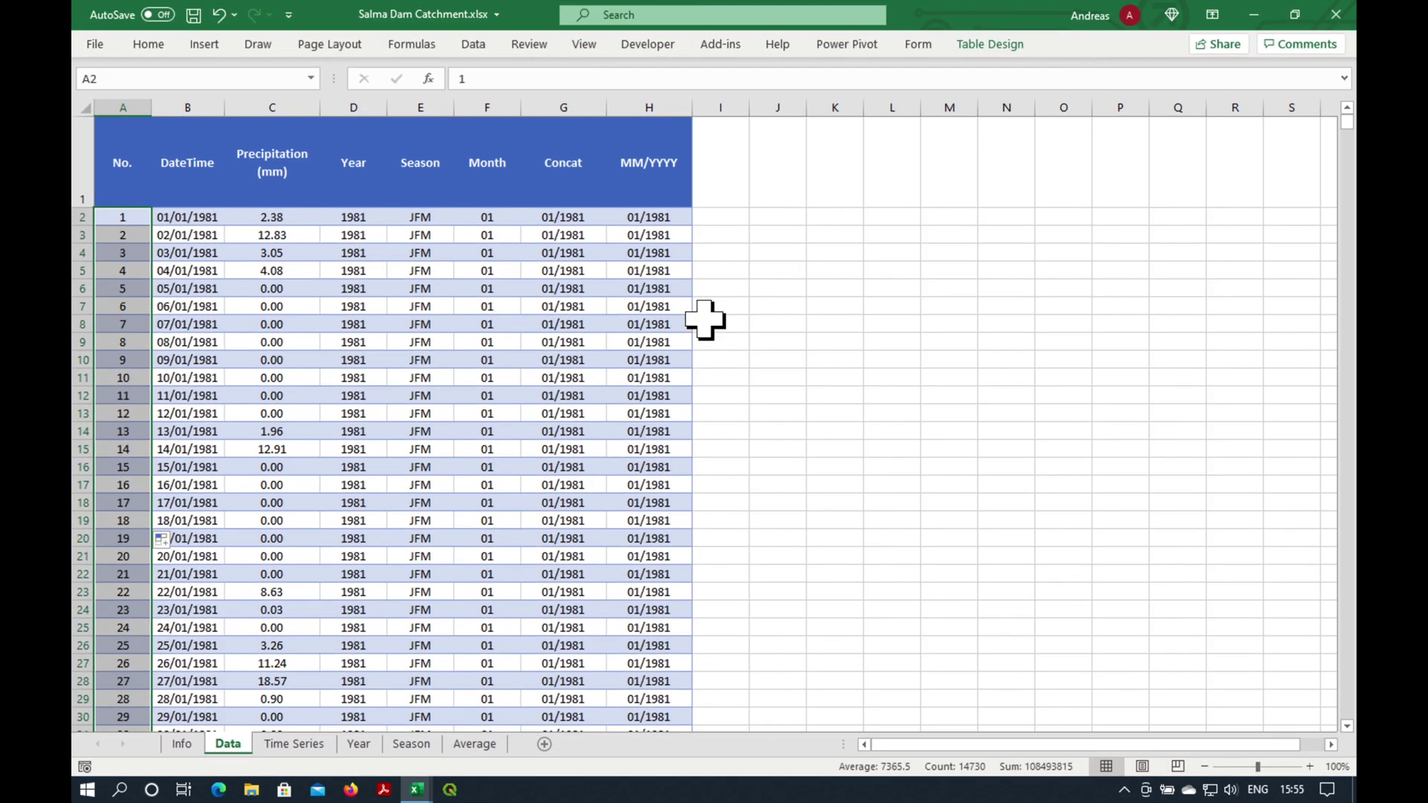
pyautogui.click(329, 303)
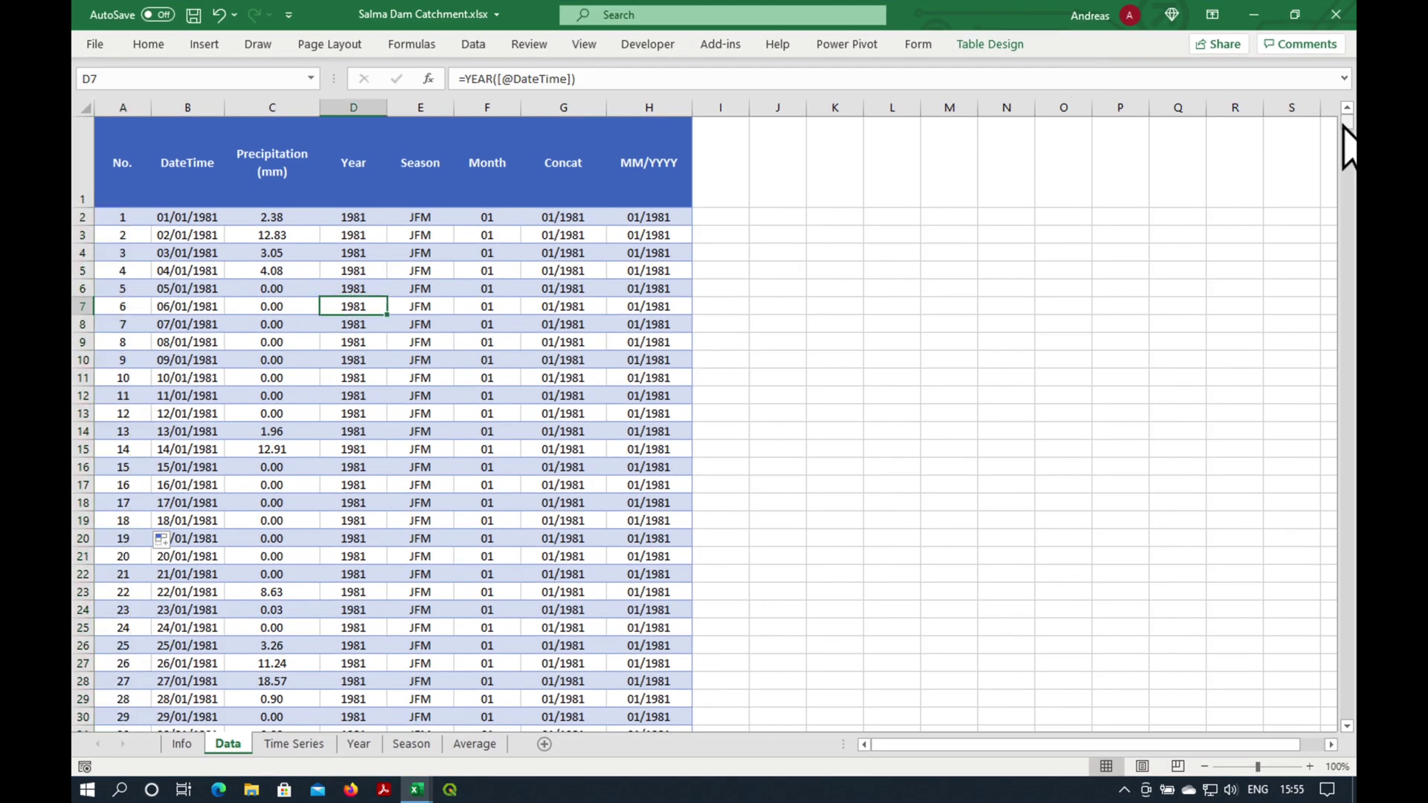
pyautogui.moveTo(1345, 125); pyautogui.dragTo(1348, 711)
pyautogui.scroll(-4, 1106, 537)
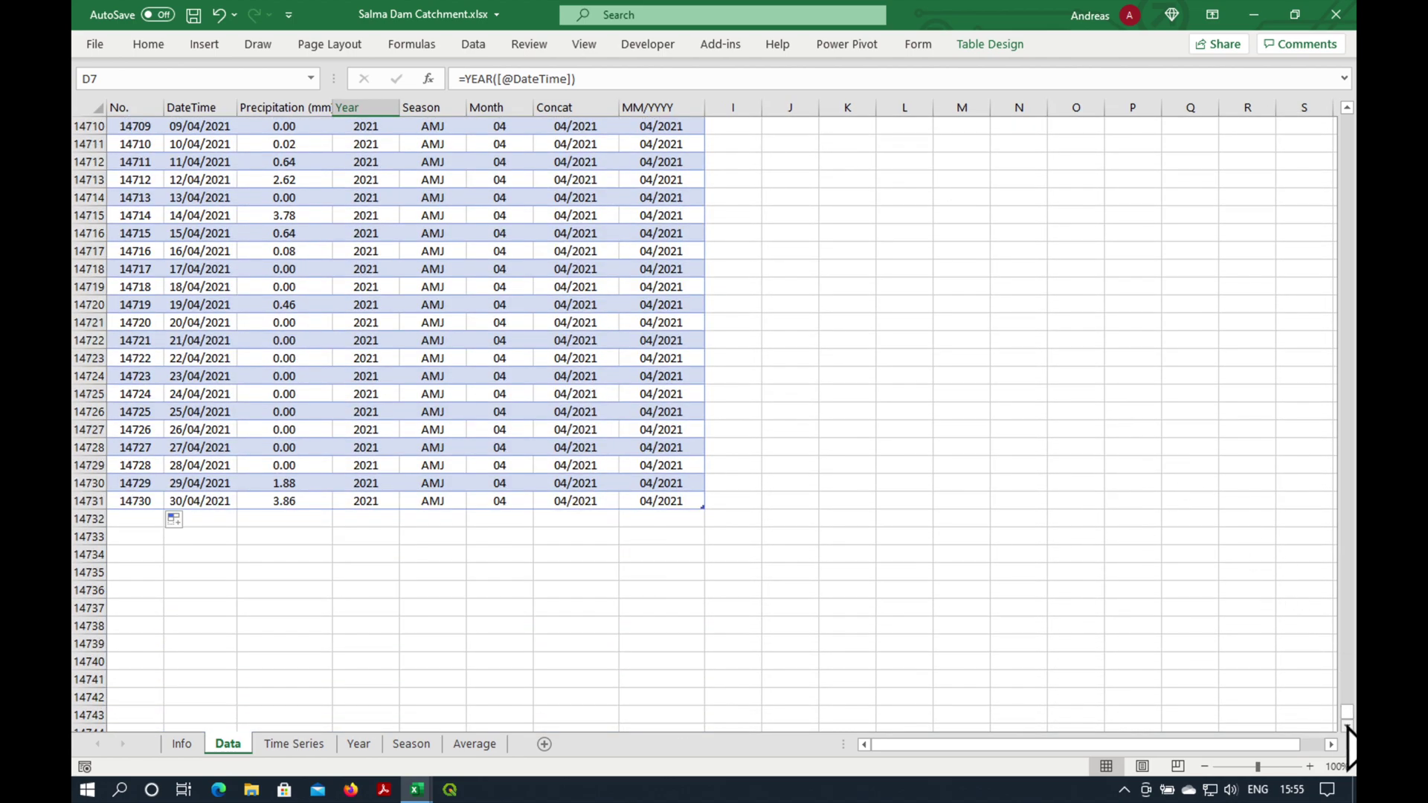
pyautogui.moveTo(1348, 717); pyautogui.dragTo(1315, 126)
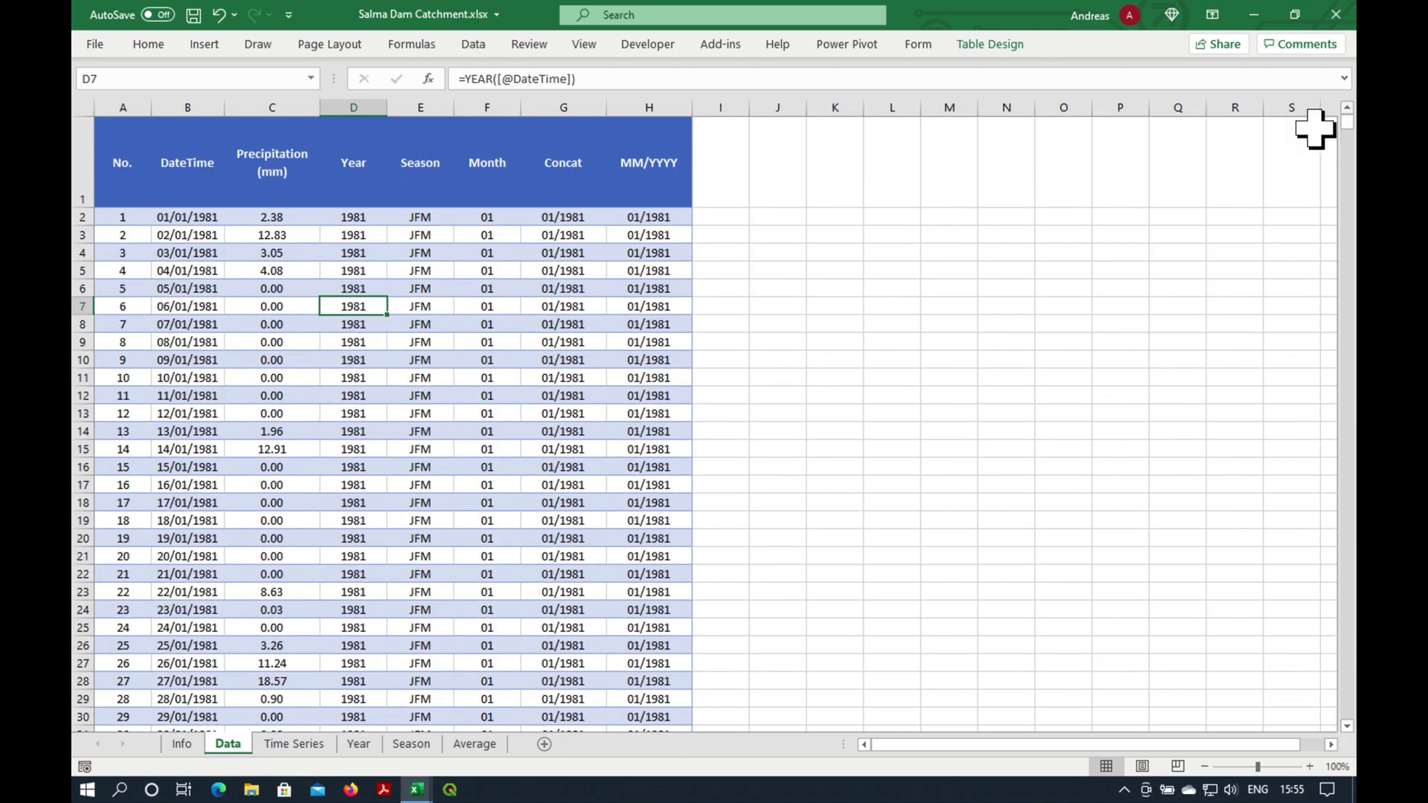
# Refresh the Time Series pivot table so its chart plots monthly precipitation 1981–2021
pyautogui.click(293, 745)
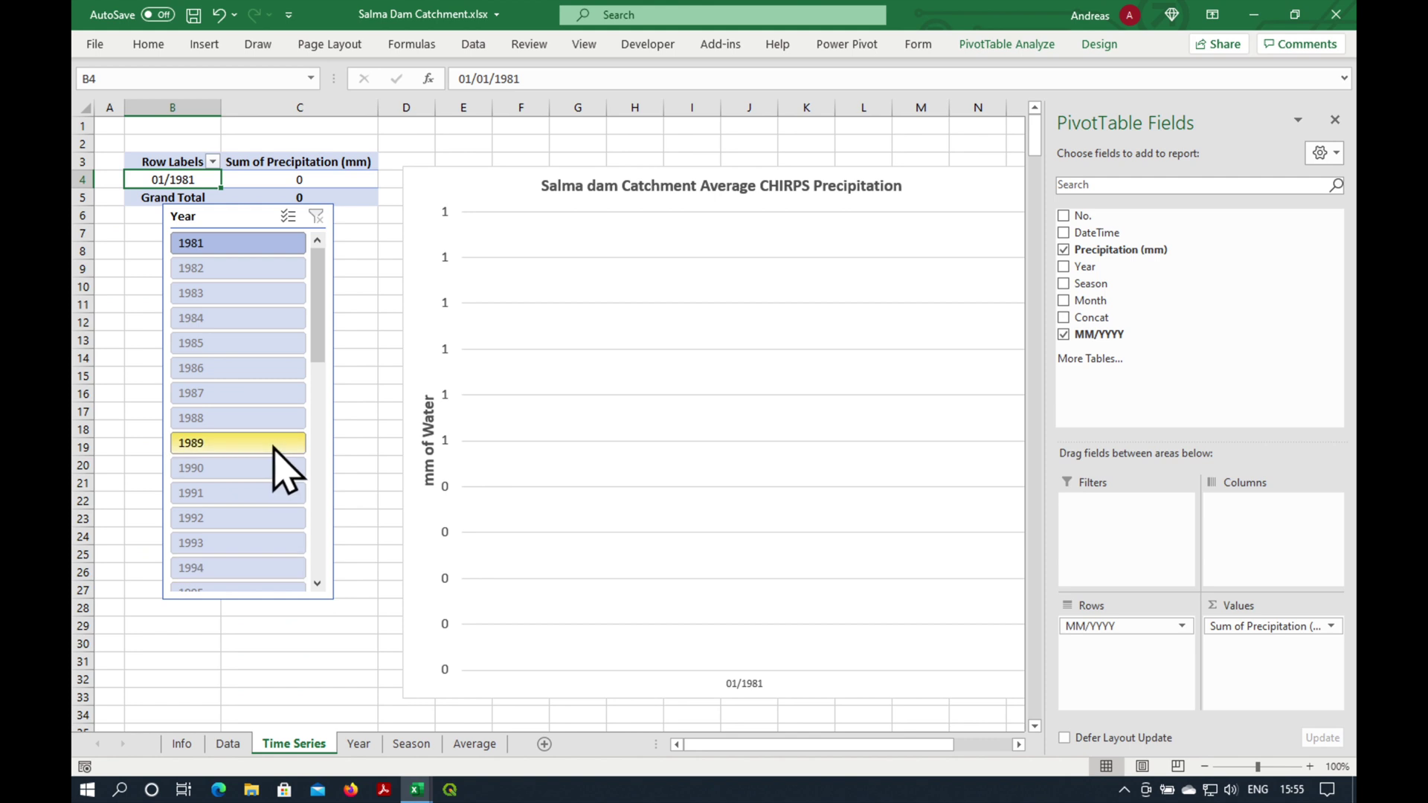
pyautogui.click(319, 222)
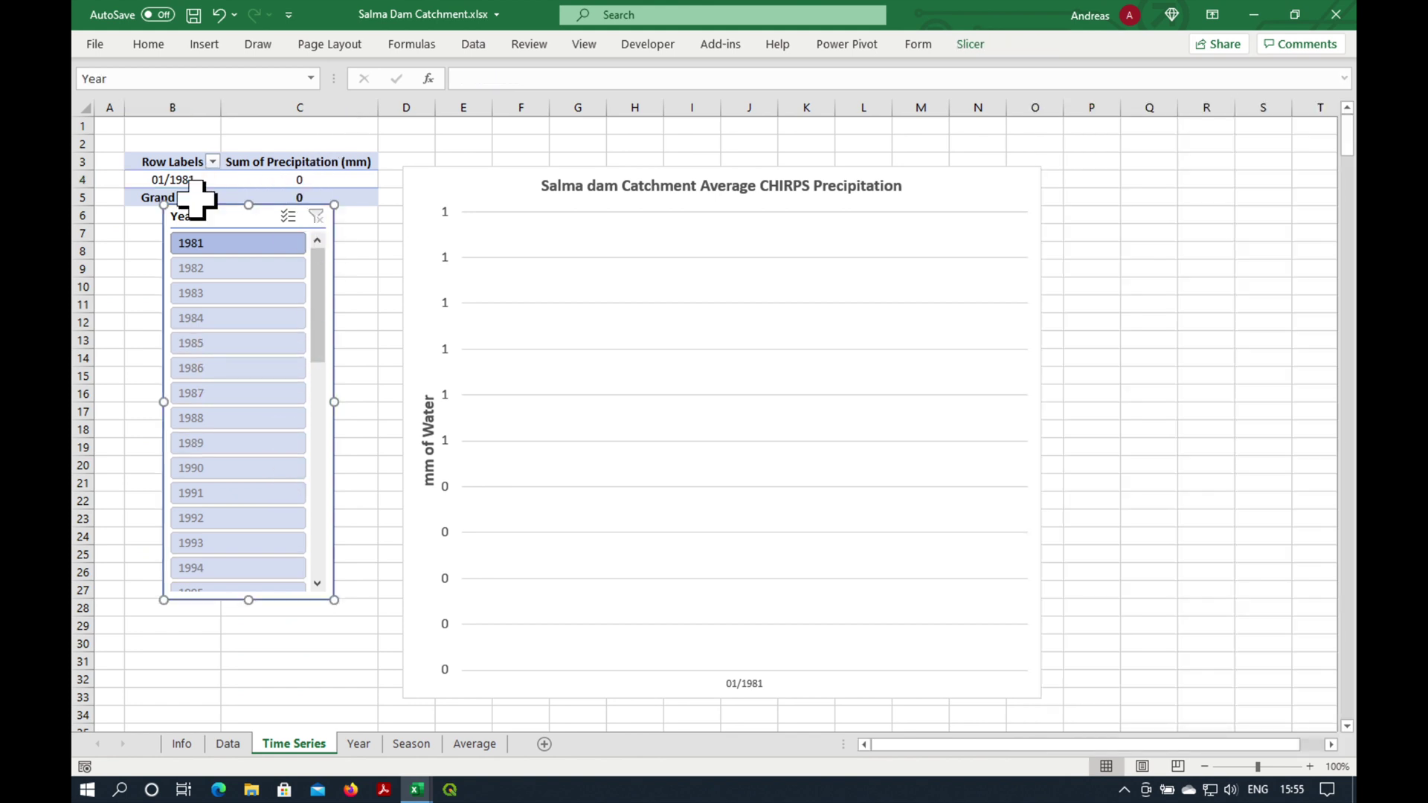
pyautogui.rightClick(154, 185)
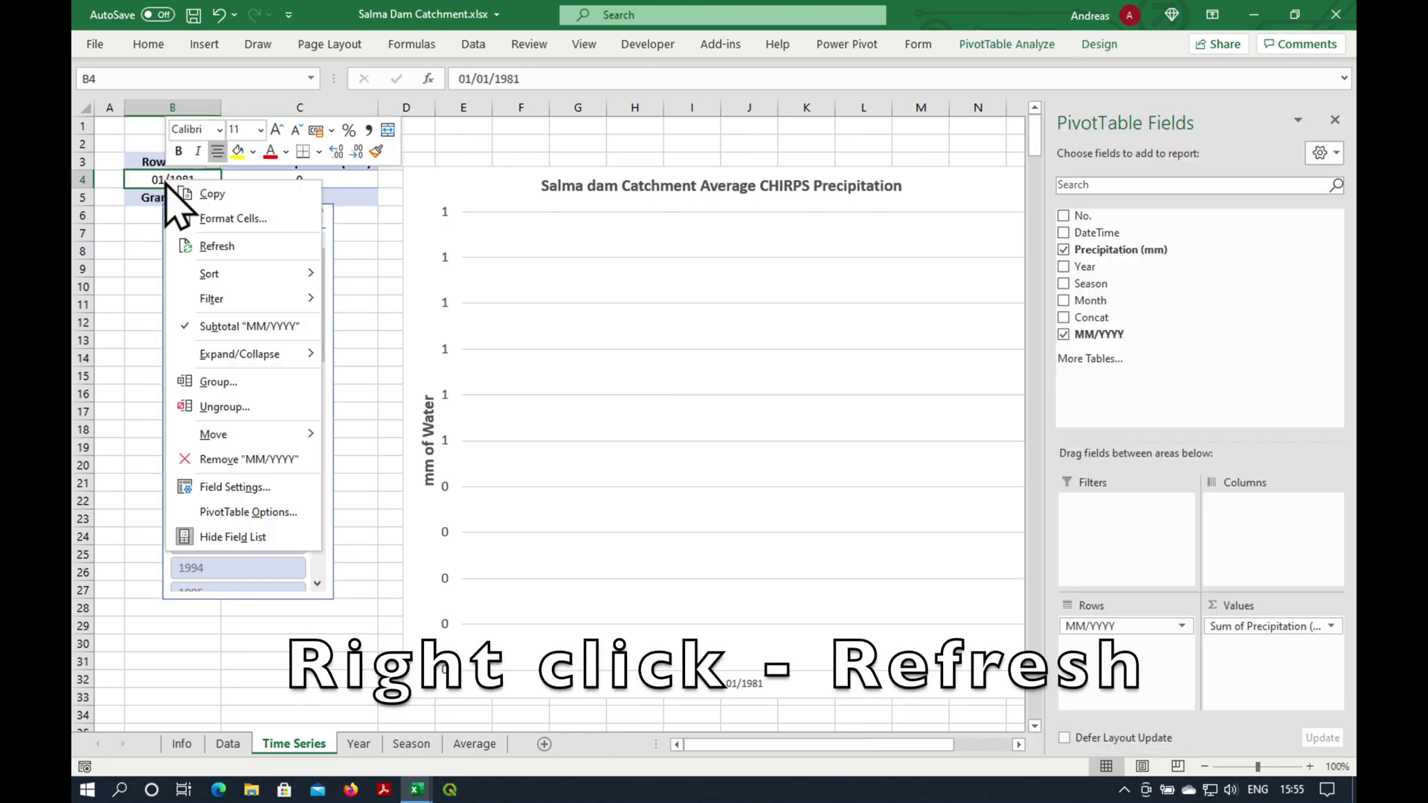
pyautogui.click(195, 246)
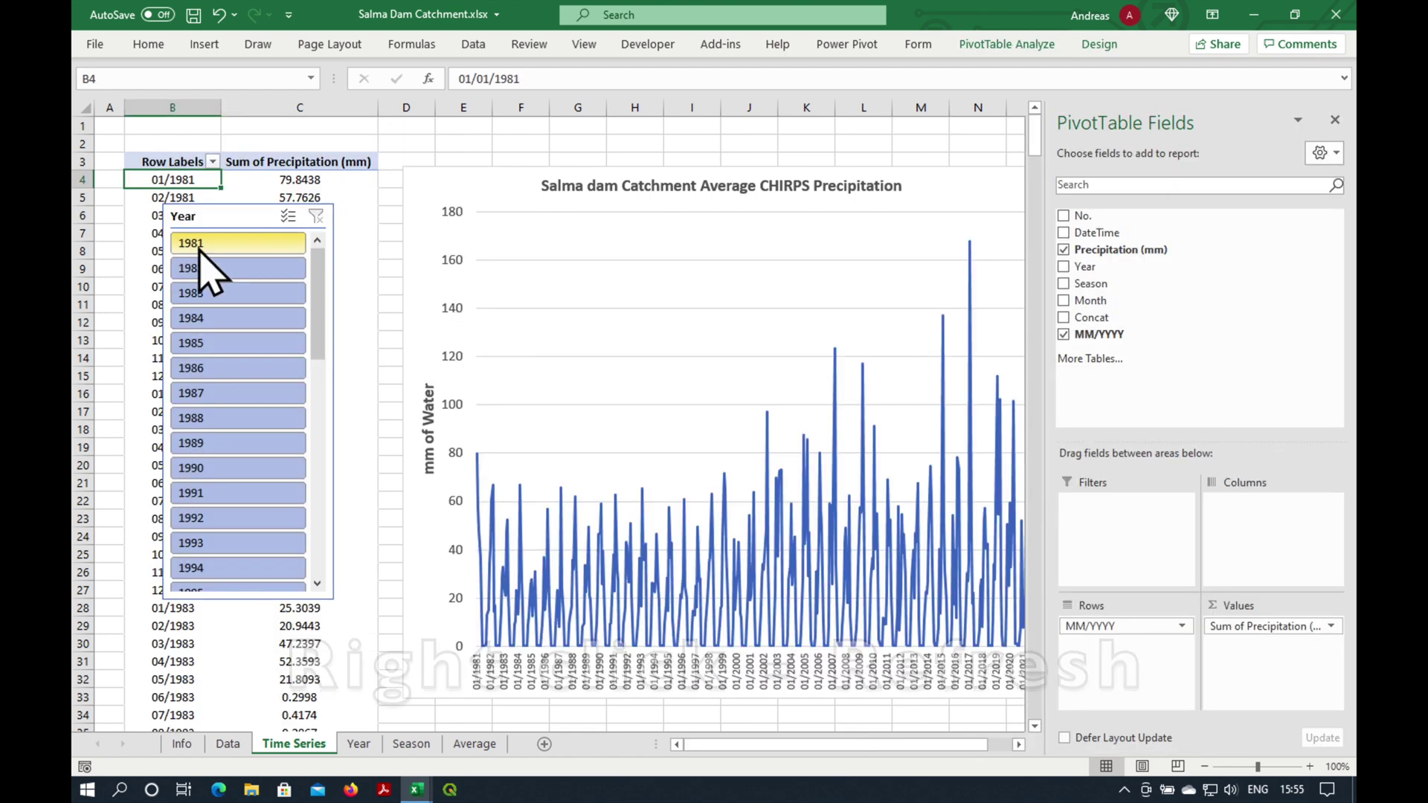
pyautogui.click(1336, 121)
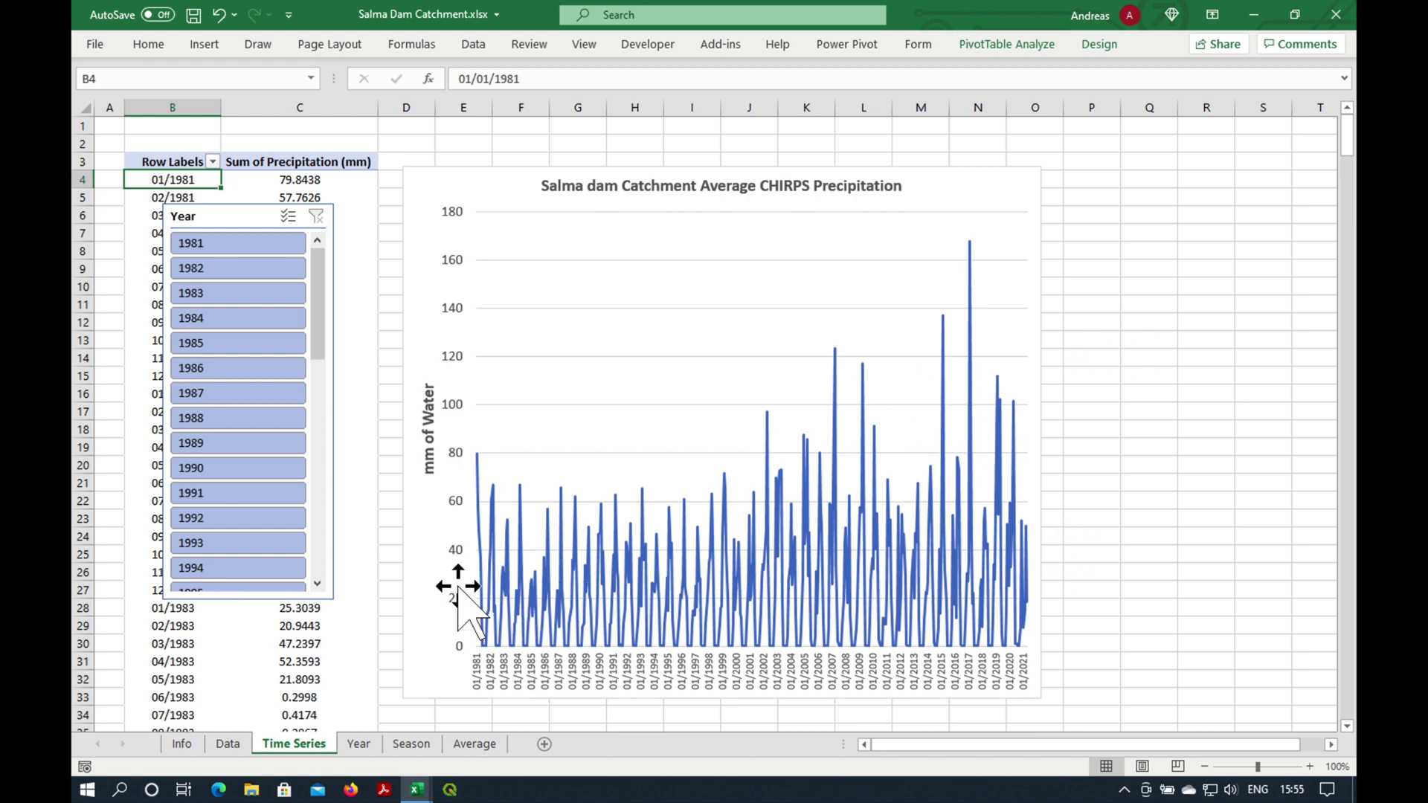
# Clear the Year slicer filter on the Year sheet to chart annual totals for 1981–2021
pyautogui.click(360, 744)
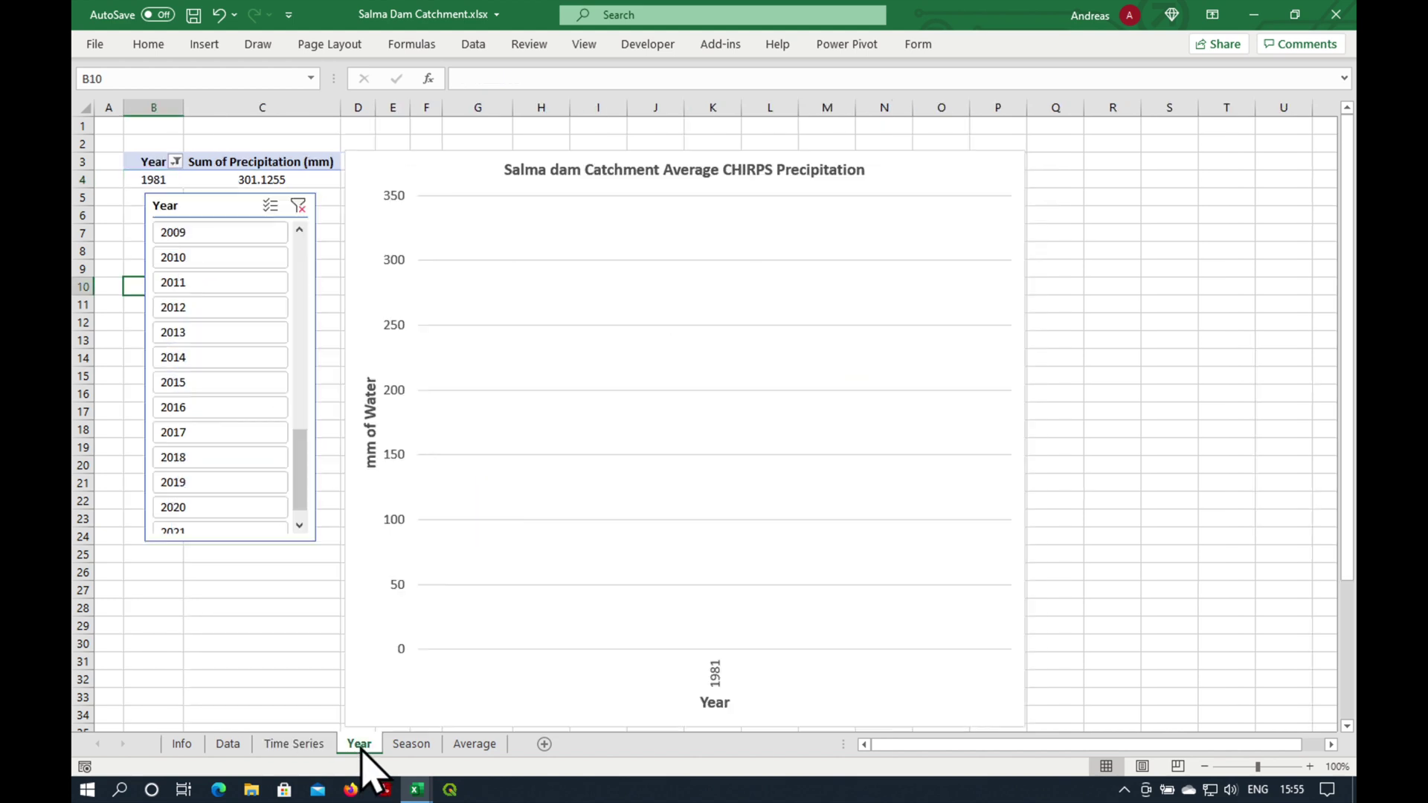
pyautogui.click(298, 206)
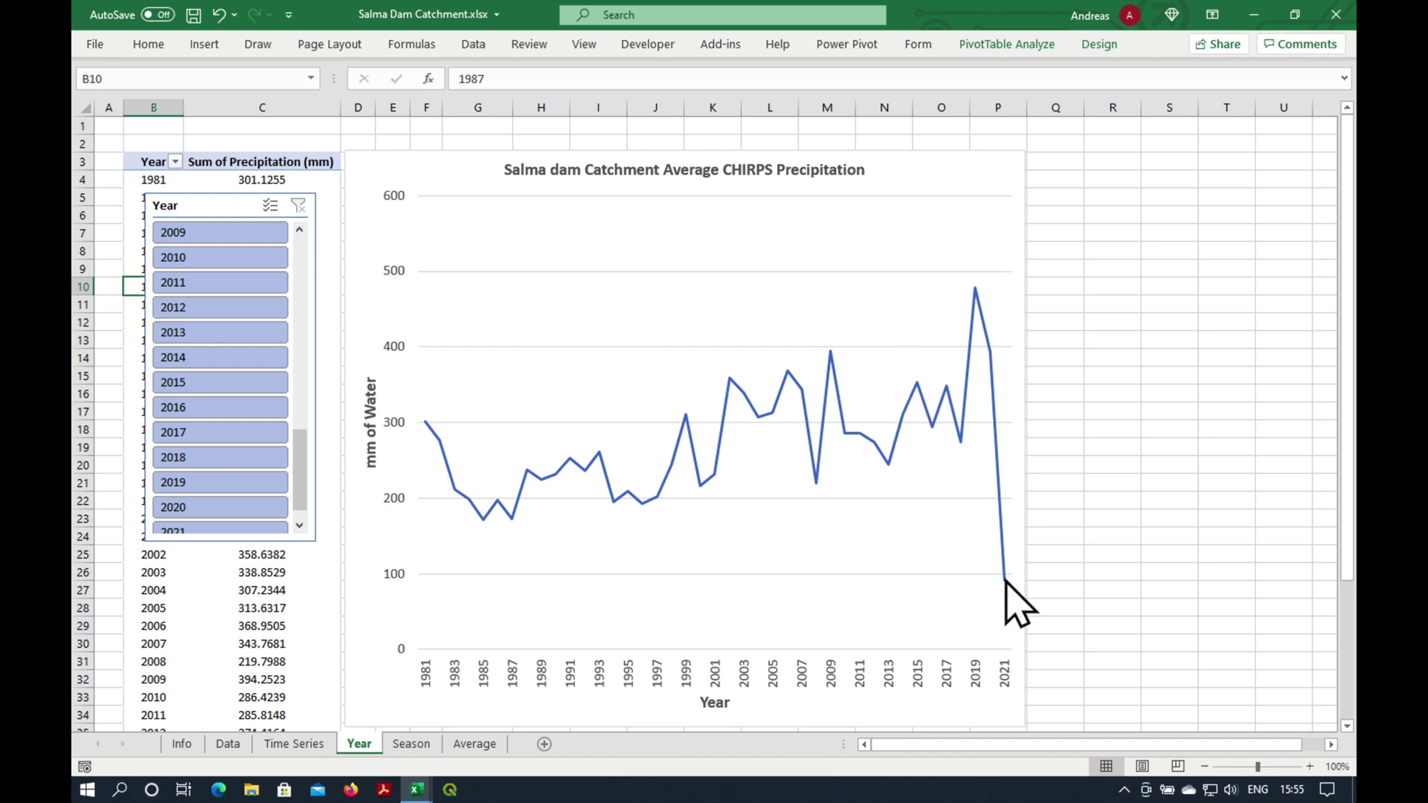
pyautogui.moveTo(1004, 584)
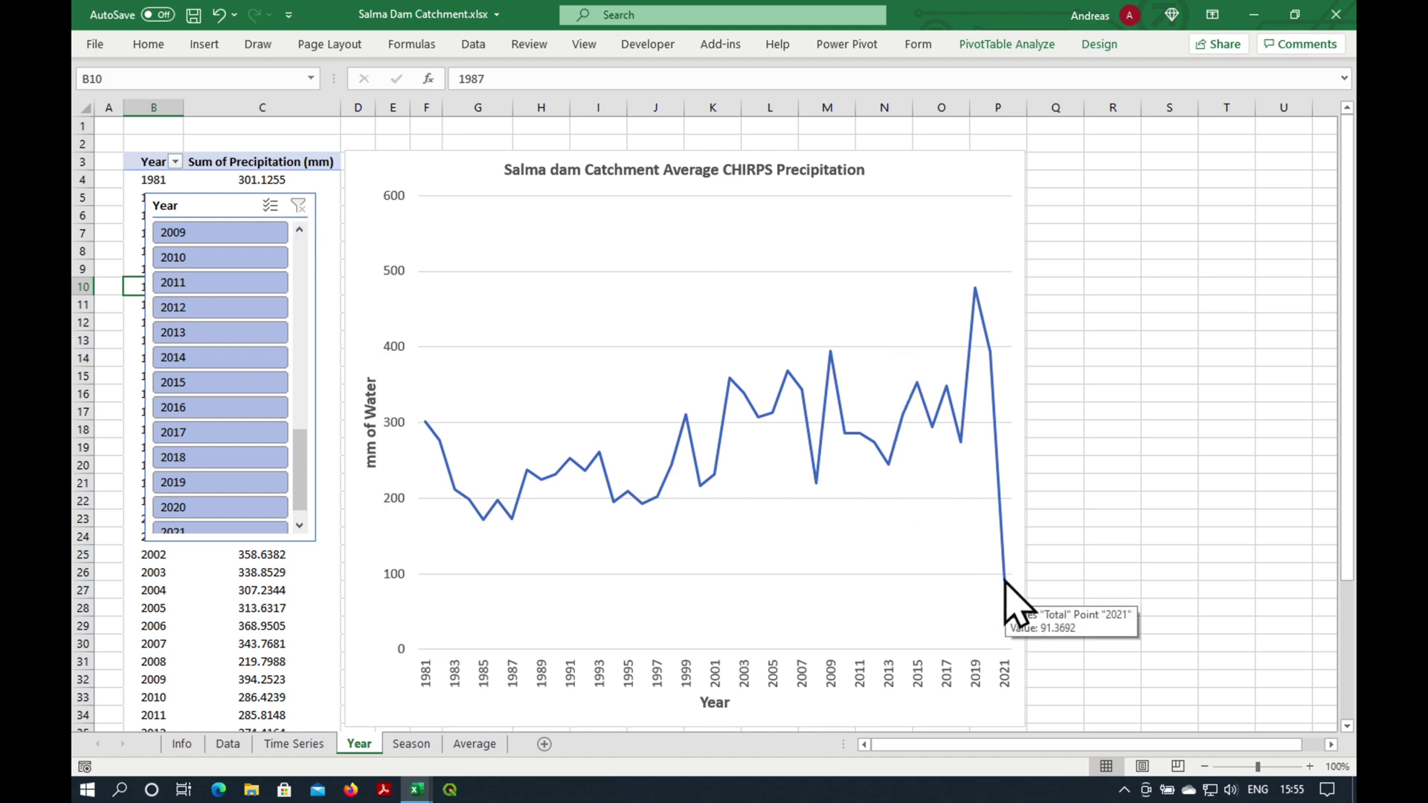
# Clear the Year slicer filter on the Season sheet to chart JFM, AMJ, JAS, OND for 1981–2021
pyautogui.click(411, 745)
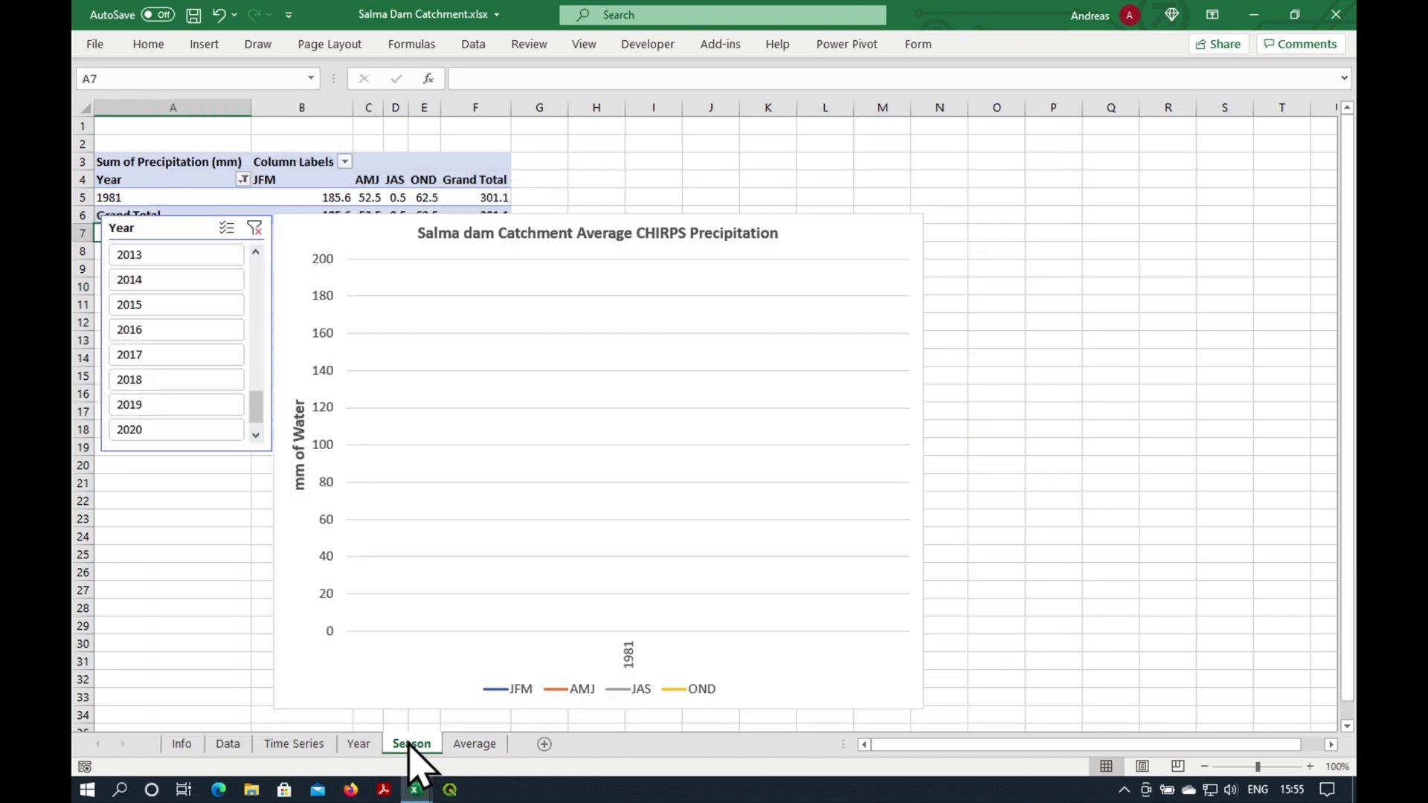
pyautogui.click(255, 230)
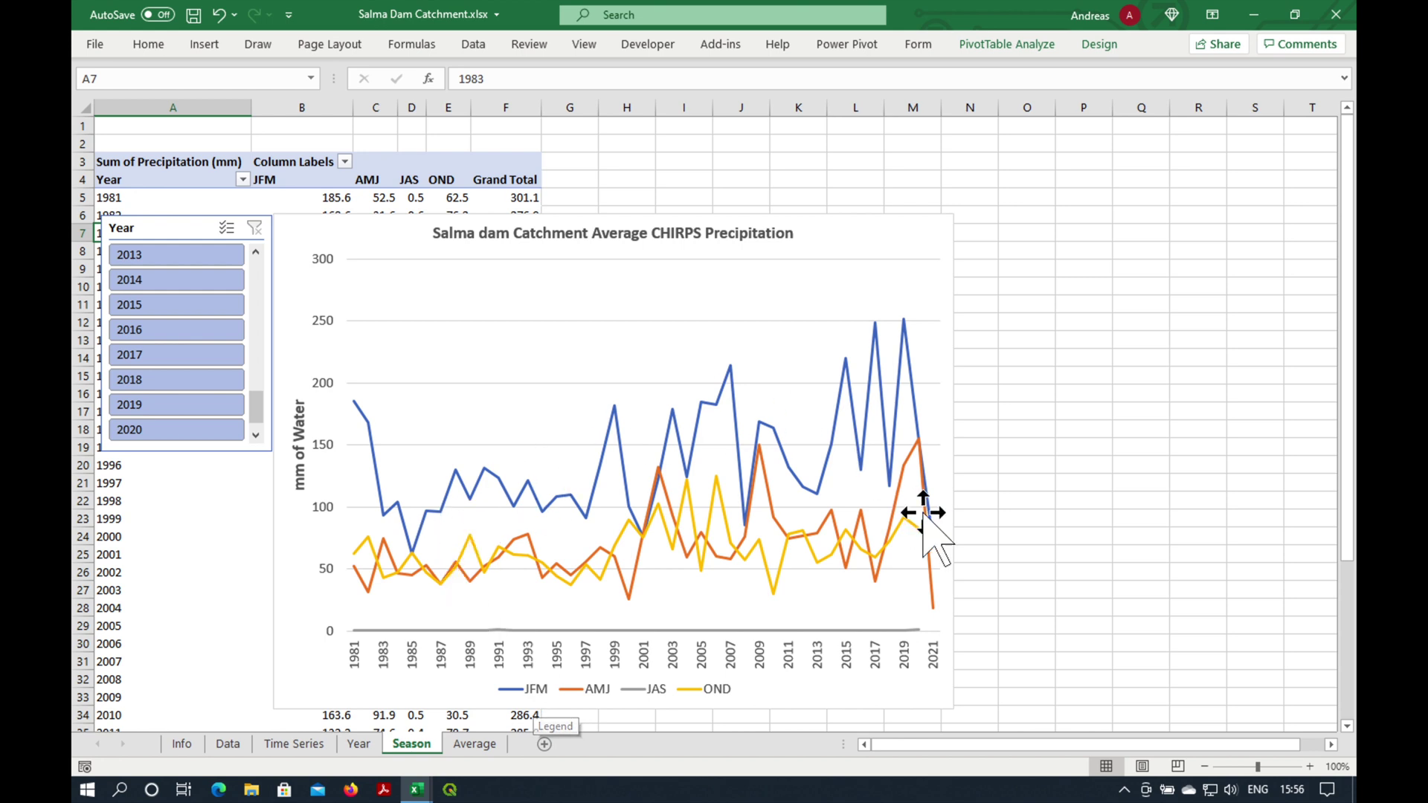
pyautogui.moveTo(934, 541)
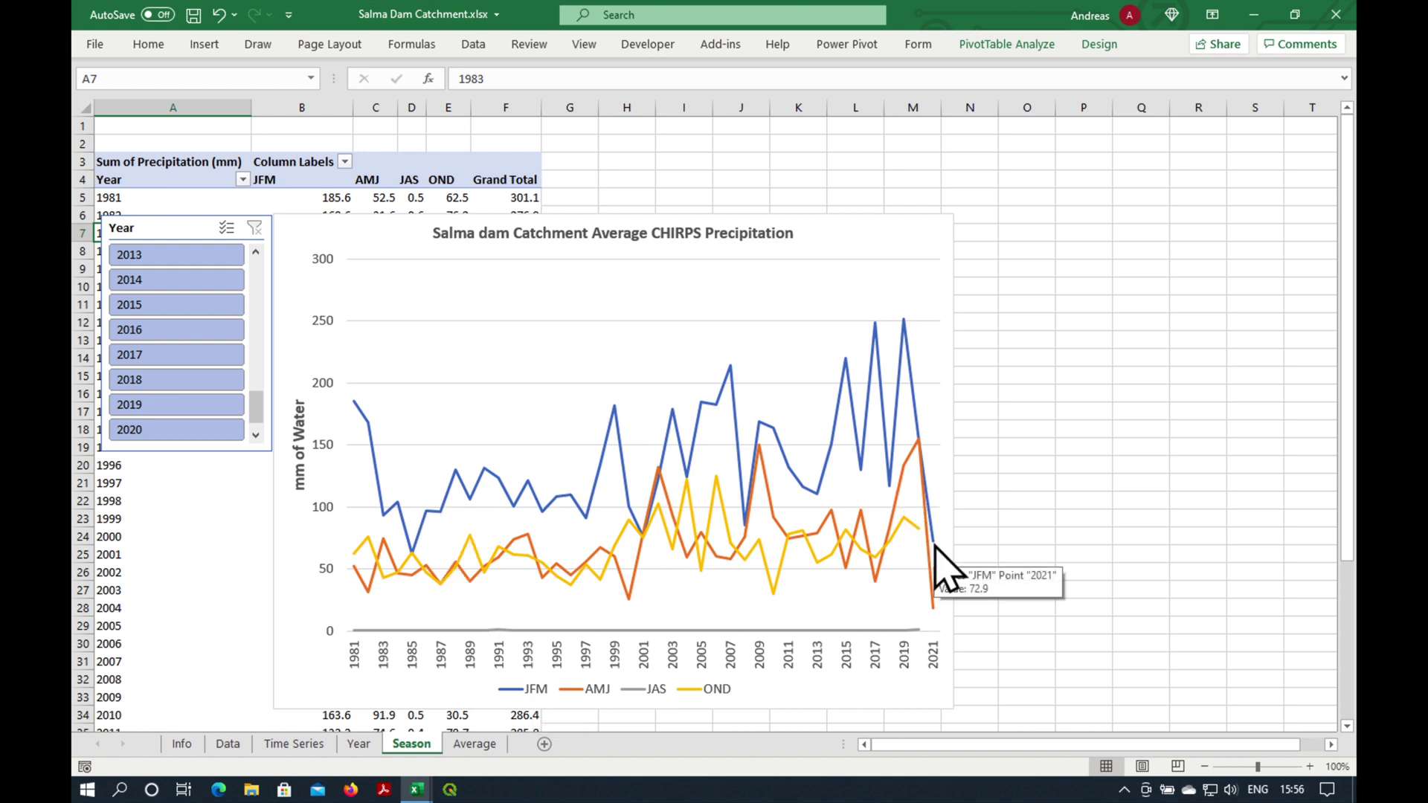
pyautogui.moveTo(410, 555)
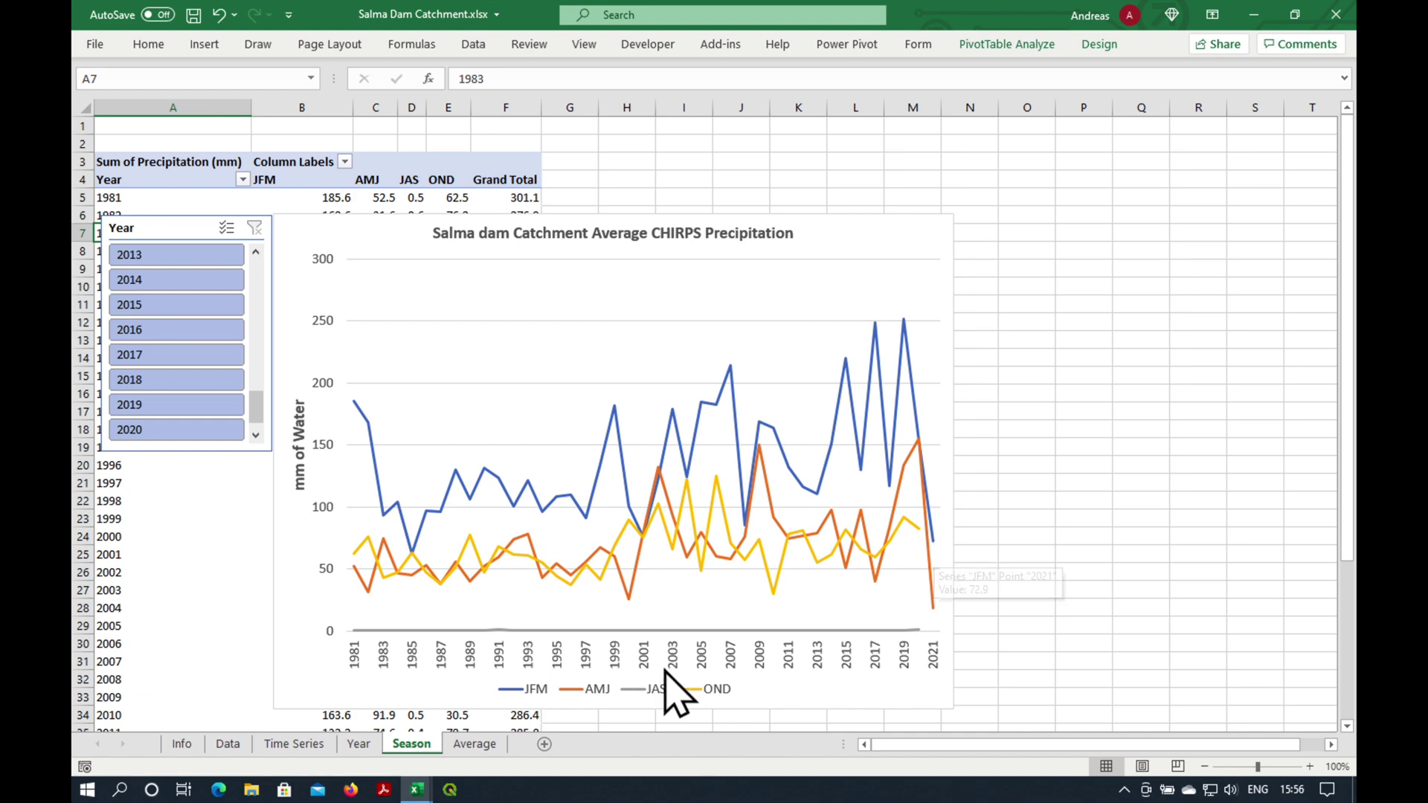
# Filter the Average sheet's Year slicer to 1981 through 2020, giving a 273.7 mm annual total
pyautogui.click(470, 744)
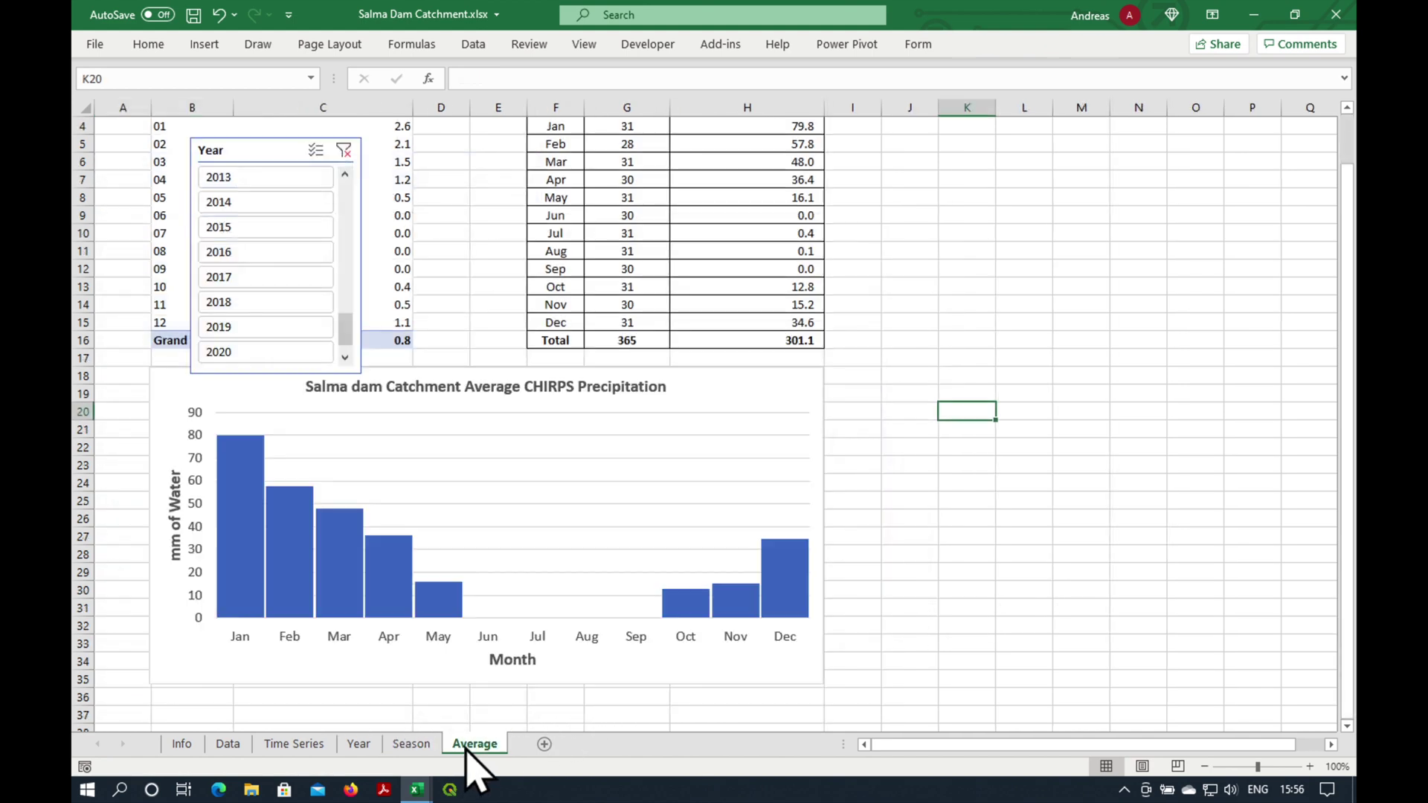
pyautogui.click(344, 149)
pyautogui.moveTo(345, 319); pyautogui.dragTo(341, 178)
pyautogui.click(269, 178)
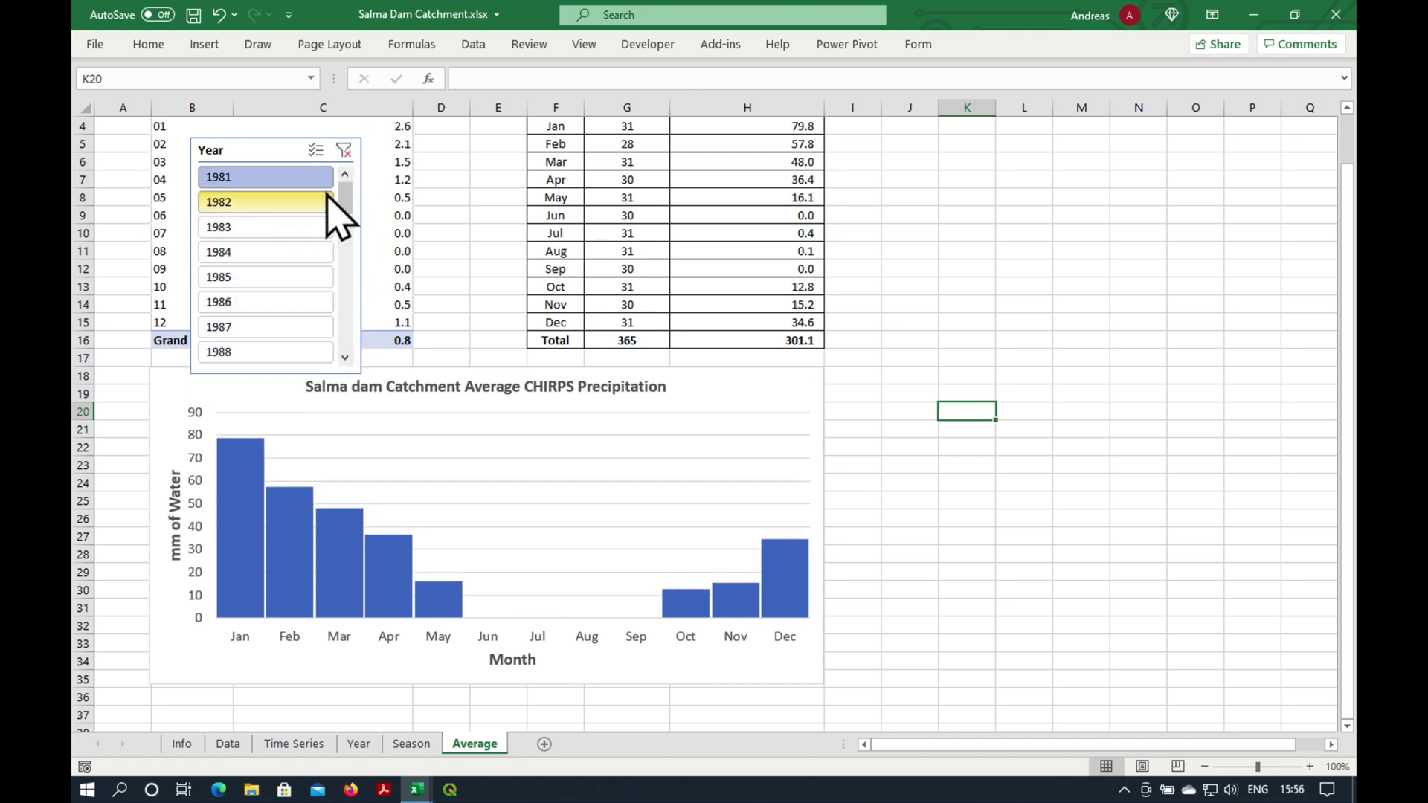
pyautogui.moveTo(346, 203); pyautogui.dragTo(359, 365)
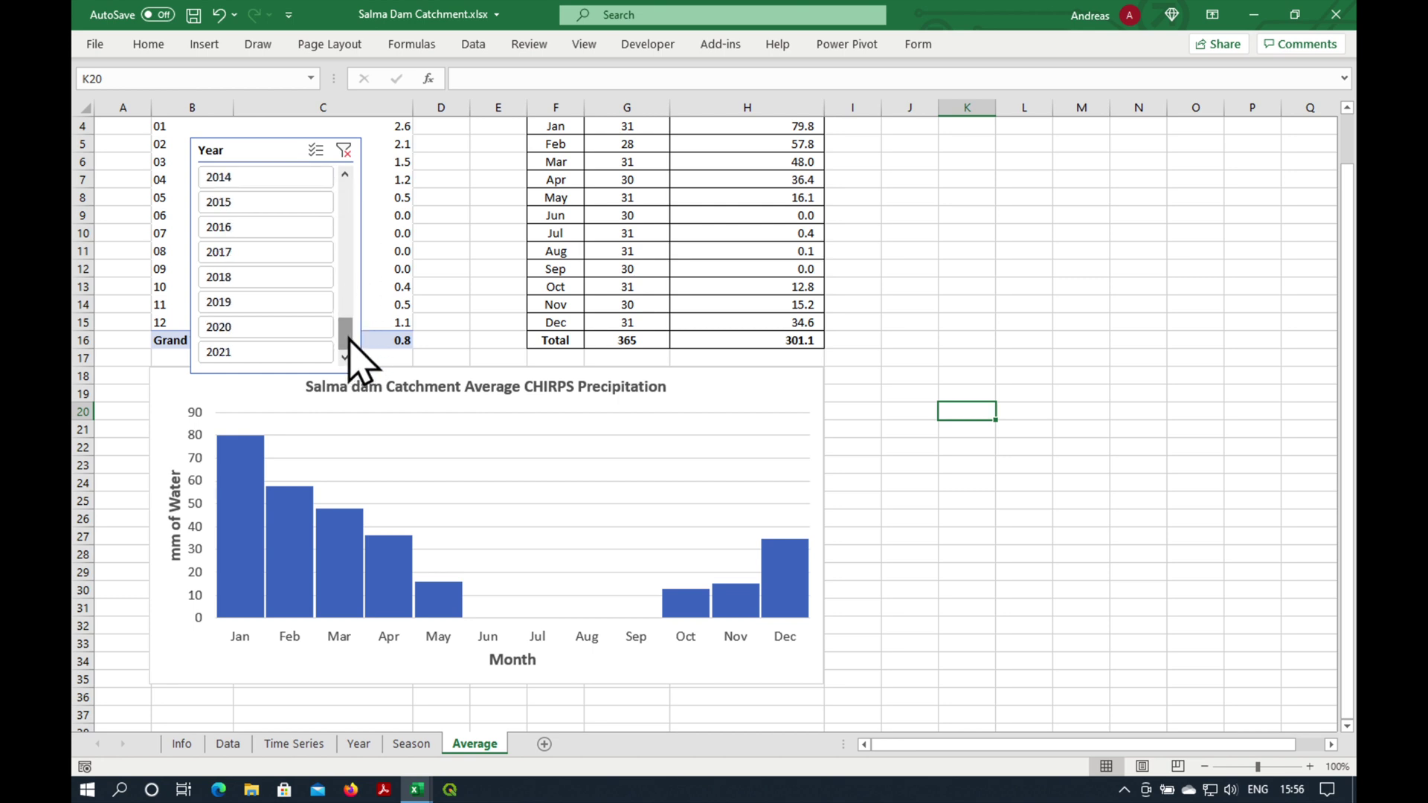
pyautogui.keyDown('shift'); pyautogui.click(256, 328); pyautogui.keyUp('shift')
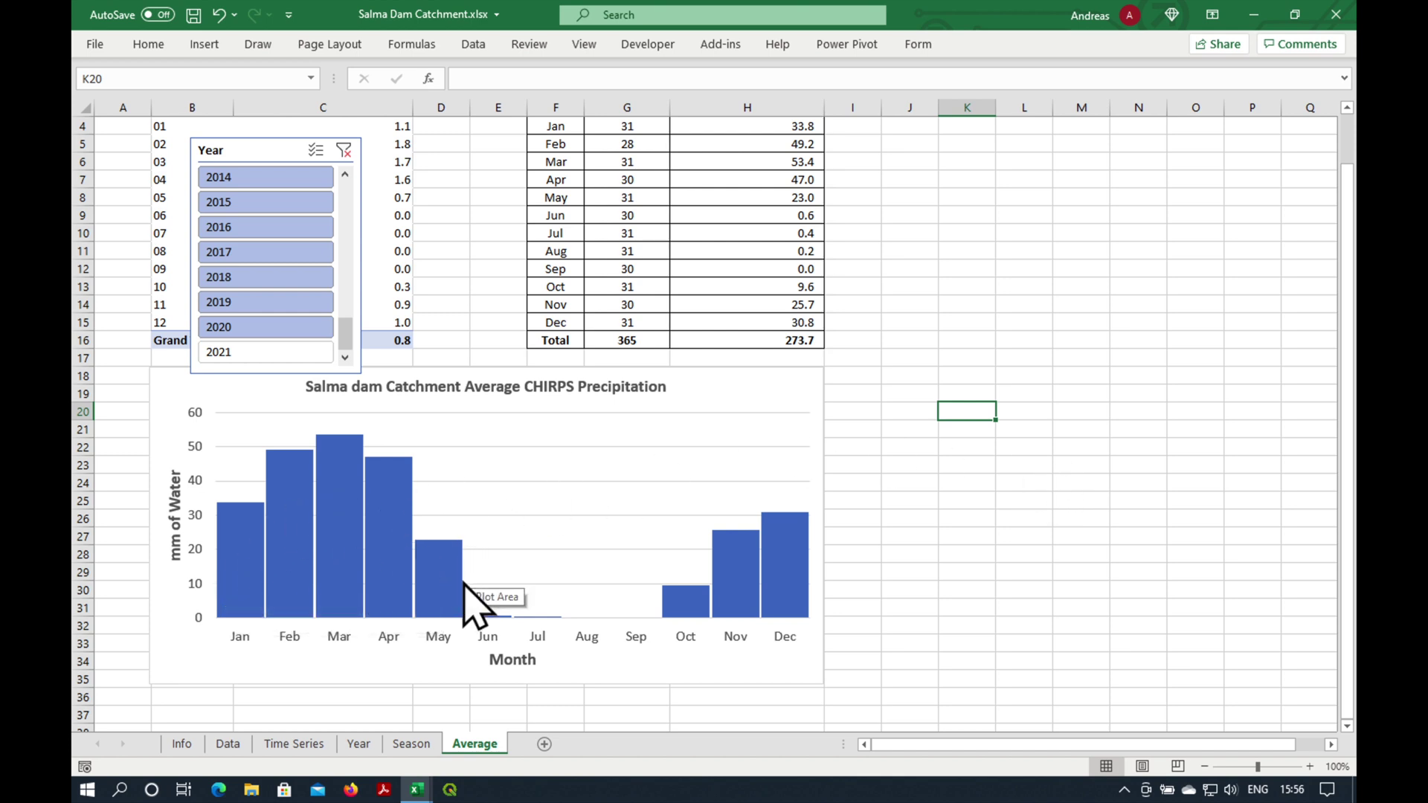
pyautogui.moveTo(446, 589)
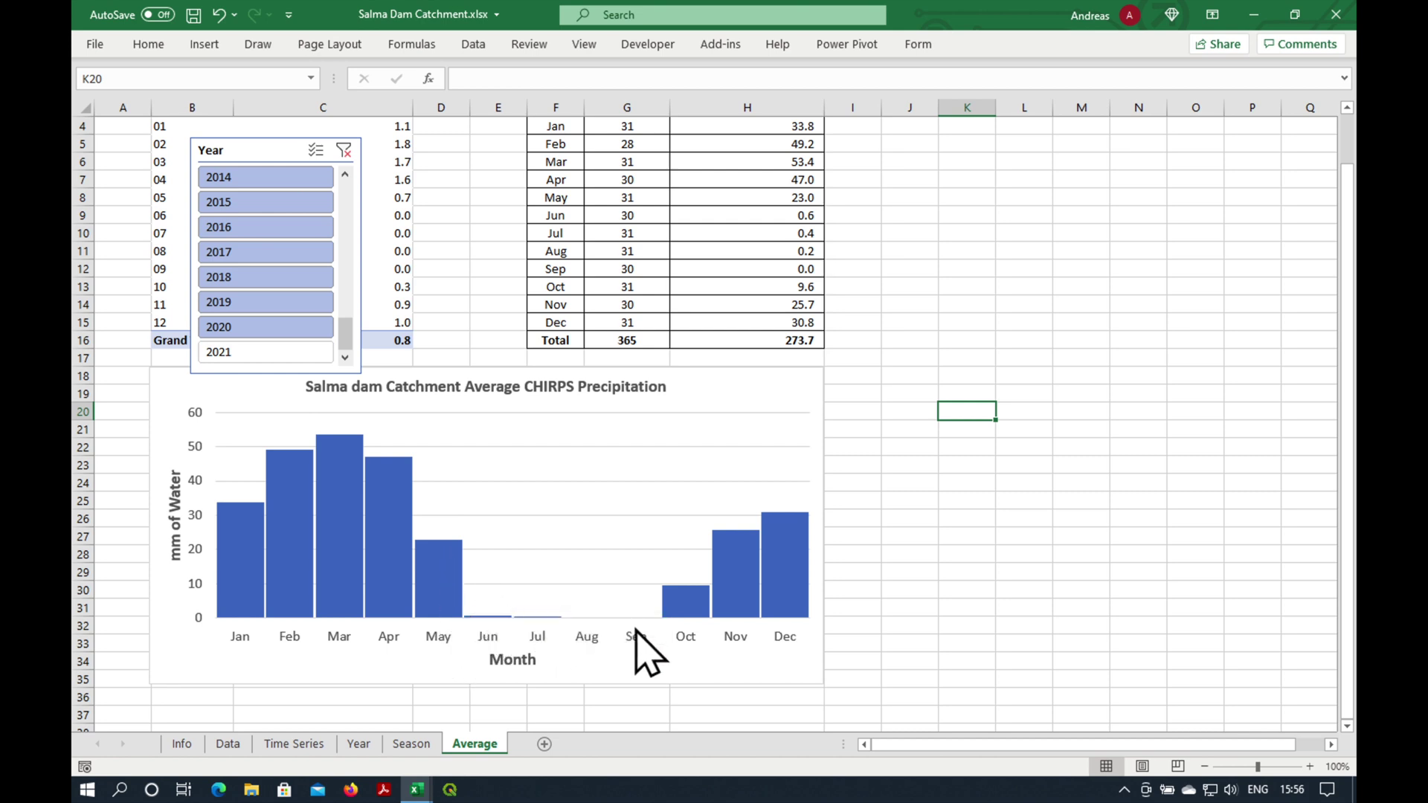
pyautogui.scroll(1, 982, 480)
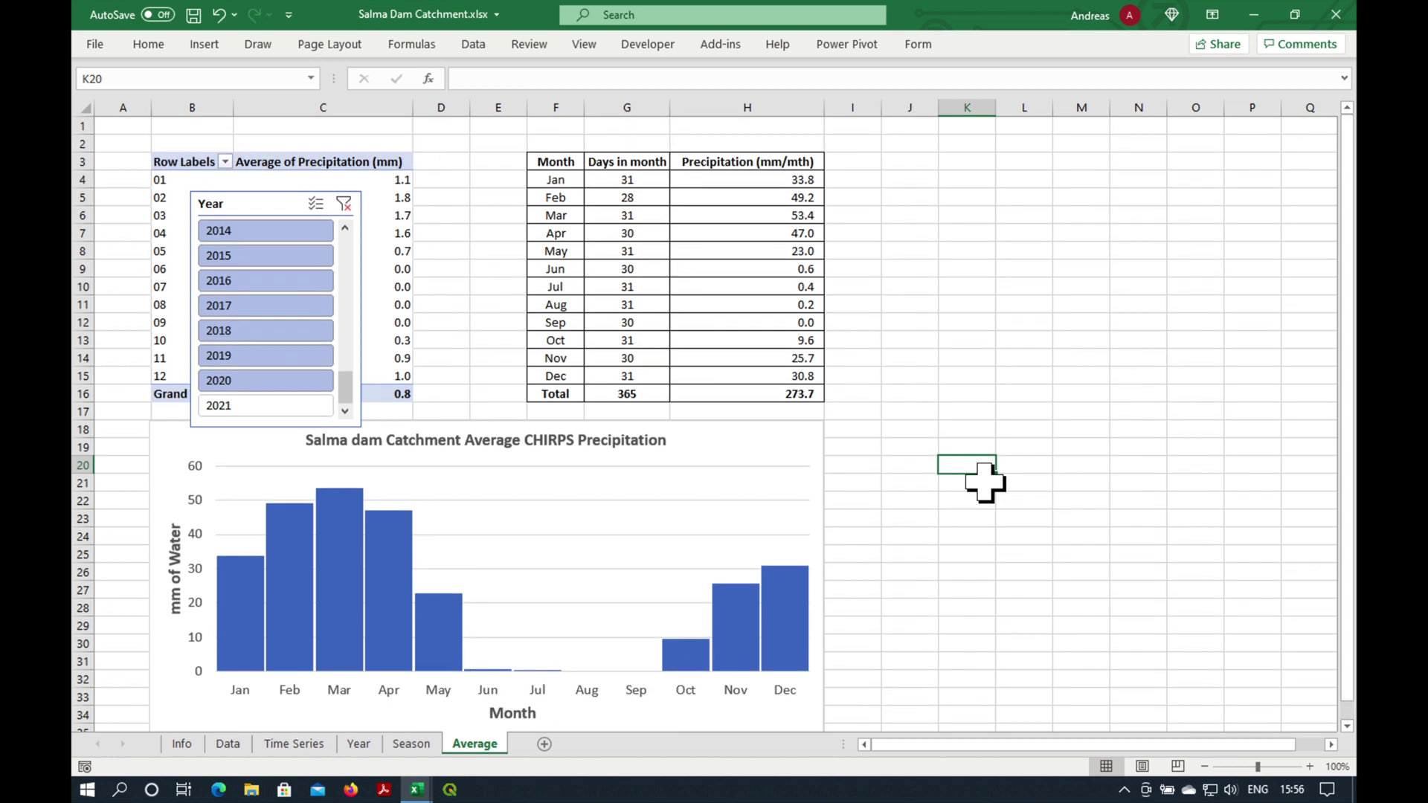